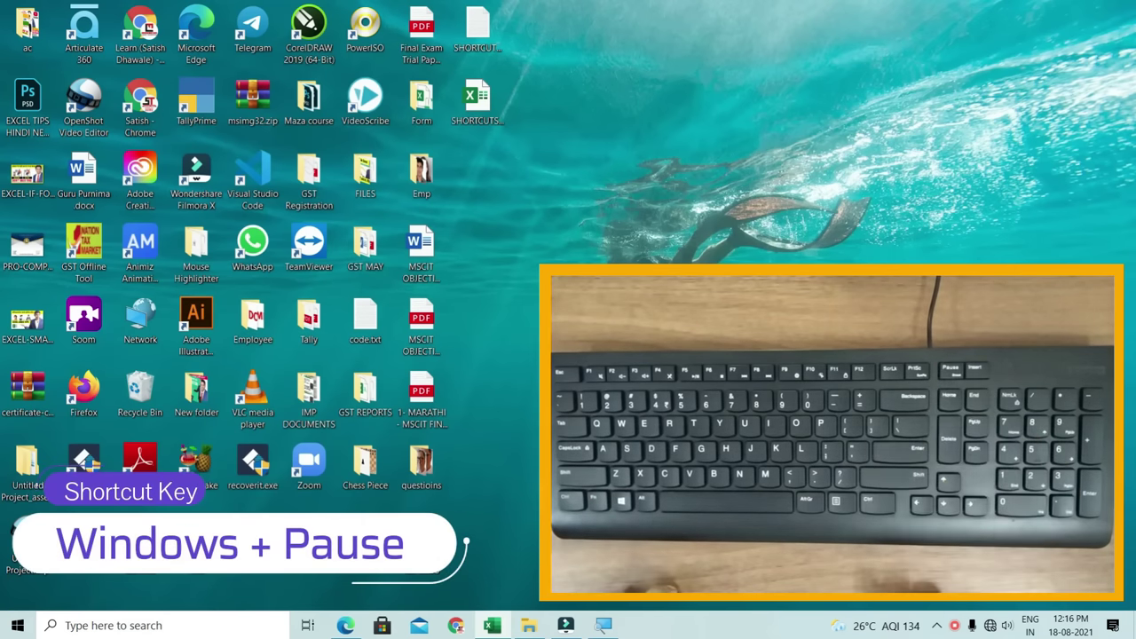
- Open the About page with Windows+Pause and highlight the Processor and 16.0 GB Installed RAM values
key("super+Pause")
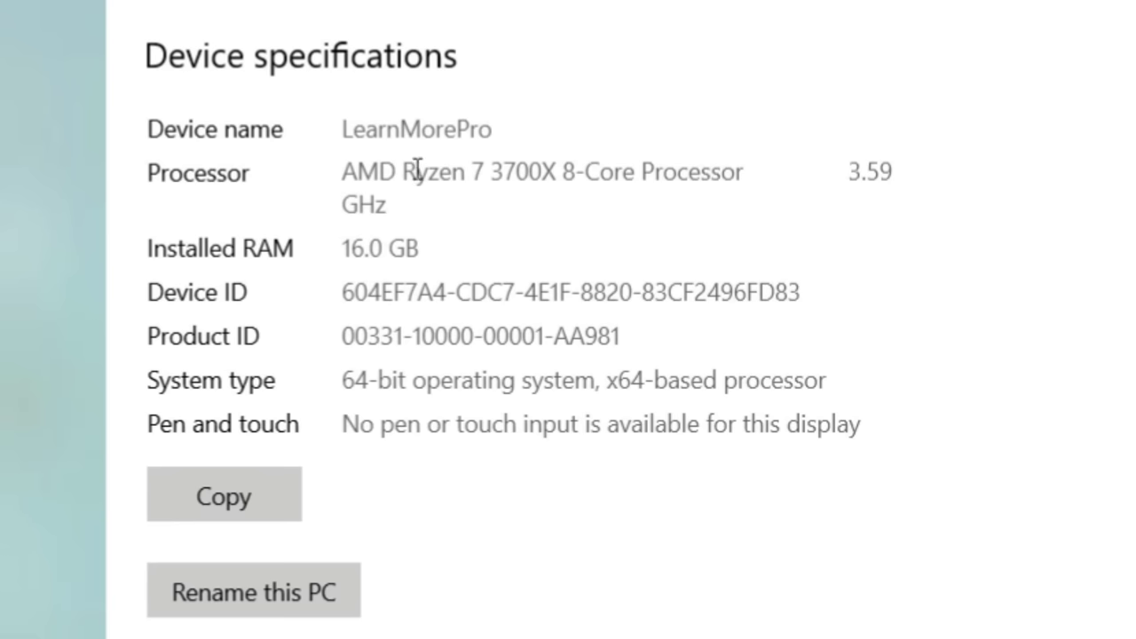
left_click_drag(357, 172, 474, 198)
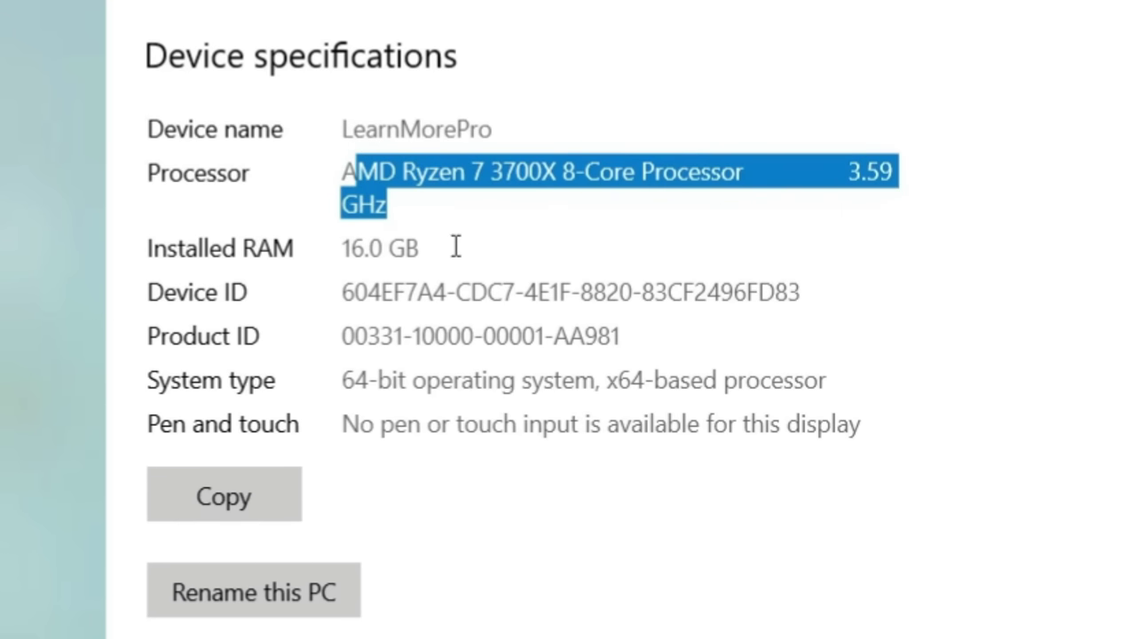
left_click_drag(456, 247, 325, 246)
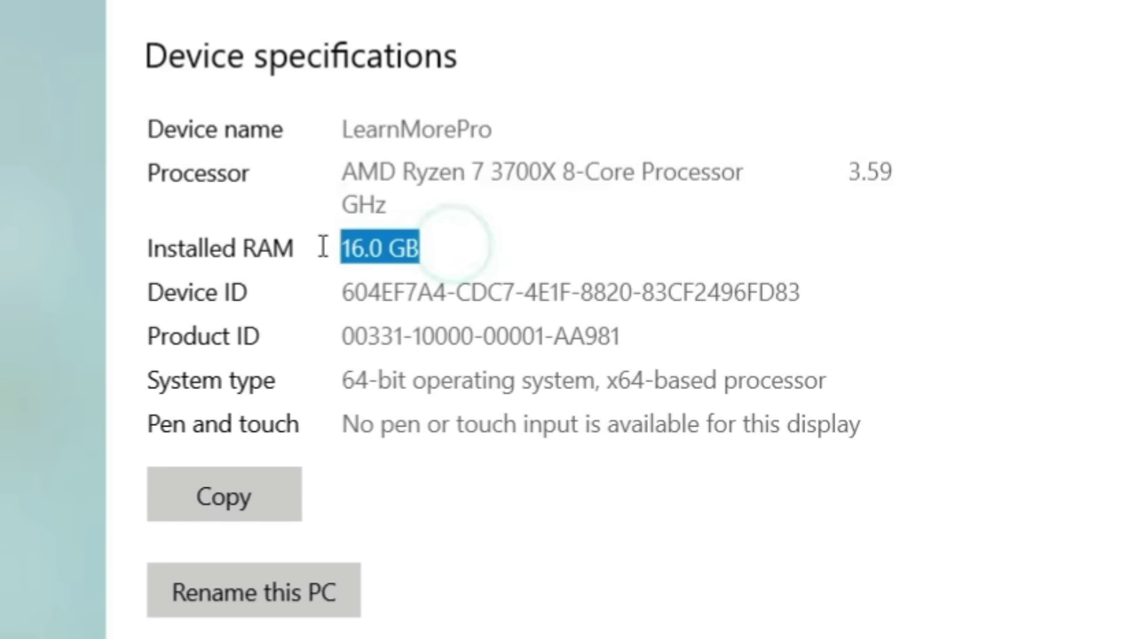
left_click(334, 375)
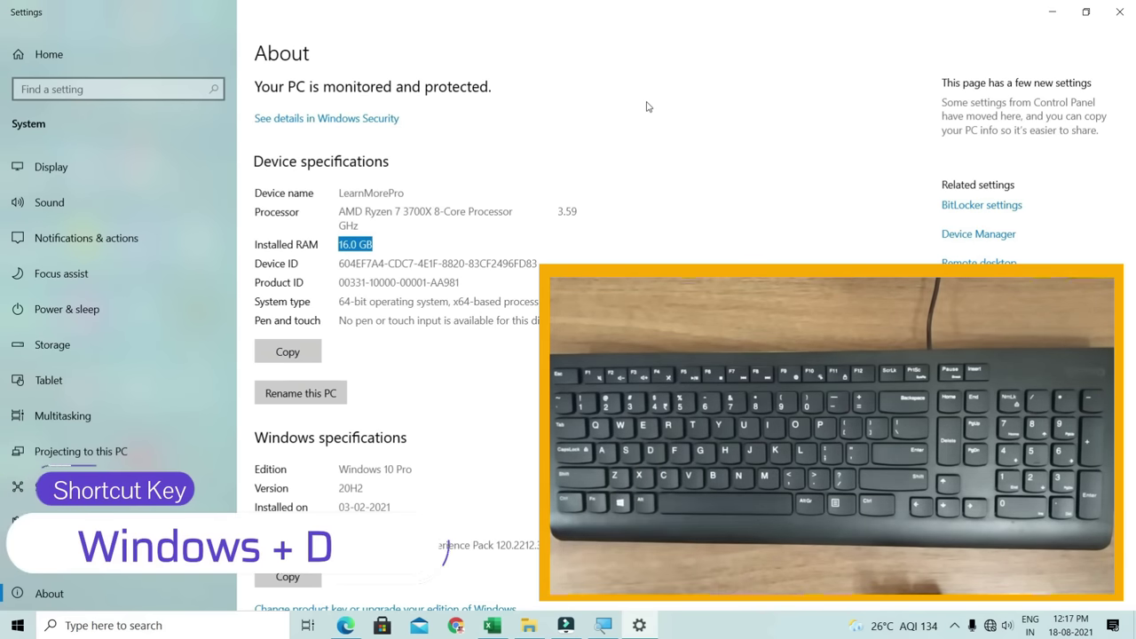
- Demonstrate Windows+D, Windows+M and Windows+Shift+M on the Settings window, then close Settings
key("super+d")
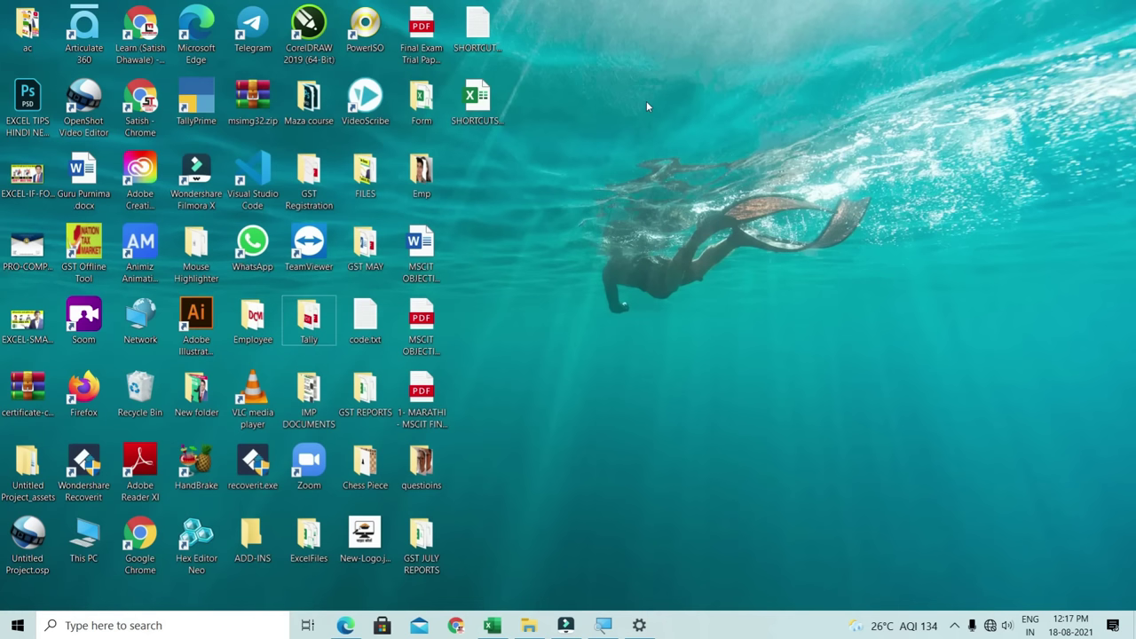
key("super+d")
key("super+d")
key("super+d")
key("super+d")
key("super+d")
key("super+d")
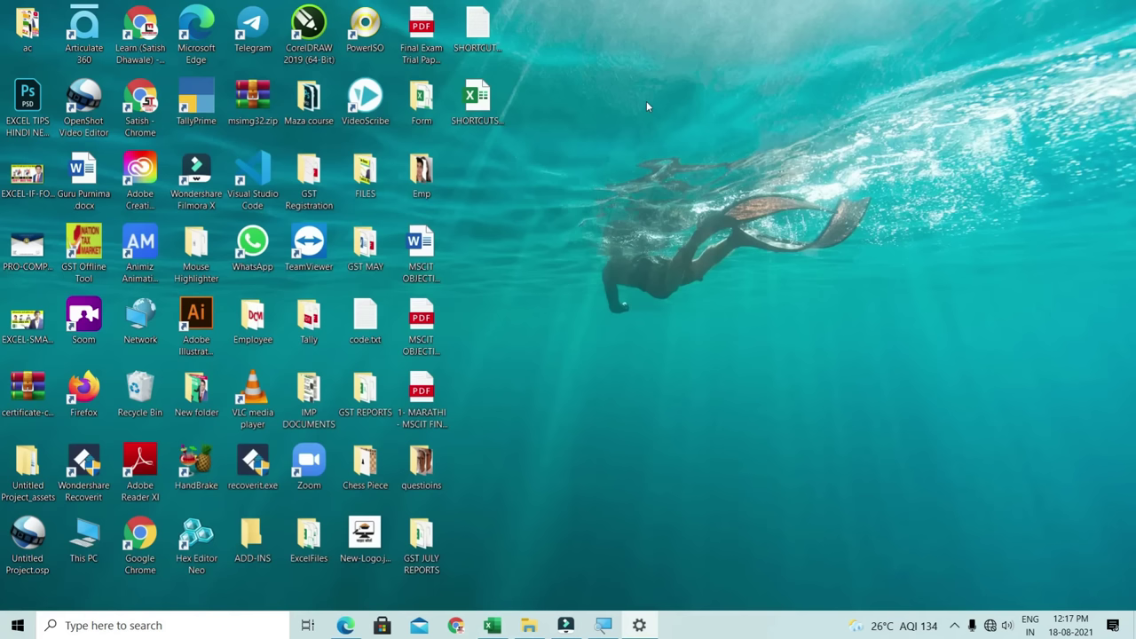
key("super+d")
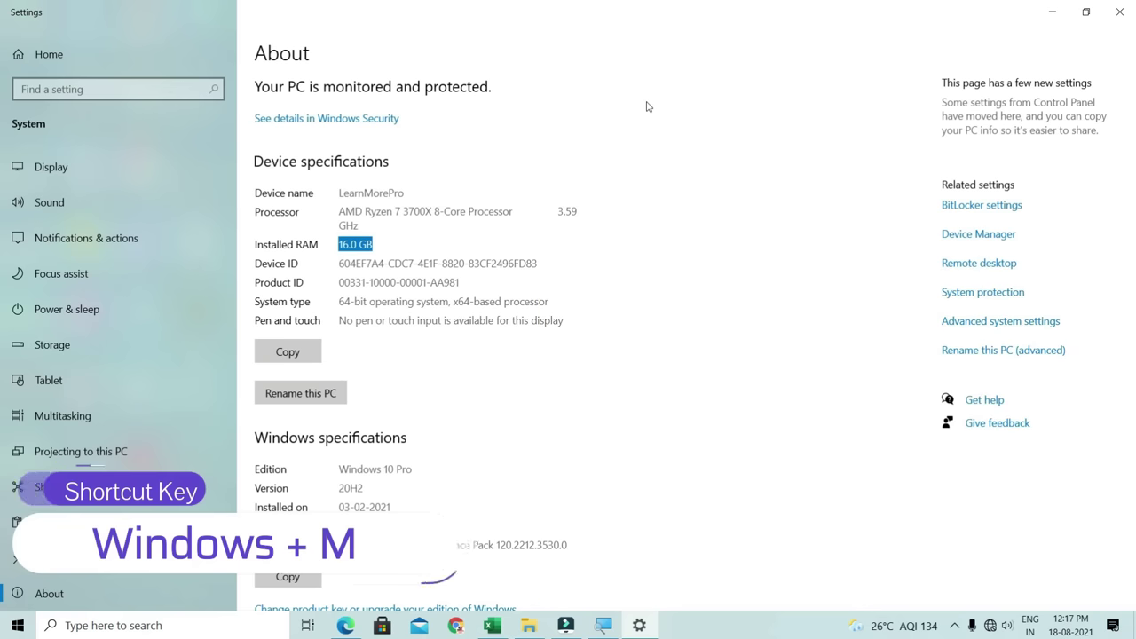
key("super+m")
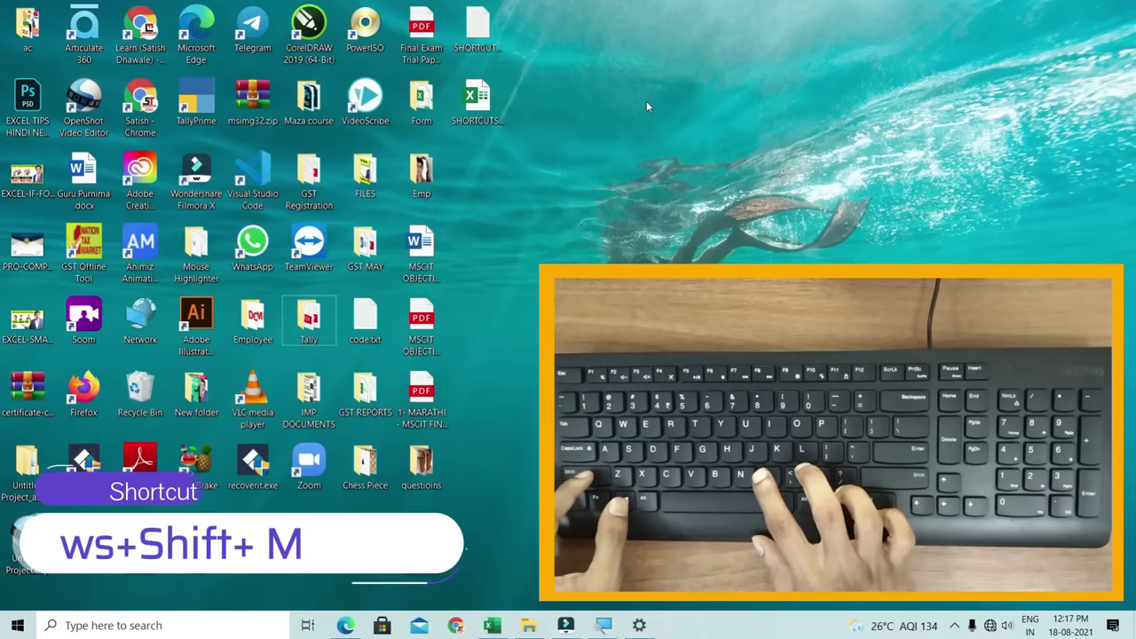
key("super+shift+m")
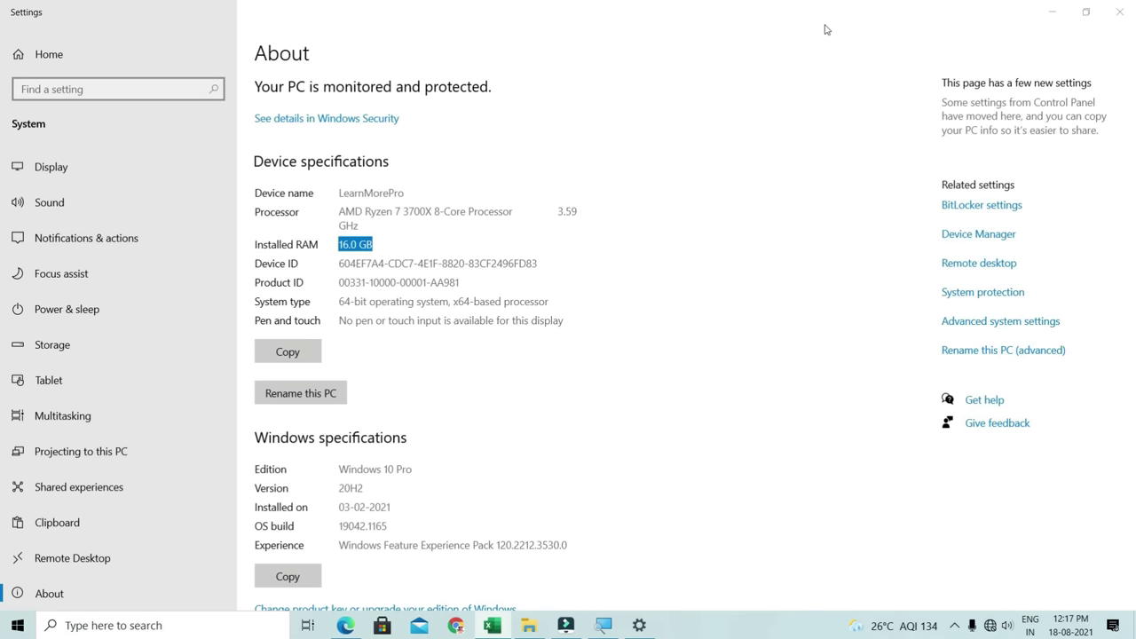
left_click(1120, 11)
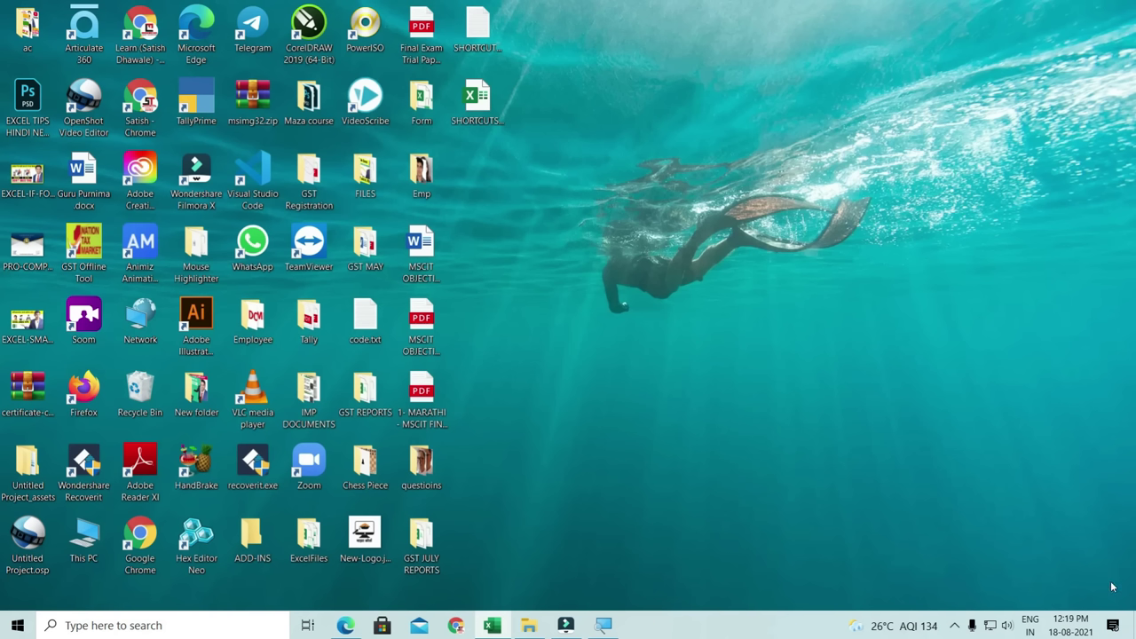
key("super+w")
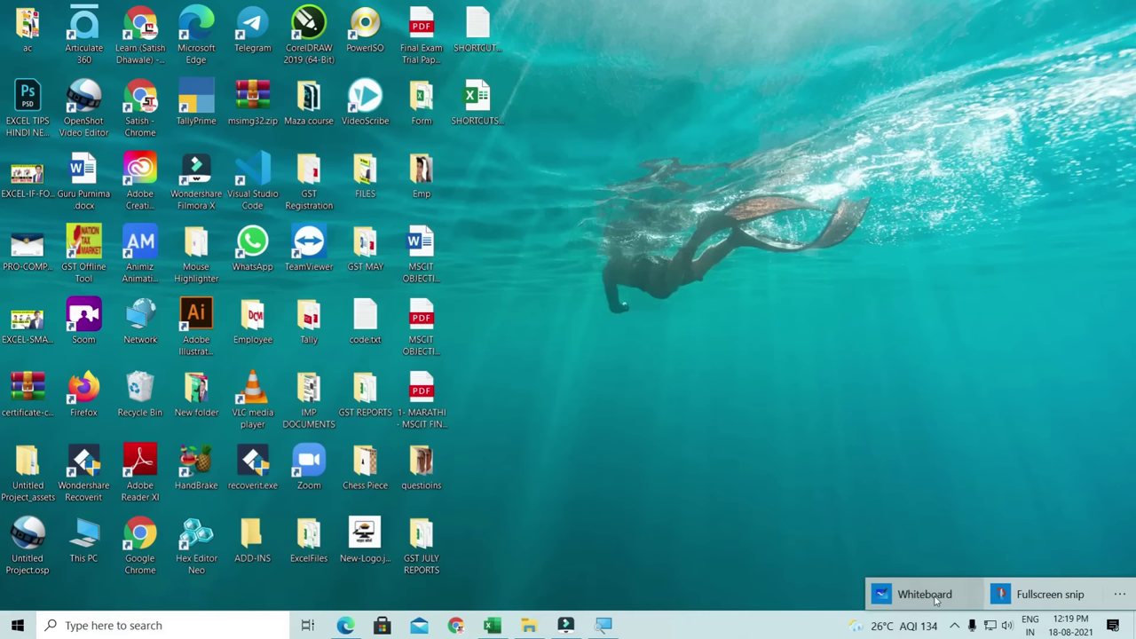
left_click(935, 600)
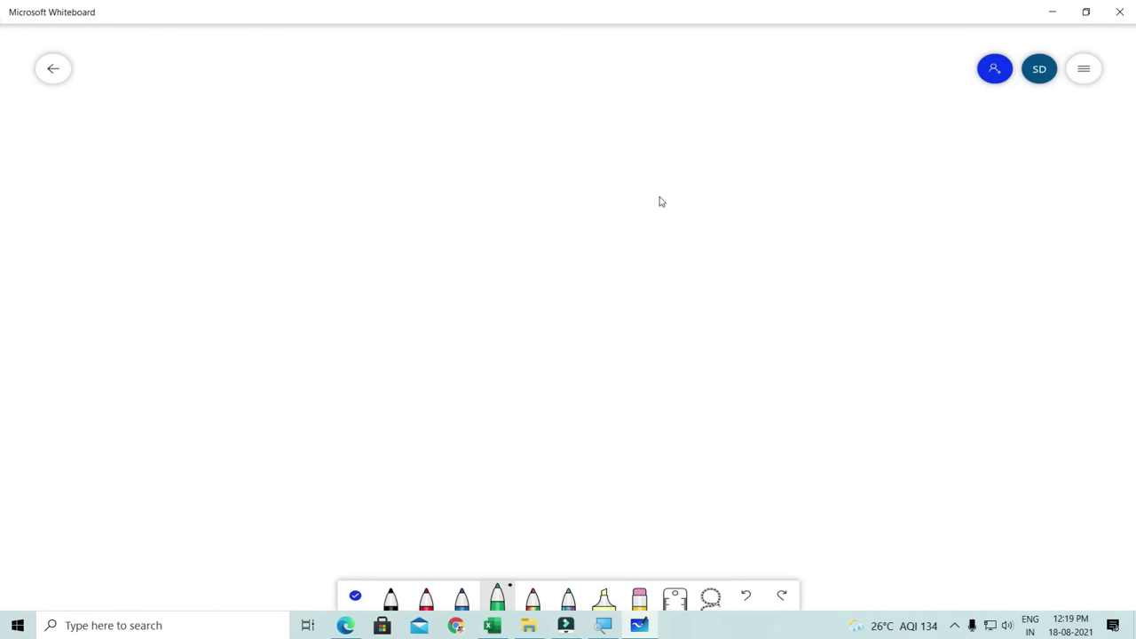
left_click(426, 597)
mouse_move(350, 227)
left_mouse_down()
mouse_move(527, 226)
mouse_move(744, 181)
left_mouse_up()
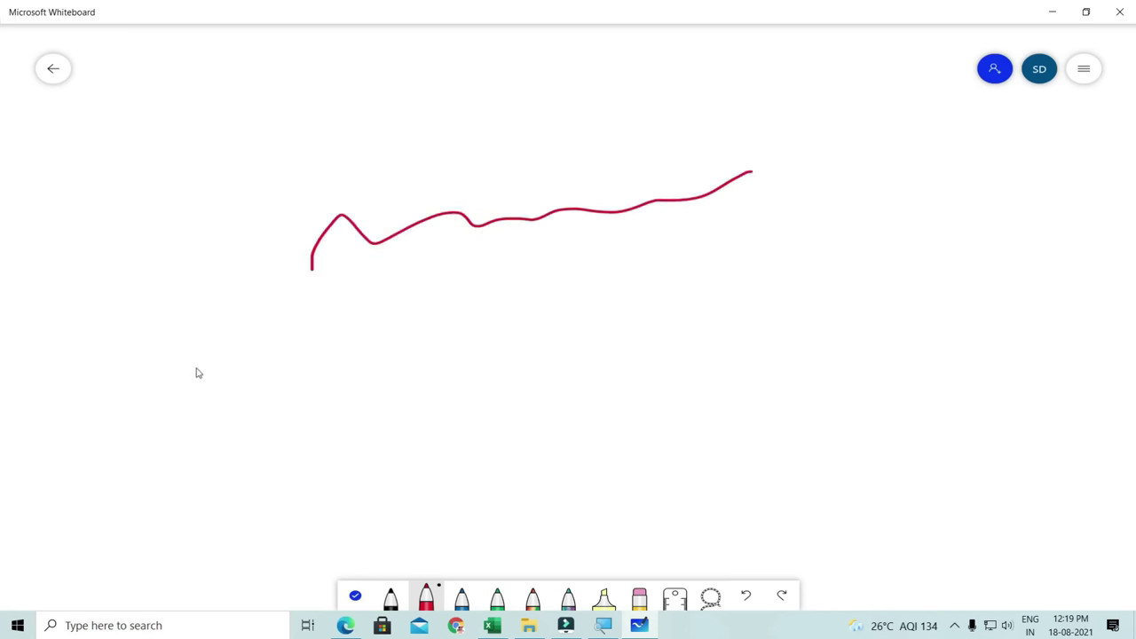
mouse_move(151, 350)
left_mouse_down()
mouse_move(302, 325)
mouse_move(680, 314)
mouse_move(1009, 211)
left_mouse_up()
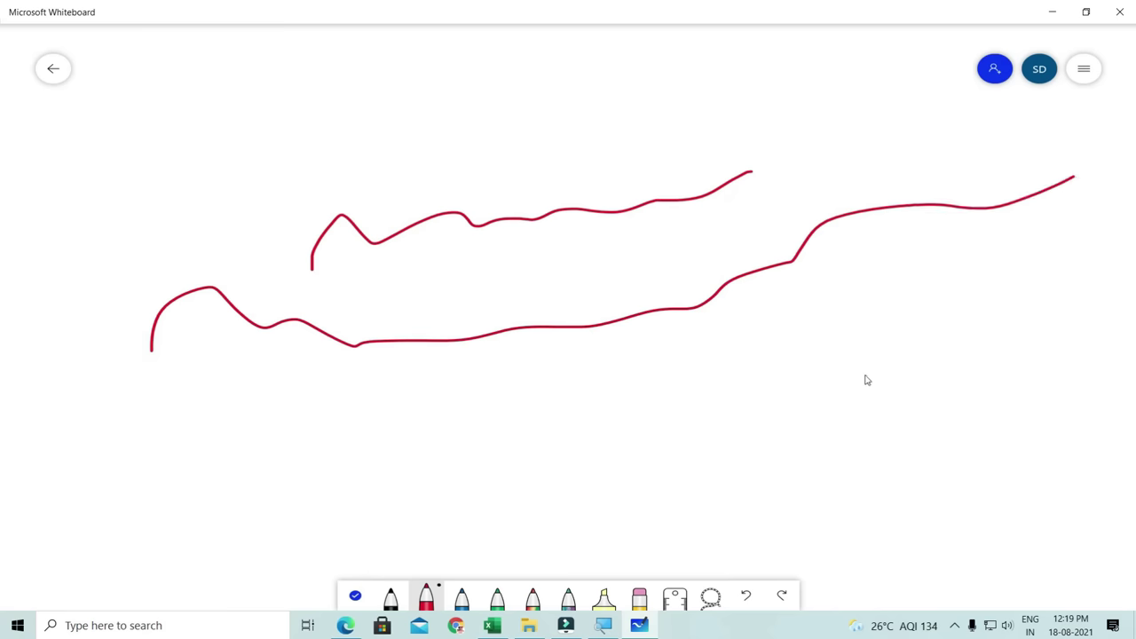
left_click(746, 597)
left_click(746, 597)
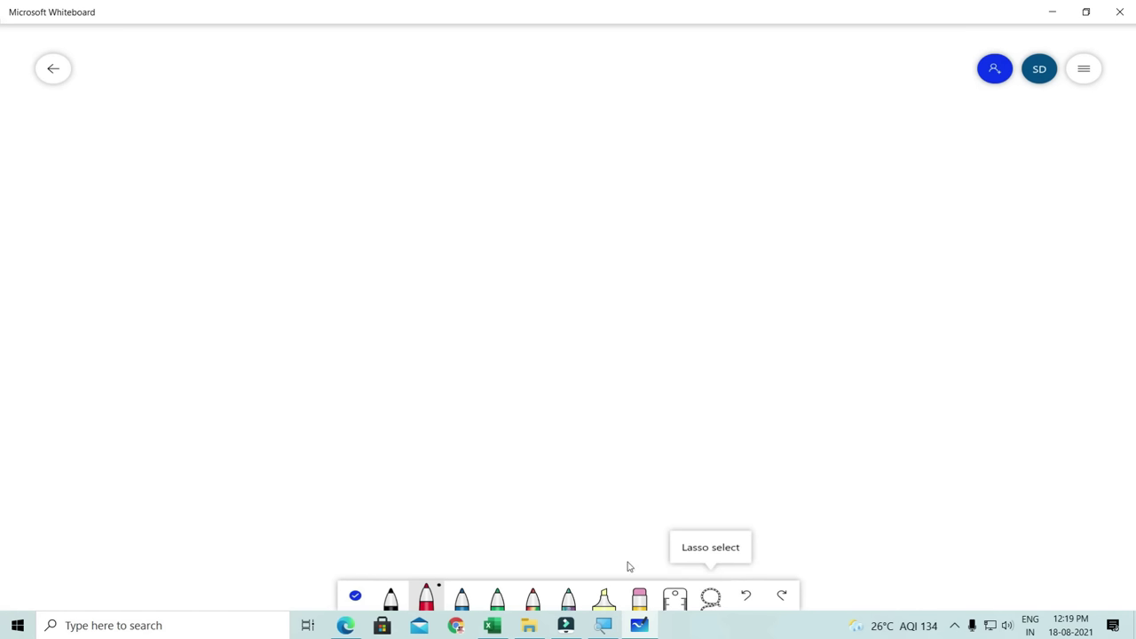
left_click(394, 602)
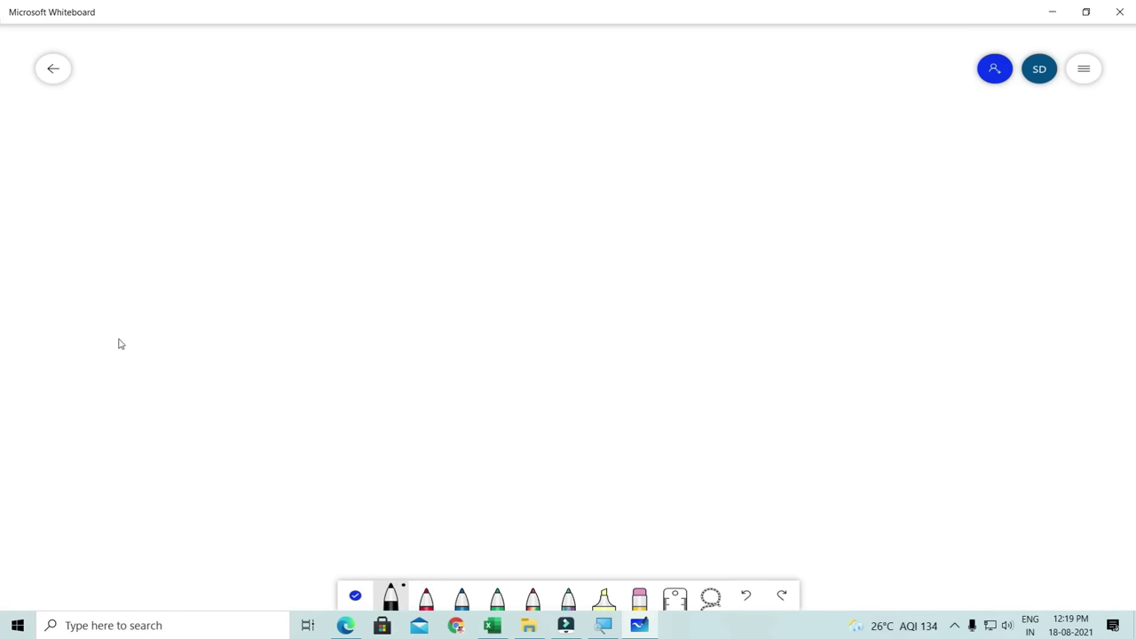
left_click_drag(69, 377, 347, 198)
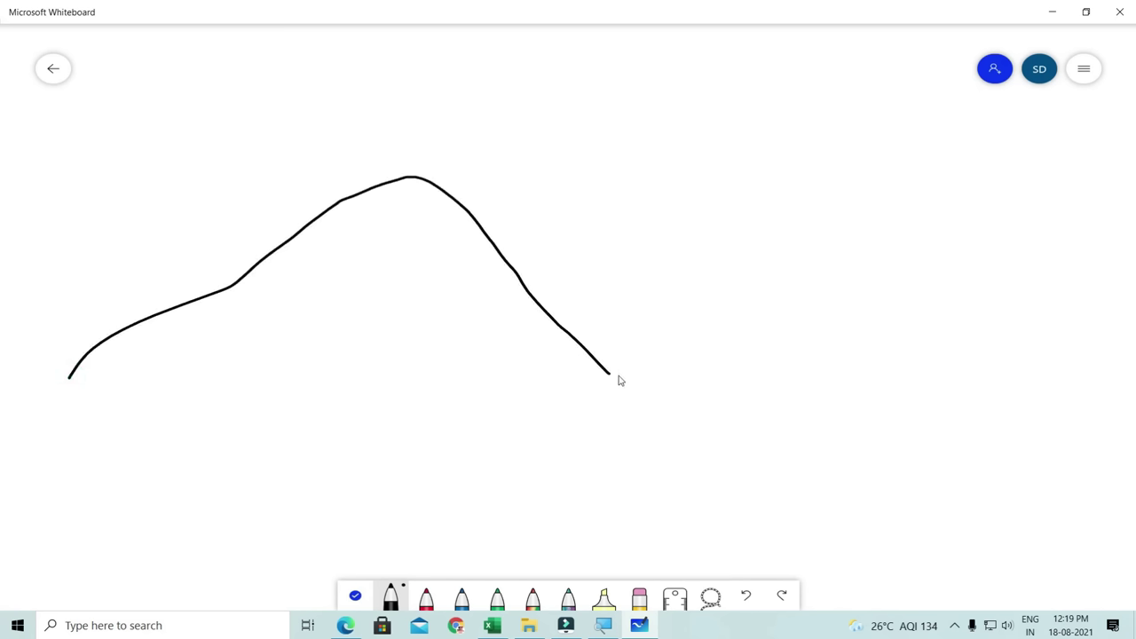
left_click_drag(619, 381, 863, 219)
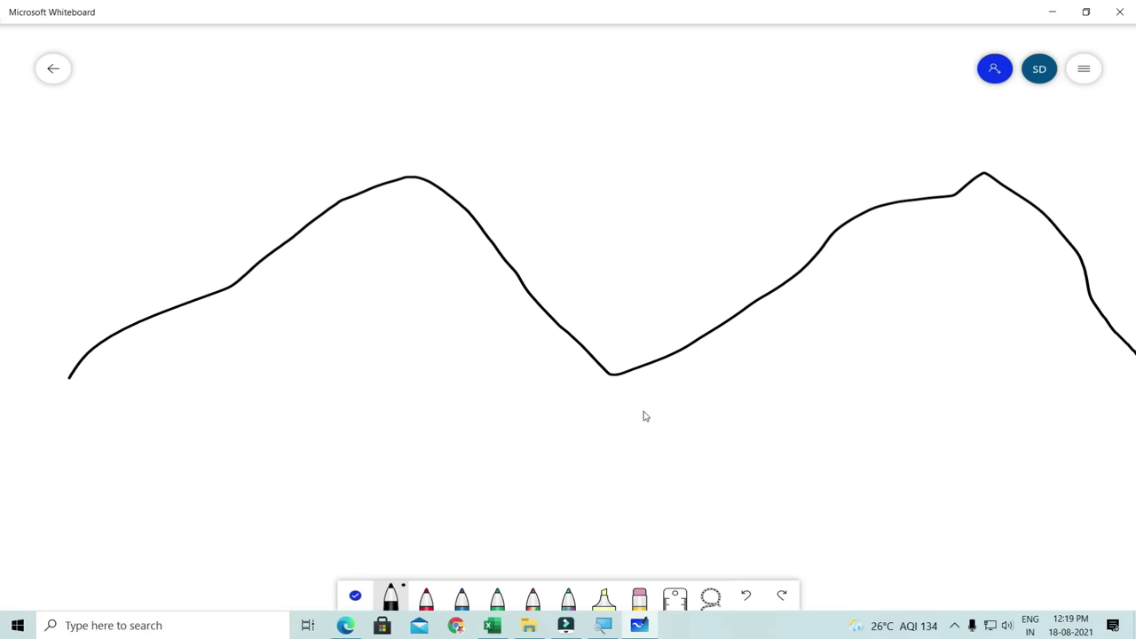
left_click(639, 604)
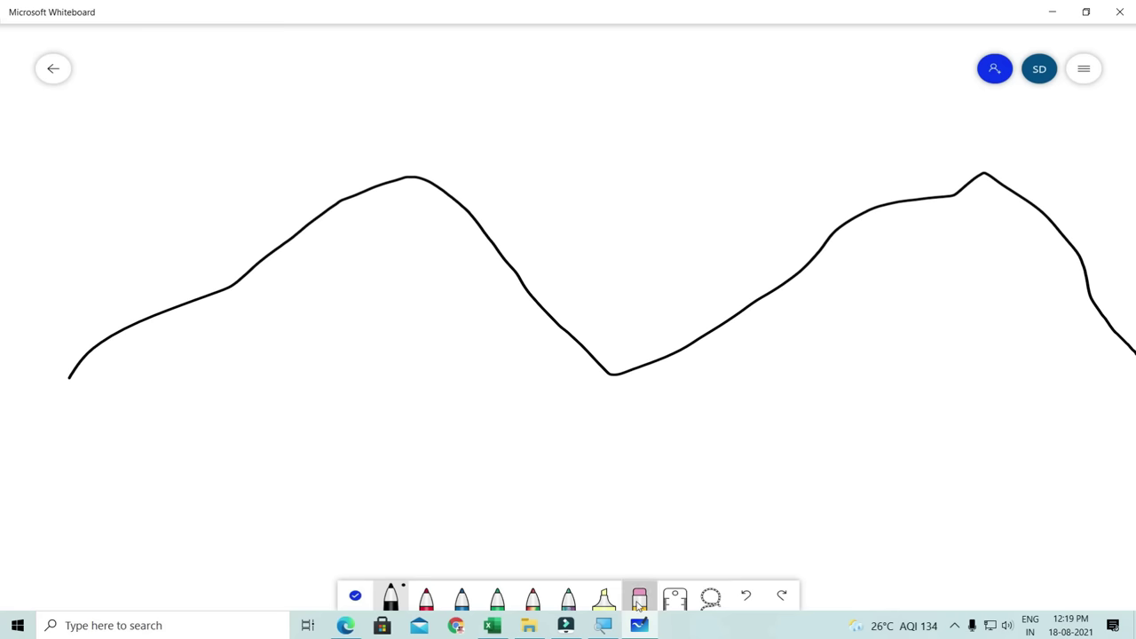
left_click_drag(622, 371, 719, 329)
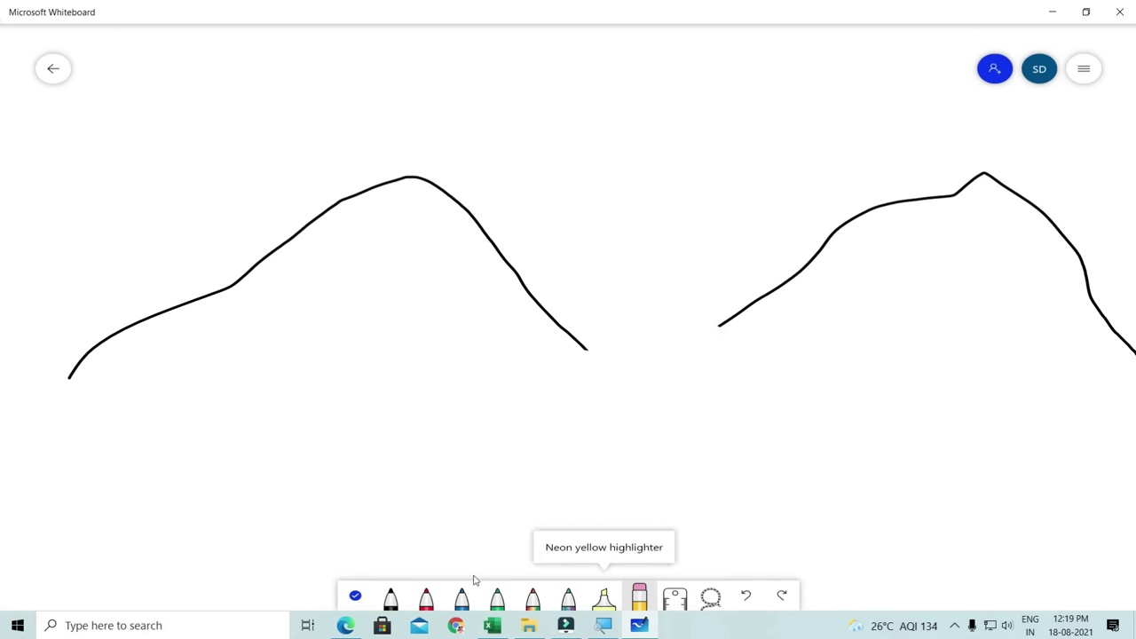
left_click_drag(178, 191, 1095, 389)
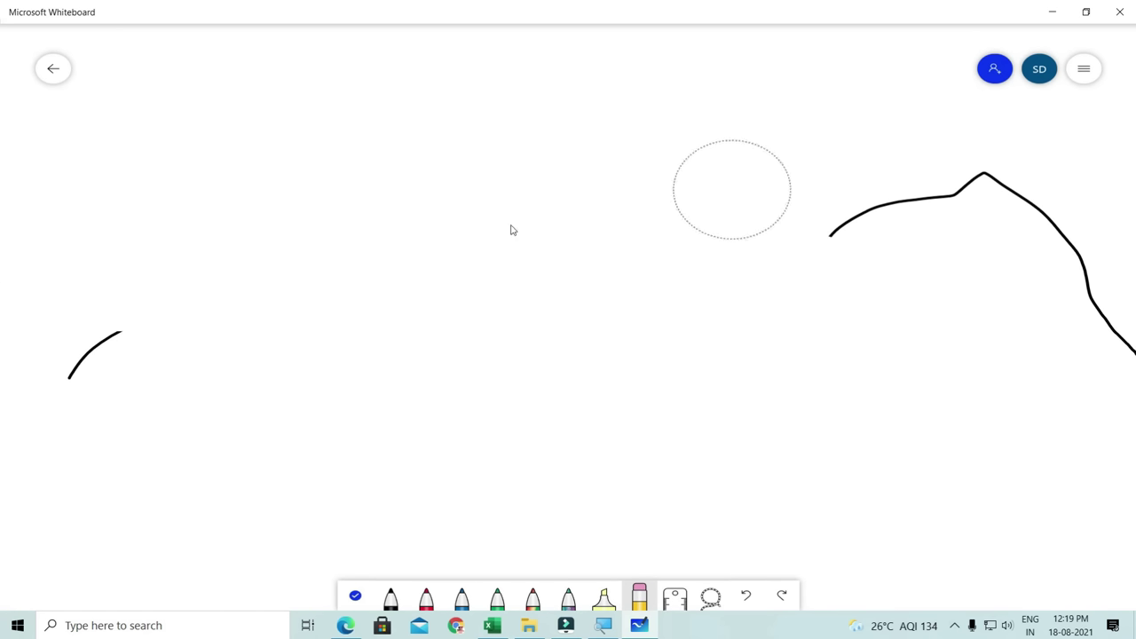
mouse_move(2, 415)
left_mouse_down()
mouse_move(299, 261)
mouse_move(58, 375)
left_mouse_up()
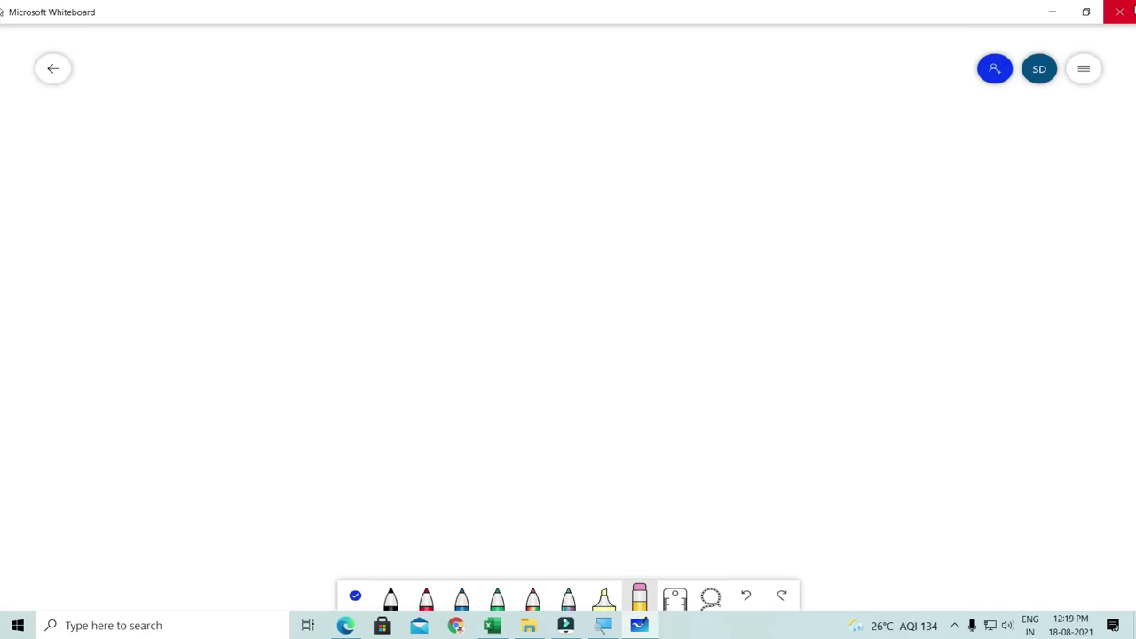
left_click(1133, 8)
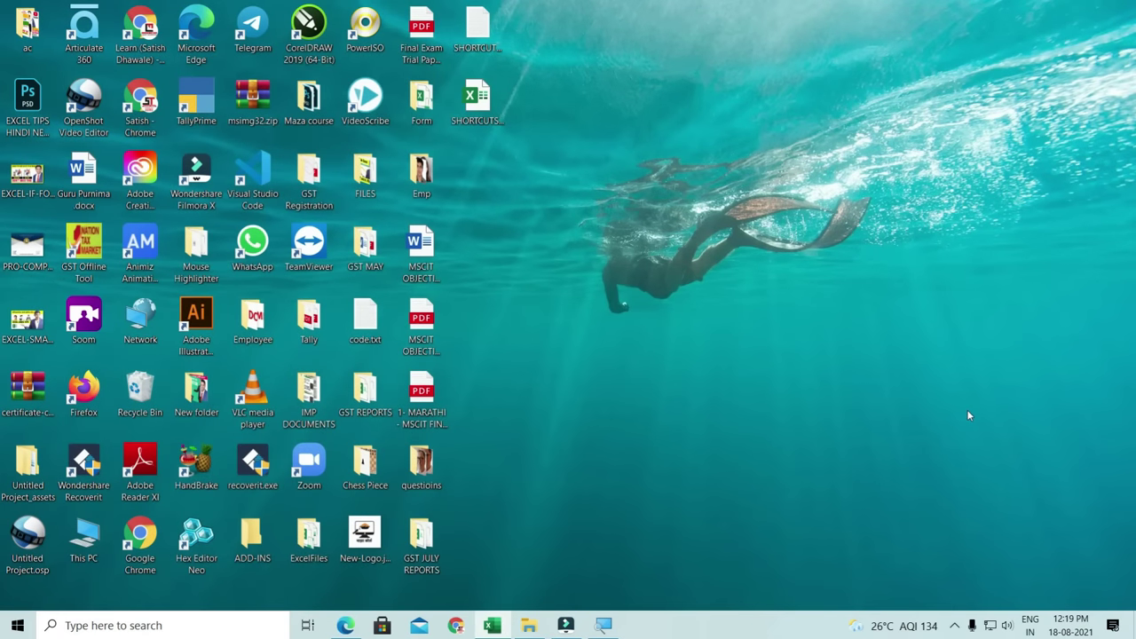
key("super+w")
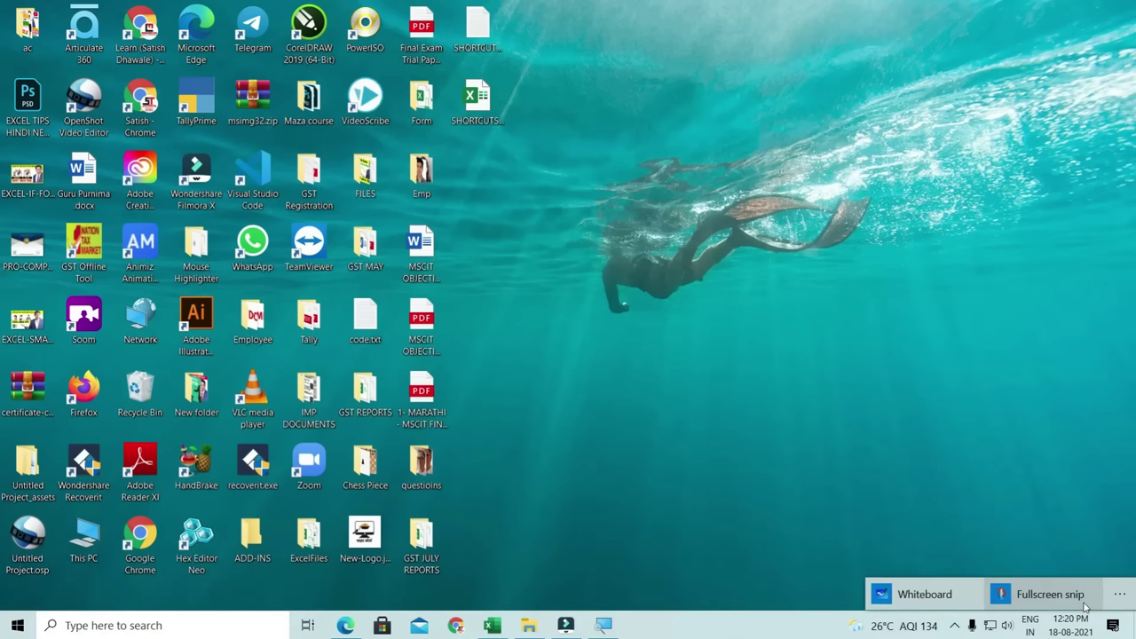
left_click(1084, 604)
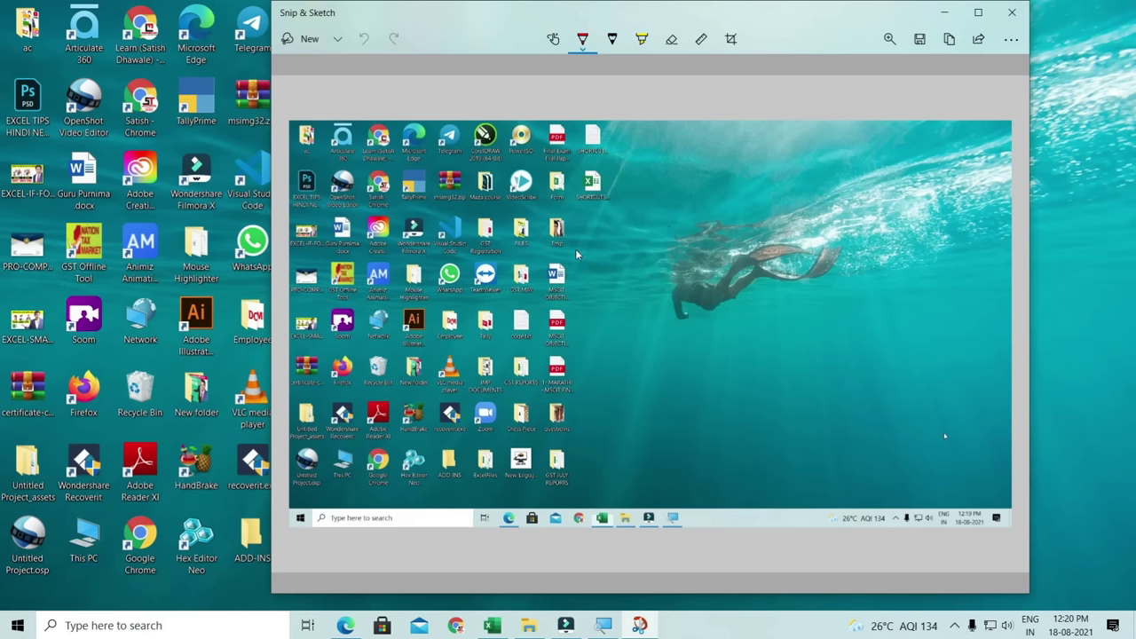
left_click(582, 42)
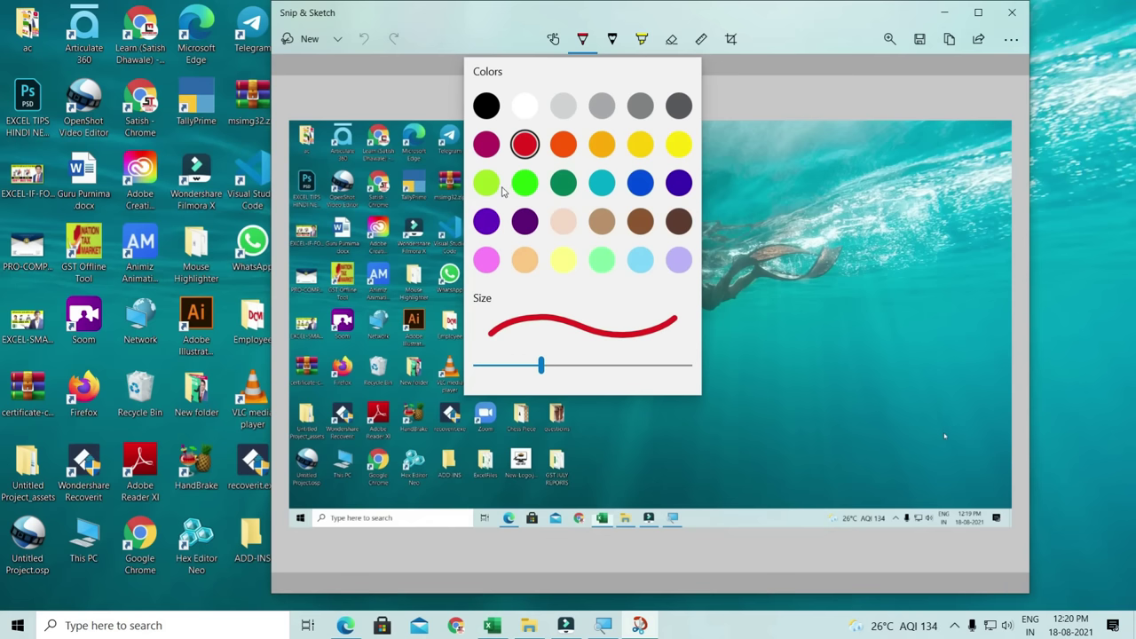
left_click(555, 139)
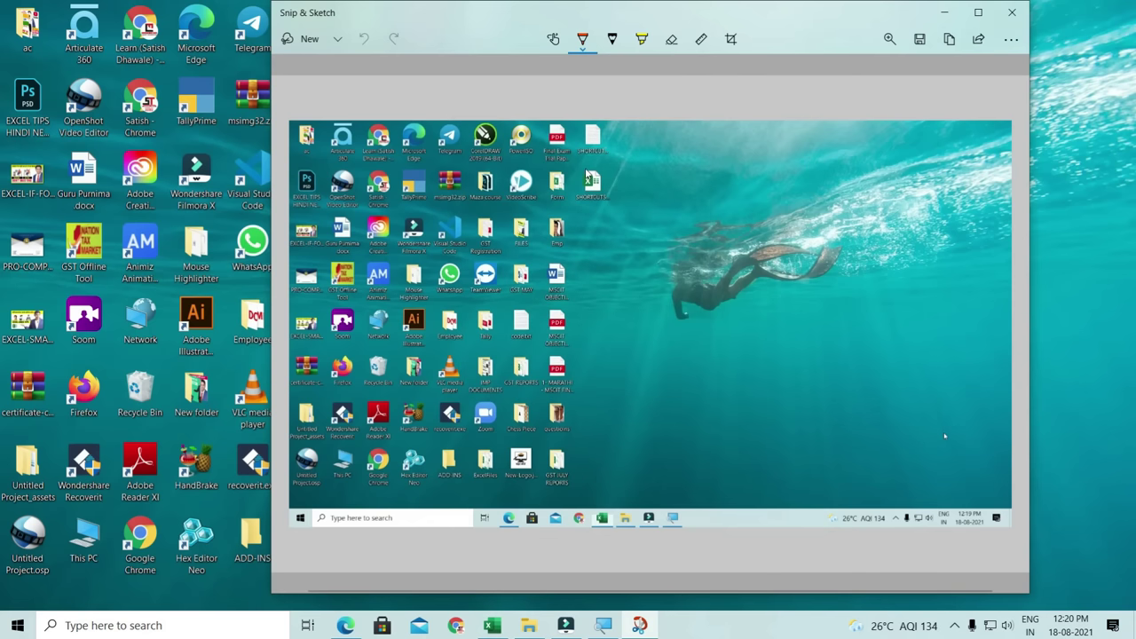
left_click_drag(581, 166, 628, 171)
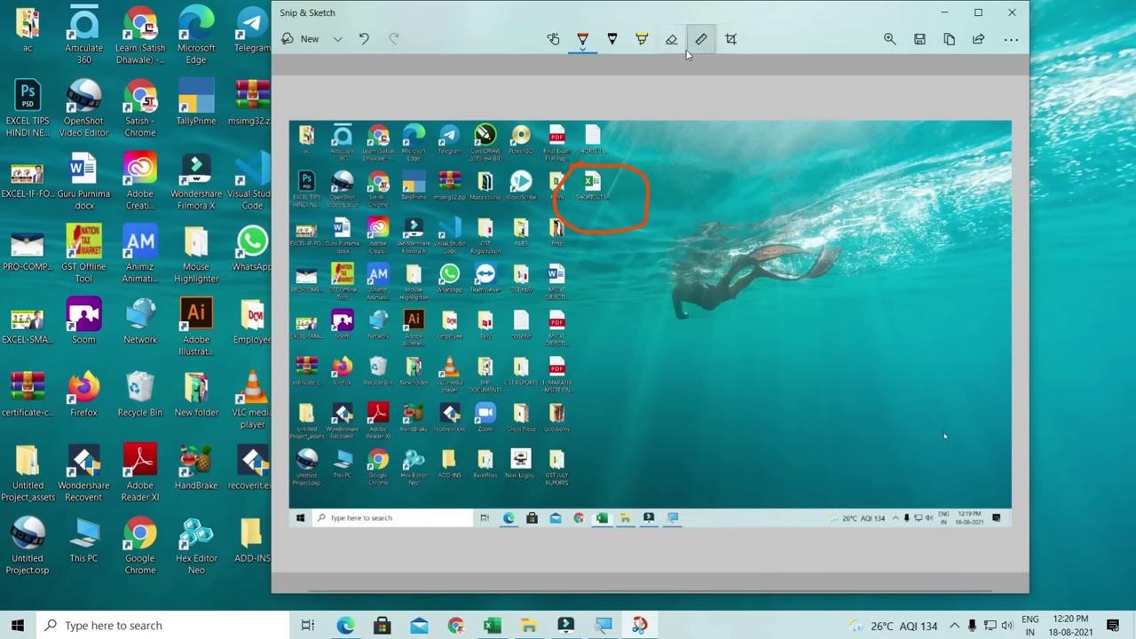
left_click(642, 41)
left_click_drag(581, 349, 566, 333)
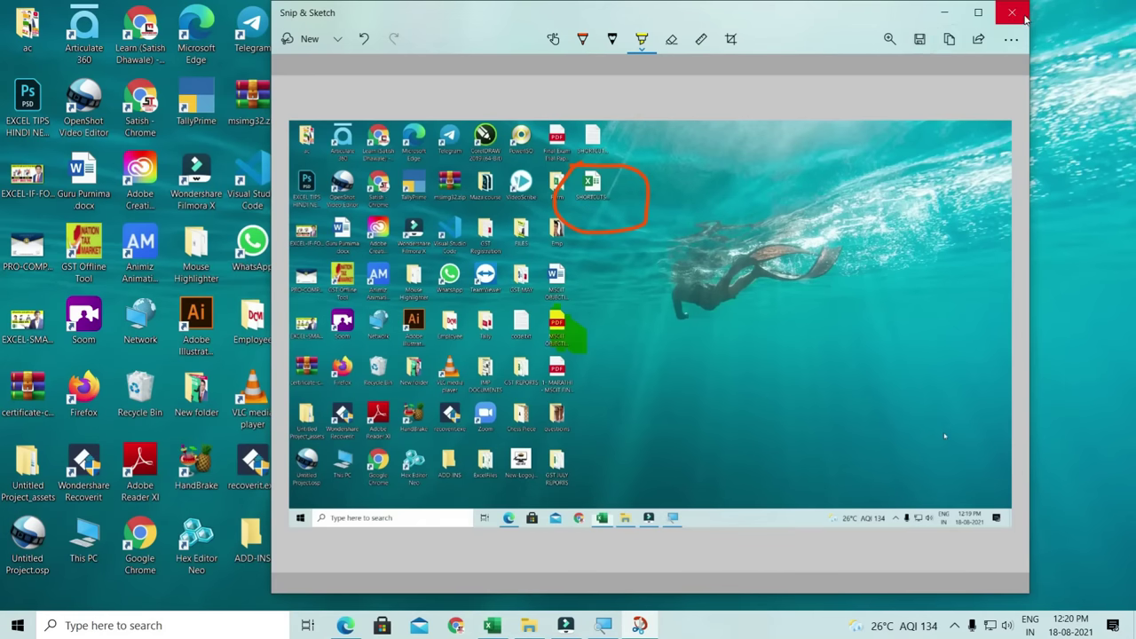
left_click(1011, 12)
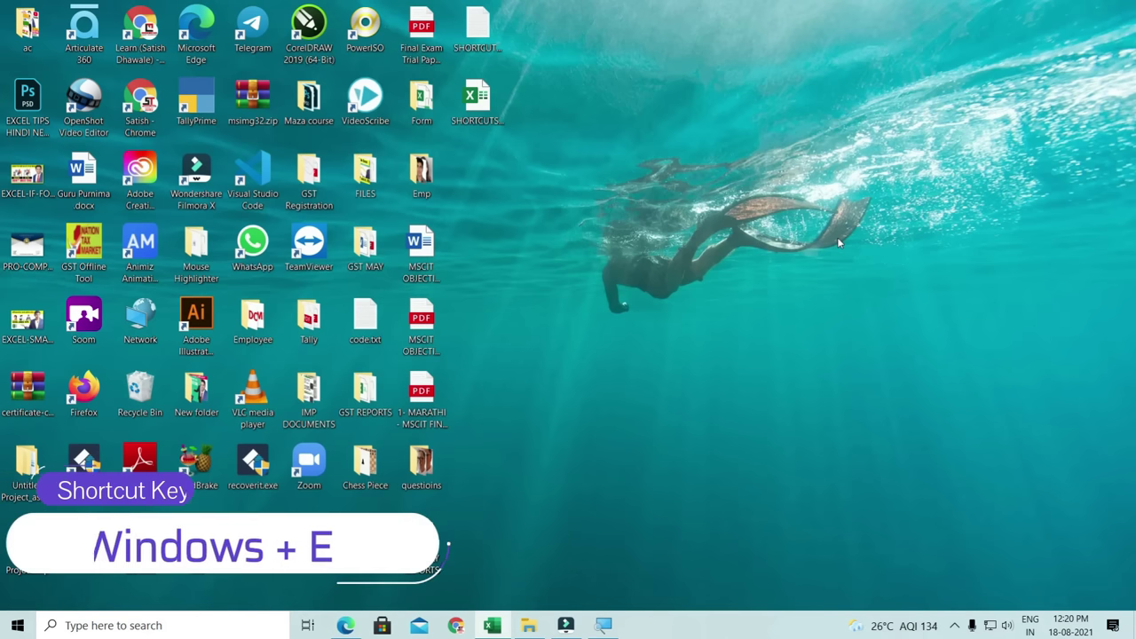
- Open File Explorer with Windows+E, maximise it, select a drive under This PC, and close it
key("super+e")
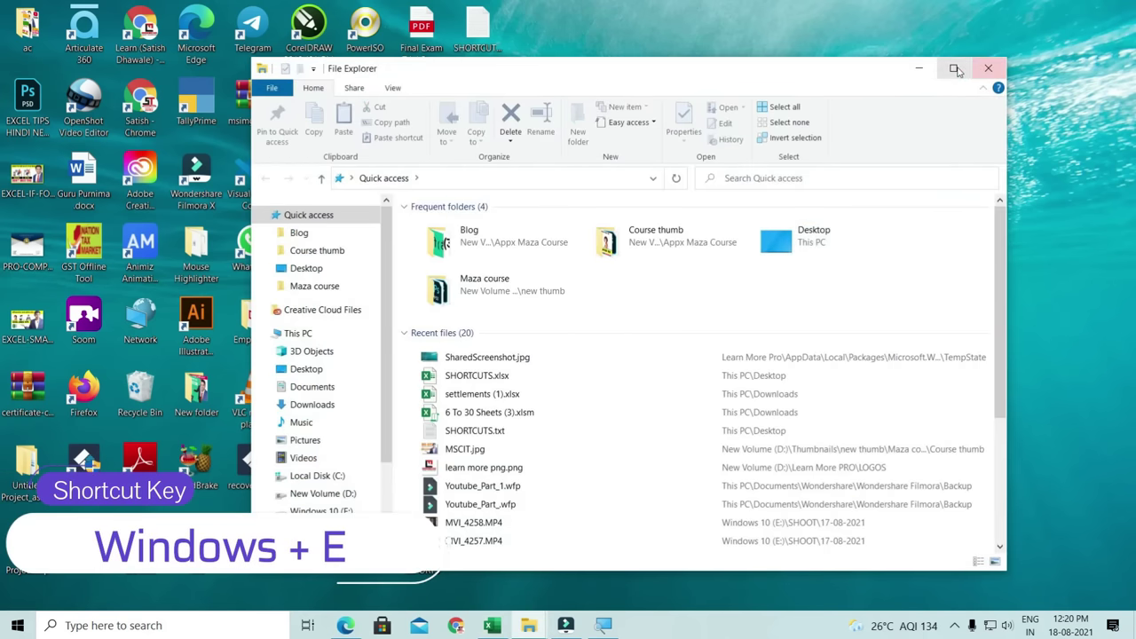
left_click(947, 73)
scroll(286, 284, "down", 1)
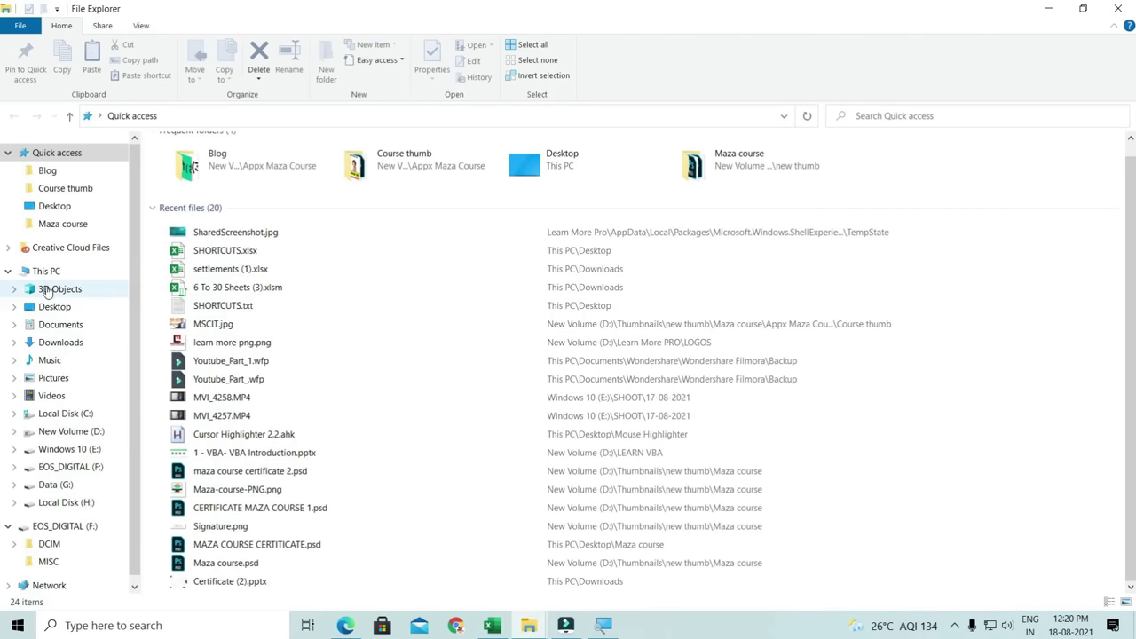
left_click(44, 270)
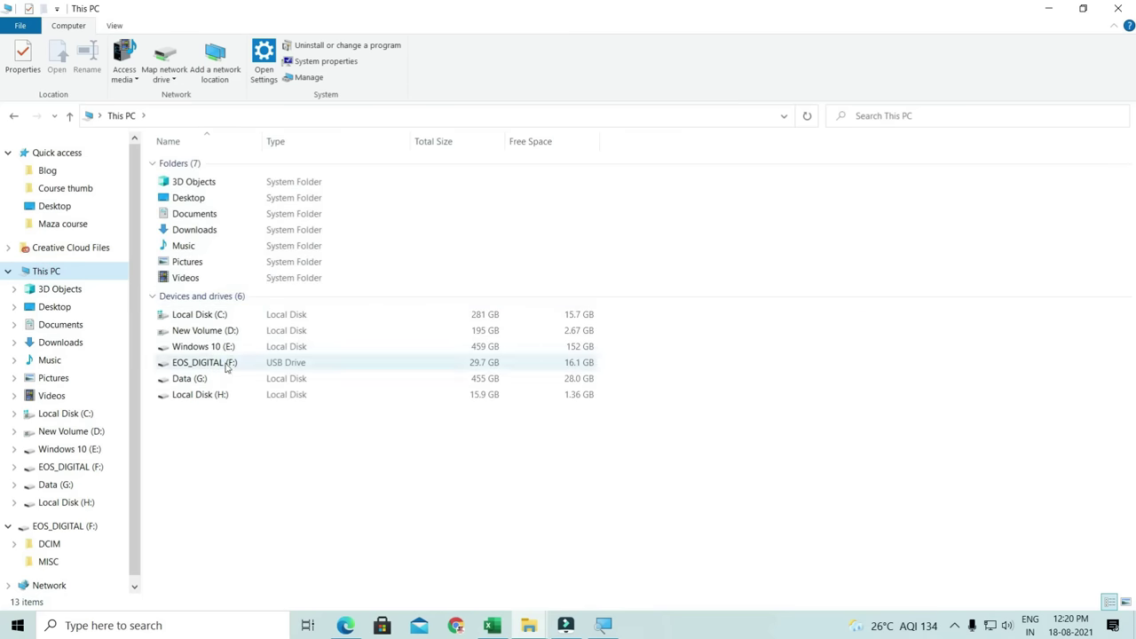
left_click(202, 339)
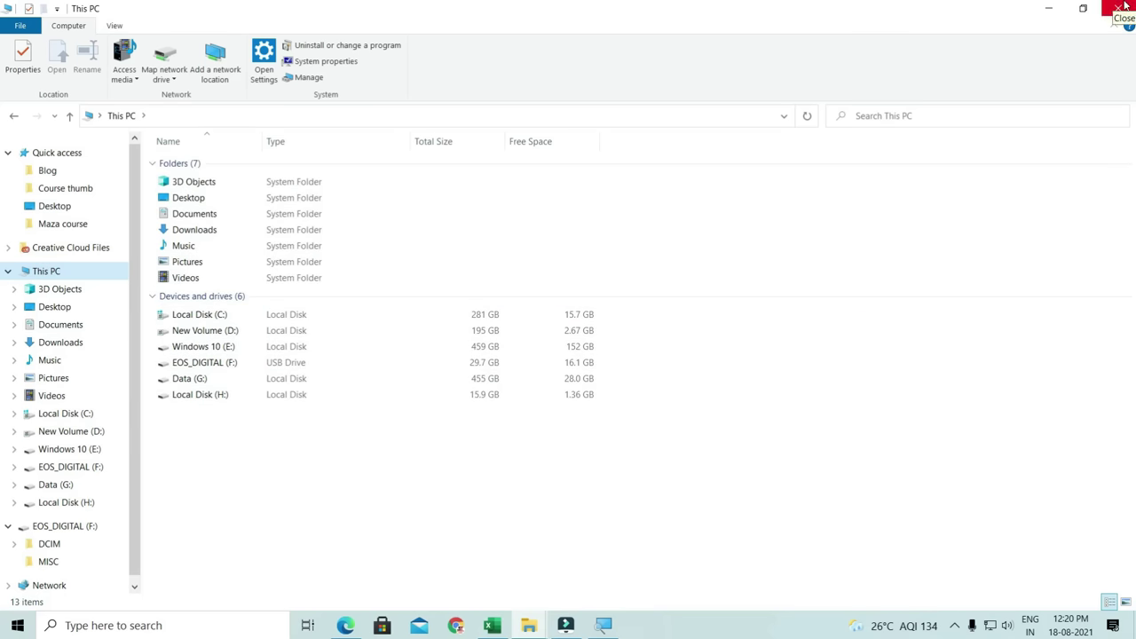
left_click(1123, 7)
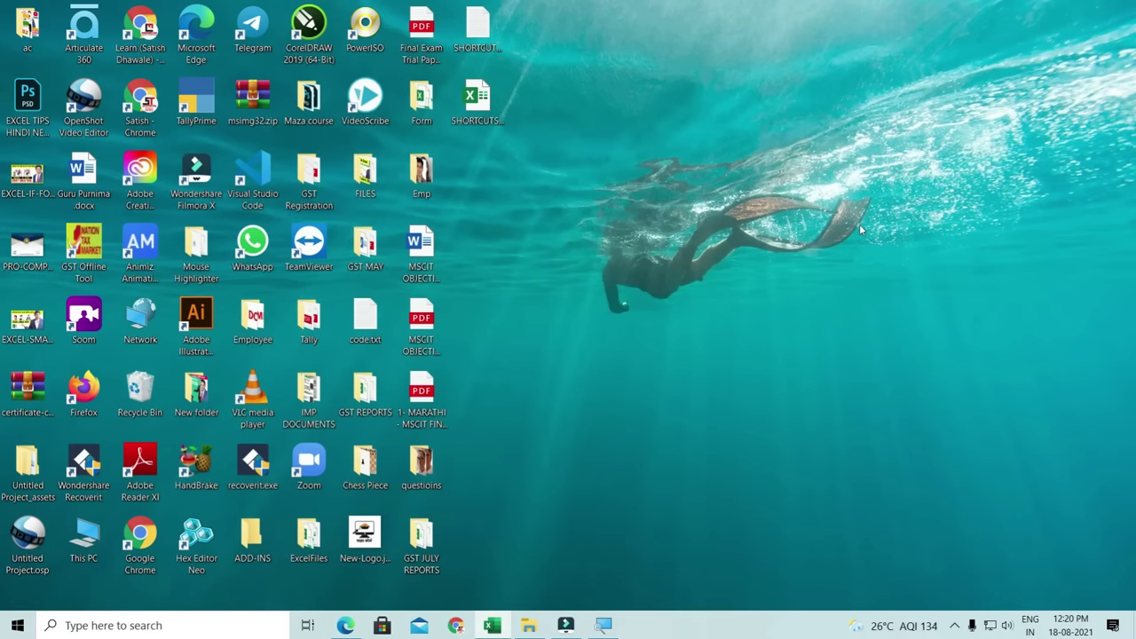
- Open This PC from its desktop icon and close the window again
left_click(87, 538)
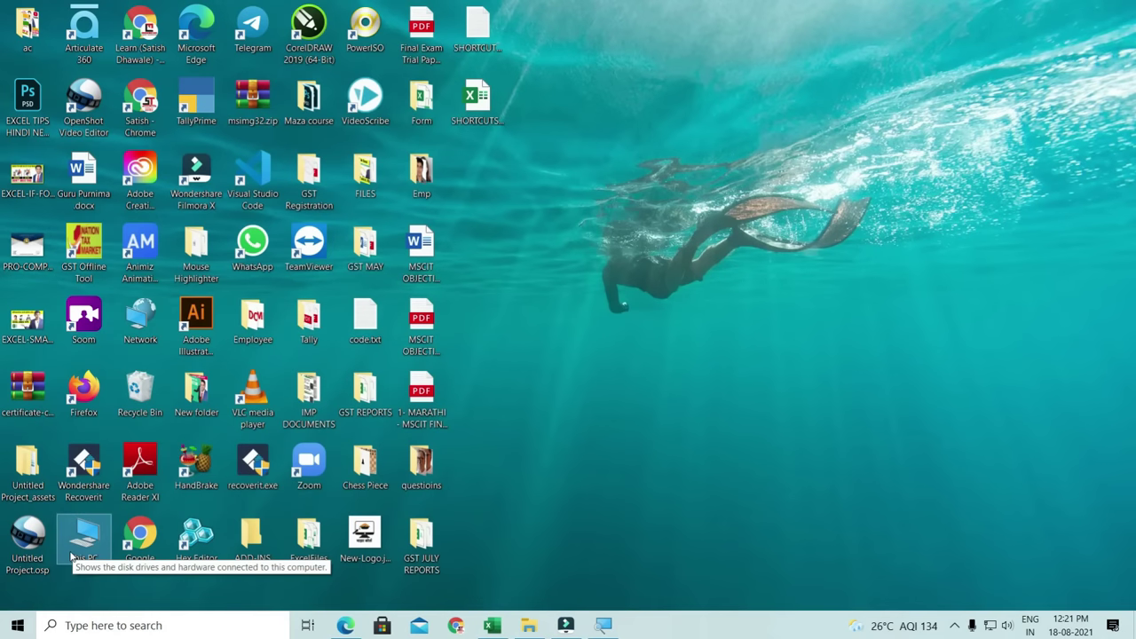
double_click(72, 557)
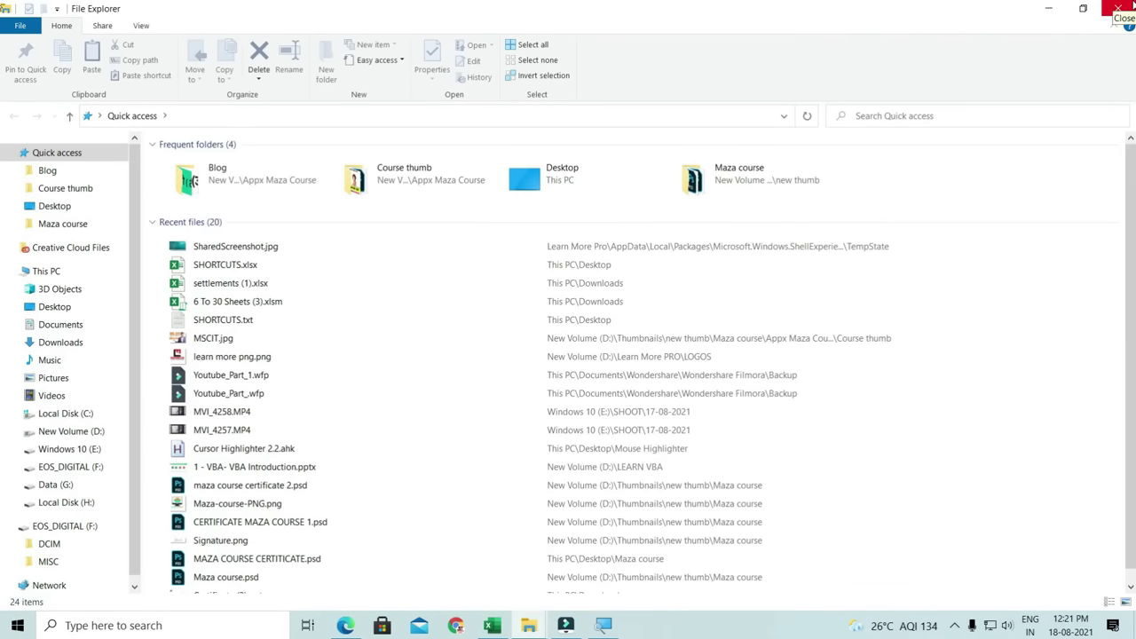
left_click(1118, 10)
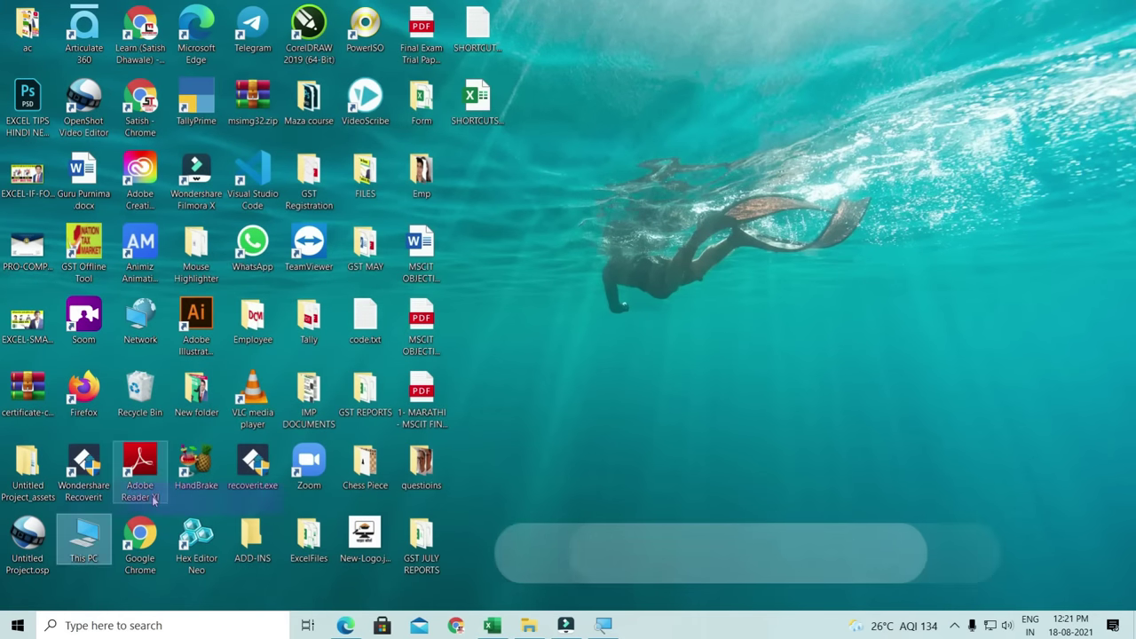
key("super+r")
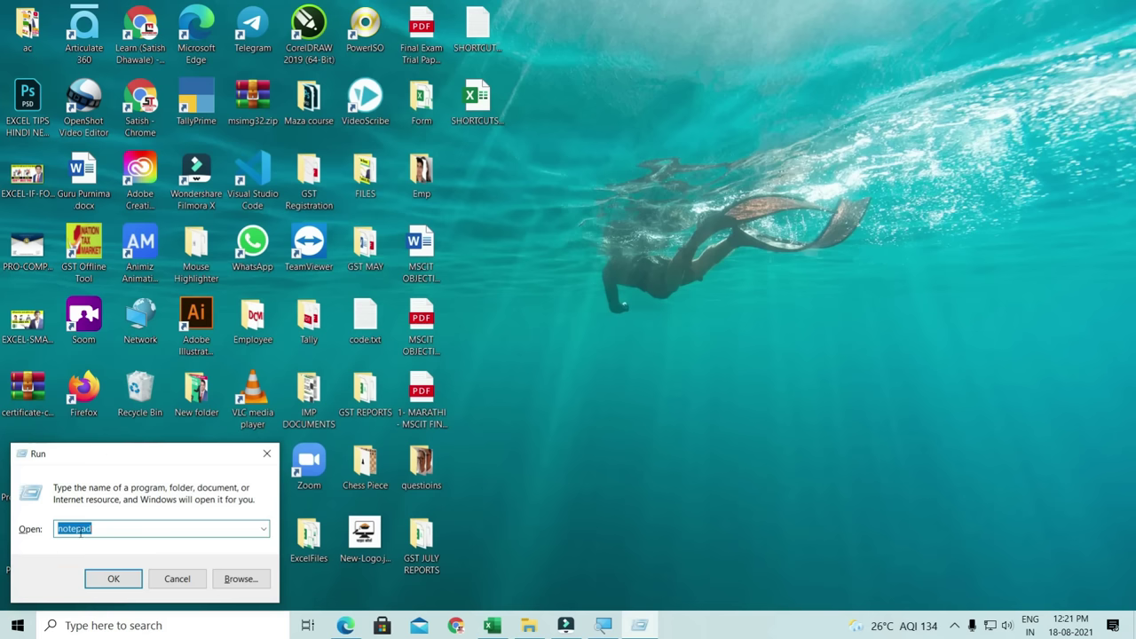
left_click(127, 581)
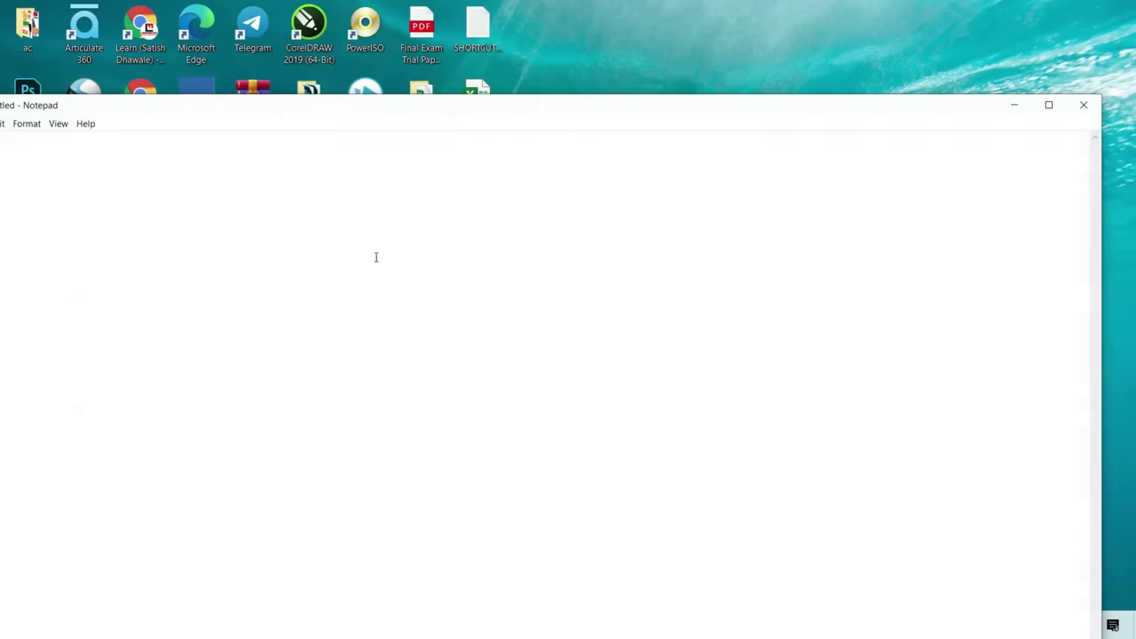
left_click_drag(347, 110, 453, 78)
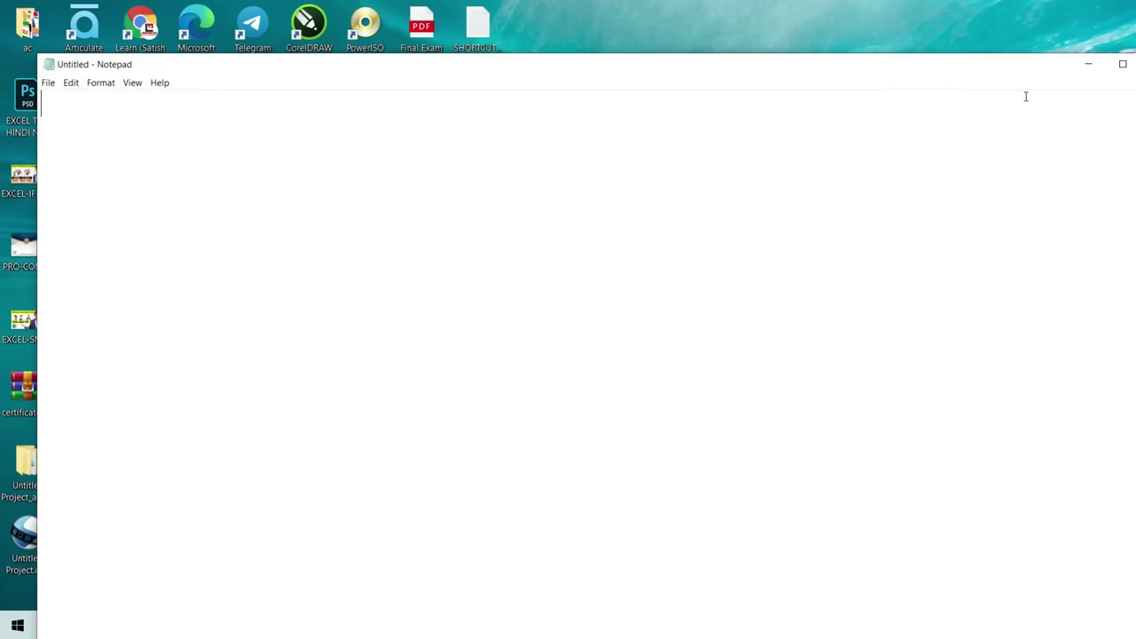
left_click(1074, 63)
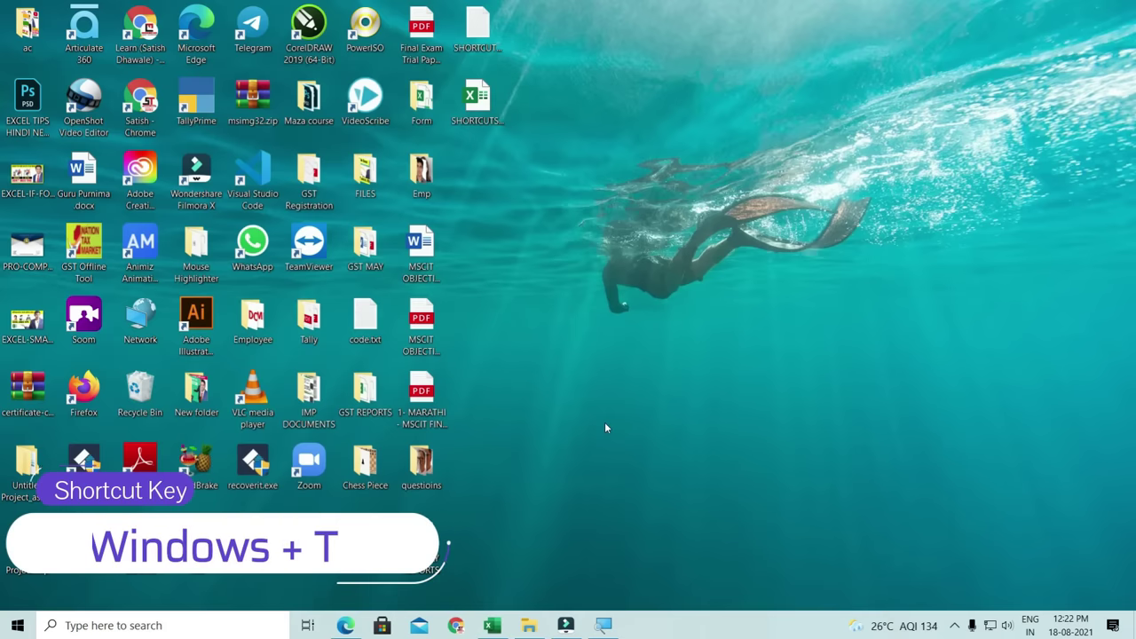
key("super+t")
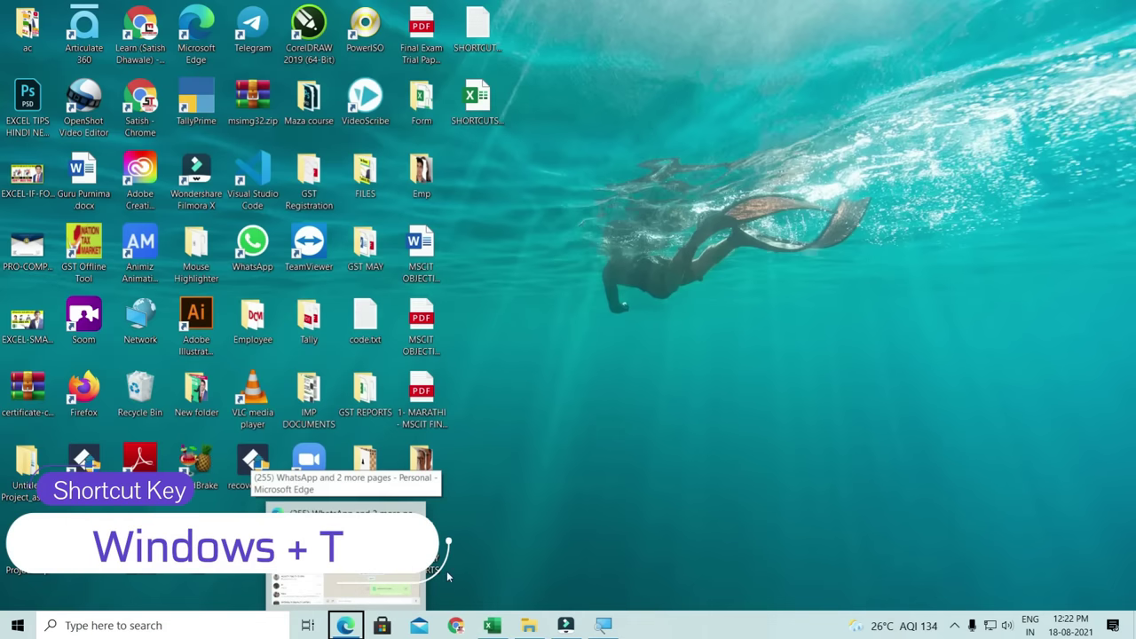
key("super+t")
key("super+t")
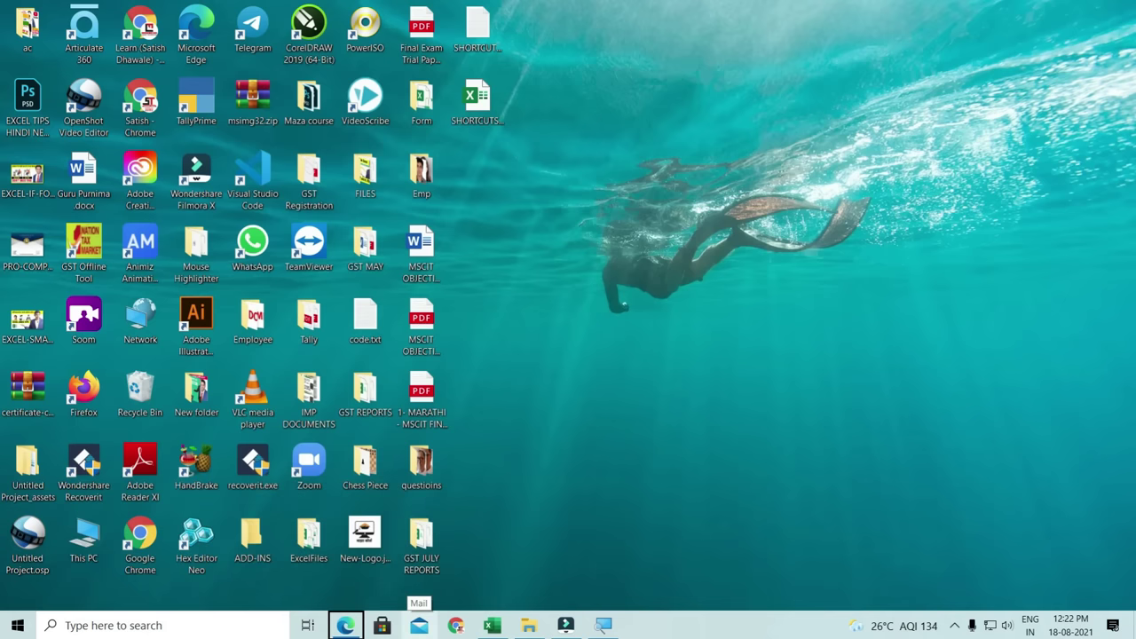
key("super+t")
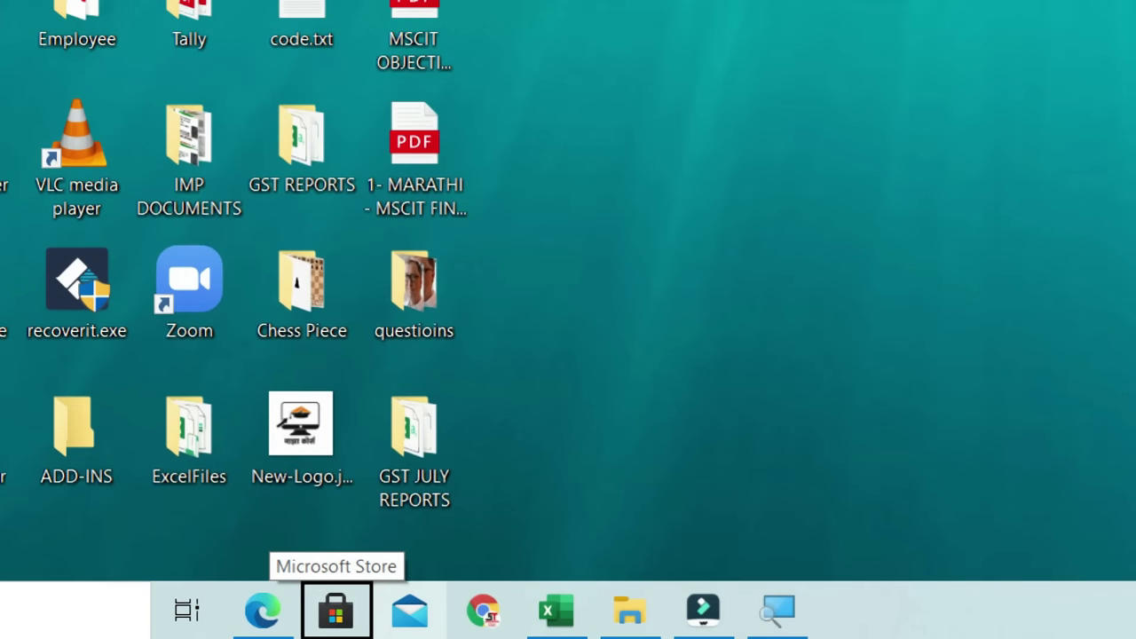
key("super+t")
key("super+t")
key("super+t")
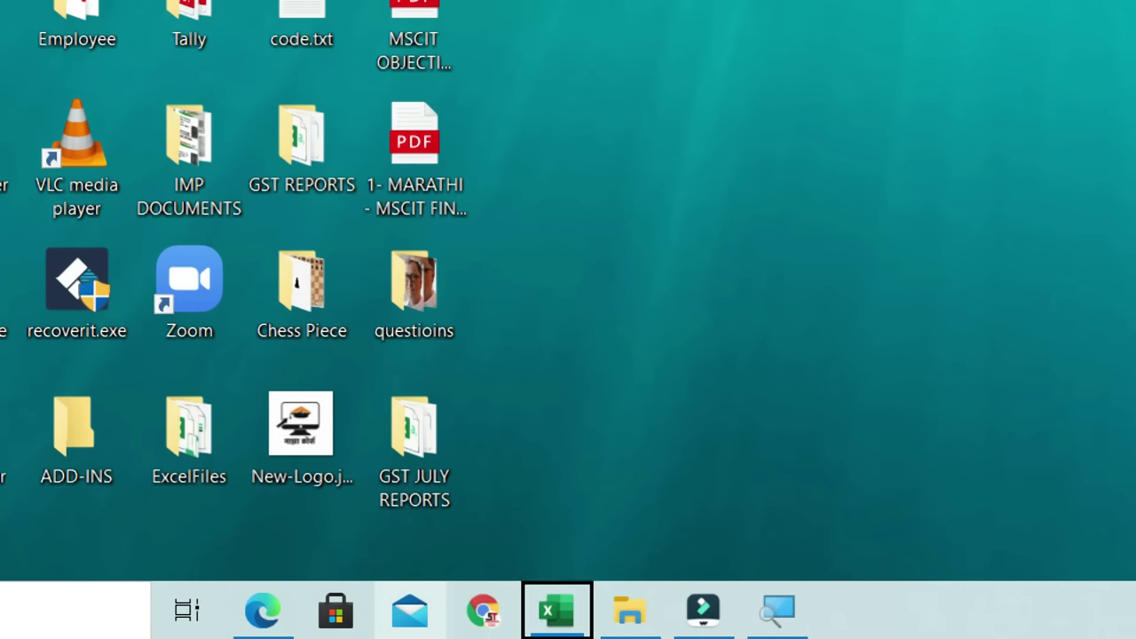
key("super+t")
key("super+t")
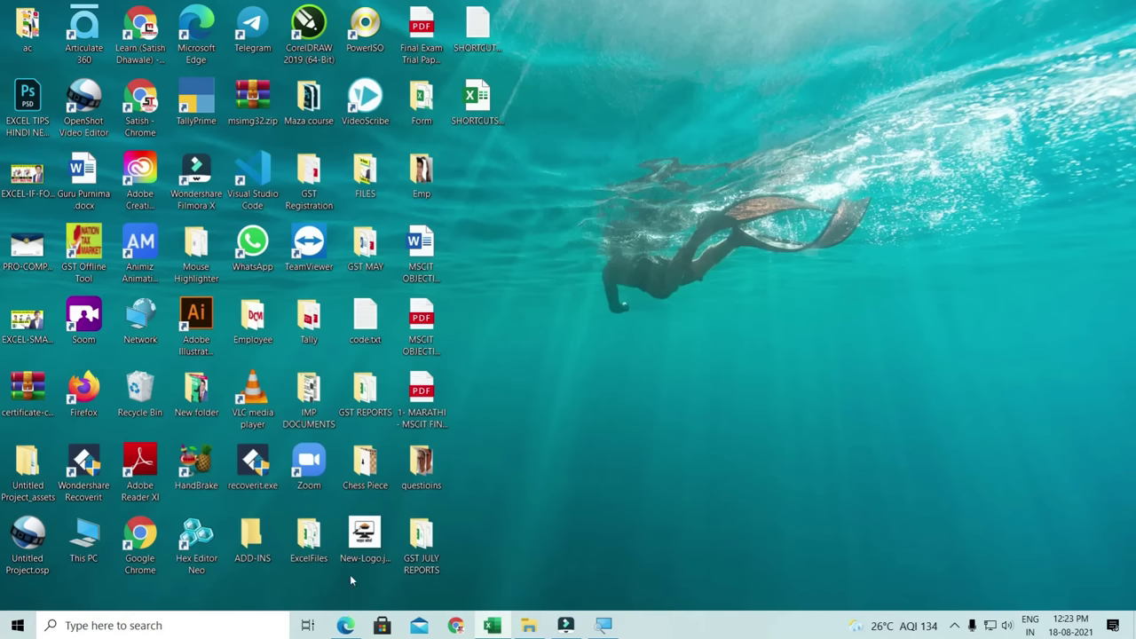
mouse_move(353, 628)
key("super+t")
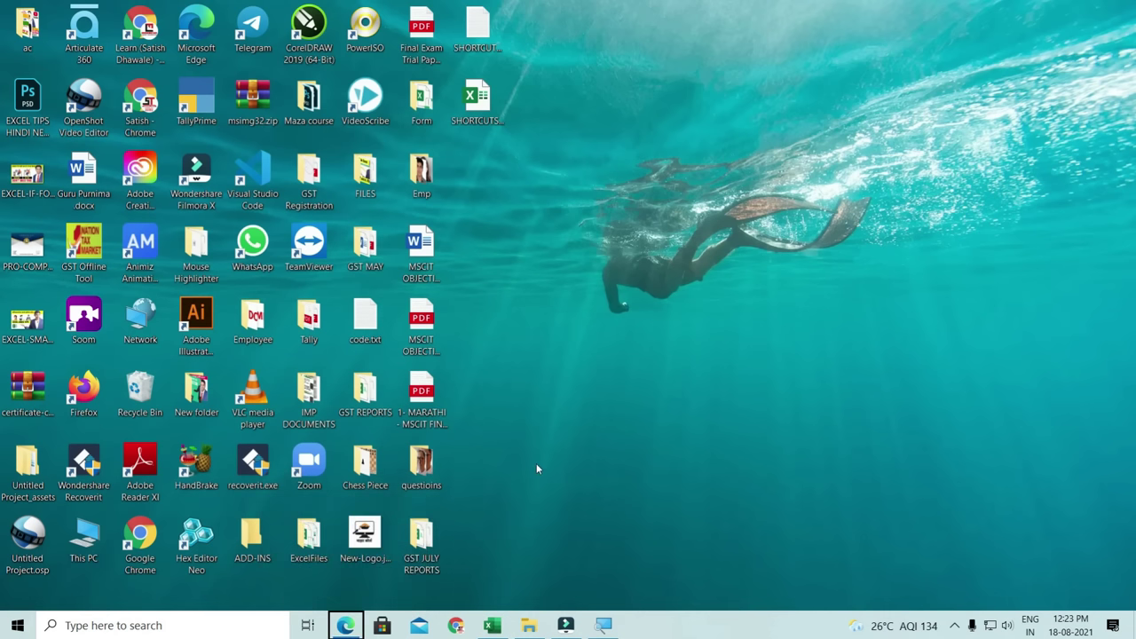
key("Return")
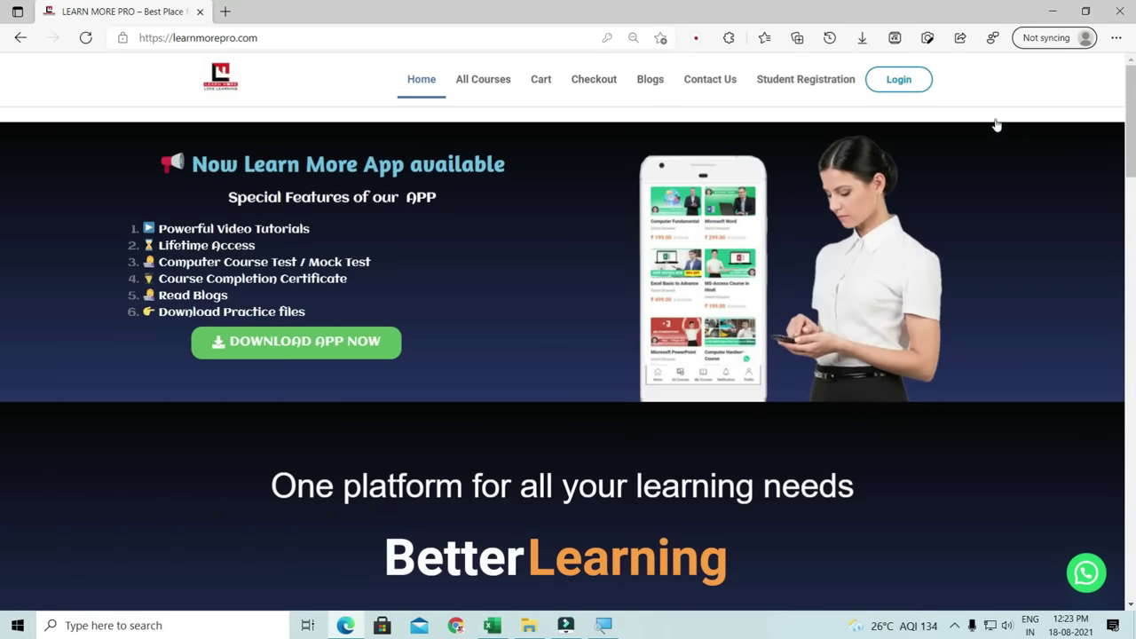
key("super+1")
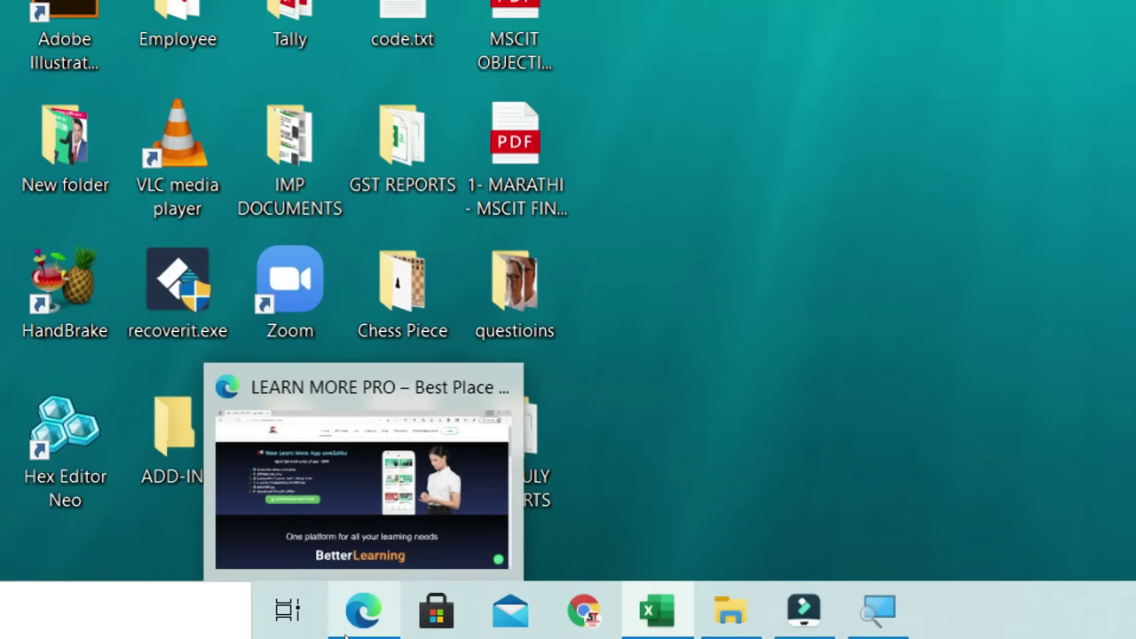
key("super+t")
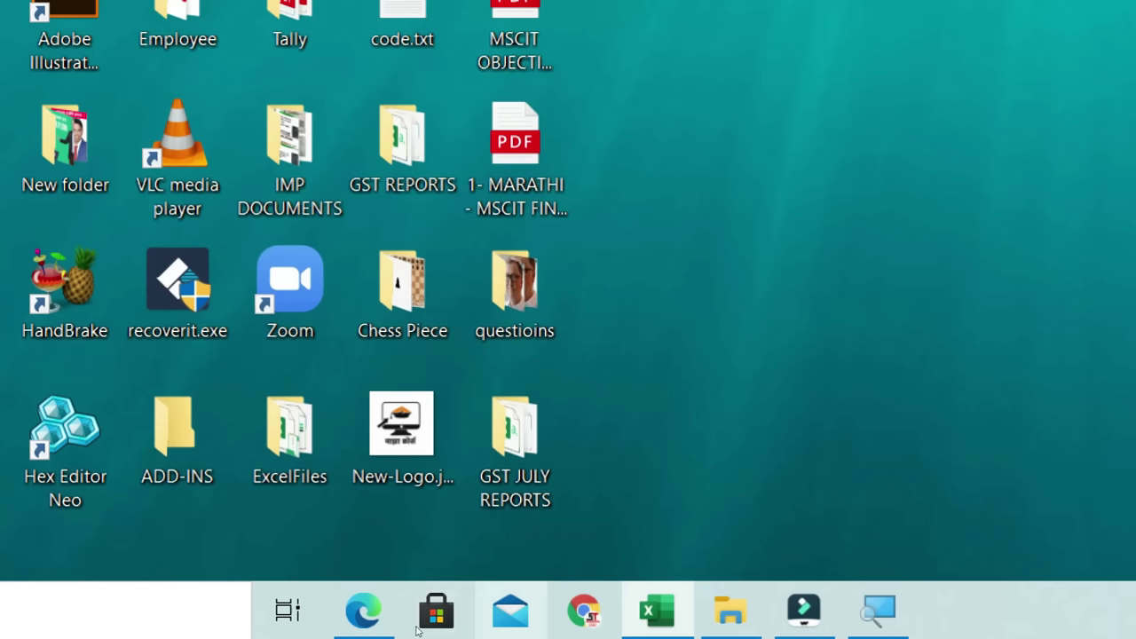
key("super+t")
key("super+t")
key("super+t")
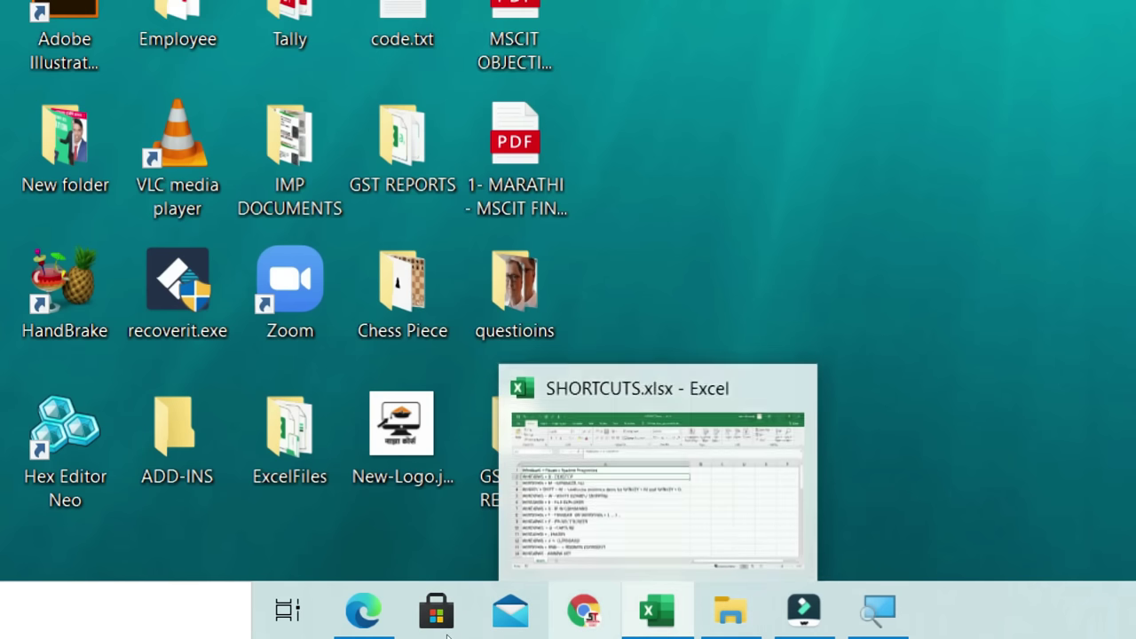
key("super+t")
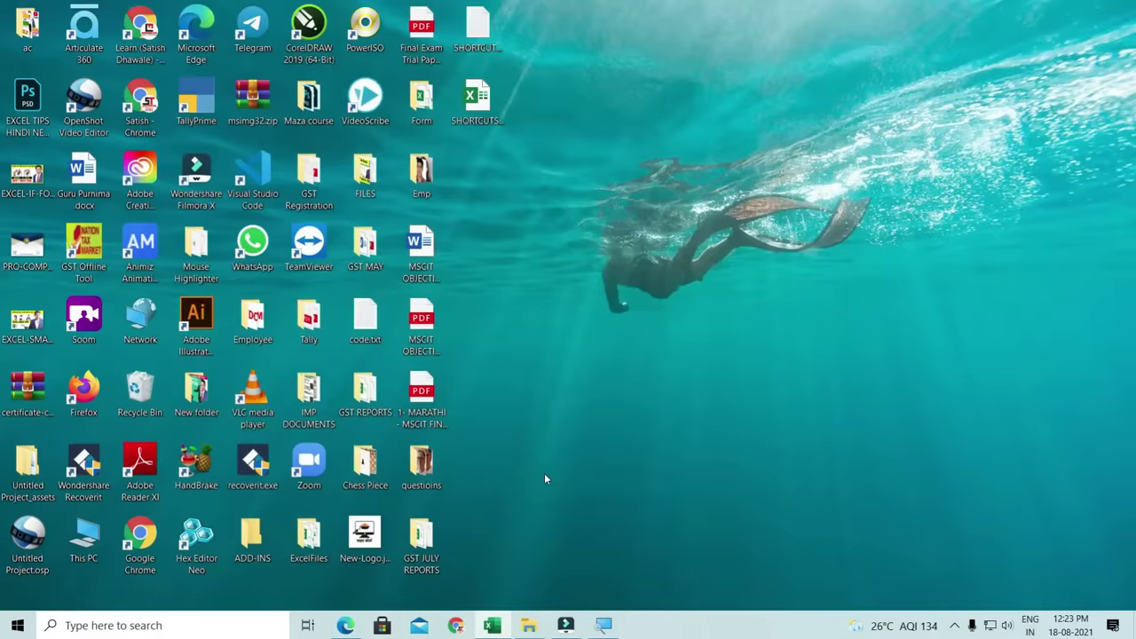
- Bring up Edge with Windows+1, browse the All Courses list, then hide it with Windows+D
key("super+1")
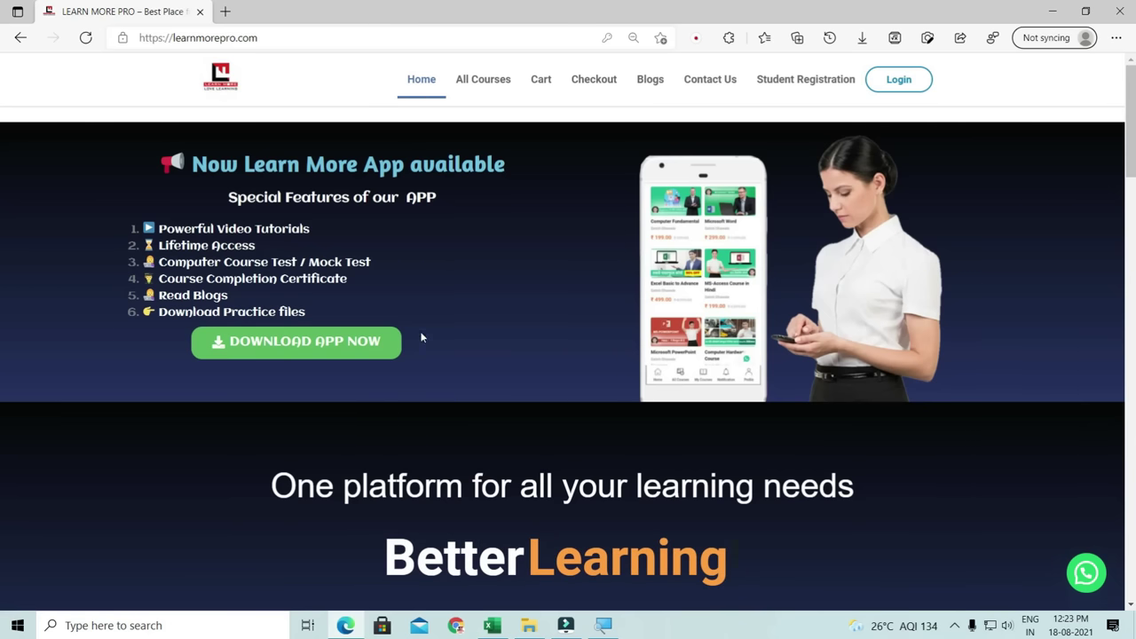
left_click(480, 93)
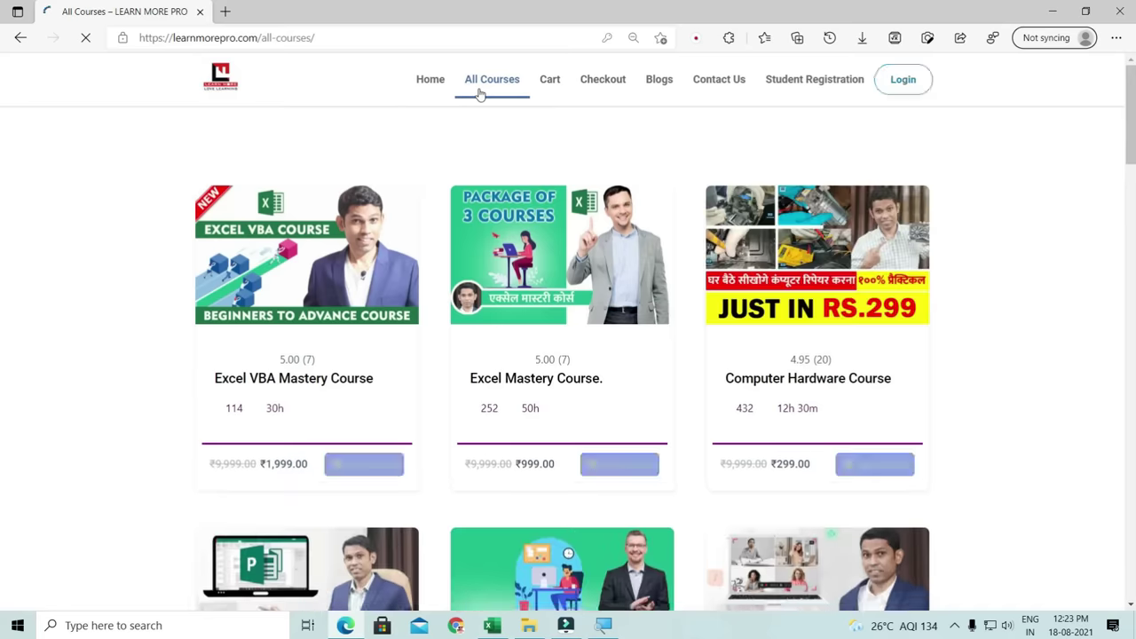
scroll(467, 147, "down", 3)
scroll(451, 183, "down", 3)
scroll(444, 195, "down", 4)
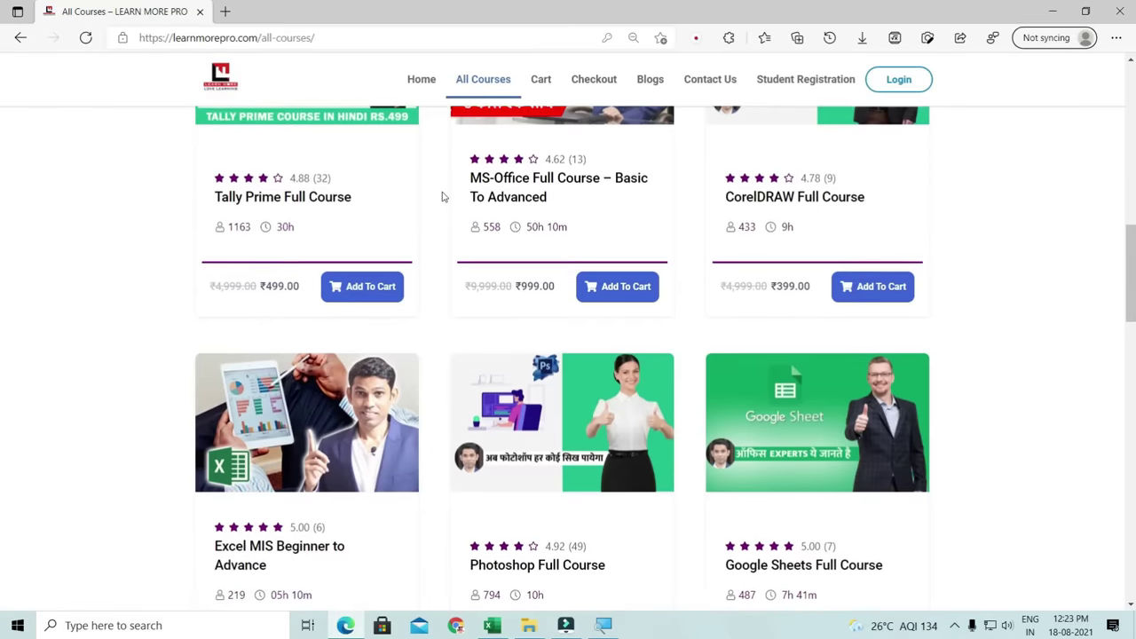
scroll(442, 200, "down", 5)
scroll(441, 200, "down", 4)
scroll(439, 200, "up", 10)
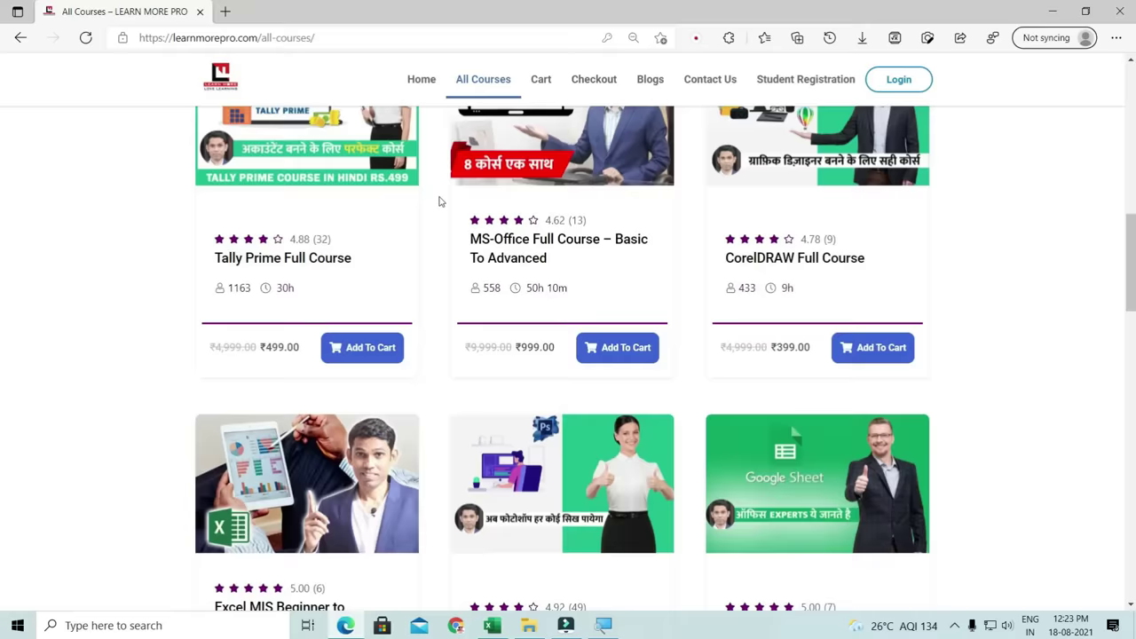
scroll(439, 201, "up", 3)
scroll(439, 201, "up", 3)
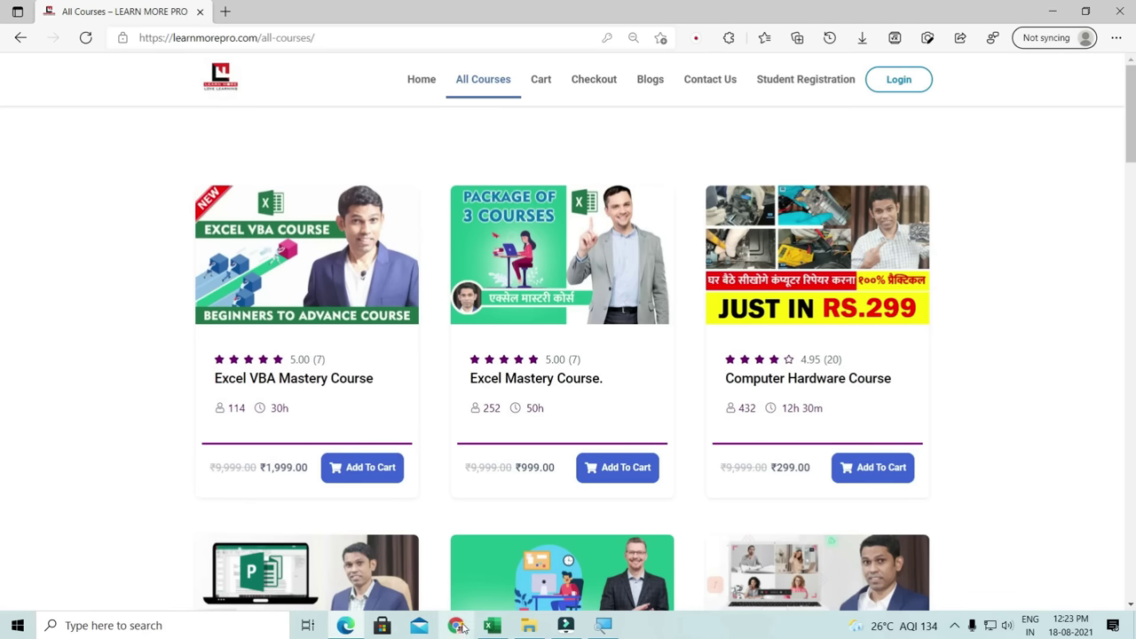
key("super+d")
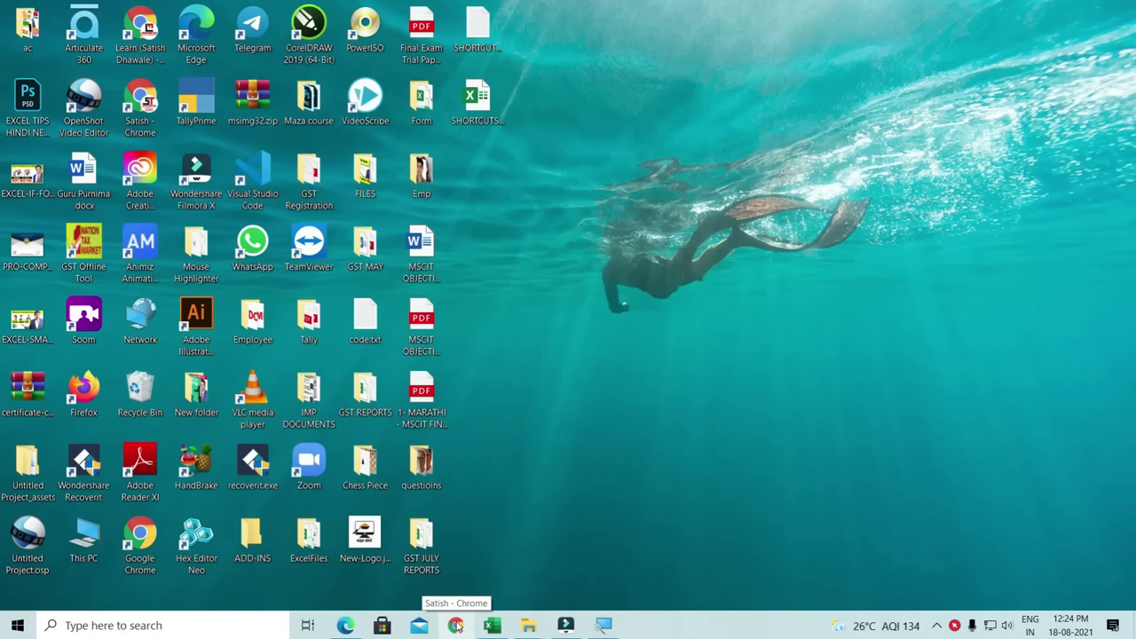
- Open and close Chrome from the taskbar, then preview Edge's taskbar thumbnail and dismiss it
left_click(455, 626)
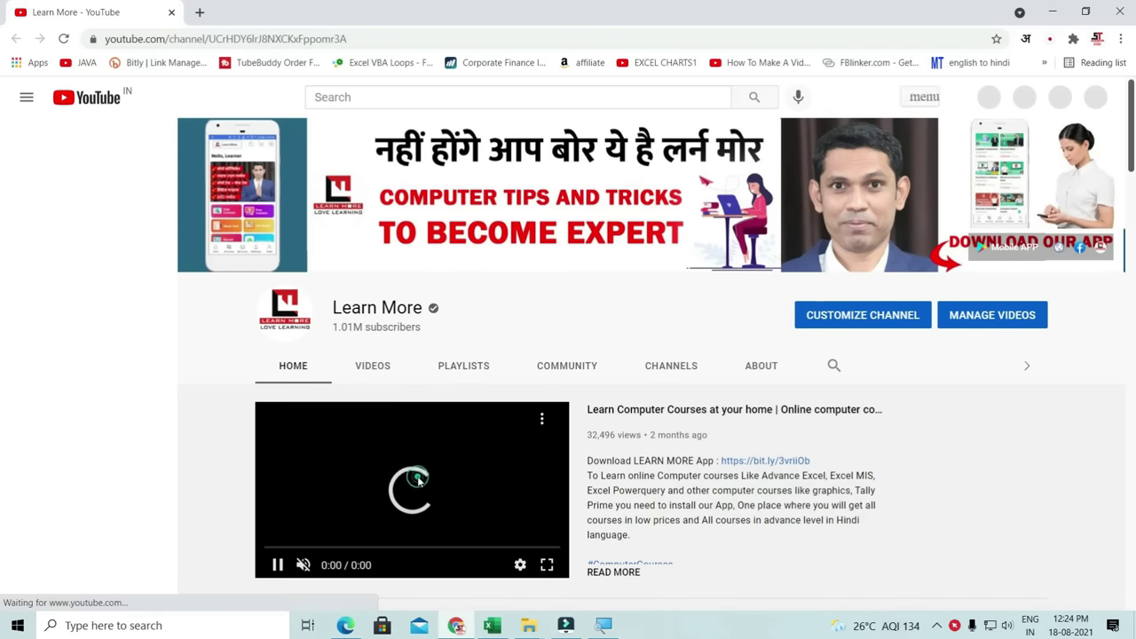
left_click(1120, 10)
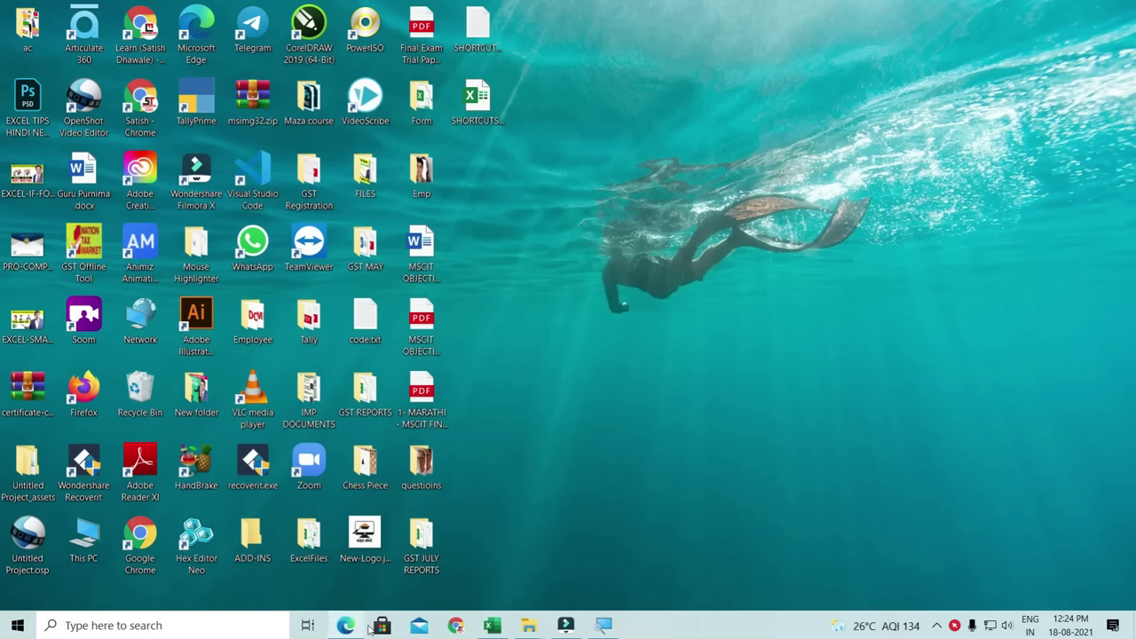
mouse_move(345, 630)
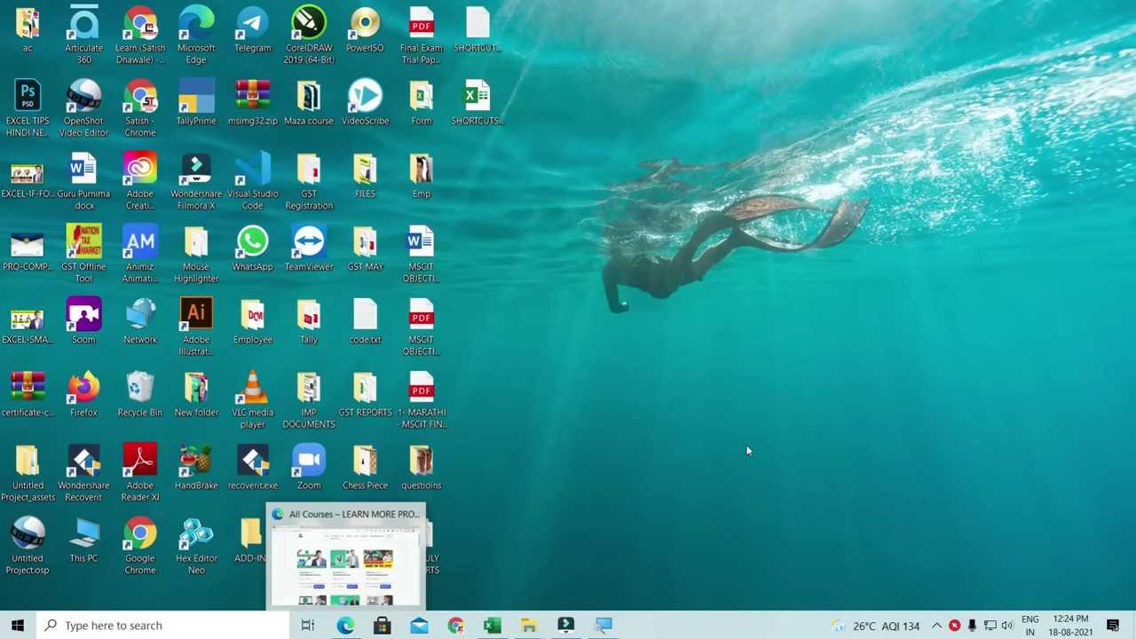
left_click(746, 450)
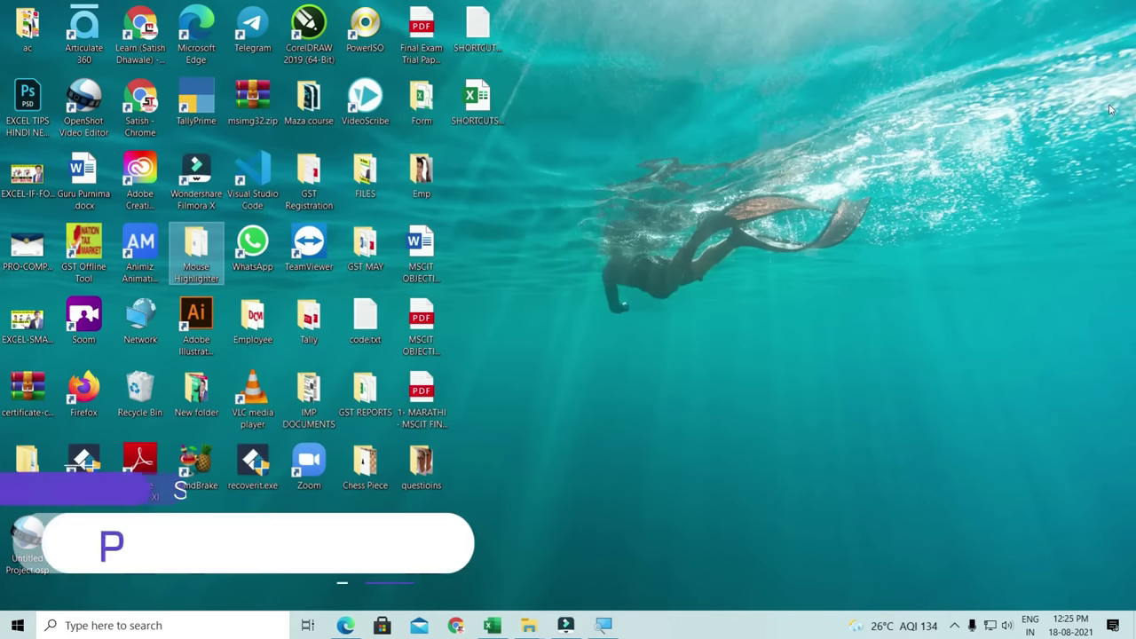
key("super+p")
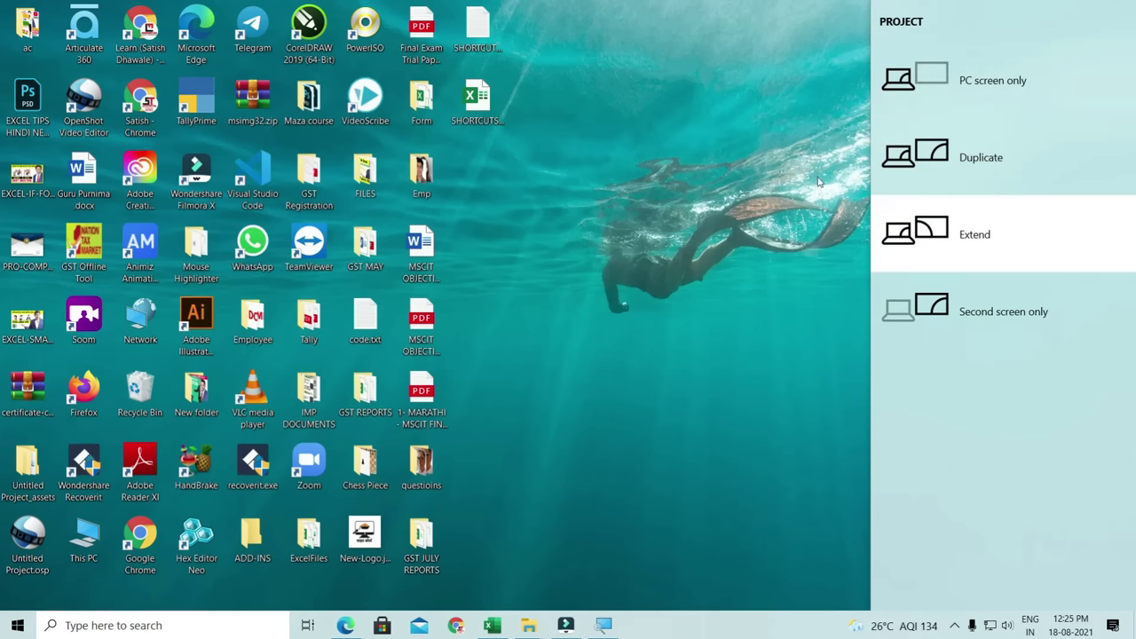
left_click(762, 182)
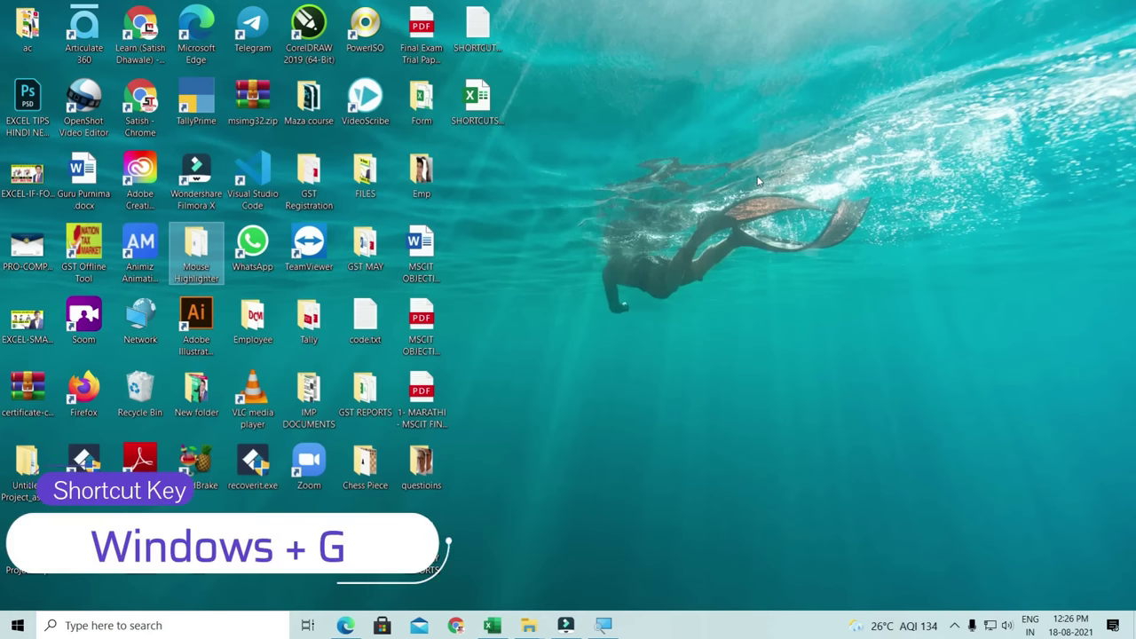
key("super+g")
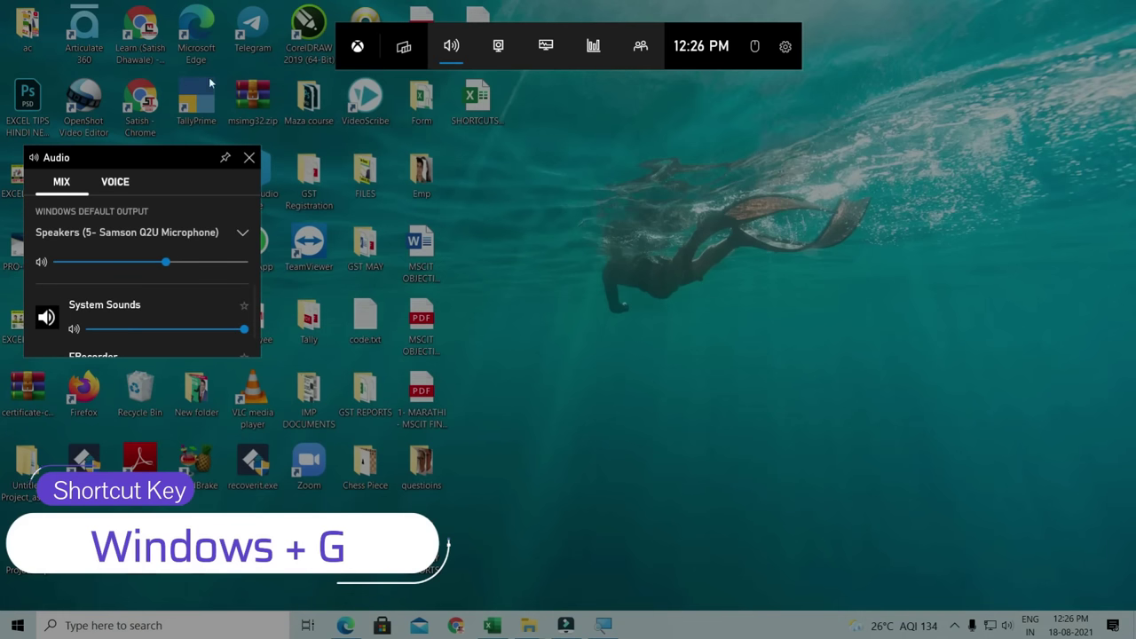
left_click(249, 158)
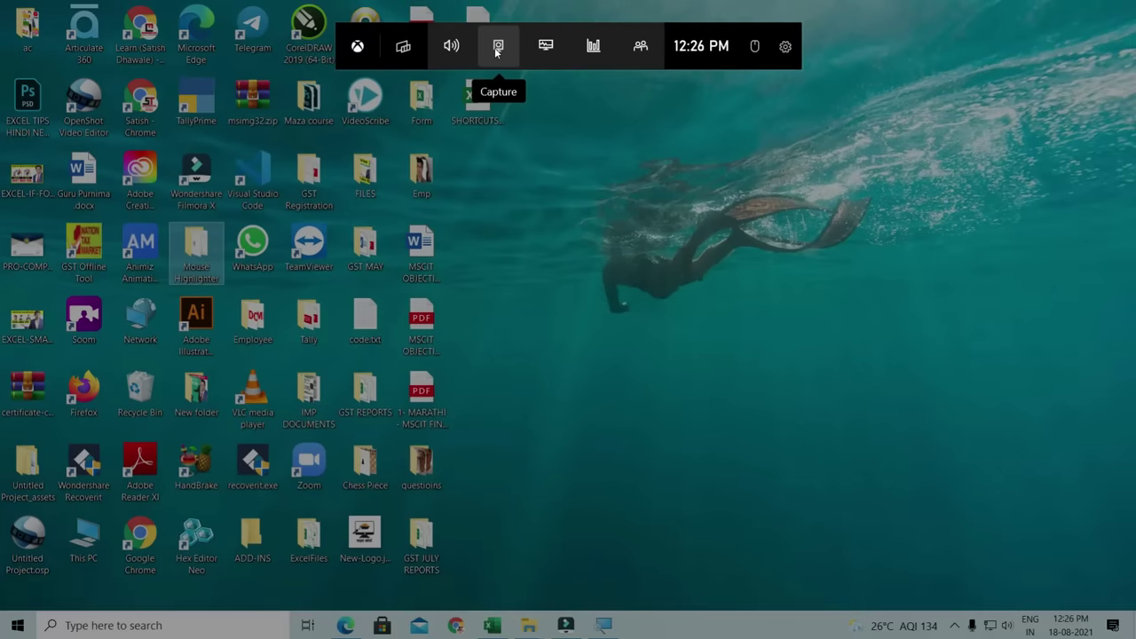
left_click(495, 52)
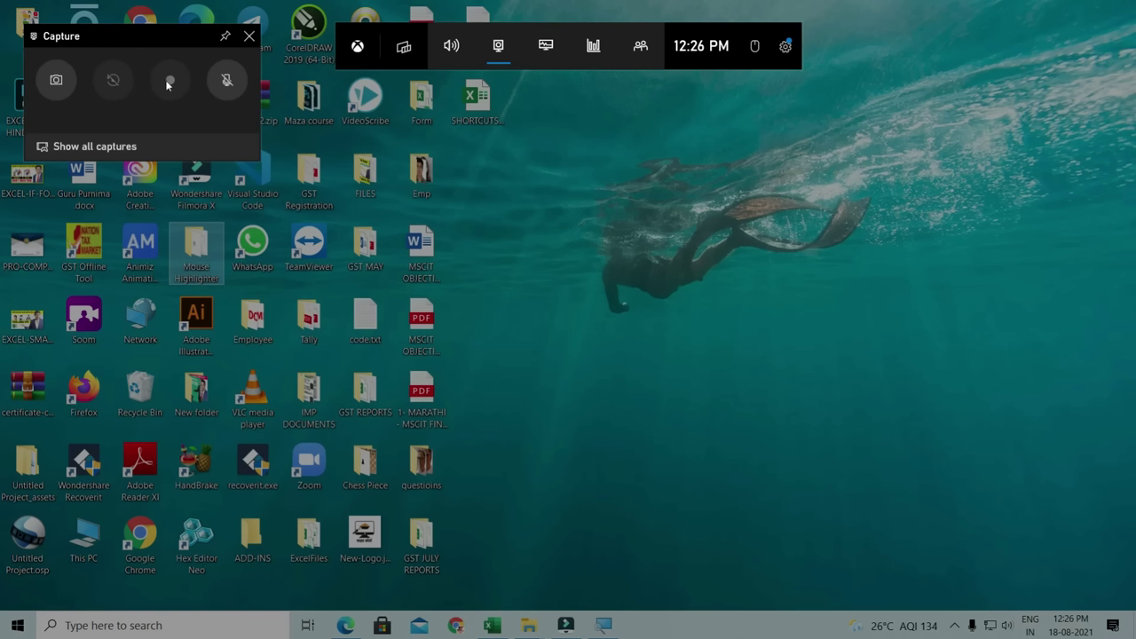
left_click(250, 36)
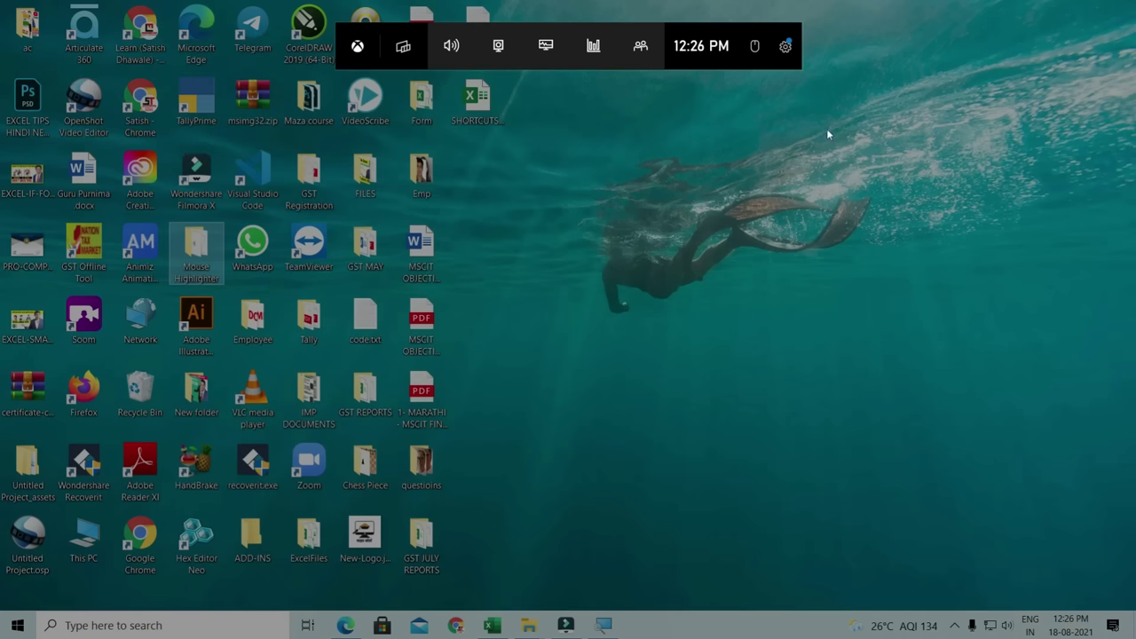
left_click(644, 190)
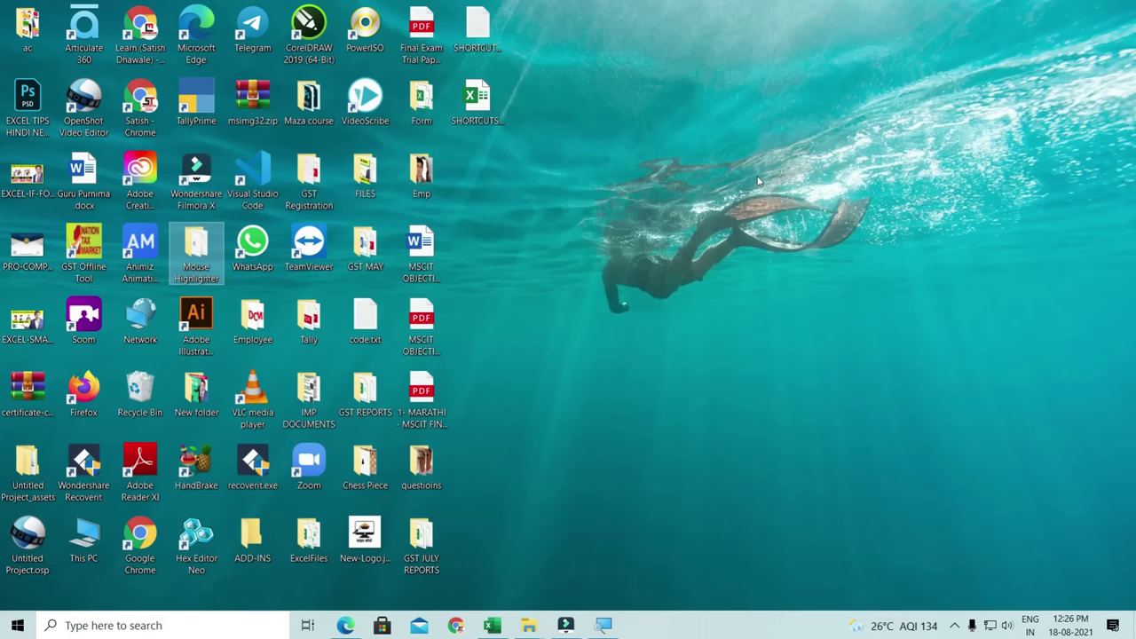
- Launch NOTEPAD from the Run box and maximise its window
key("super+r")
type("NOTEPAD")
key("Return")
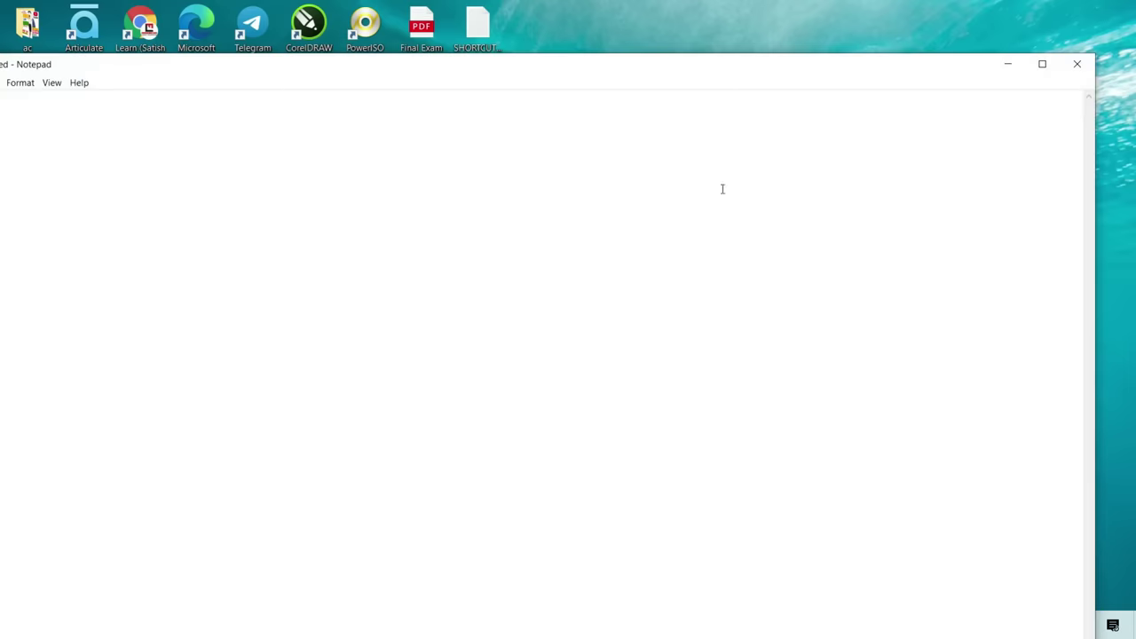
double_click(769, 65)
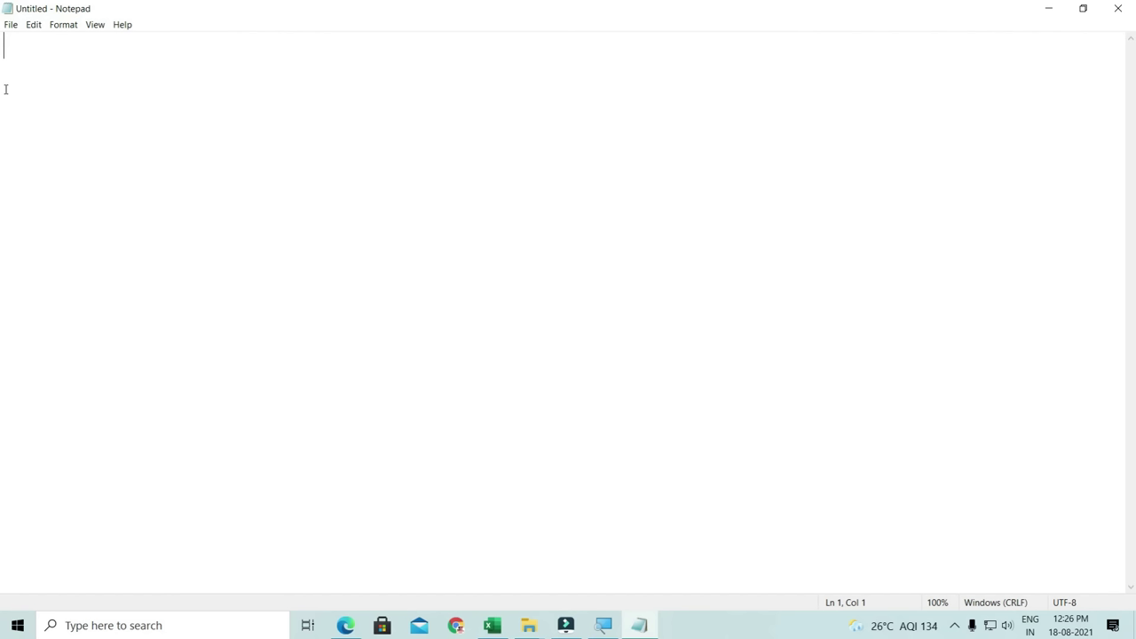
- Insert sweat-smile, star-struck, hugging, no-mouth and neutral face emojis using Windows+; panel
key("super+semicolon")
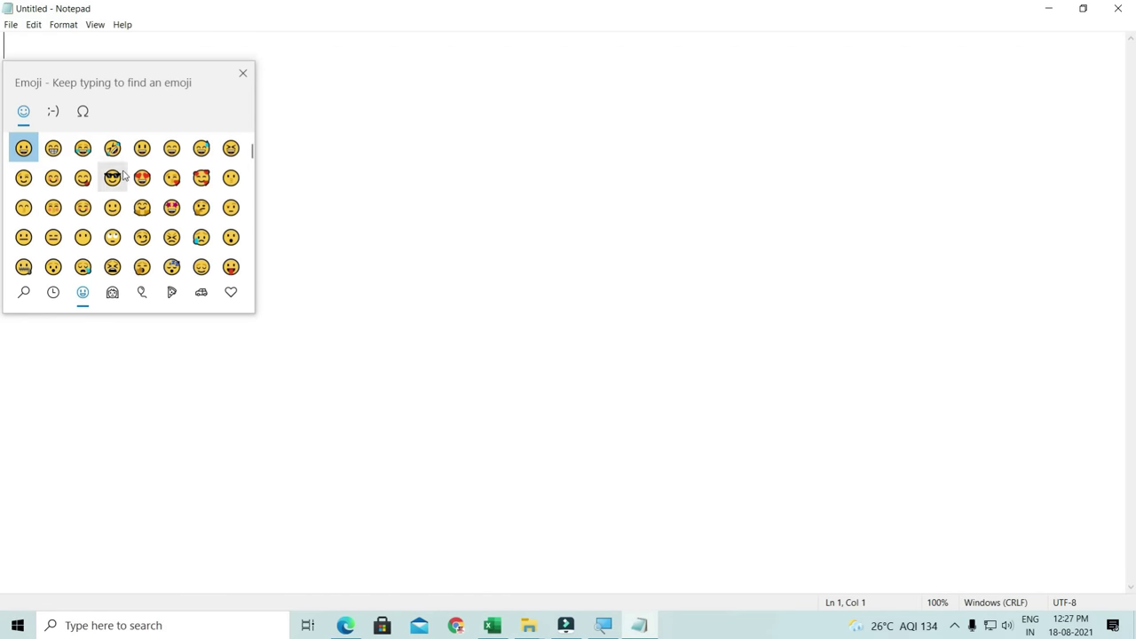
left_click(198, 153)
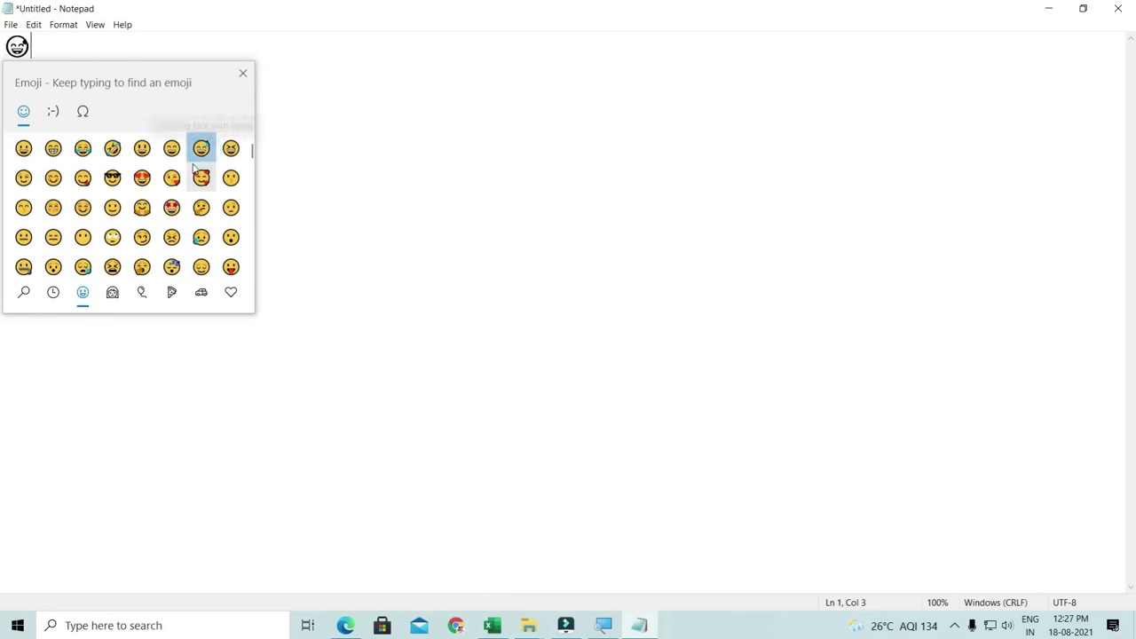
left_click(171, 207)
left_click(142, 207)
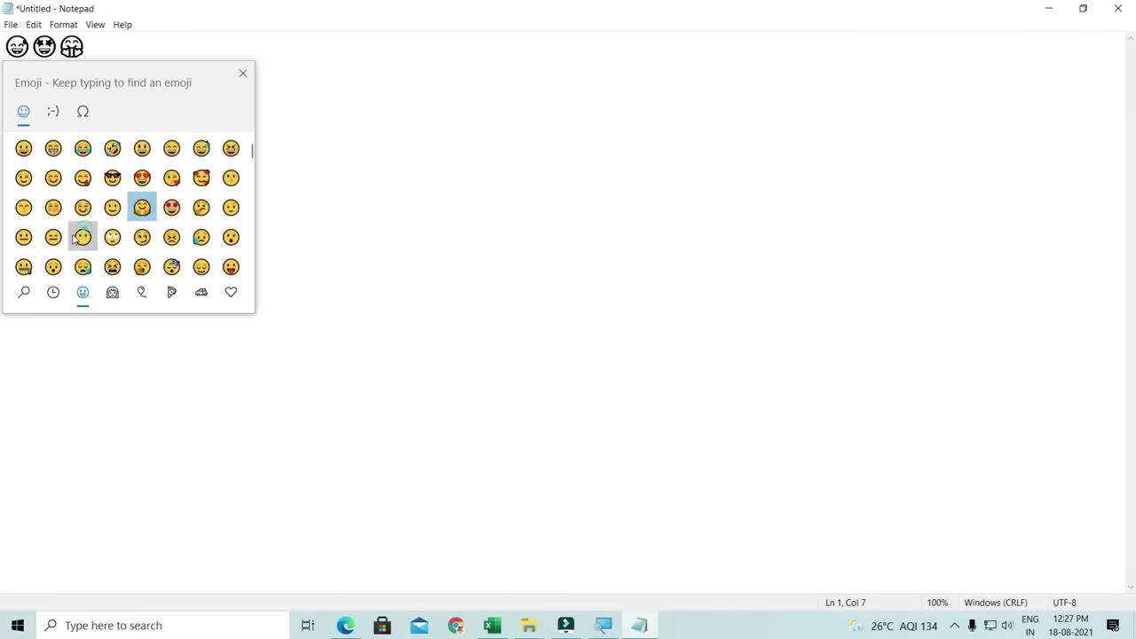
left_click(83, 237)
left_click(23, 237)
left_click(242, 73)
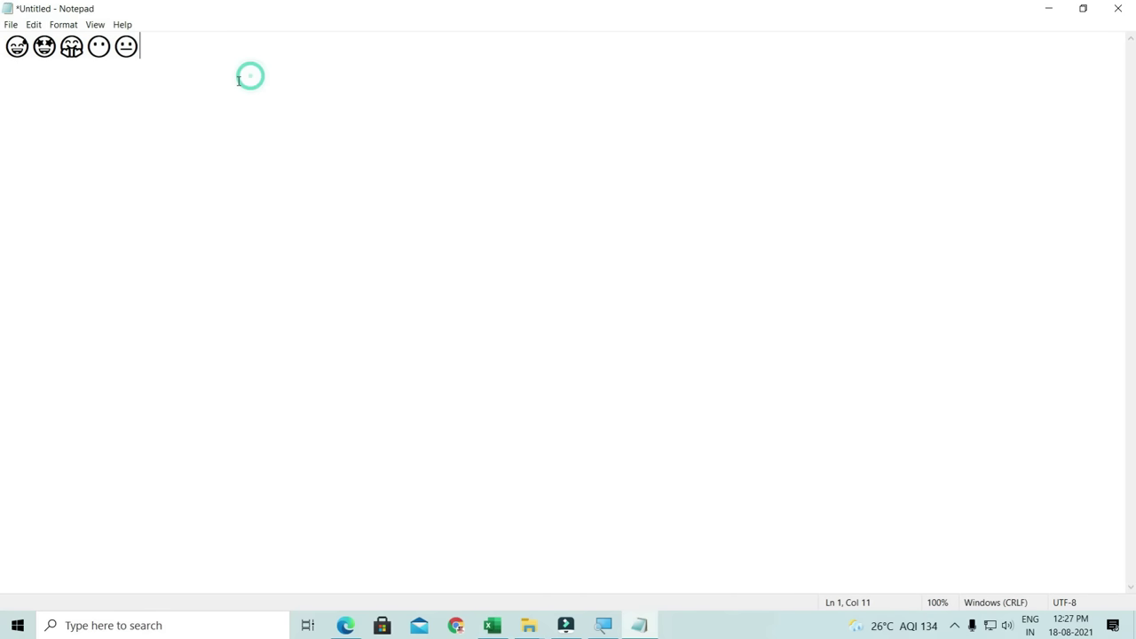
- Select and delete all the inserted emojis, leaving the note blank
left_click_drag(234, 63, 26, 59)
key("BackSpace")
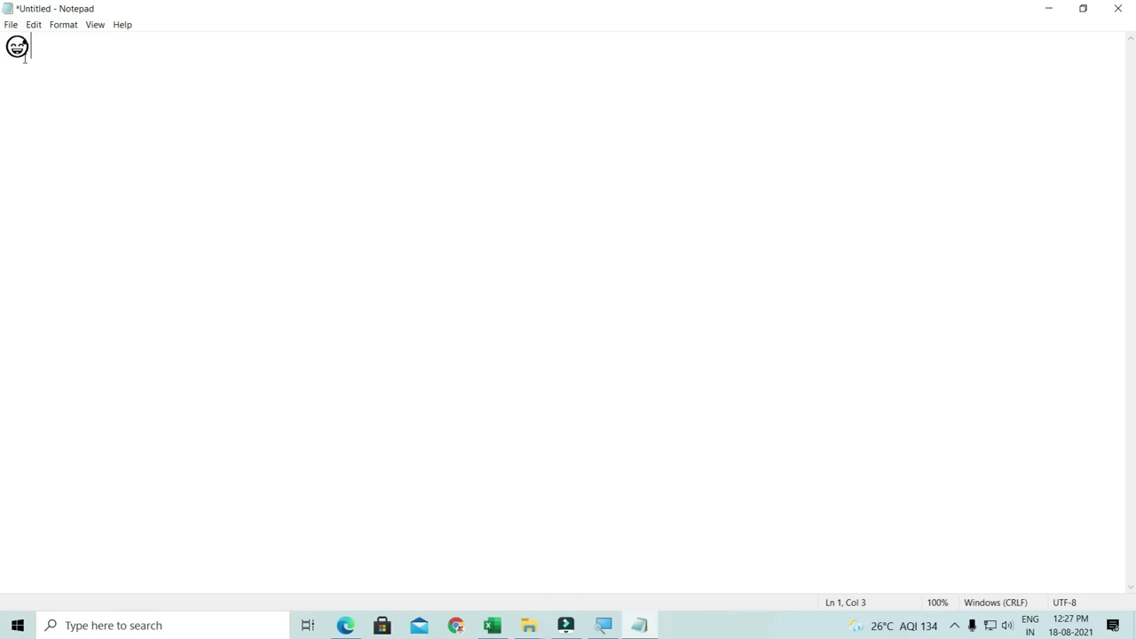
key("BackSpace")
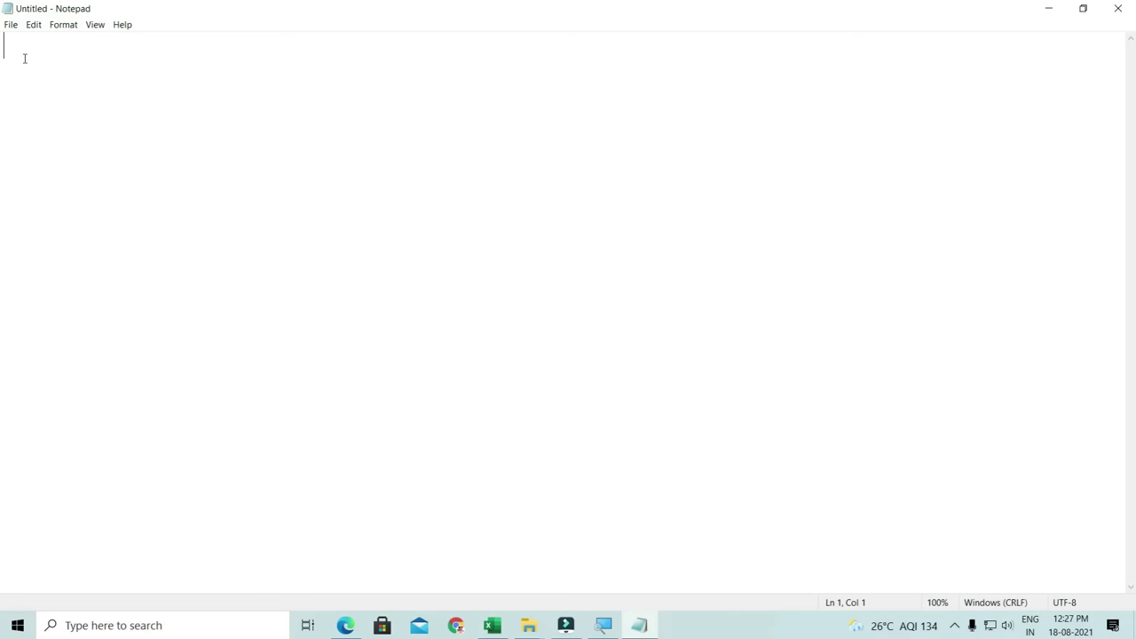
- Switch to Edge and load learnmoreindia.in in a new tab
key("alt+Tab")
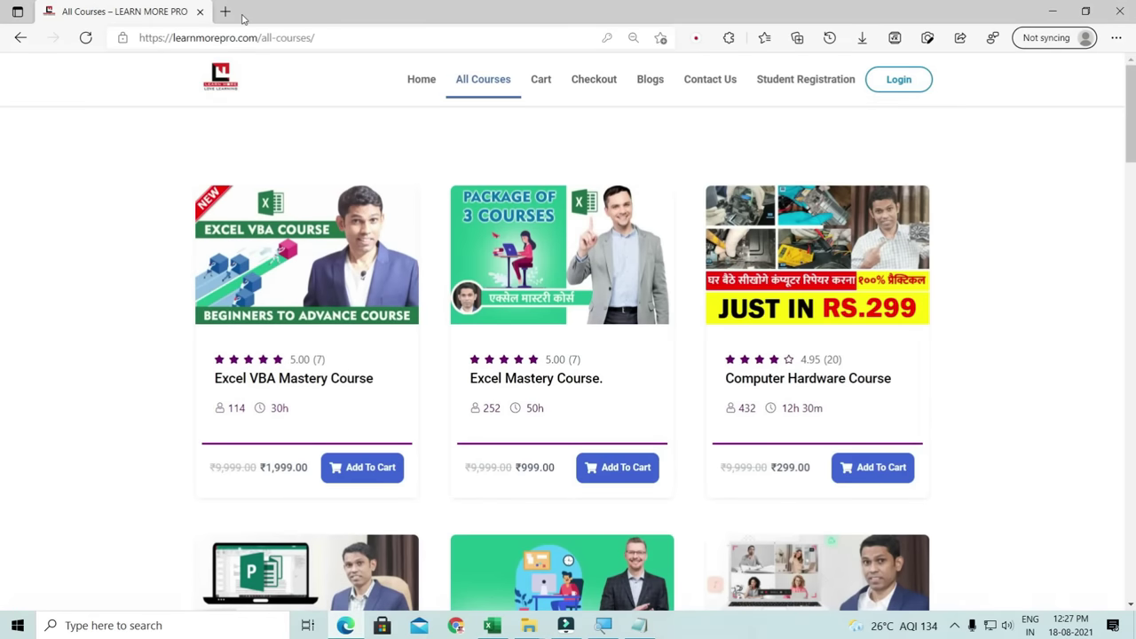
key("ctrl+t")
type("LEAR")
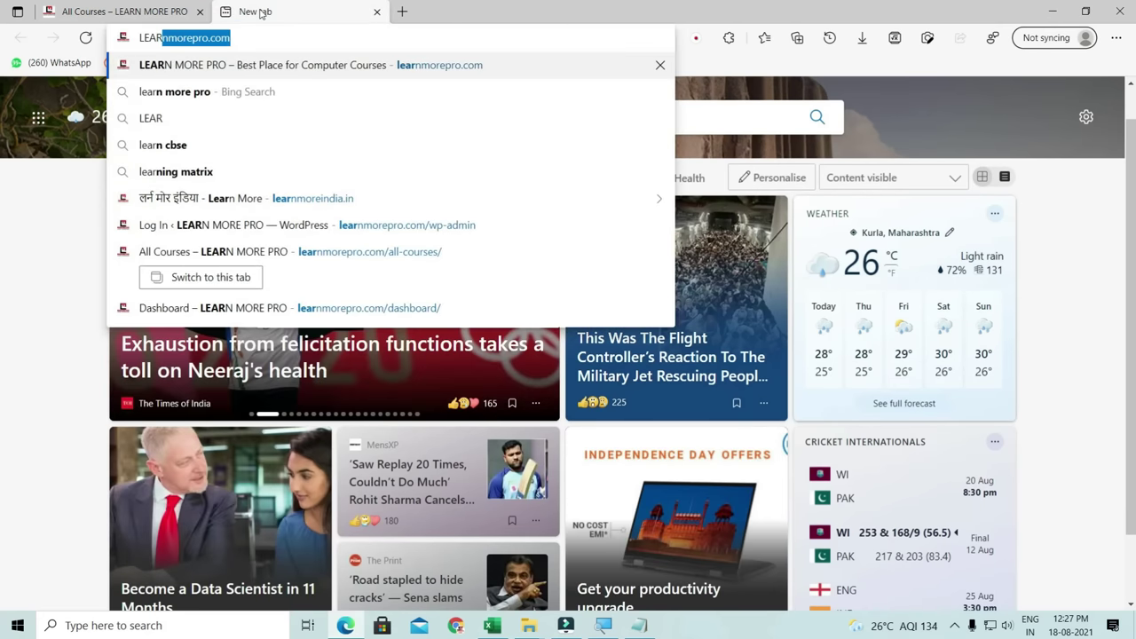
type("NMOREINDI")
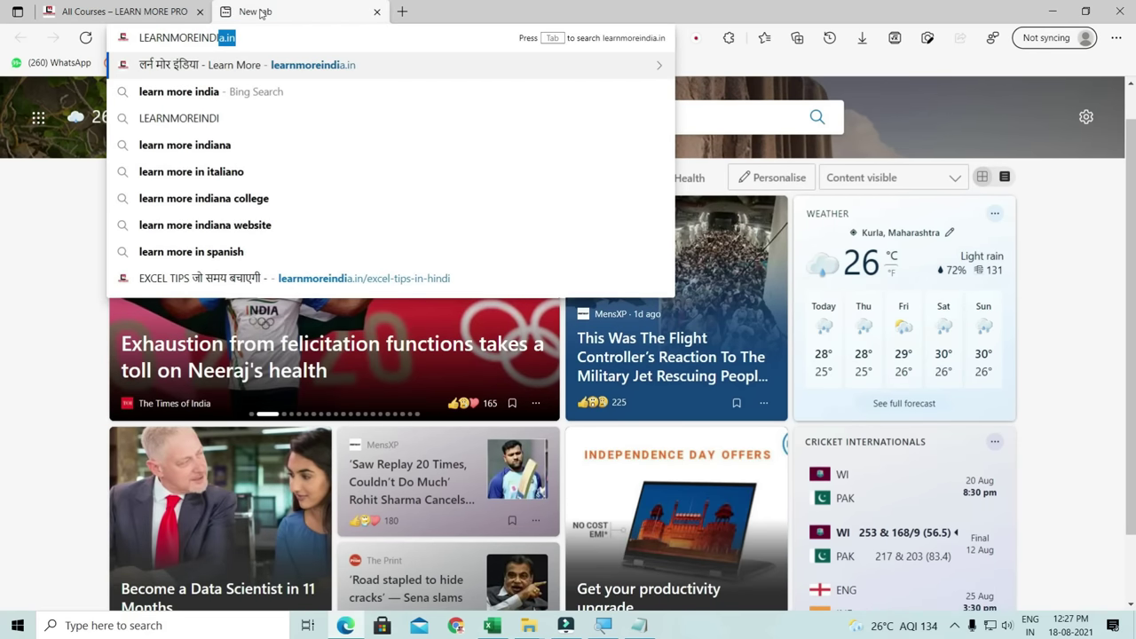
key("Return")
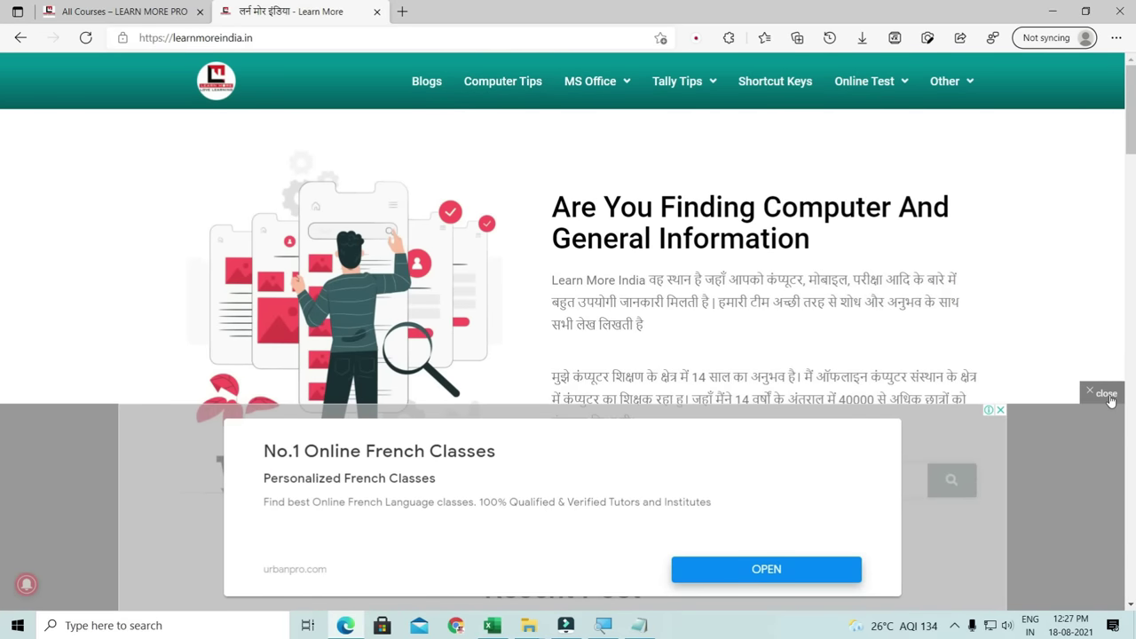
- Dismiss the site's advertisements and open the Computer Tips category
left_click(1105, 395)
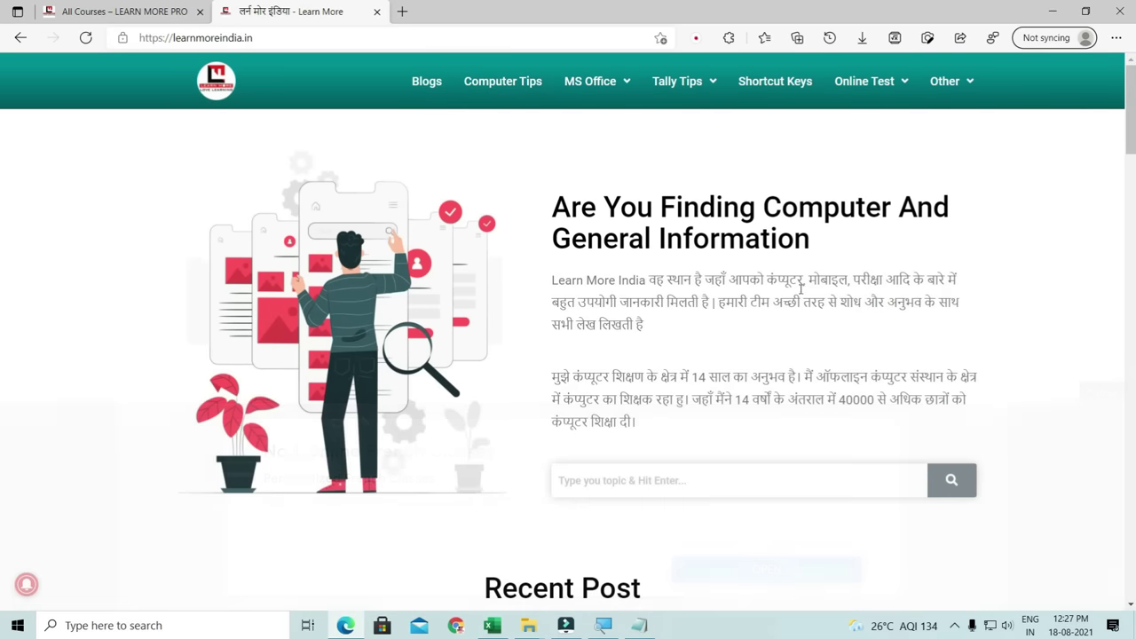
left_click(517, 82)
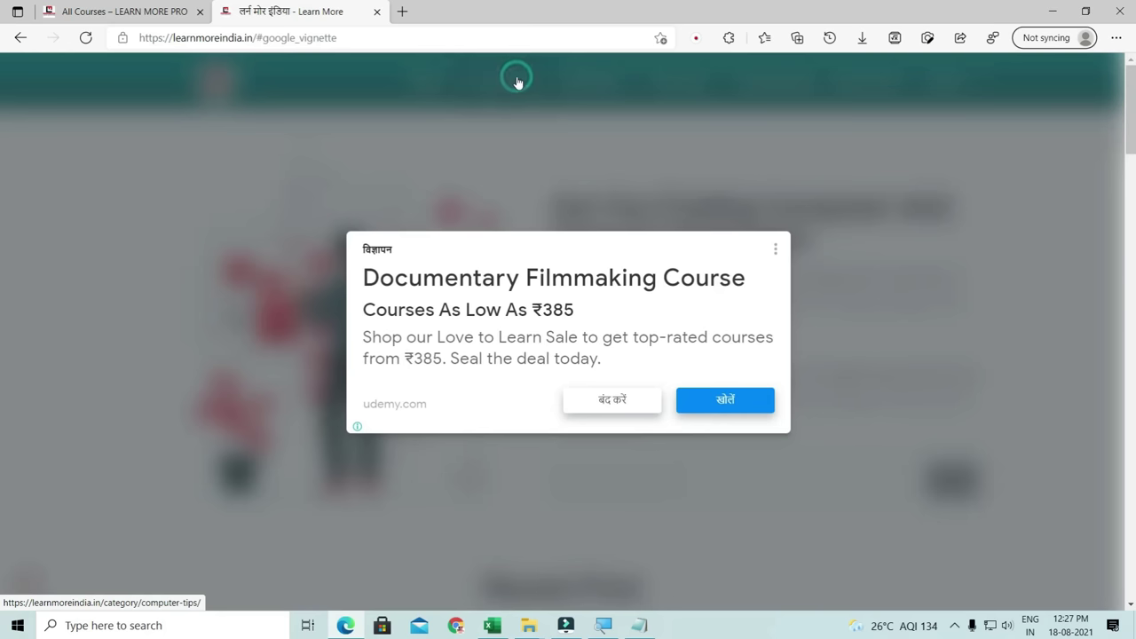
left_click(613, 400)
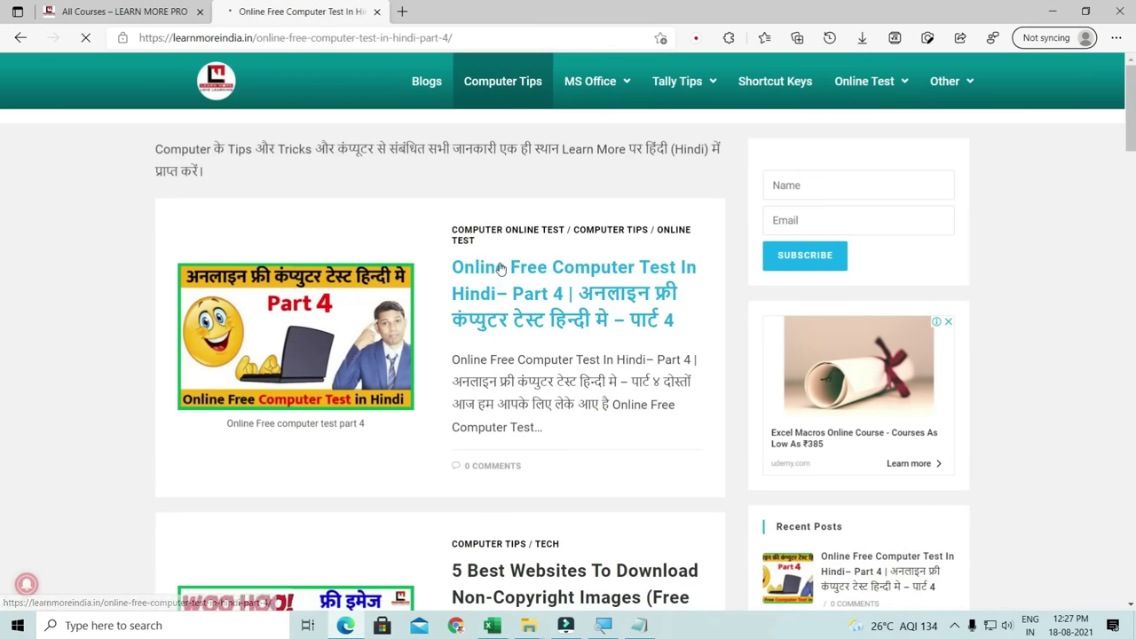
- Scroll the Part 4 test post and highlight its 'Welcome to your Computer Online Free Test' line
scroll(502, 269, "down", 7)
scroll(501, 269, "down", 3)
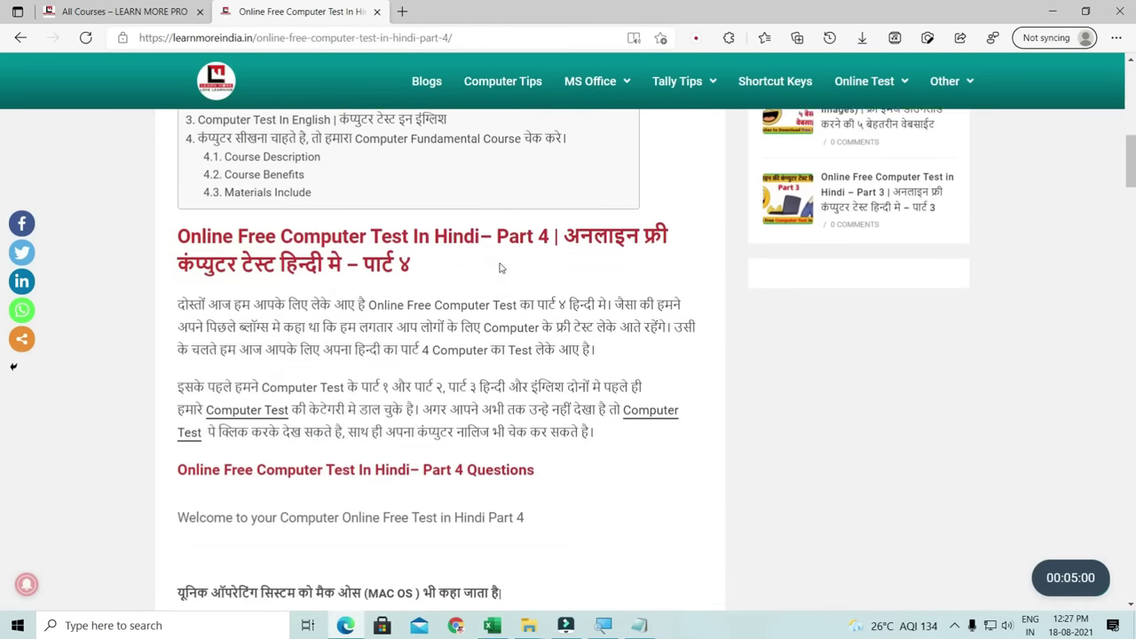
scroll(515, 262, "down", 2)
scroll(529, 255, "up", 3)
scroll(524, 255, "down", 2)
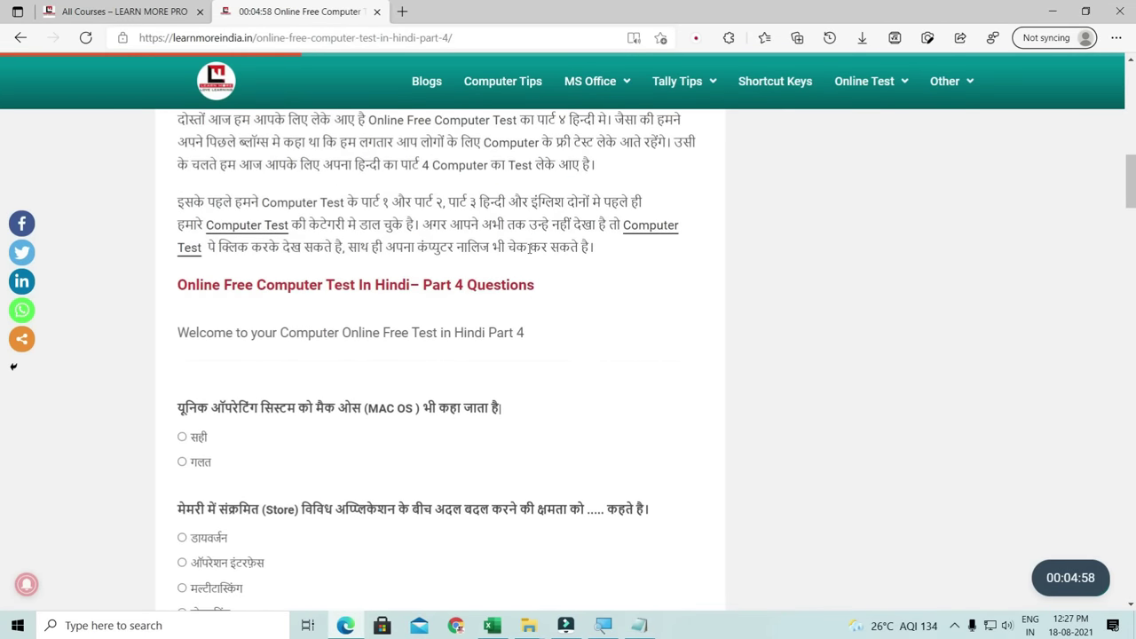
scroll(480, 253, "up", 2)
scroll(435, 251, "down", 1)
scroll(402, 249, "up", 1)
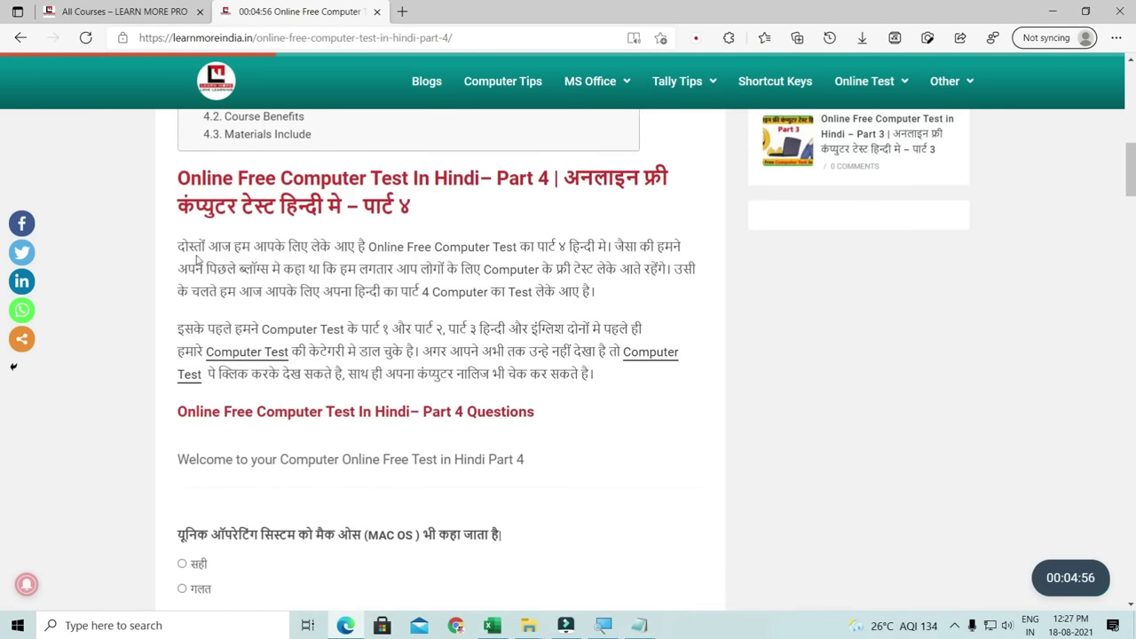
left_click_drag(176, 245, 640, 296)
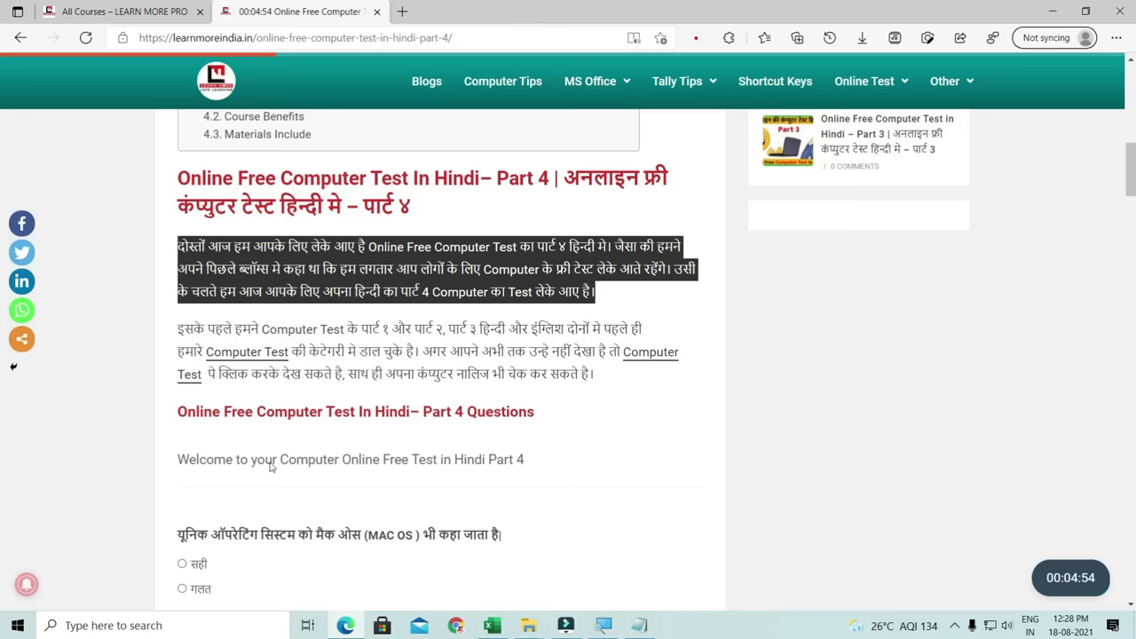
left_click_drag(168, 460, 556, 466)
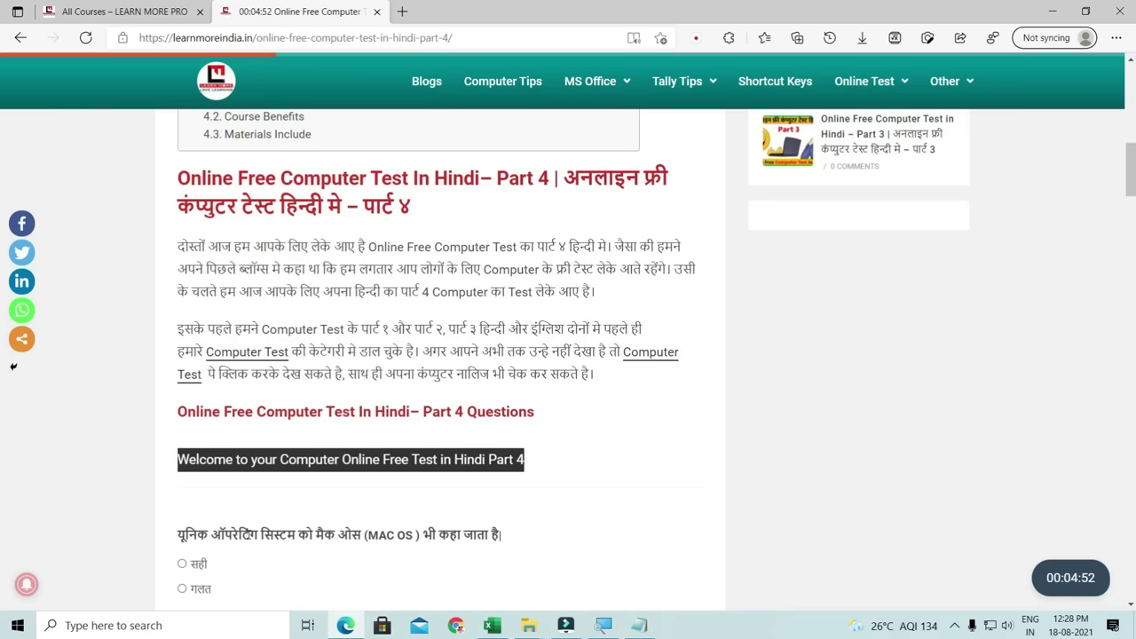
scroll(273, 450, "down", 4)
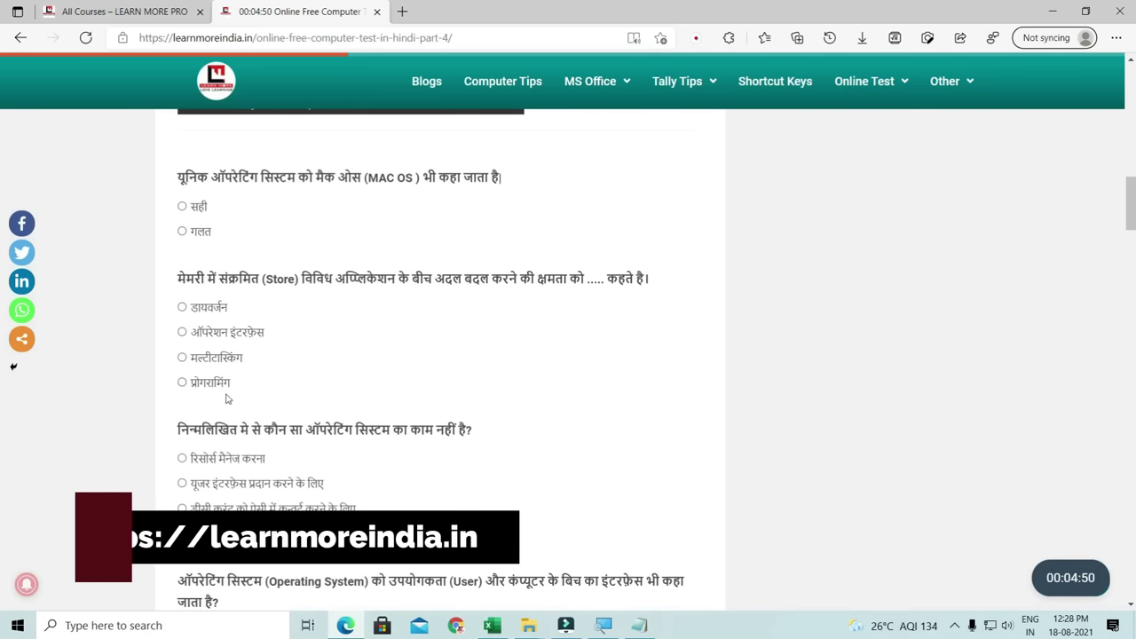
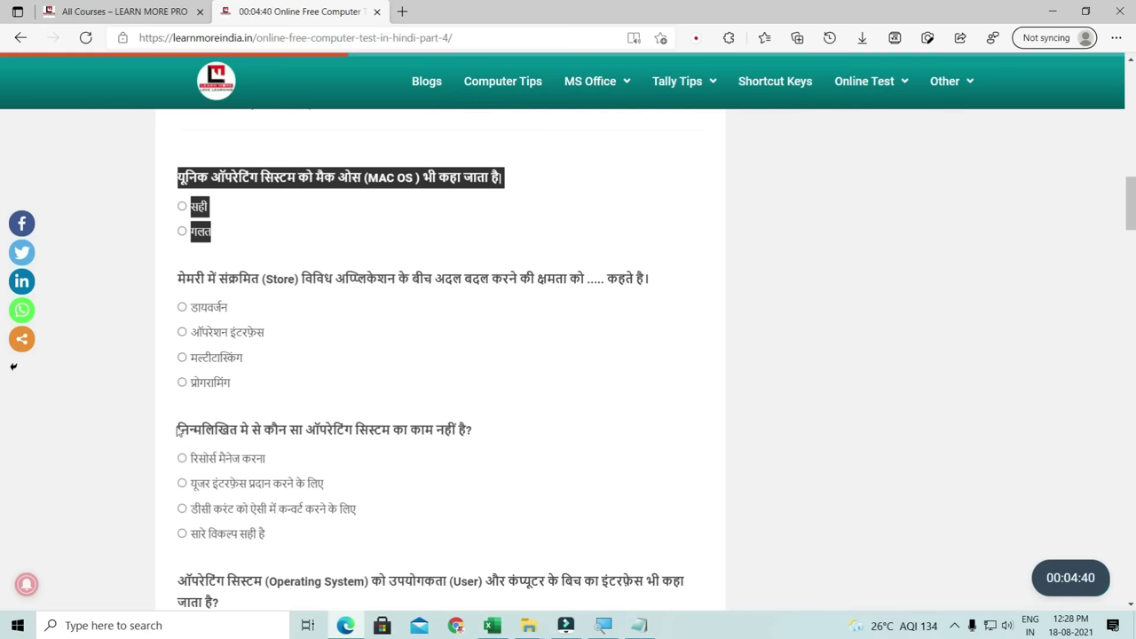
- Select the third and first quiz questions to demonstrate, then bring up clipboard history with Win+V
left_click_drag(178, 429, 285, 533)
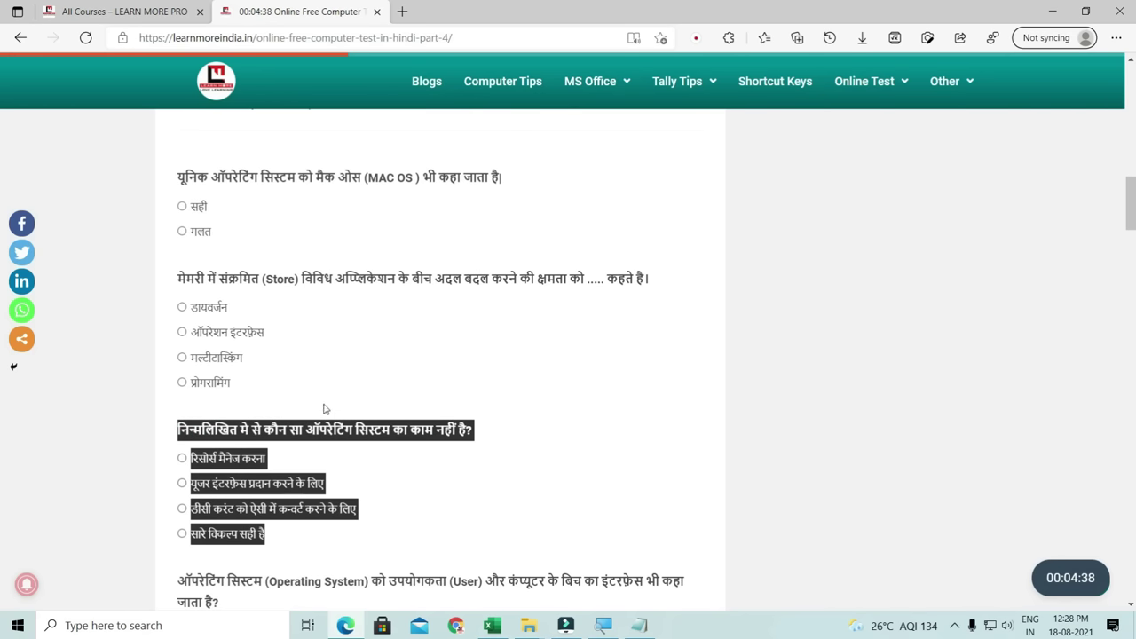
left_click(338, 357)
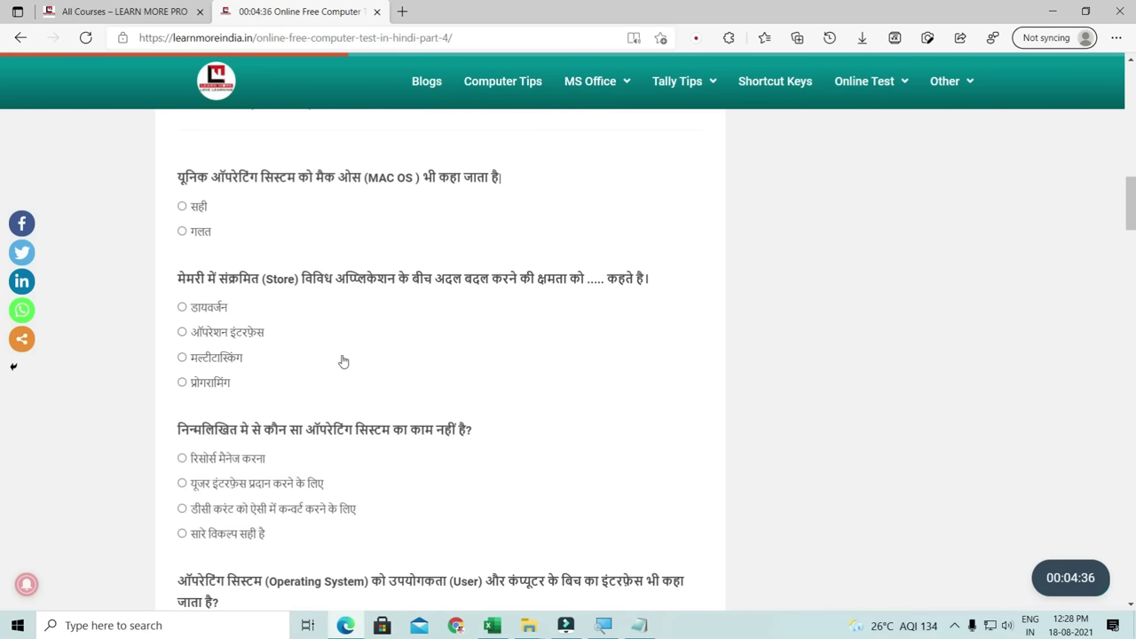
left_click_drag(176, 176, 286, 238)
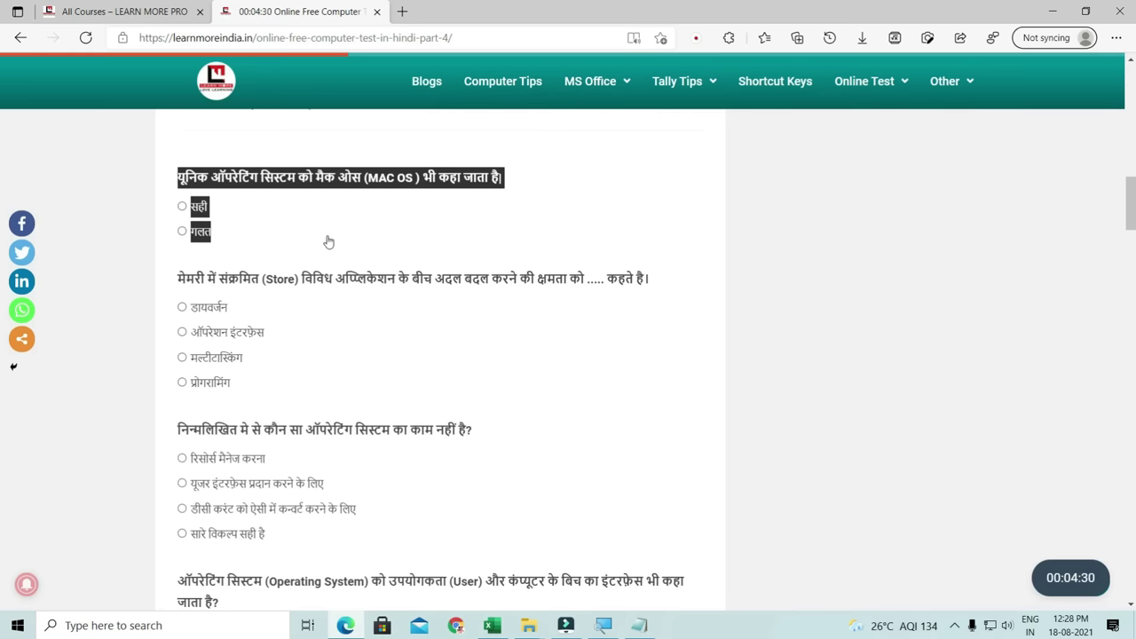
left_click(327, 240)
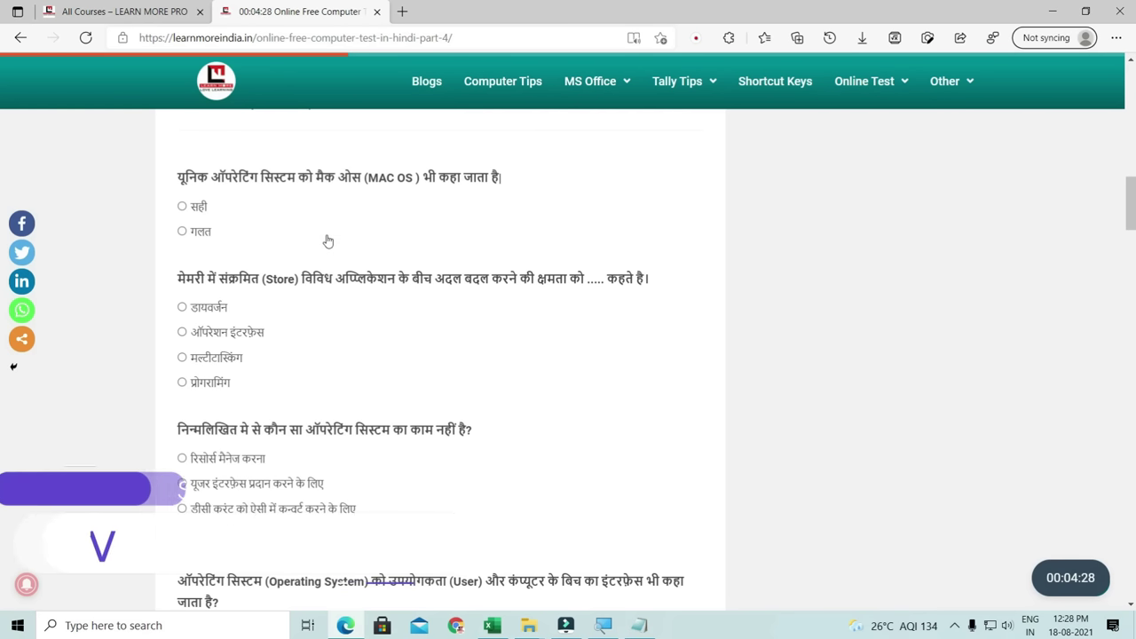
key("super+v")
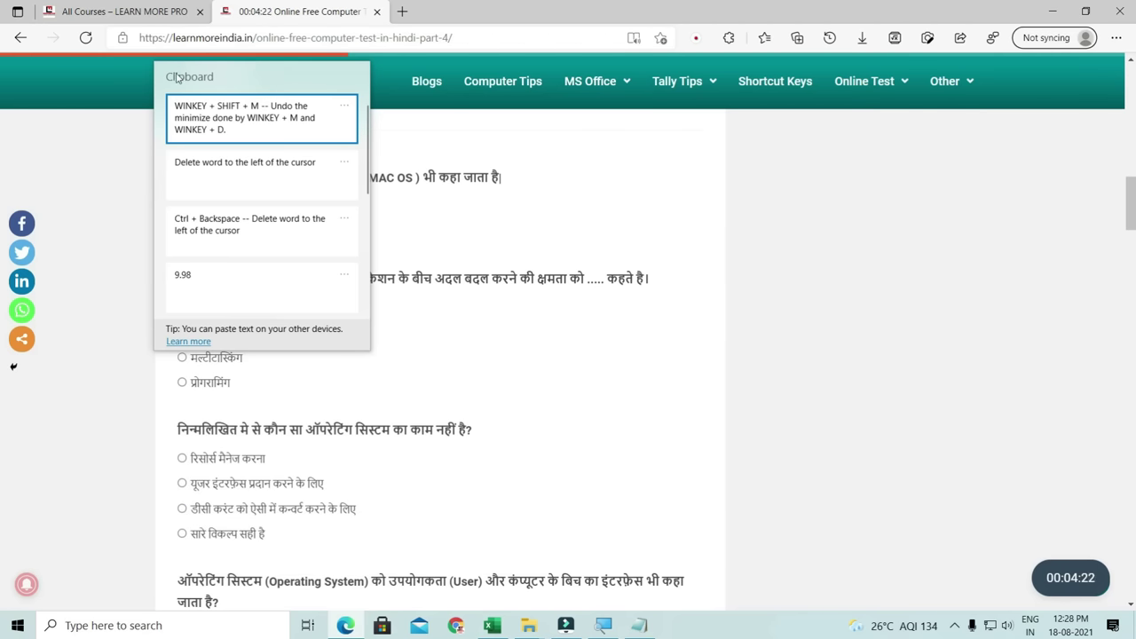
- Use Clear all on the clipboard items repeatedly, including pinned ones, until the history is empty
left_click(344, 107)
left_click(311, 192)
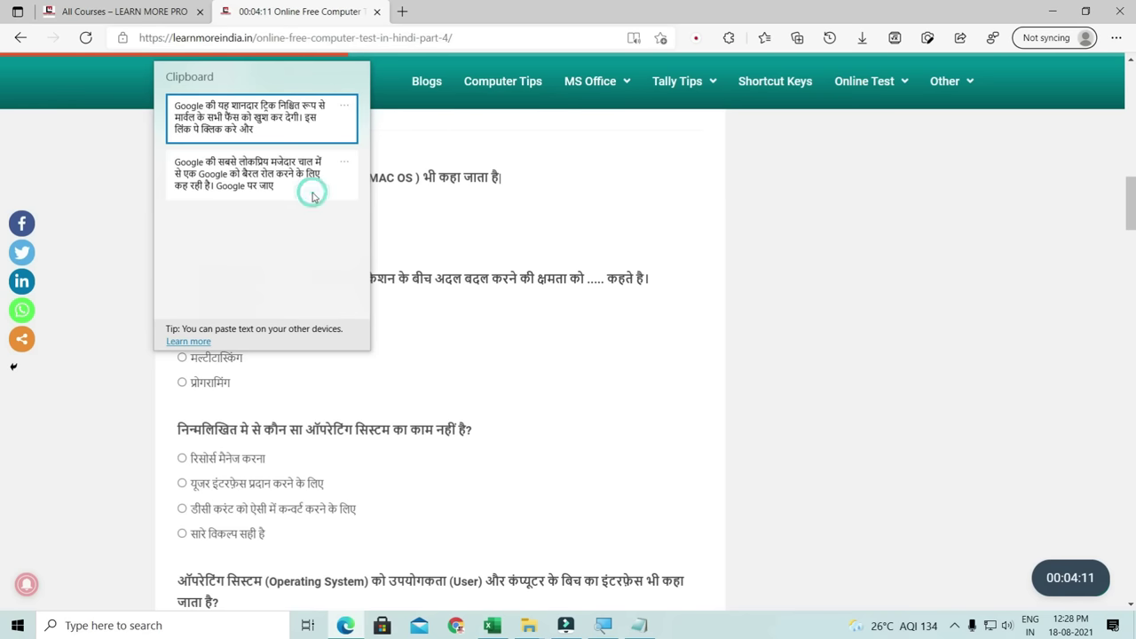
left_click(344, 106)
left_click(312, 193)
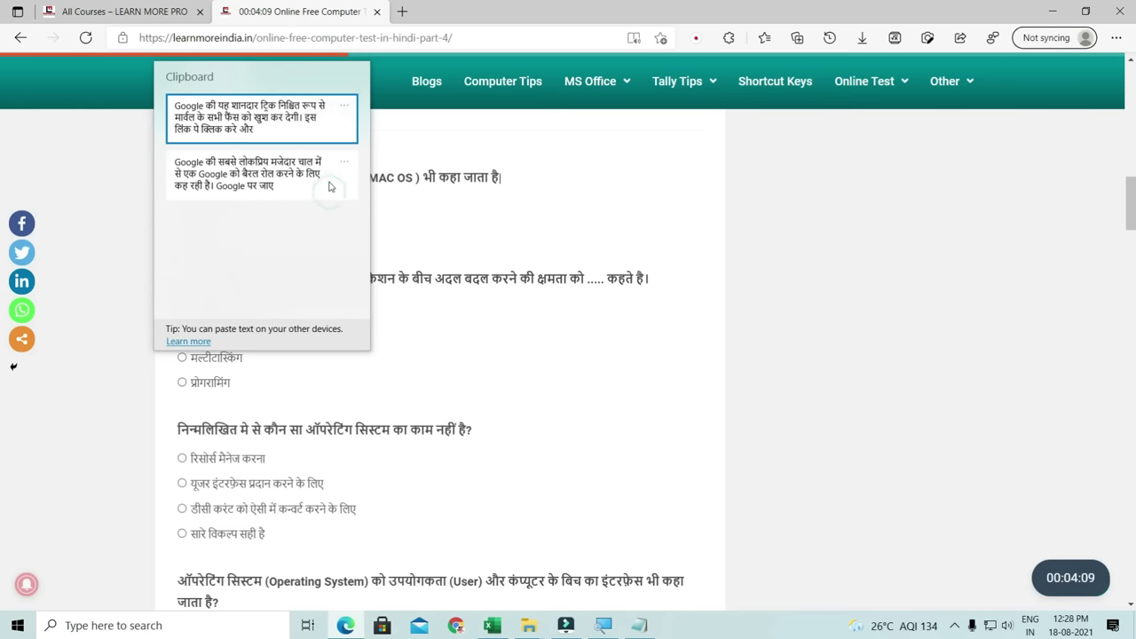
left_click(345, 107)
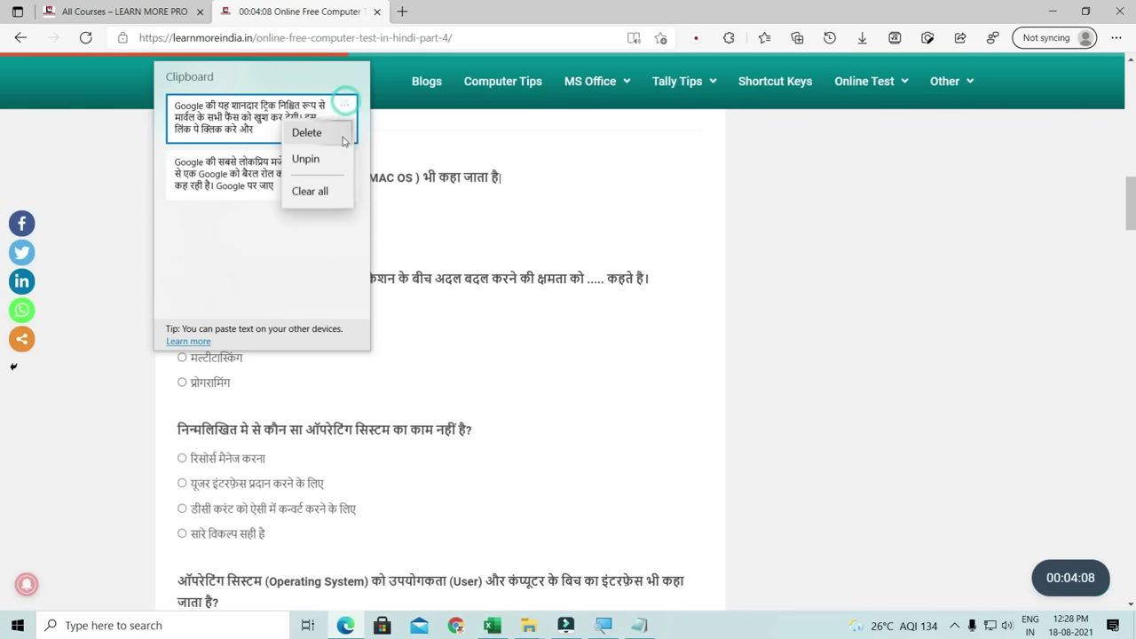
left_click(310, 192)
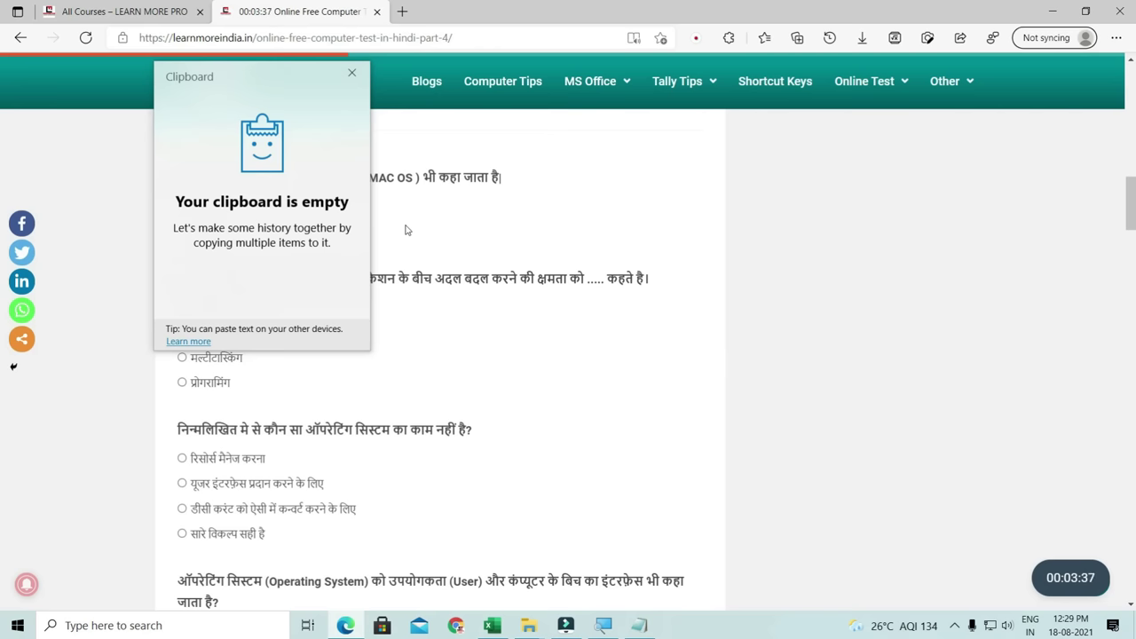
- Dismiss the empty history, copy three quiz questions with their answers, and reopen clipboard history
left_click(404, 230)
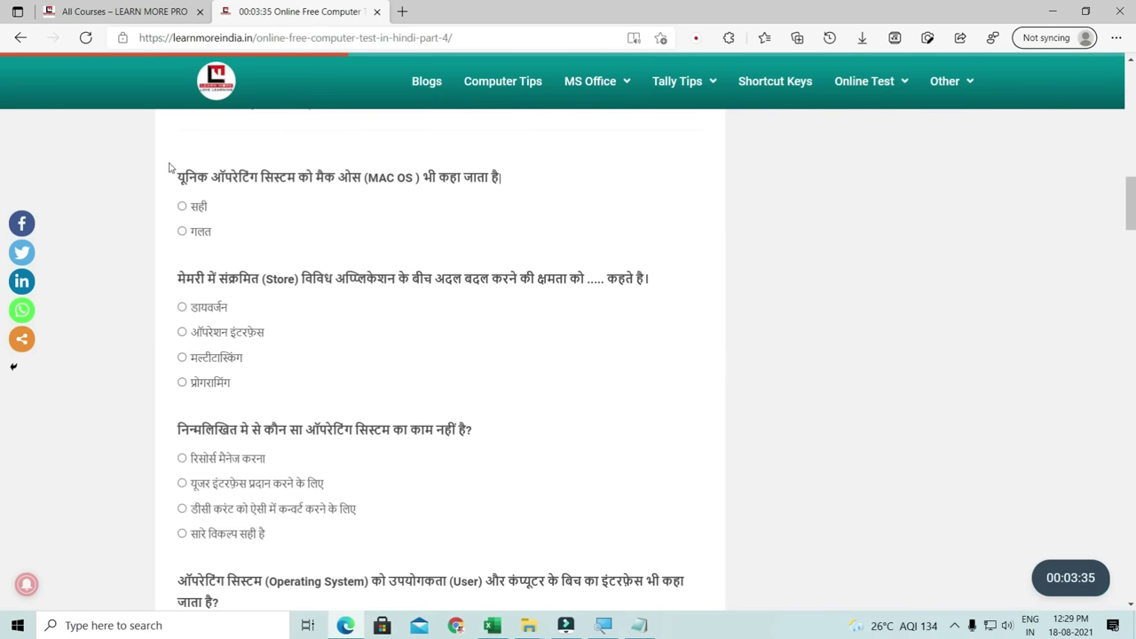
left_click_drag(168, 162, 232, 235)
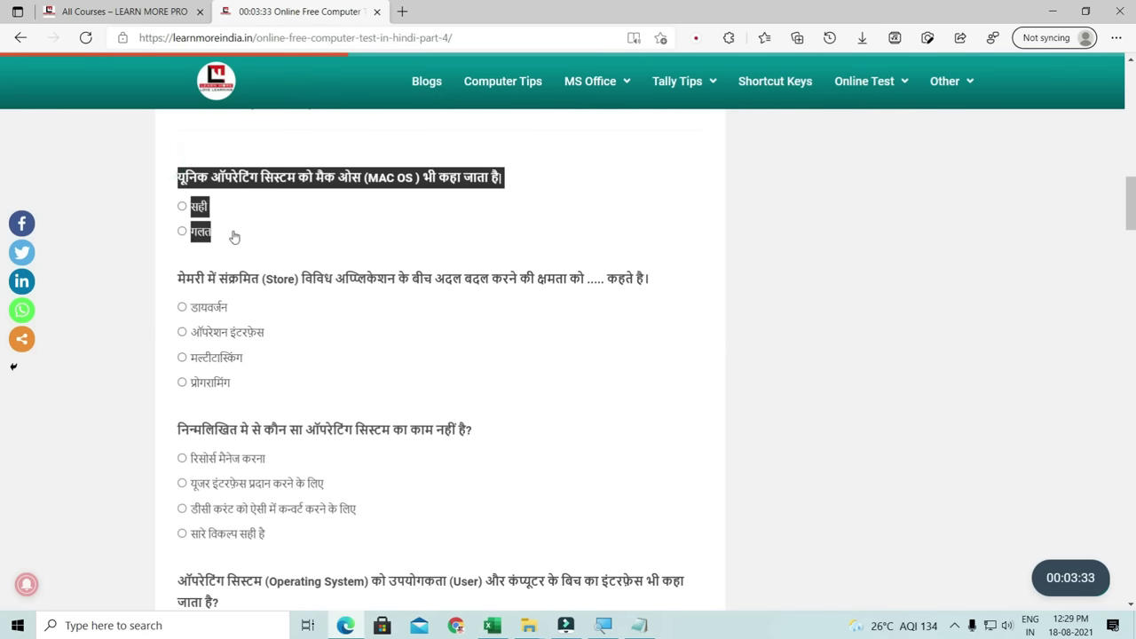
mouse_move(173, 428)
left_mouse_down()
mouse_move(255, 539)
mouse_move(266, 536)
left_mouse_up()
key("super+c")
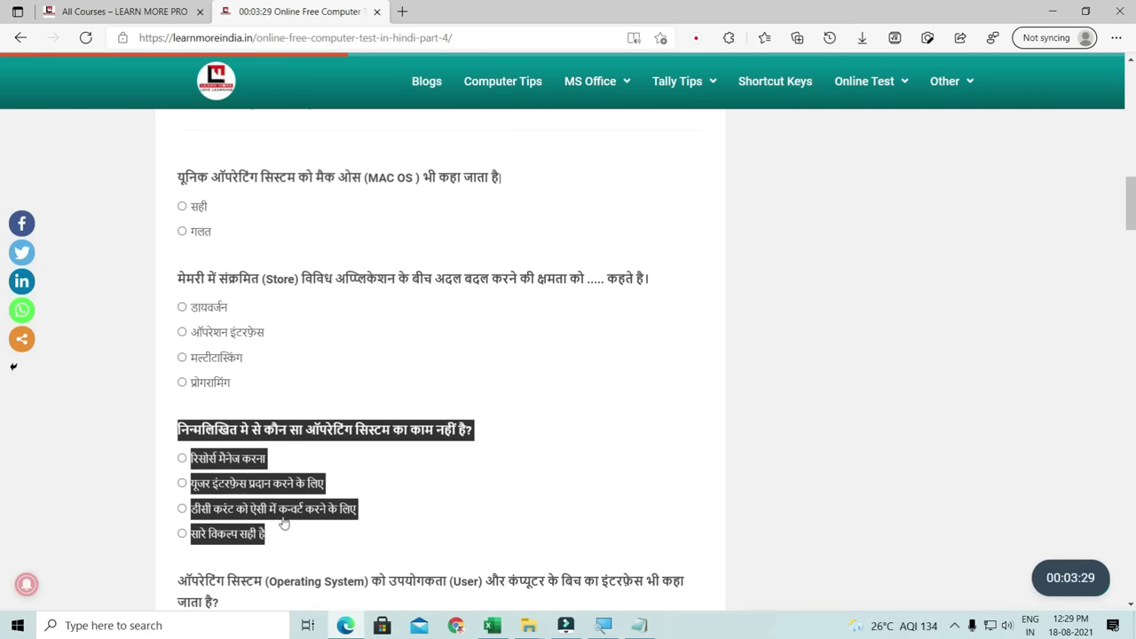
scroll(280, 493, "down", 3)
left_click_drag(174, 425, 226, 494)
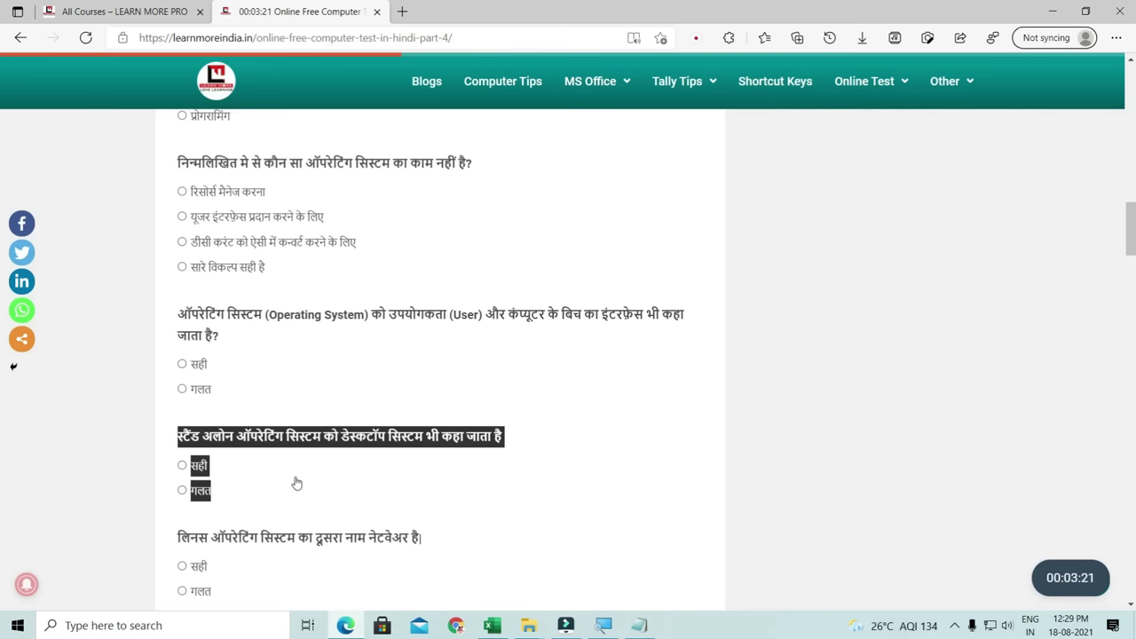
key("super+v")
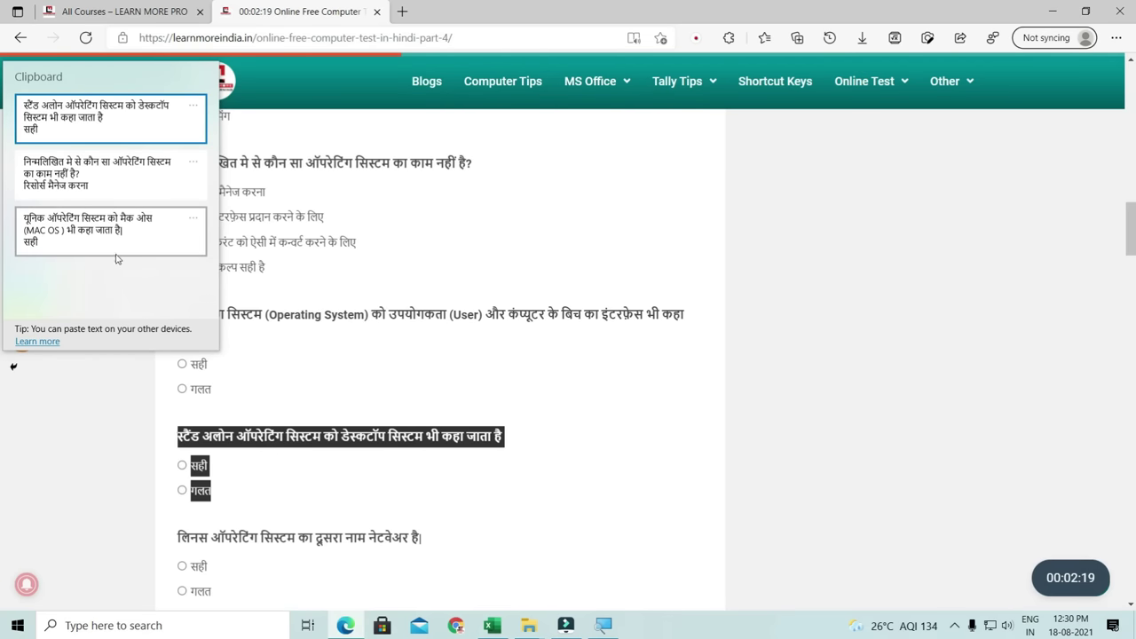
- Launch Notepad from the Run dialog and maximize it with Alt+Space, X
key("Escape")
key("super+r")
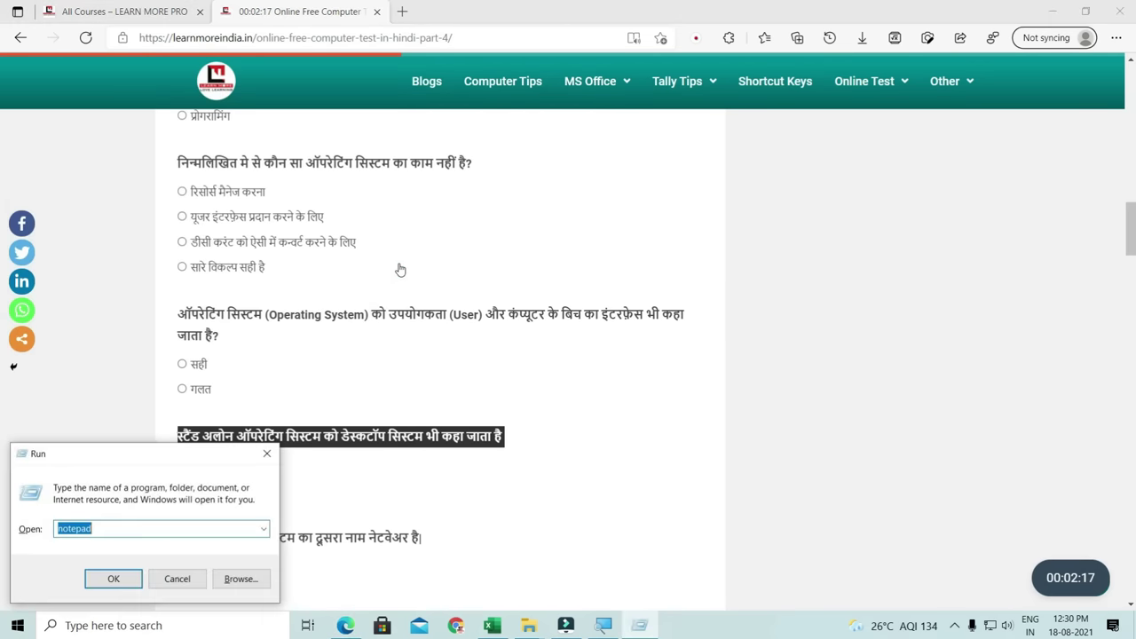
key("Return")
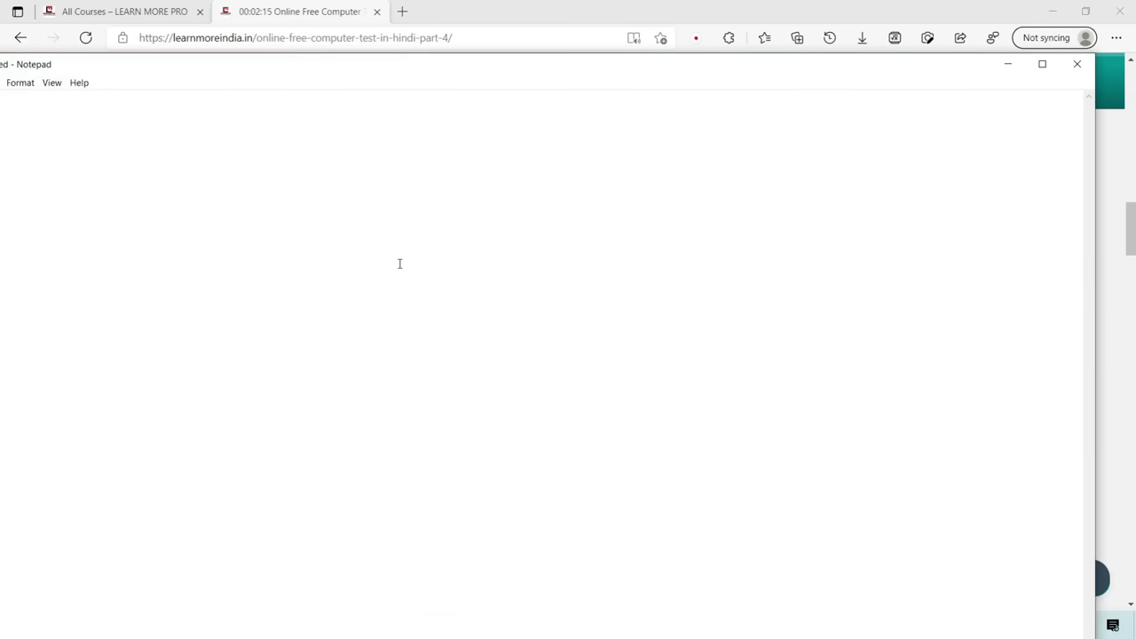
key("alt+space")
key("x")
- Paste the stand-alone operating system question and the operating system jobs question from clipboard history
key("super+v")
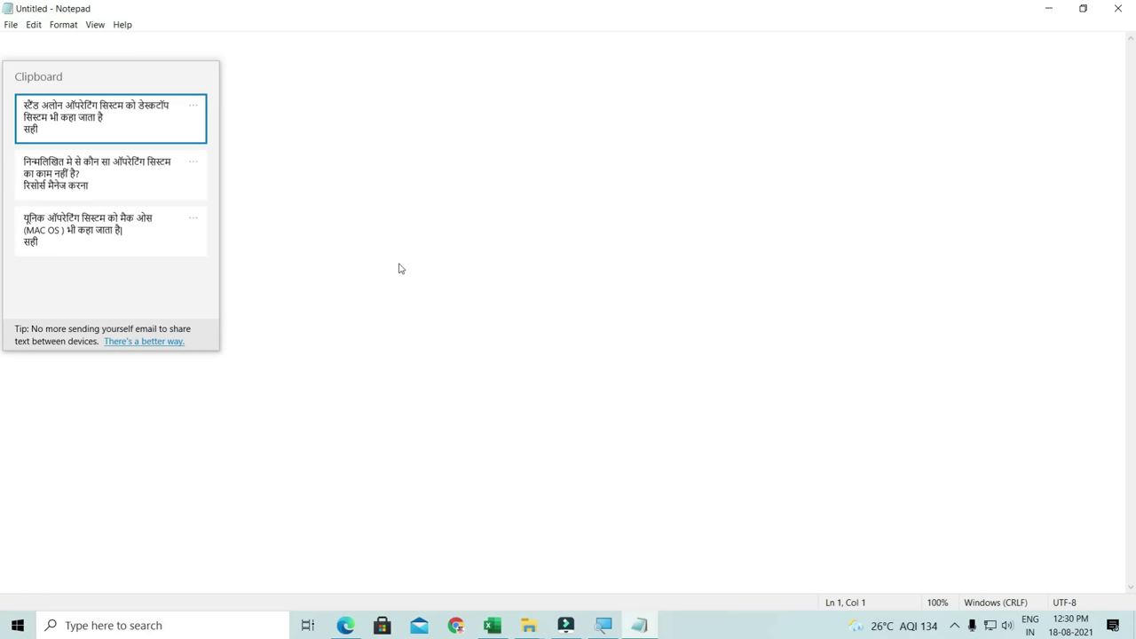
left_click(151, 116)
type("गलत")
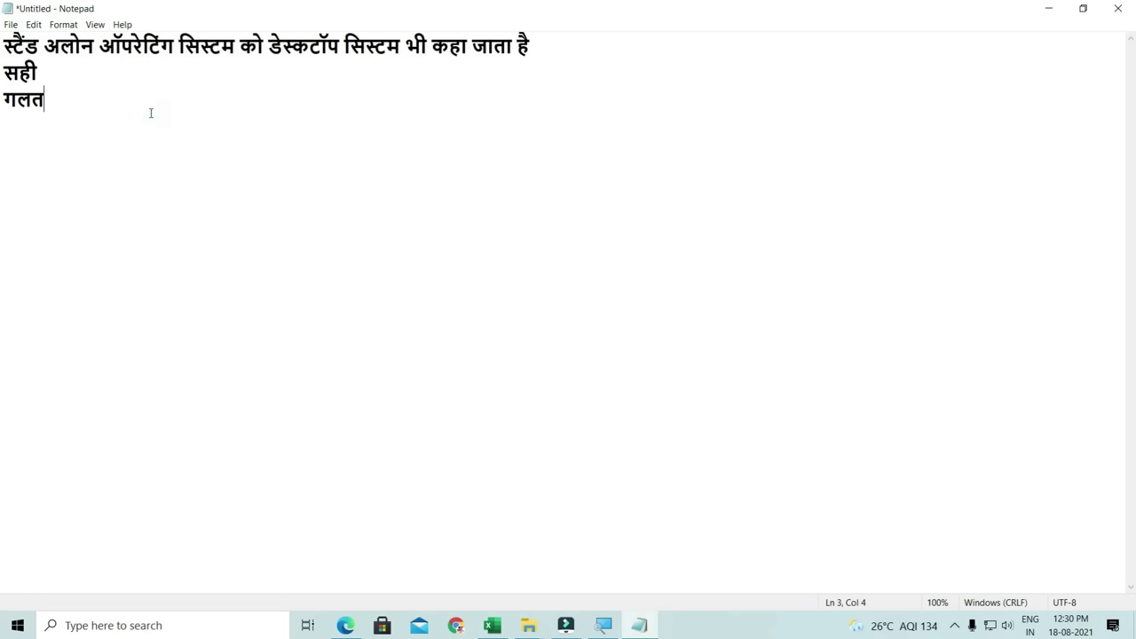
key("super+v")
left_click(182, 224)
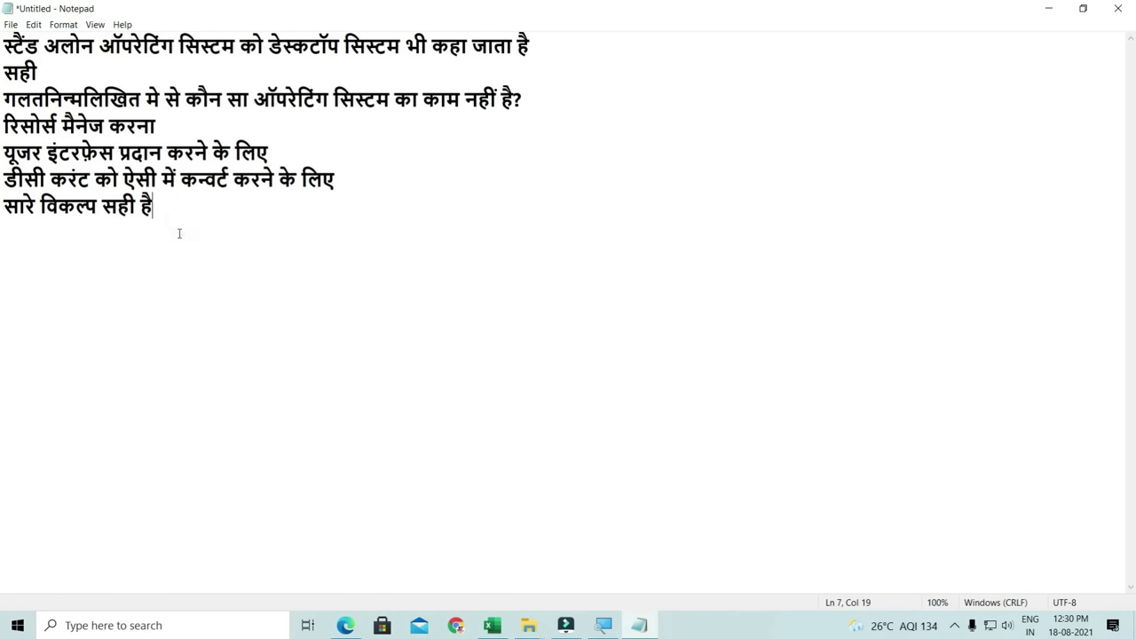
- Close Notepad choosing Don't Save, returning to the quiz page
left_click(1117, 8)
left_click(619, 317)
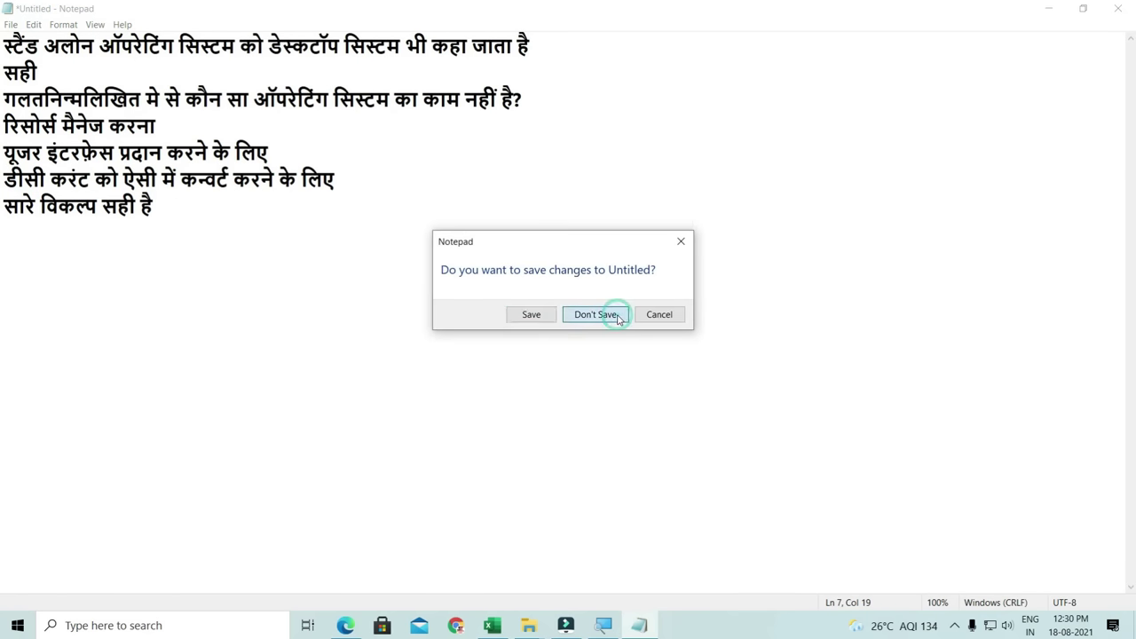
scroll(612, 317, "up", 5)
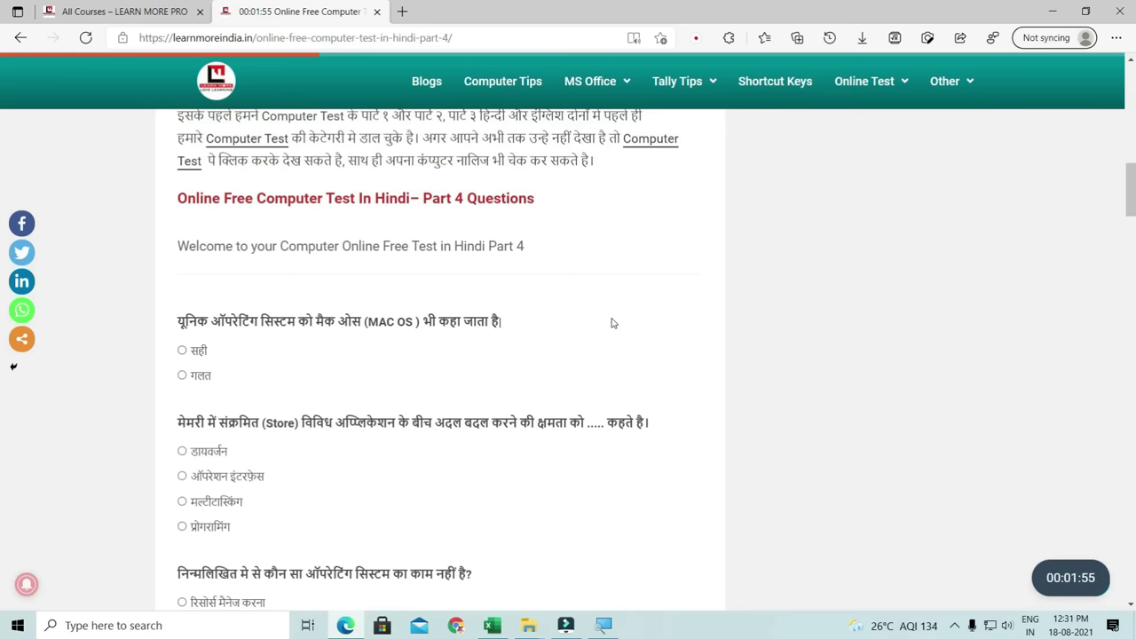
- Return to the top of the 'Online Free Computer Test In Hindi– Part 4' article and magnify the screen with Win+Plus
scroll(611, 323, "up", 8)
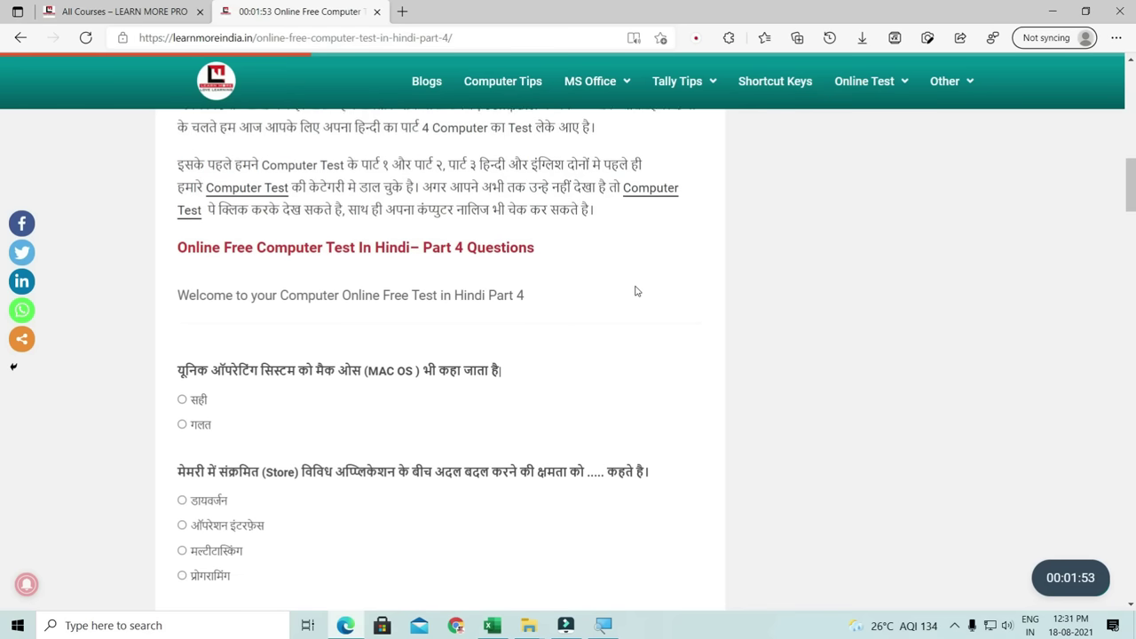
scroll(634, 290, "up", 3)
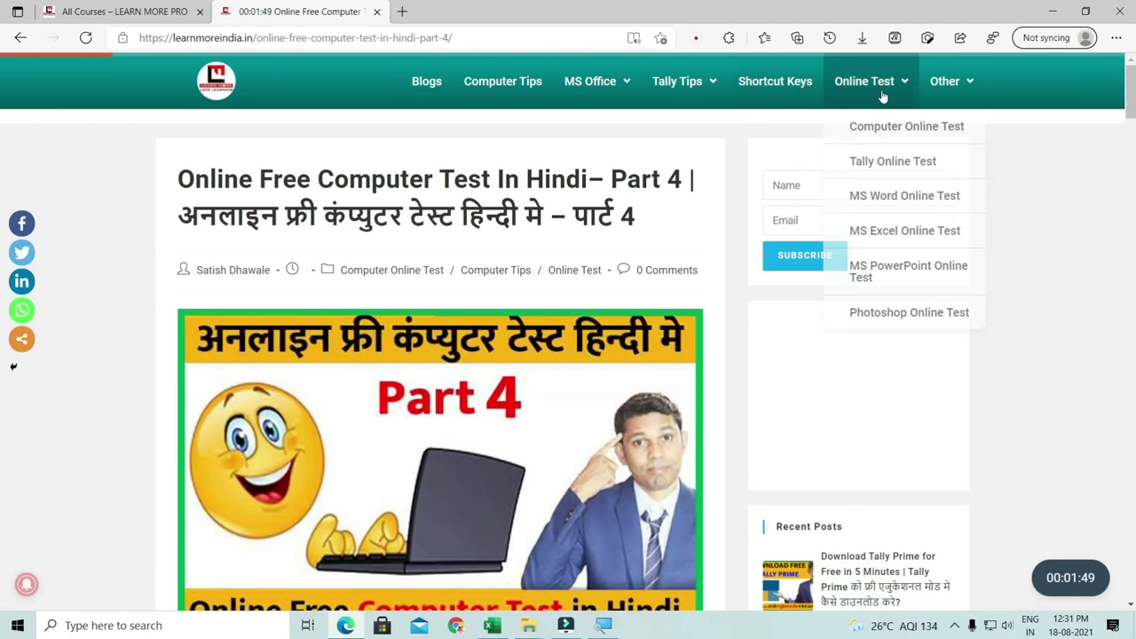
mouse_move(955, 89)
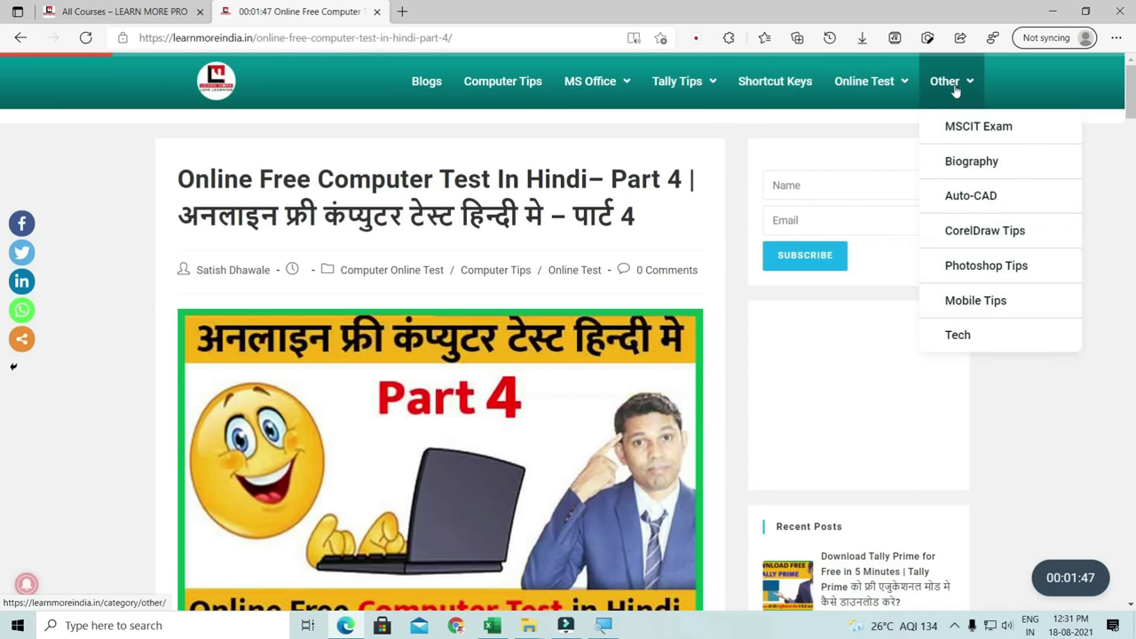
key("super+plus")
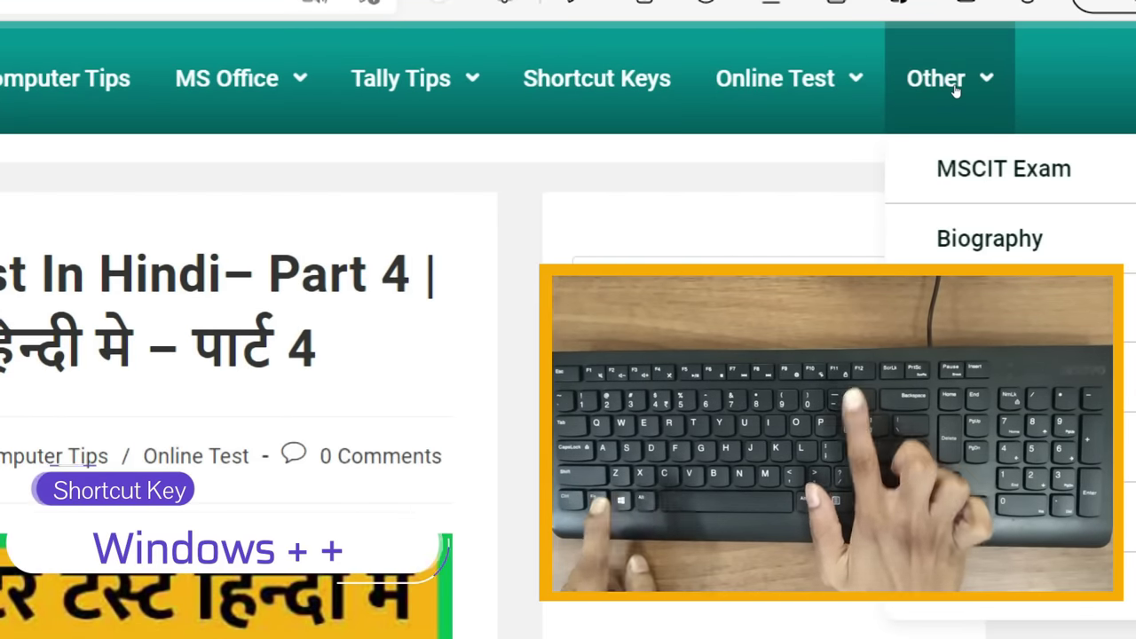
key("super+minus")
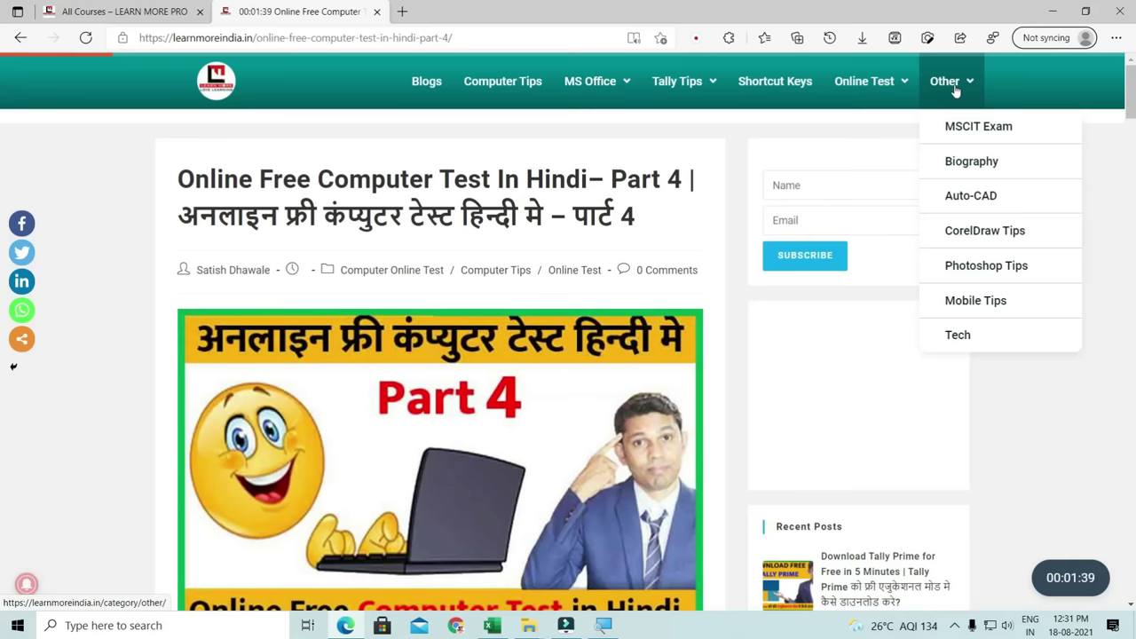
mouse_move(882, 92)
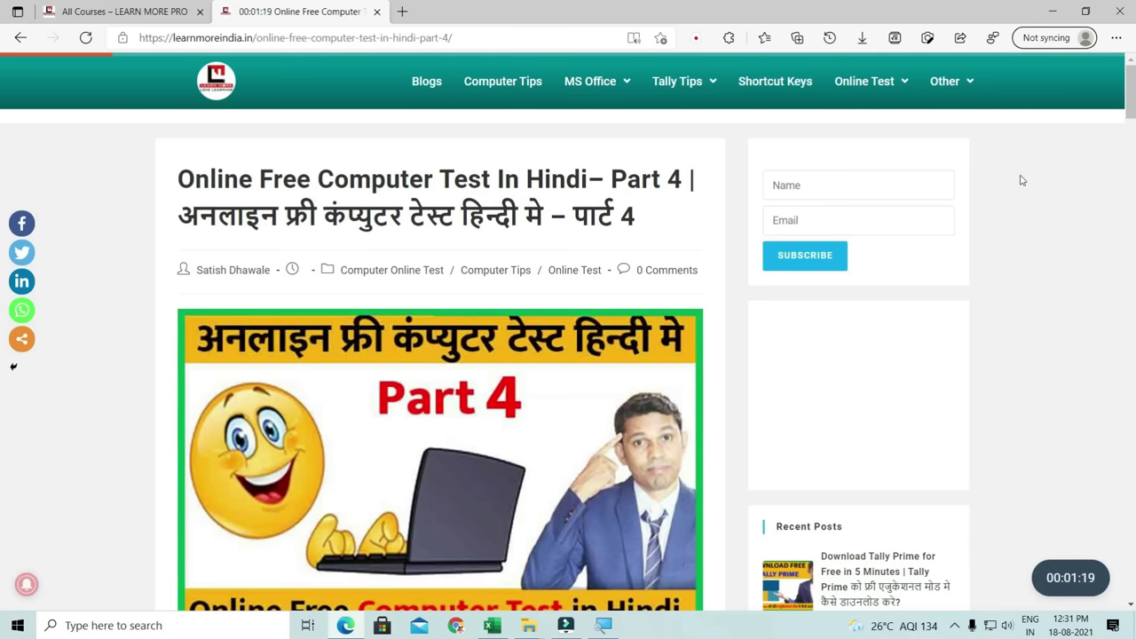
- Detach the Online Test tab into its own Edge window and snap it to the right half
left_click(114, 9)
left_click(276, 13)
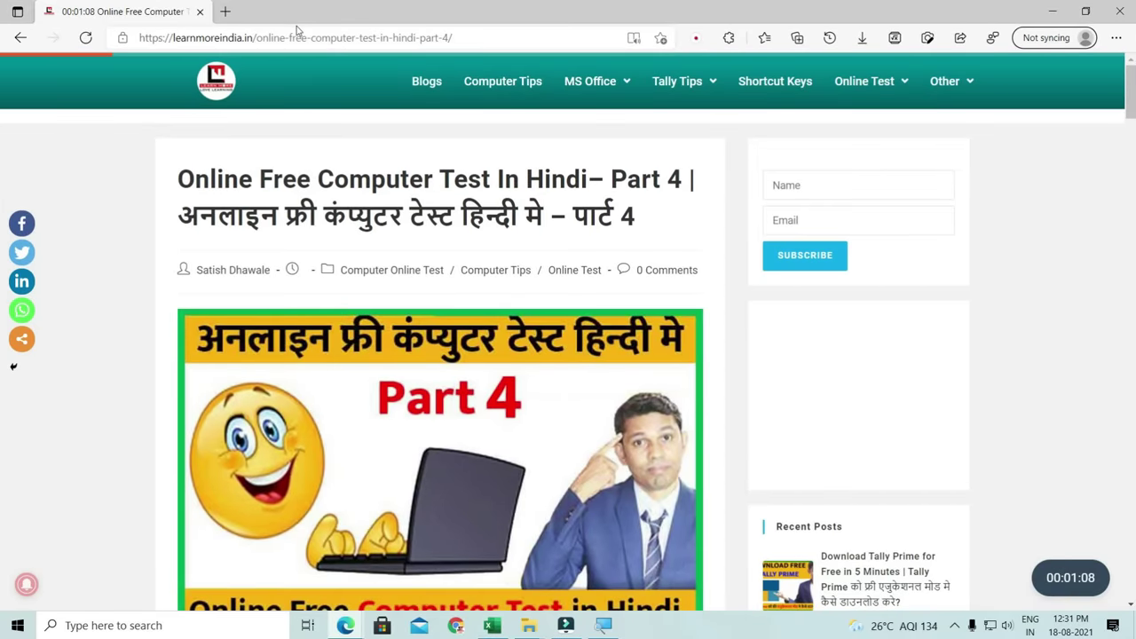
left_click_drag(401, 7, 398, 54)
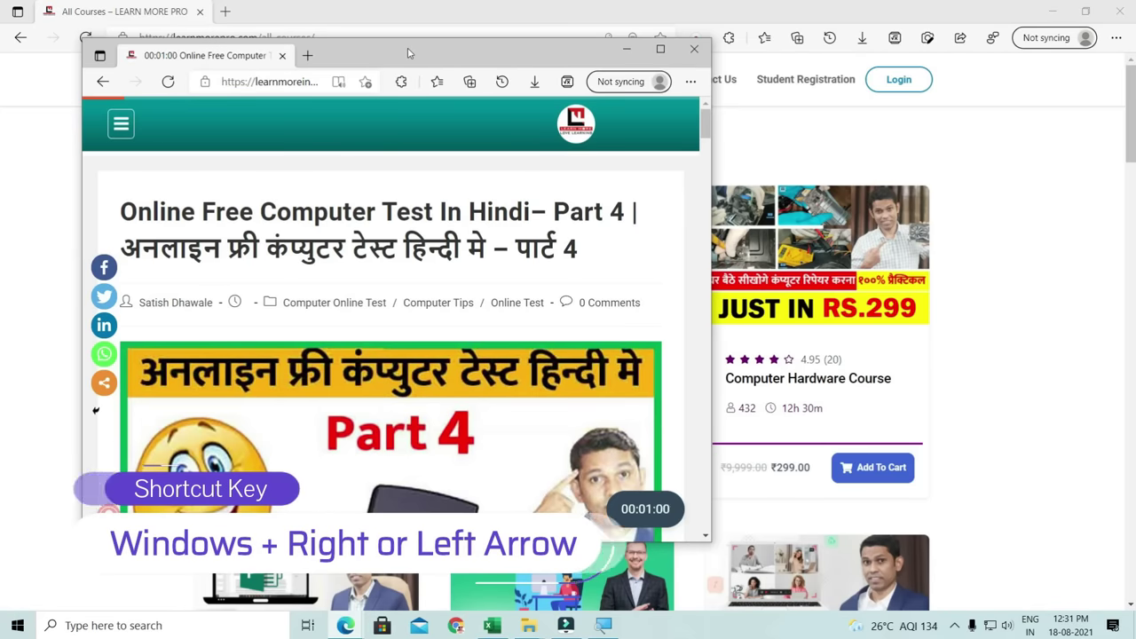
key("super+Right")
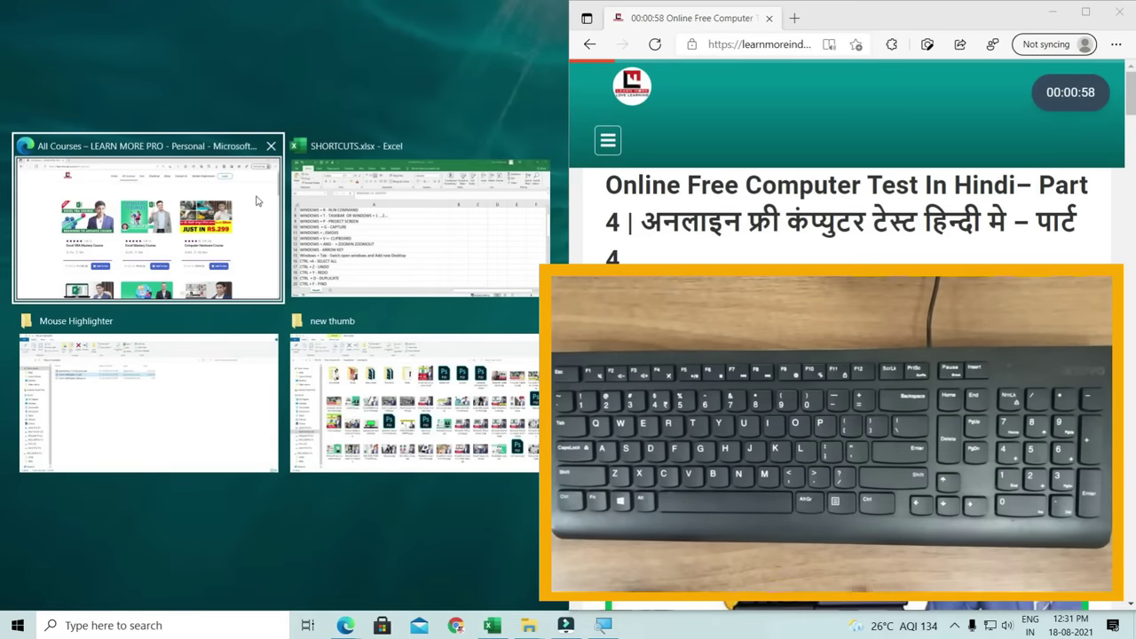
- Fill the left half with All Courses, toggle it between halves with Win+Right/Left, and leave it left
key("Return")
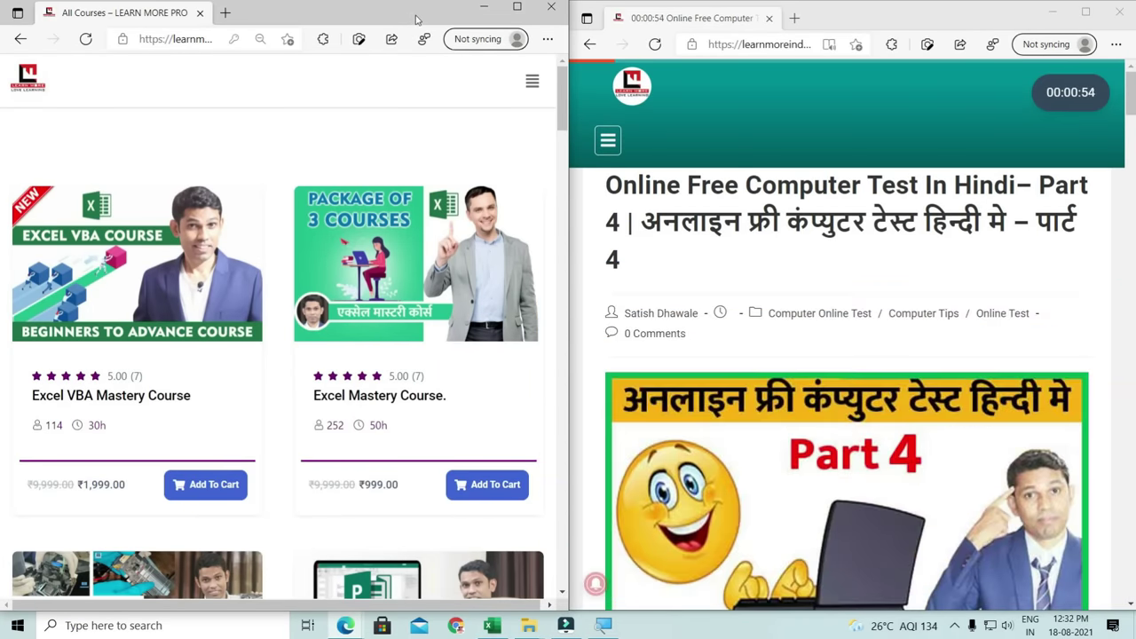
key("super+Right")
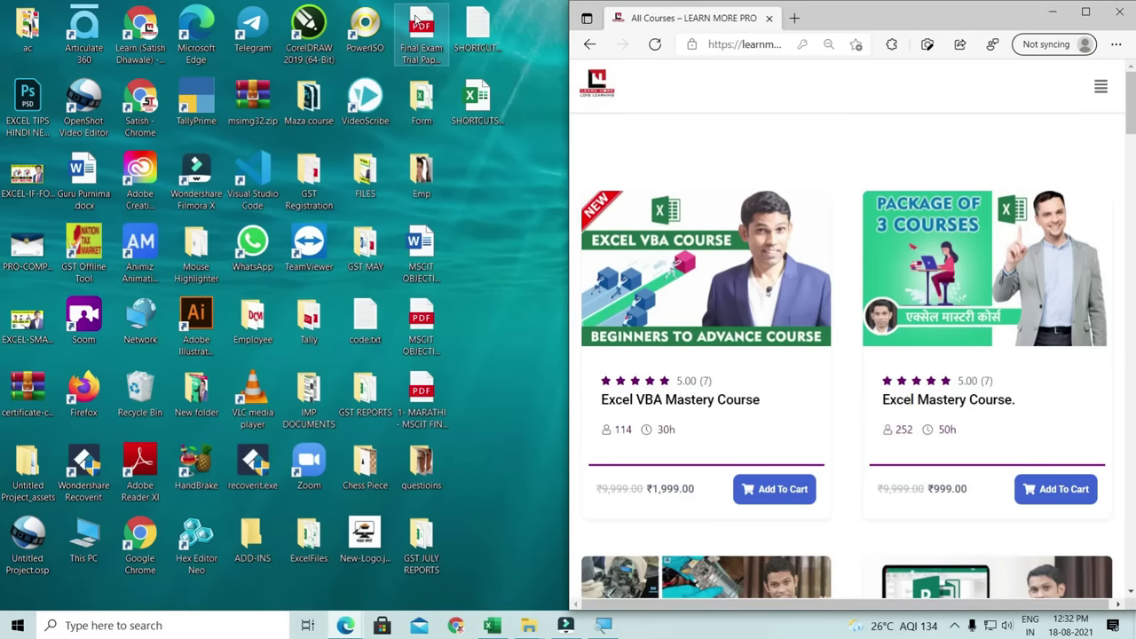
key("super+Left")
key("super+Right")
key("super+Left")
key("super+Right")
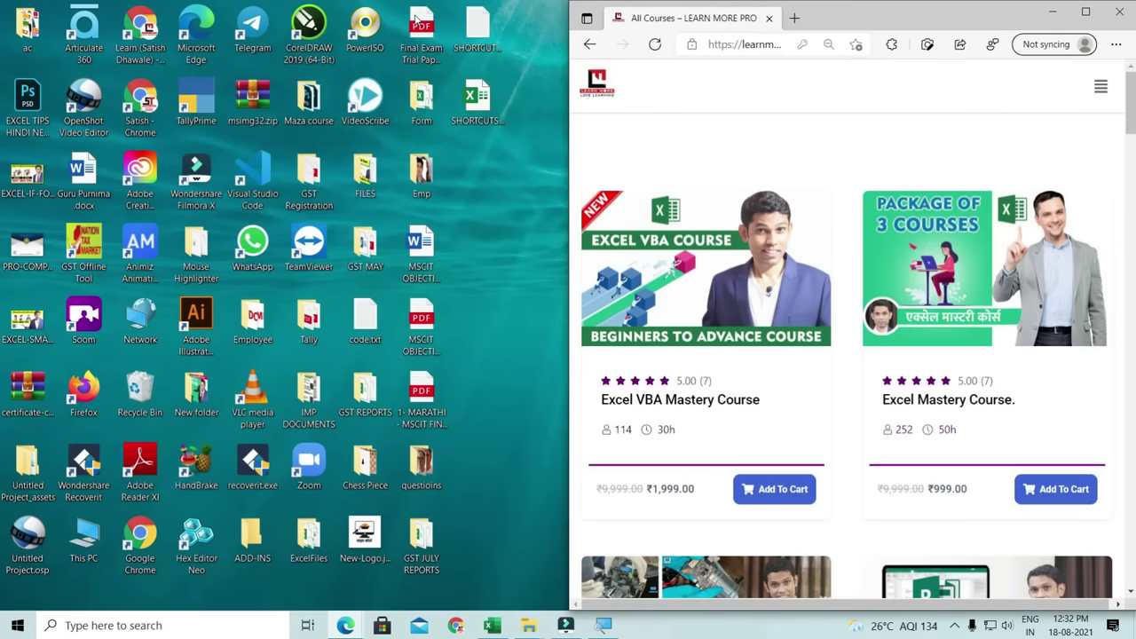
key("super+Left")
key("super+Left")
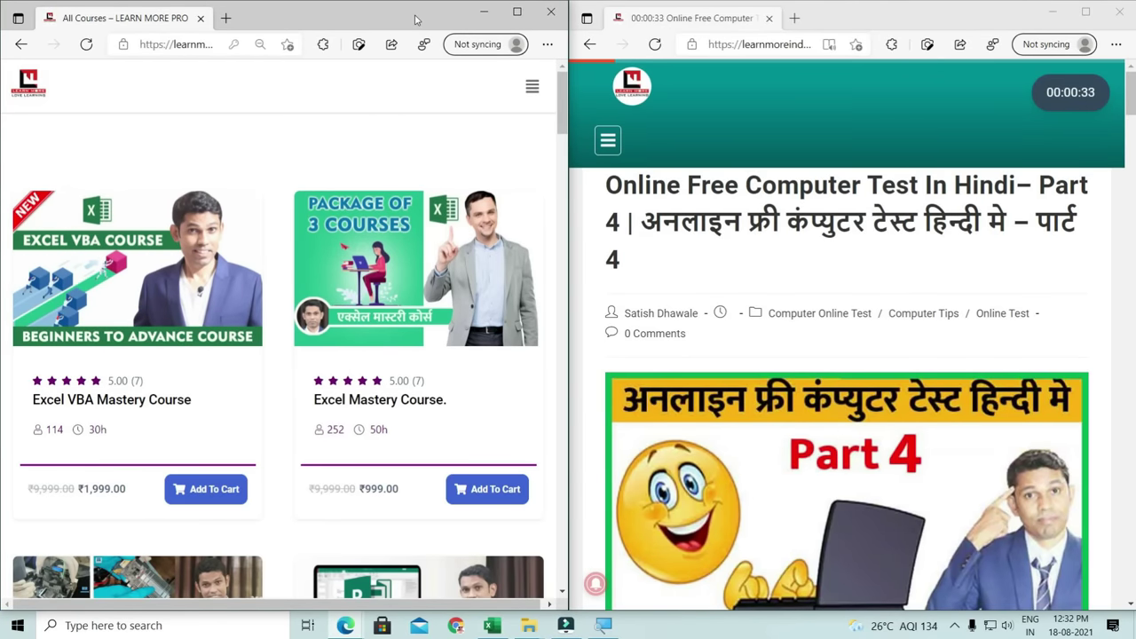
- Scroll the courses page to the Photoshop and Google Sheets cards and the test page to Materials Include
scroll(417, 355, "down", 3)
scroll(724, 250, "down", 5)
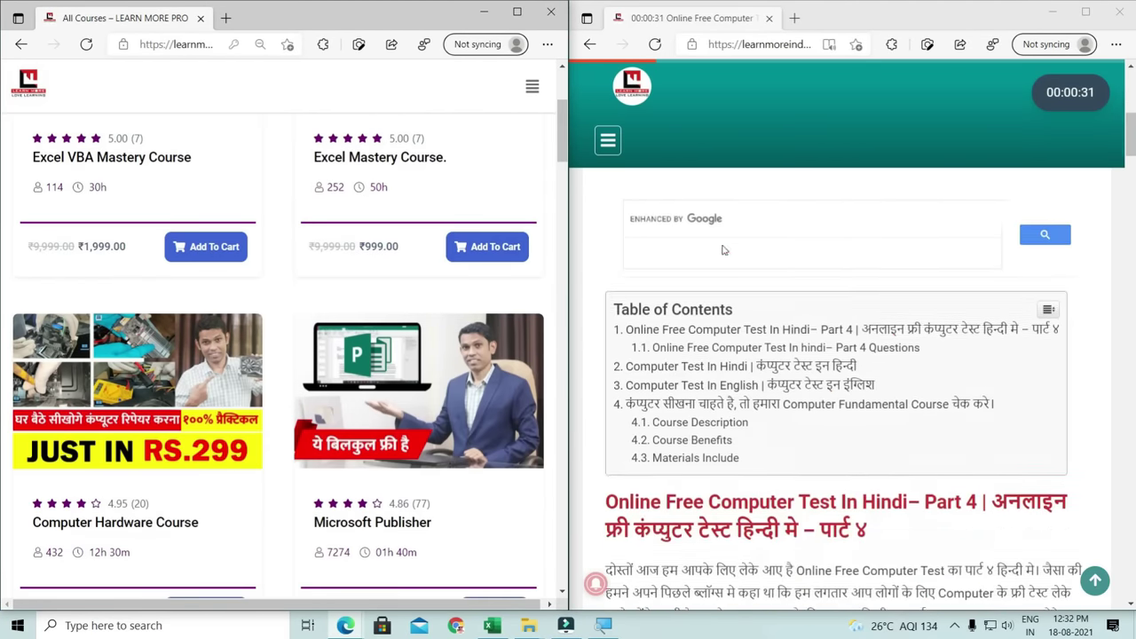
scroll(724, 251, "down", 5)
scroll(427, 307, "down", 5)
scroll(426, 306, "down", 3)
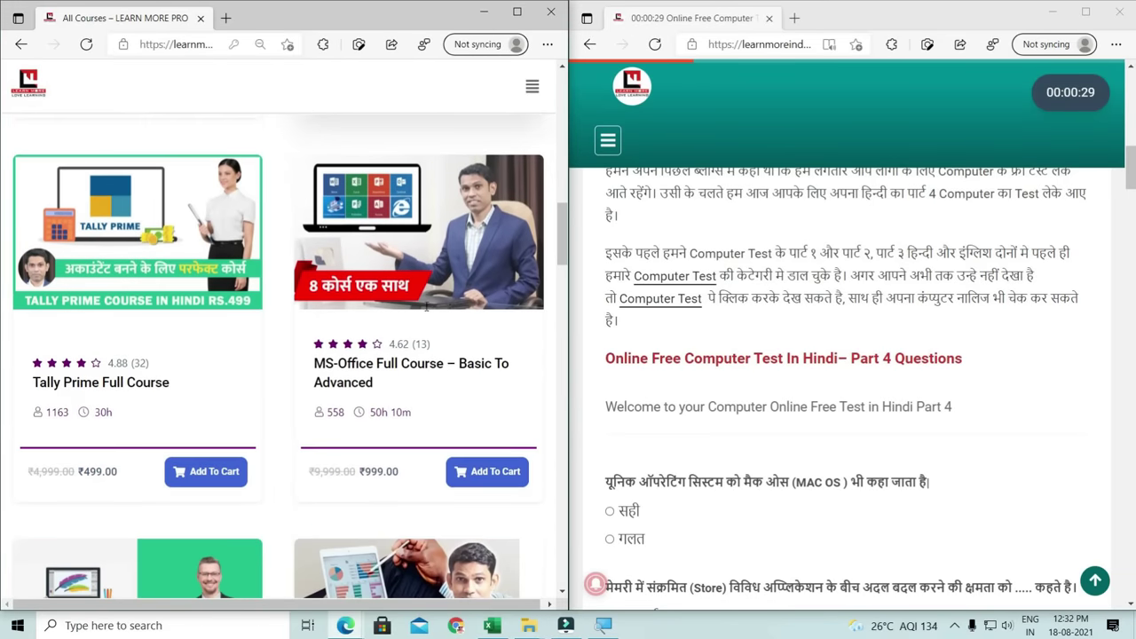
scroll(415, 257, "down", 2)
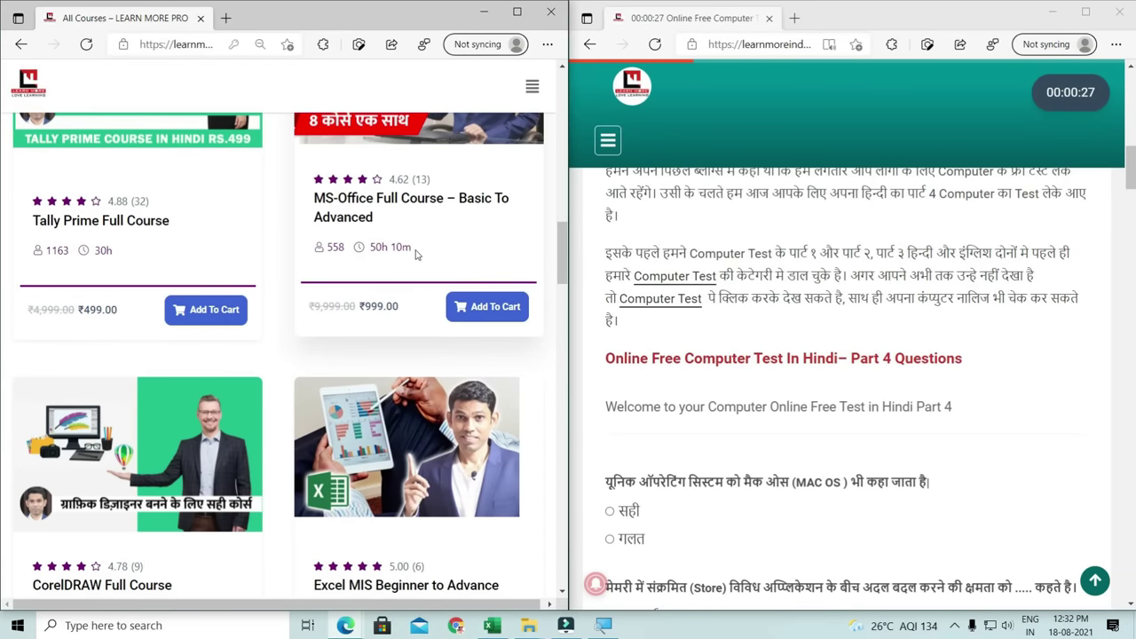
scroll(415, 255, "down", 6)
scroll(728, 302, "down", 5)
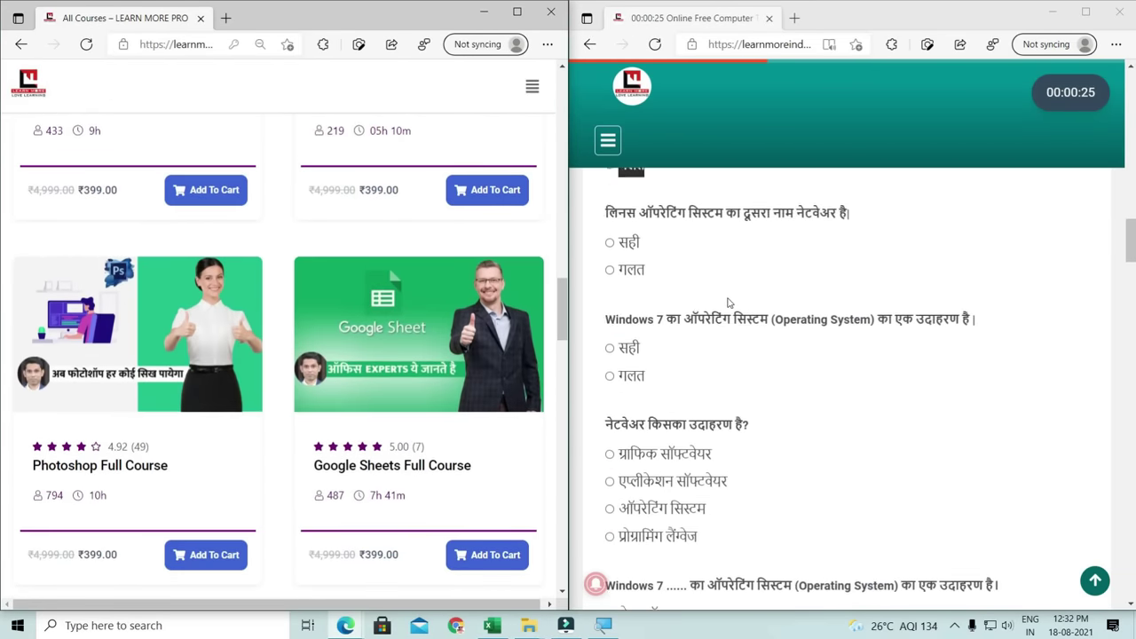
scroll(680, 211, "down", 2)
scroll(680, 210, "down", 3)
scroll(436, 303, "down", 4)
scroll(411, 330, "down", 2)
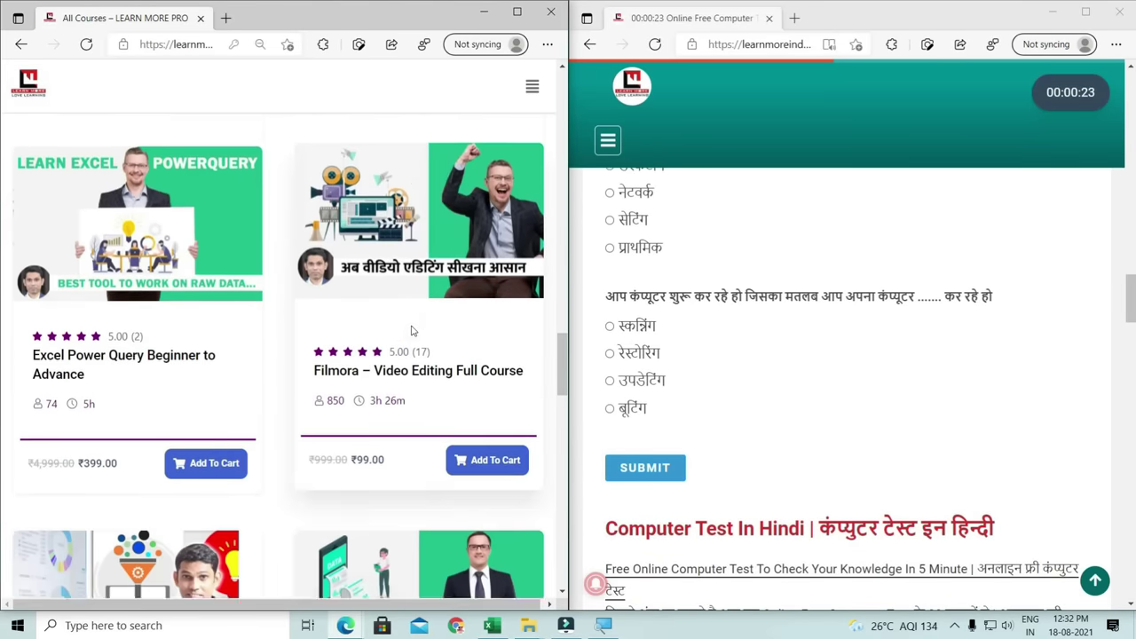
scroll(410, 331, "down", 4)
scroll(678, 332, "down", 8)
scroll(405, 348, "down", 7)
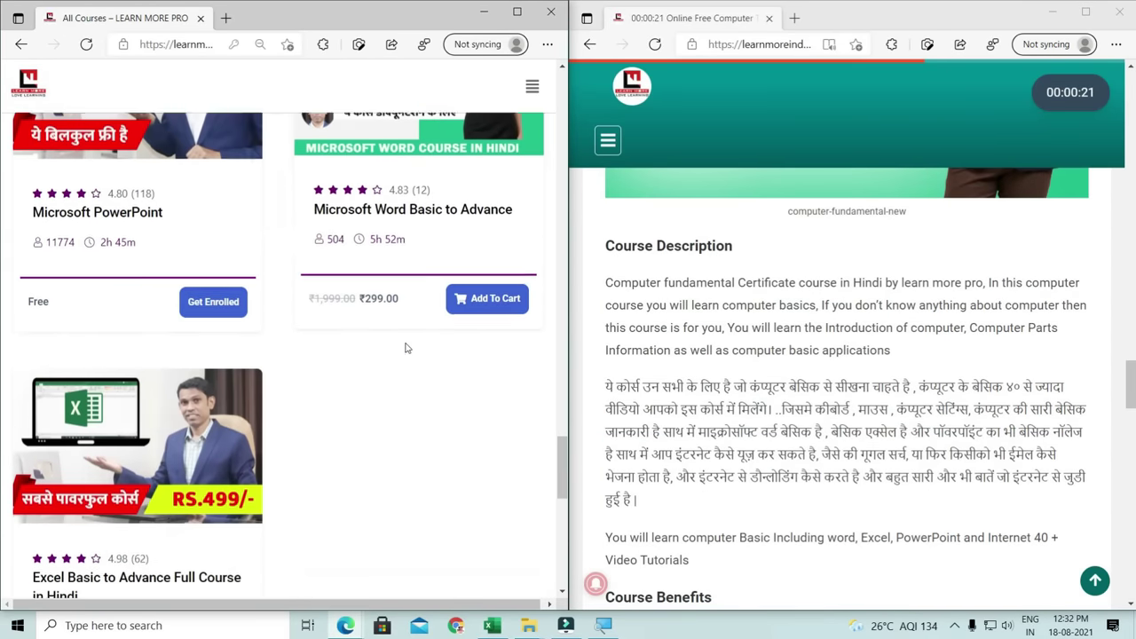
scroll(470, 381, "down", 2)
scroll(488, 385, "down", 5)
scroll(728, 355, "down", 4)
scroll(326, 323, "up", 5)
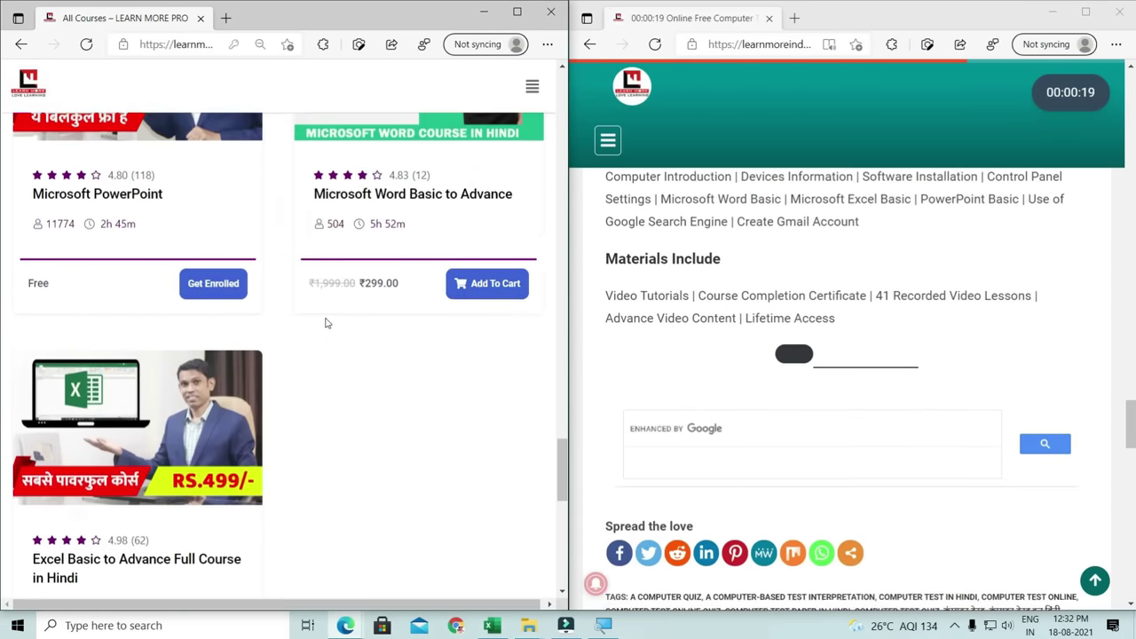
scroll(324, 323, "up", 5)
scroll(328, 322, "up", 5)
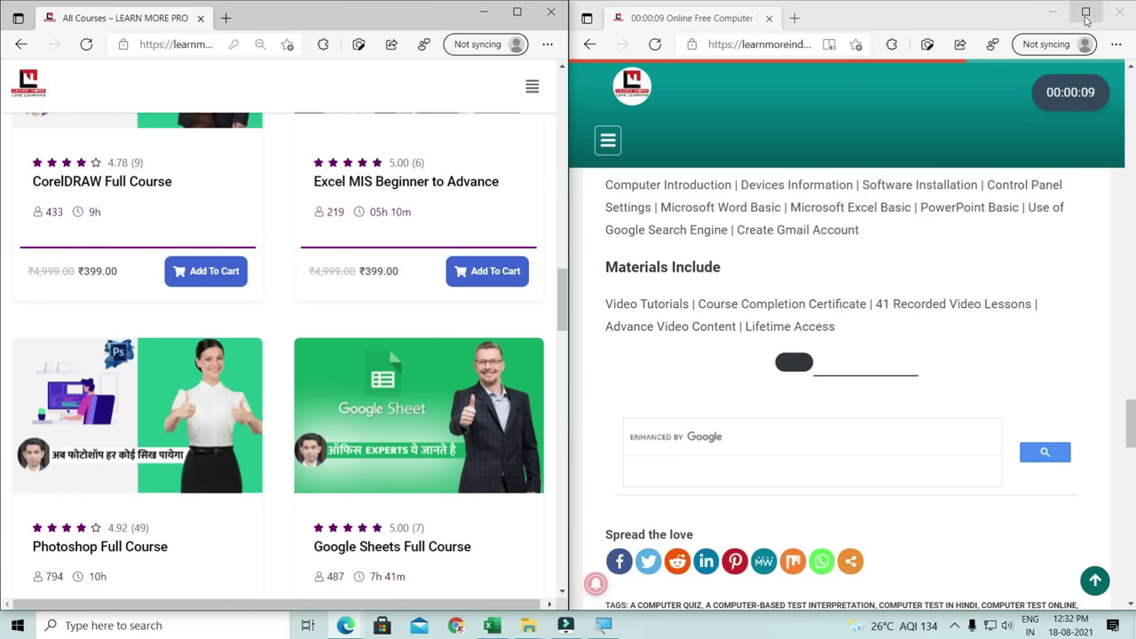
- Maximize the test window and the All Courses window, then show all windows with Win+Tab
left_click(1085, 12)
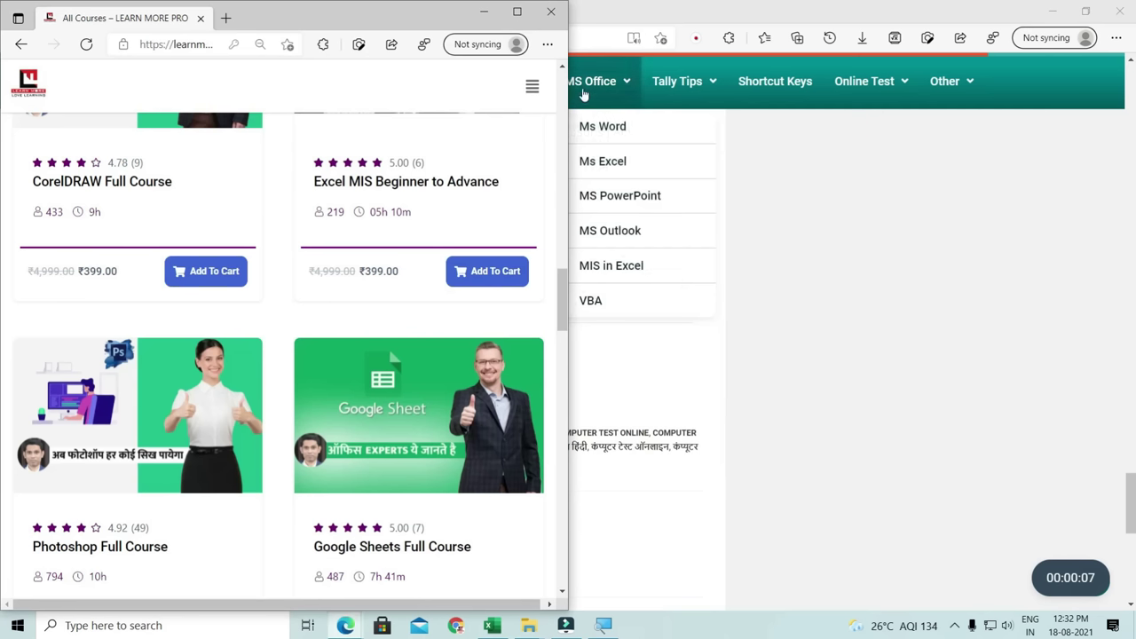
left_click(515, 19)
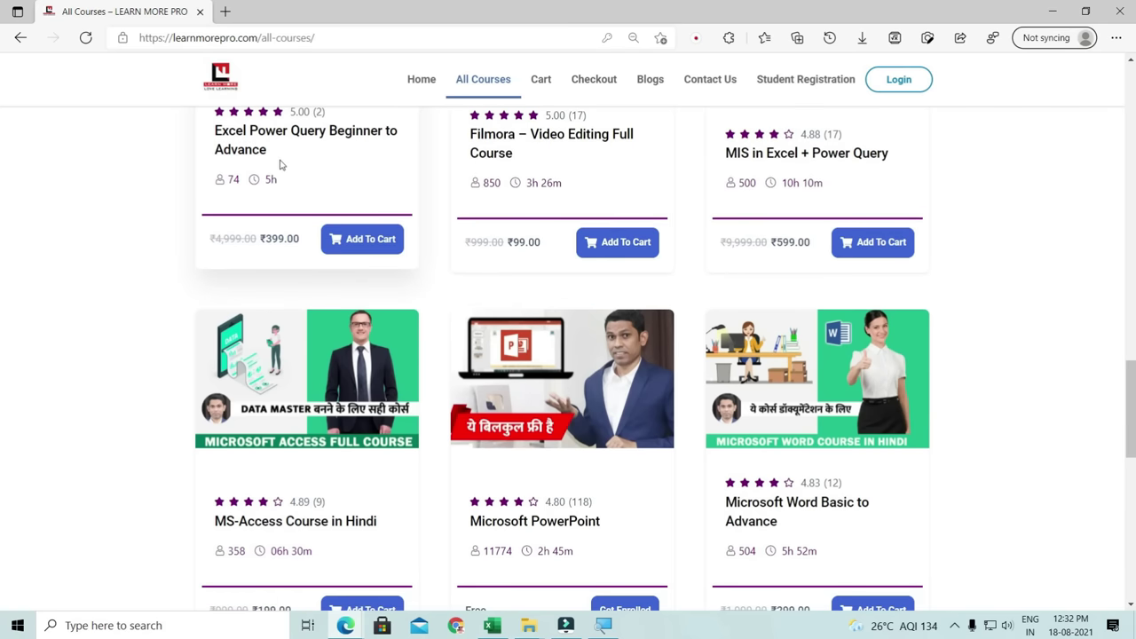
key("super+Tab")
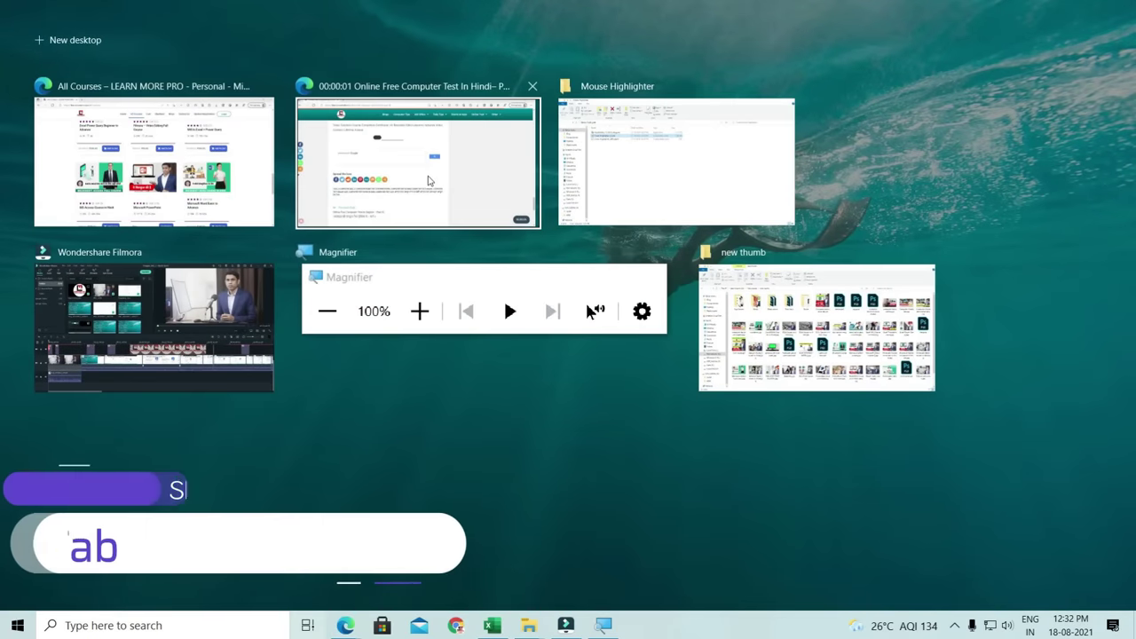
- Switch between the test and All Courses windows from Task View, then briefly zoom with Magnifier
left_click(442, 176)
key("super+Tab")
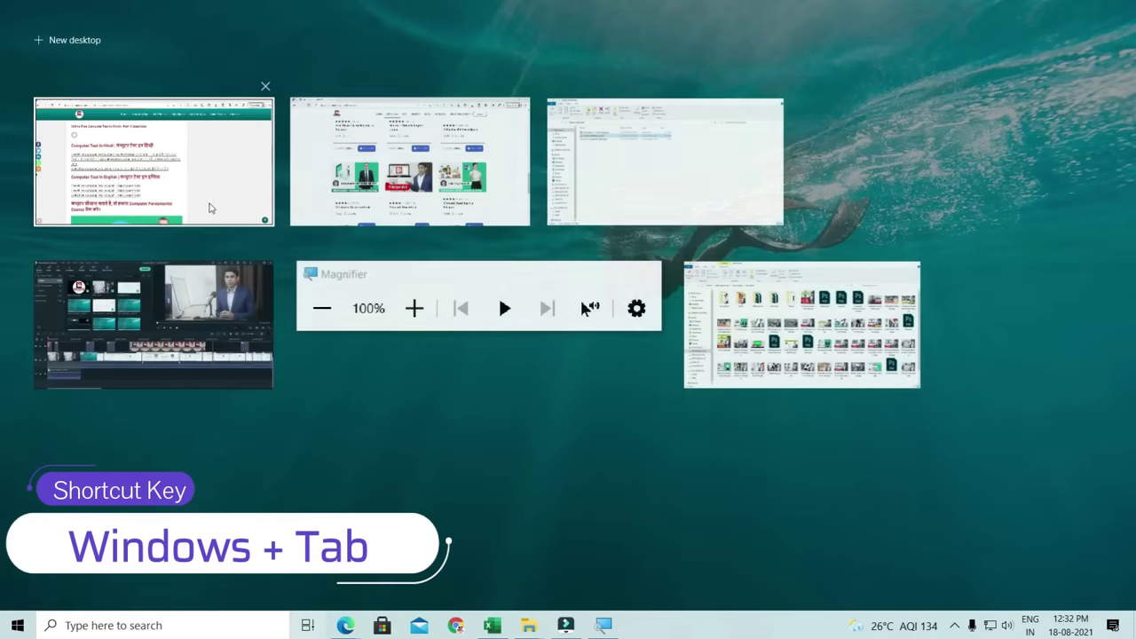
left_click(416, 178)
key("super+Tab")
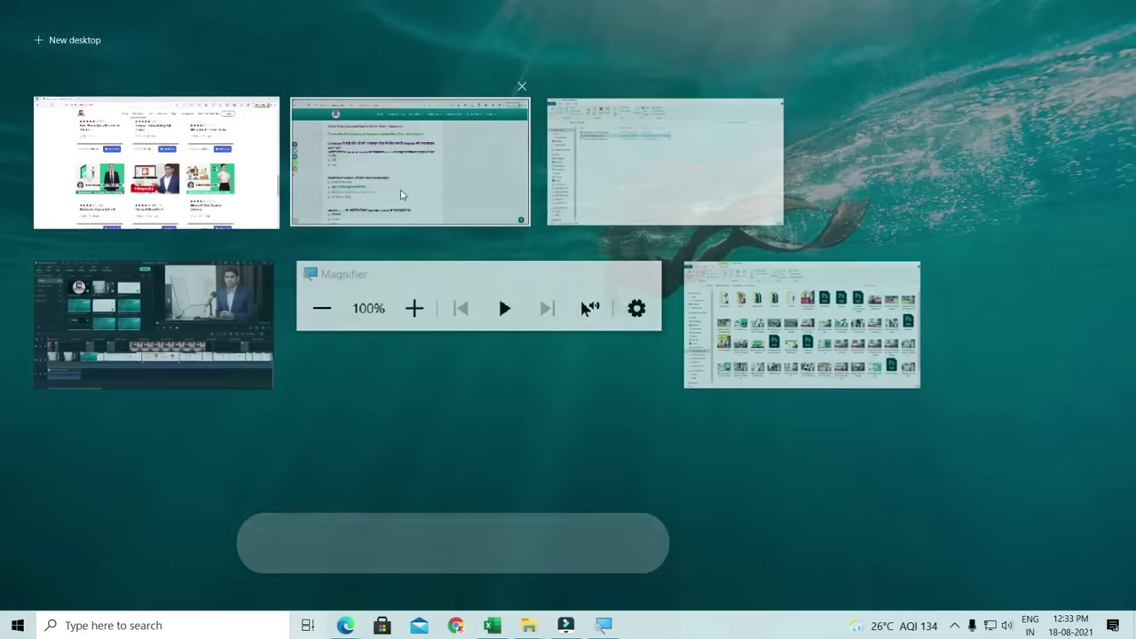
left_click(400, 194)
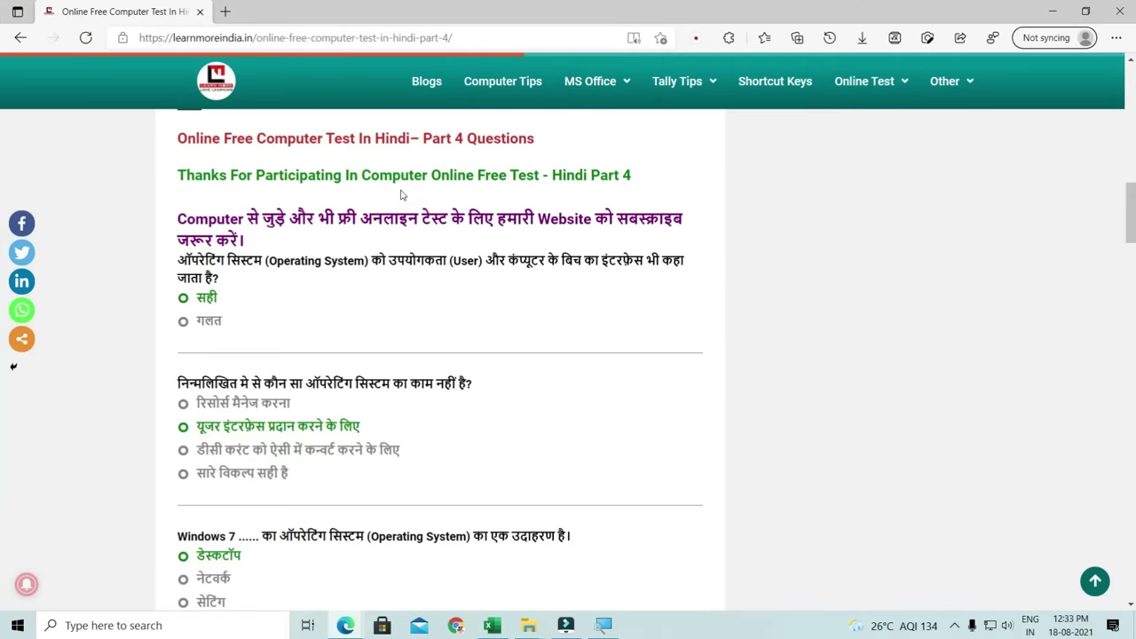
key("super+Tab")
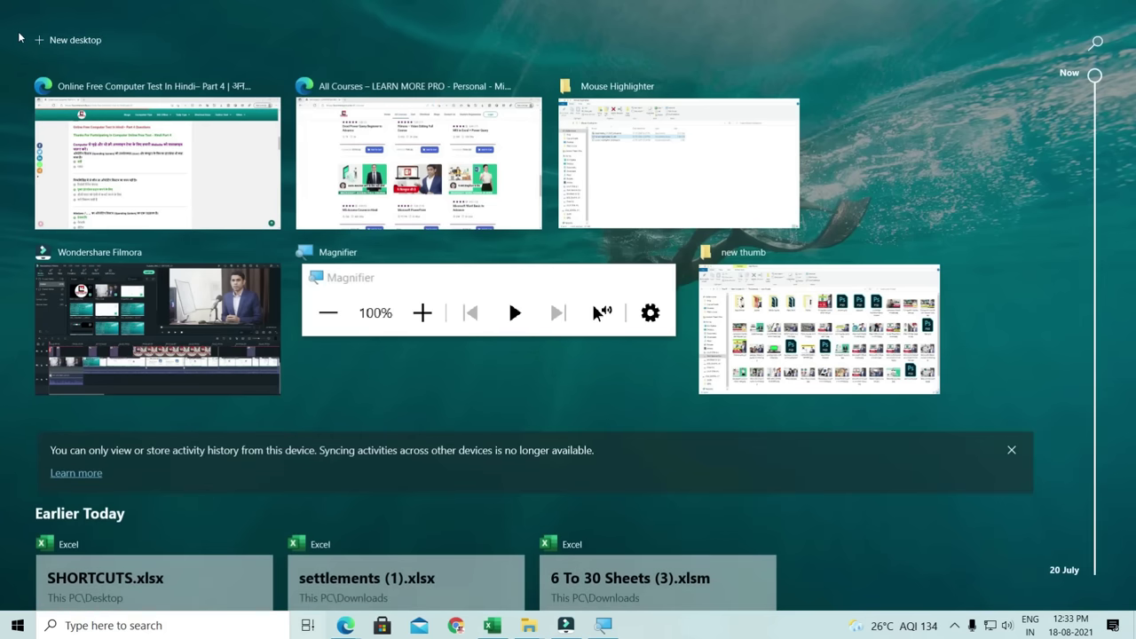
key("super+plus")
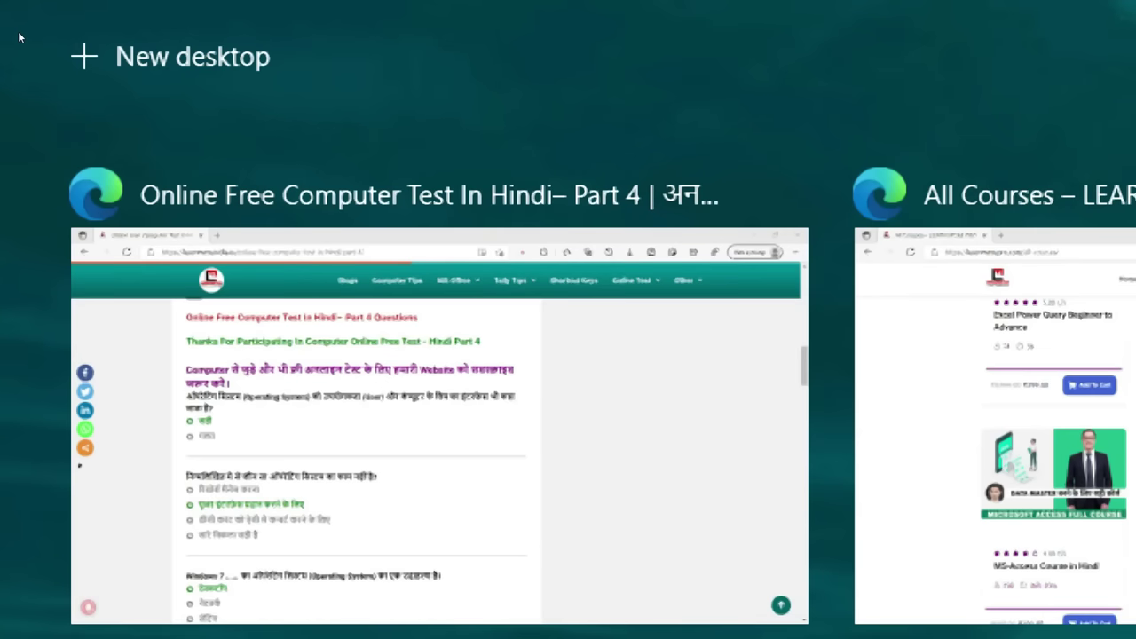
key("super+minus")
key("super+minus")
- Add a new virtual desktop, move to Desktop 2, and view both desktops with Win+Tab
left_click(87, 49)
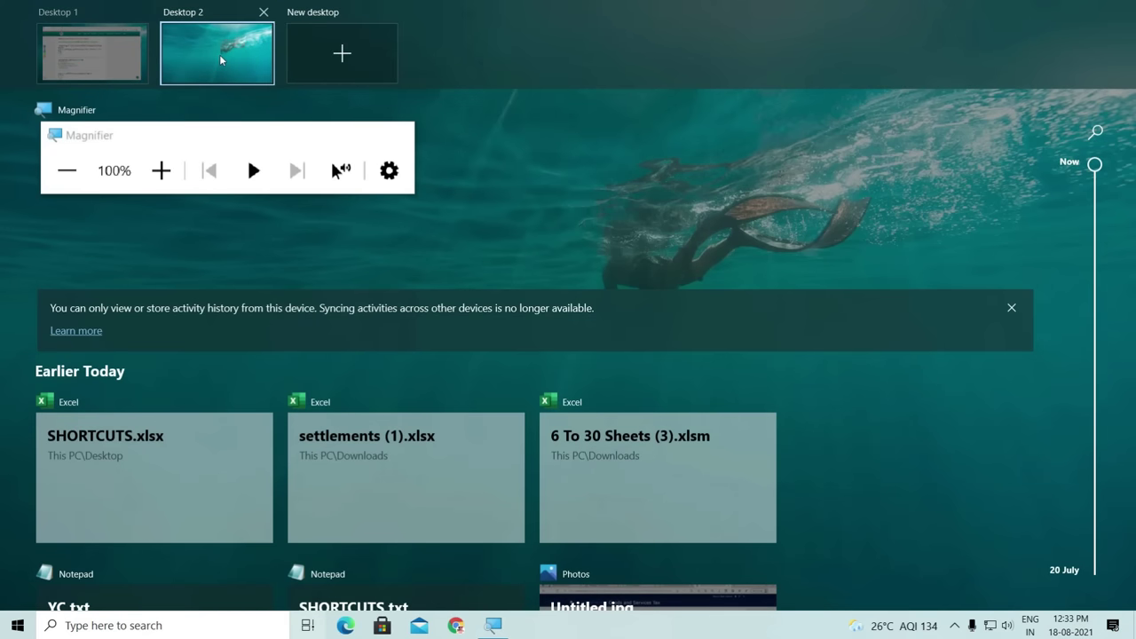
left_click(220, 57)
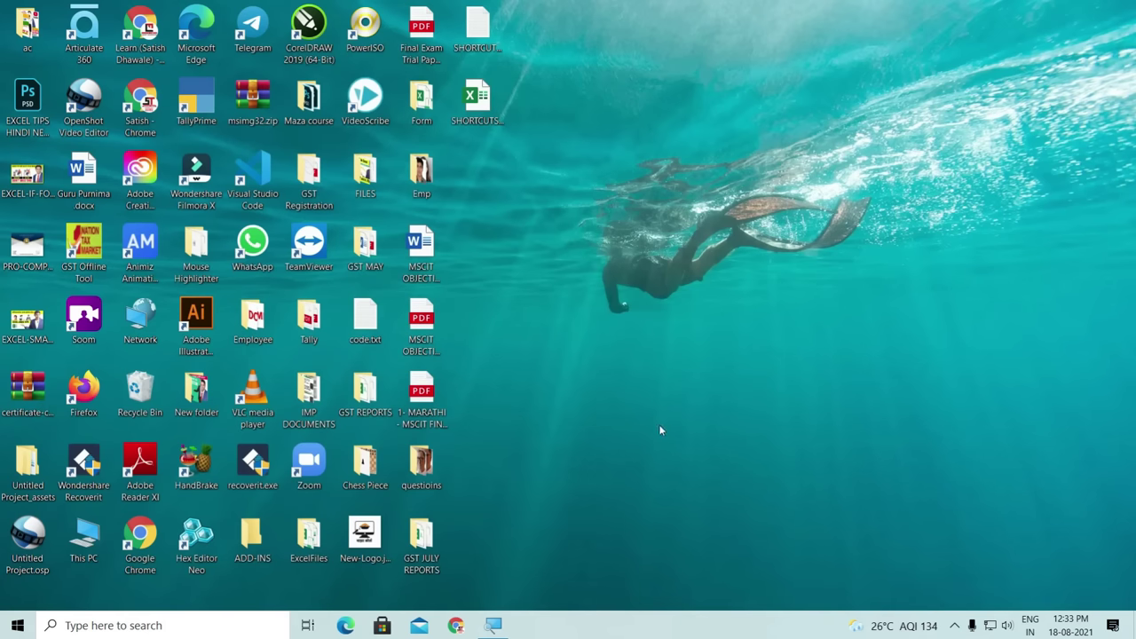
key("super+Tab")
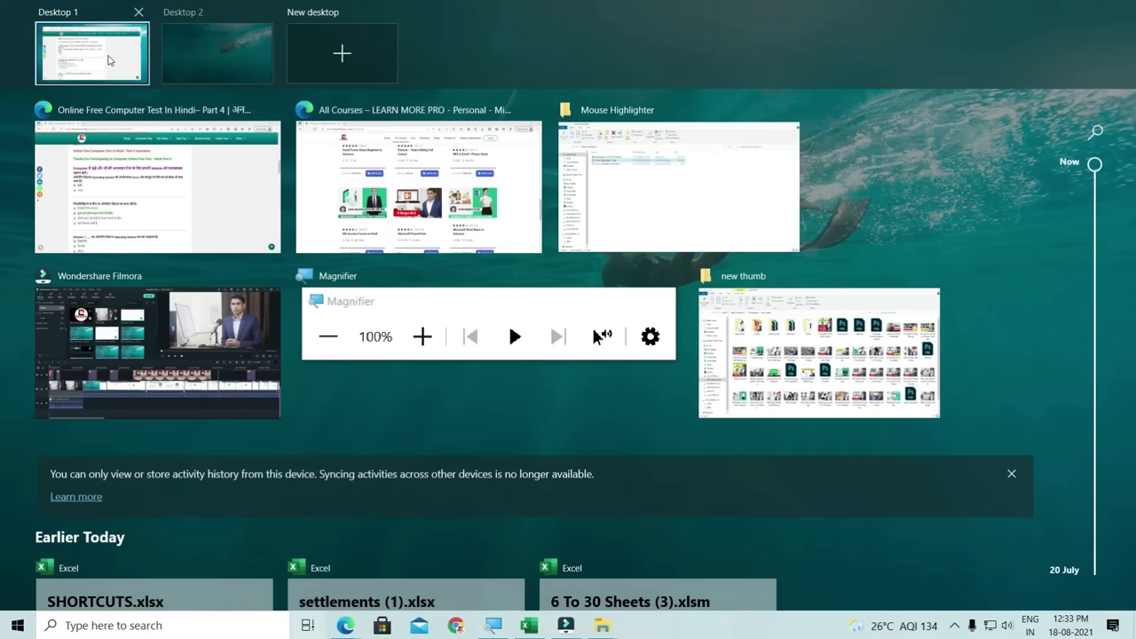
- Switch back to Desktop 1 and the Edge computer test page
left_click(108, 56)
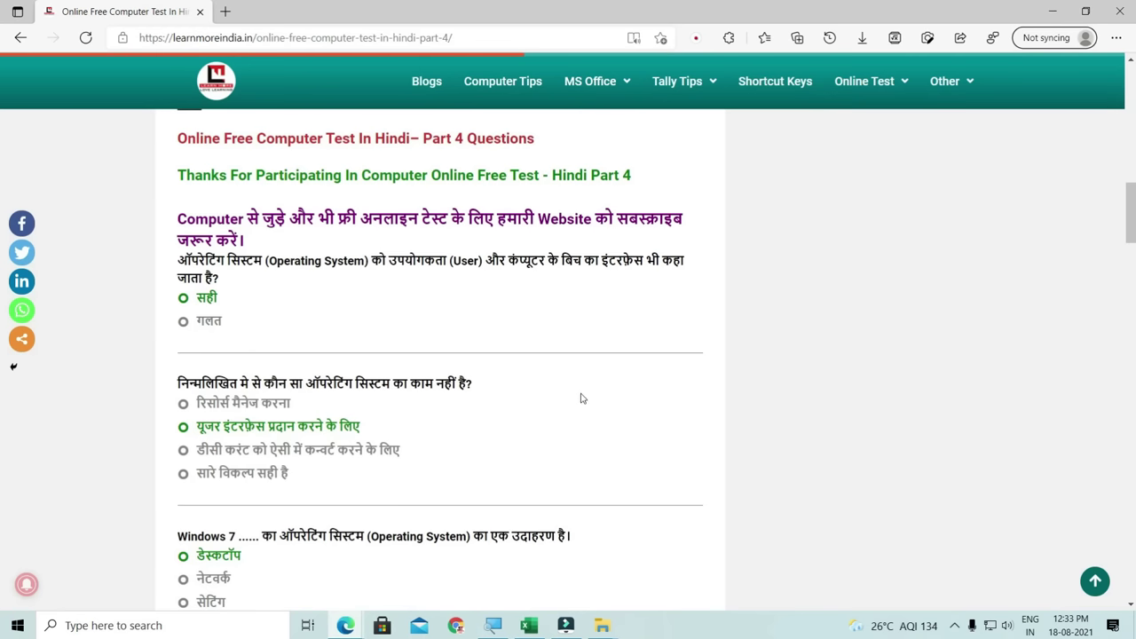
- Launch Word from the Run box and fill a new blank document with =RAND() sample text
key("super+r")
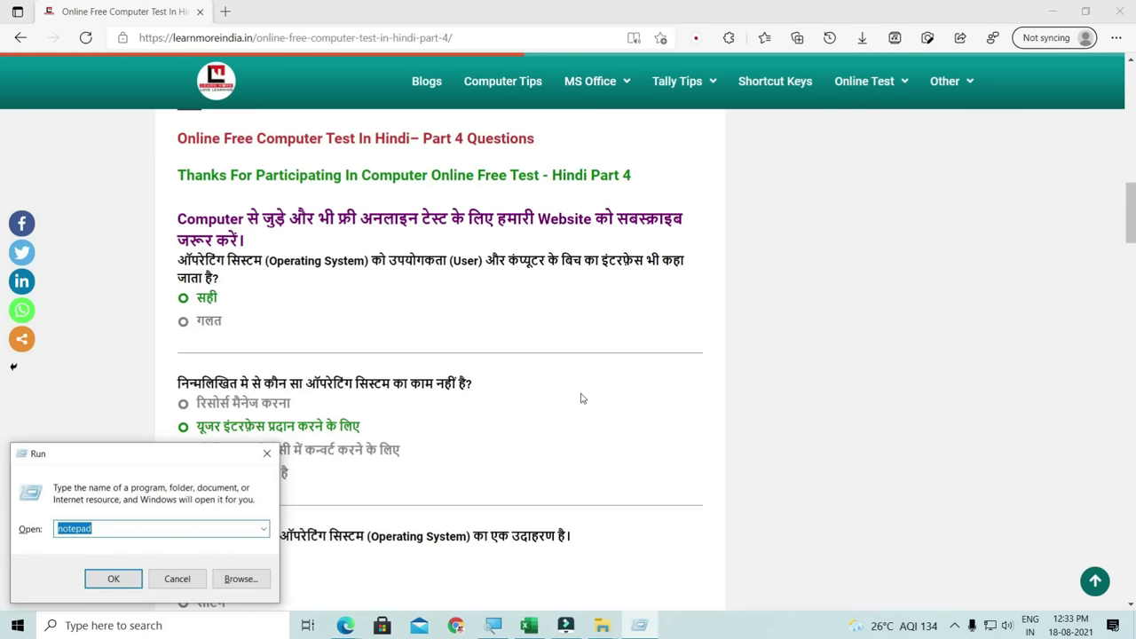
type("WIN")
type("D")
key("Return")
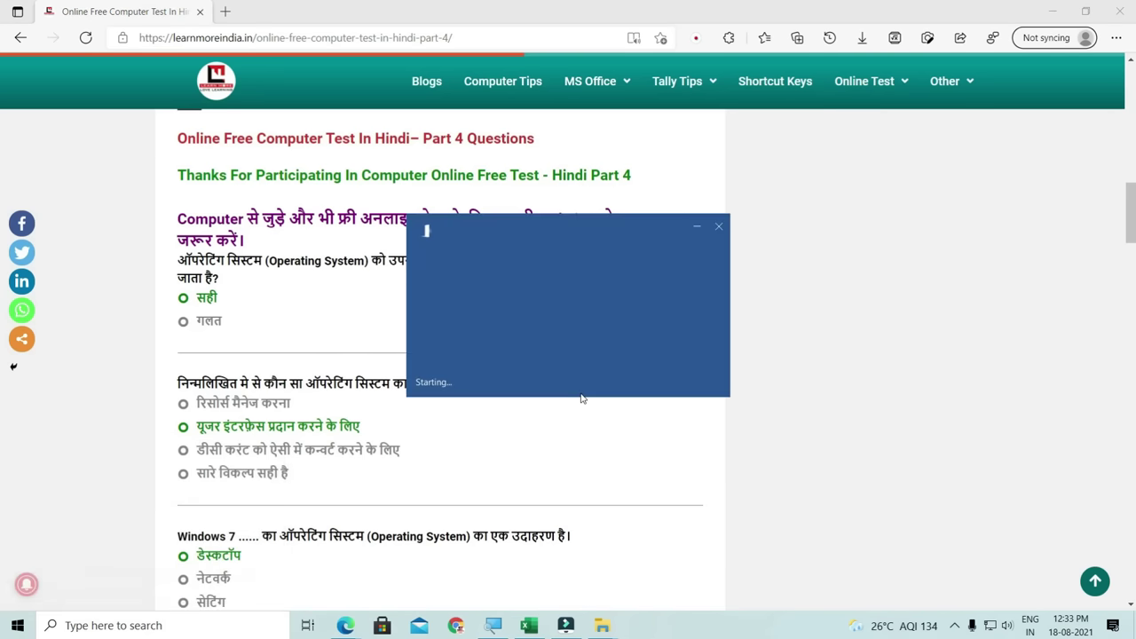
left_click(196, 176)
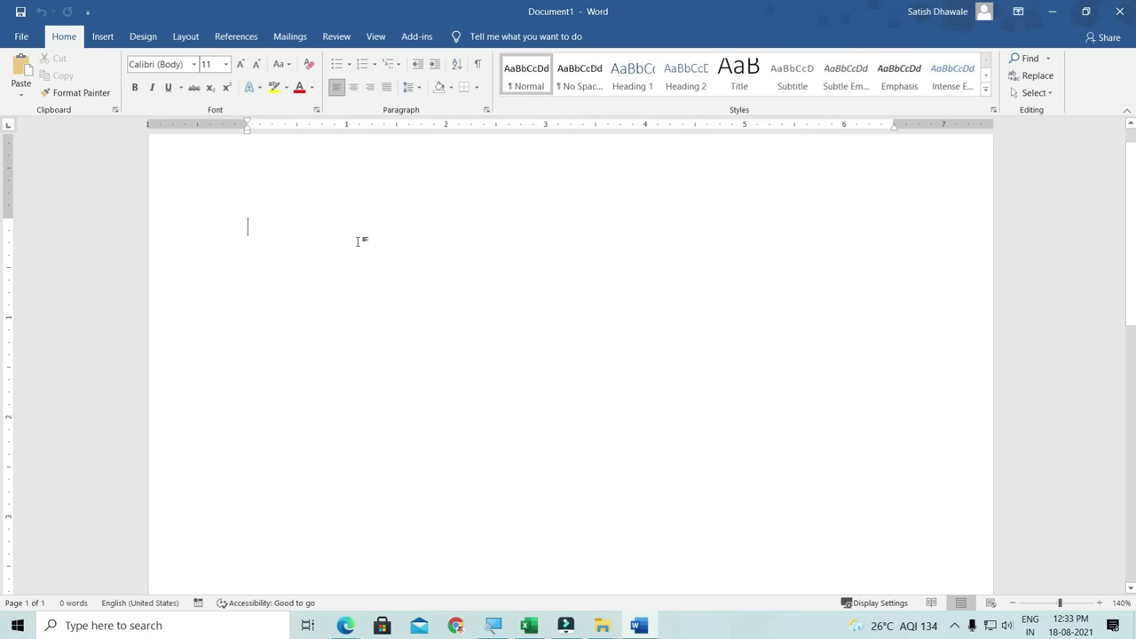
type("=RAND(")
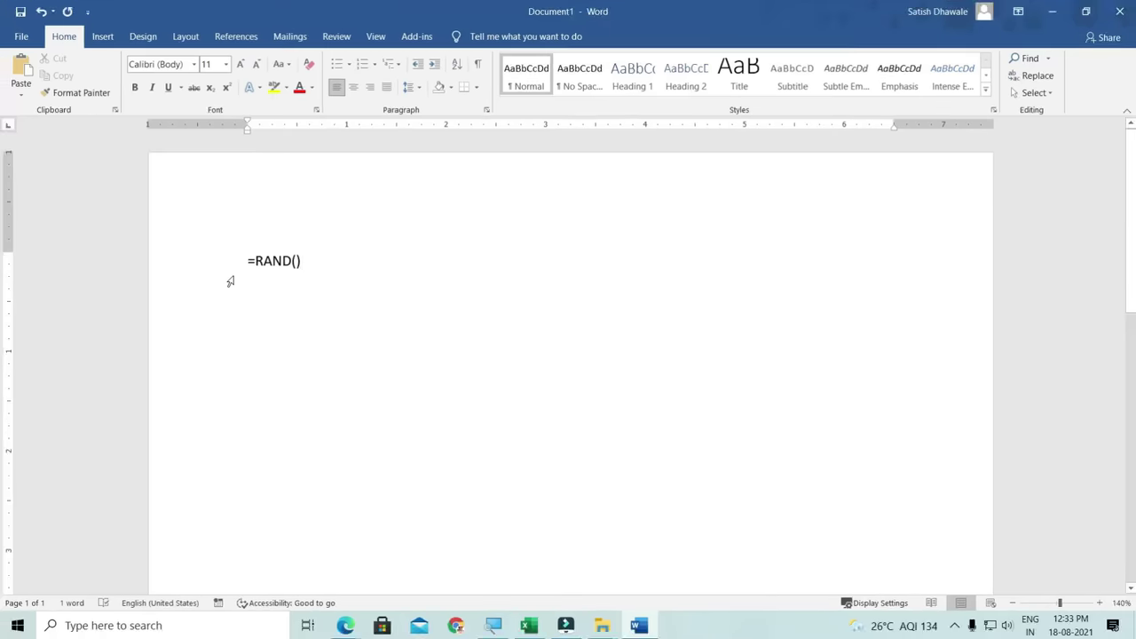
key("Return")
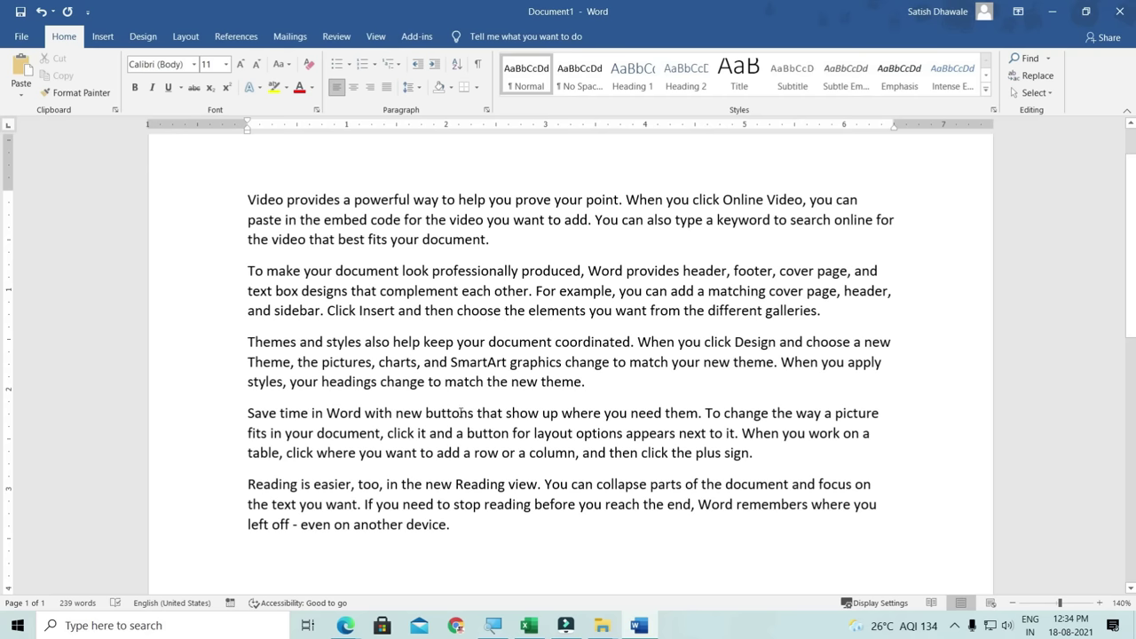
key("ctrl+a")
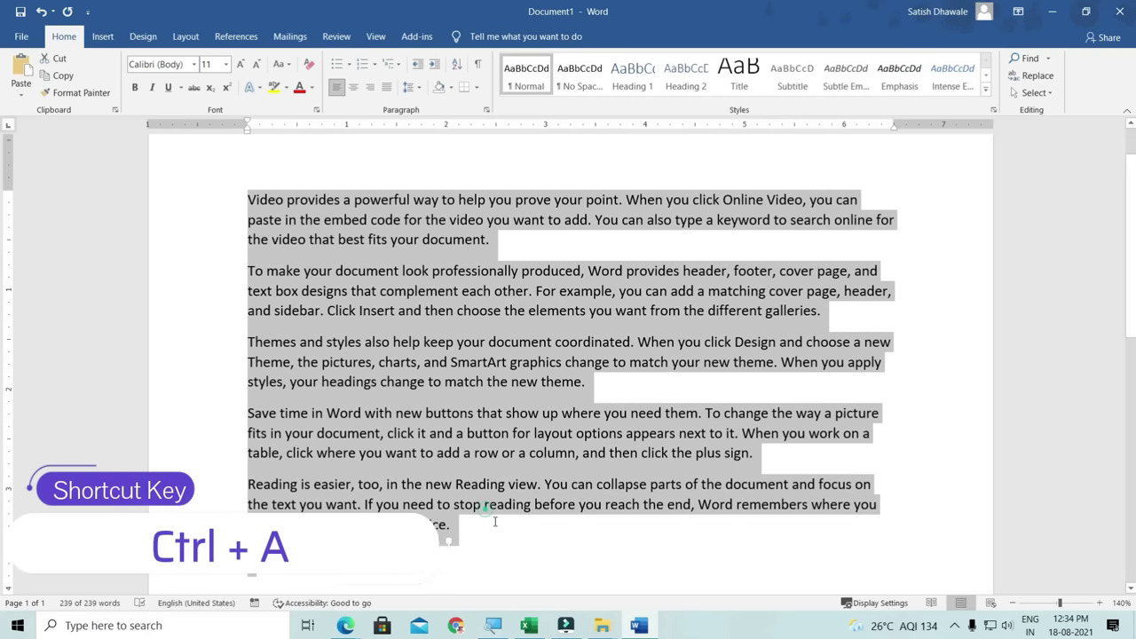
left_click_drag(489, 519, 228, 278)
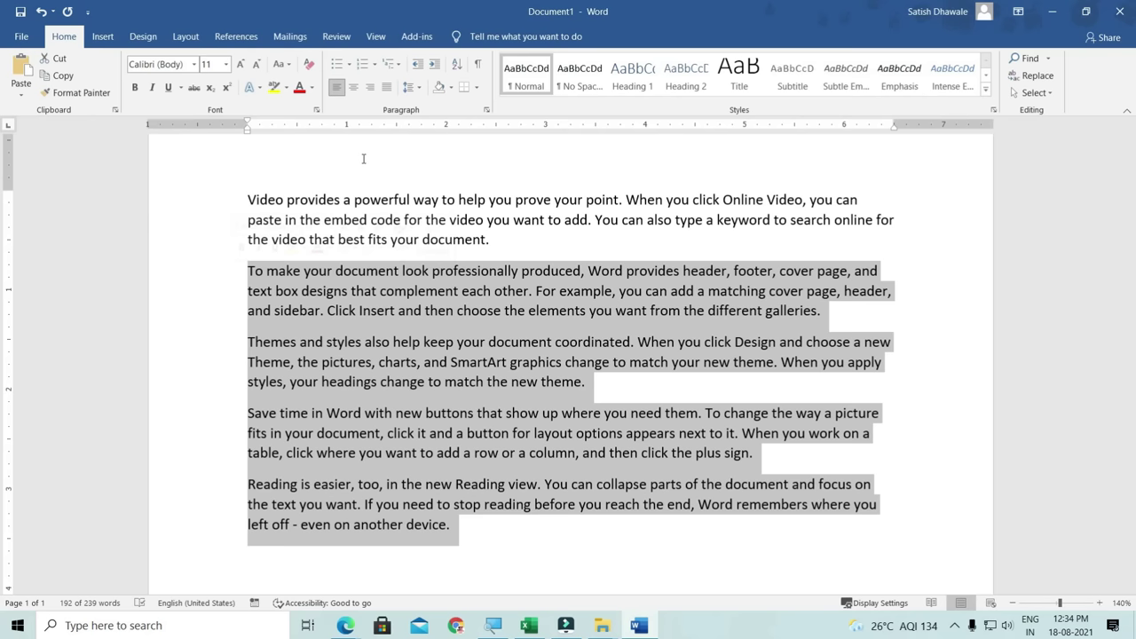
key("Delete")
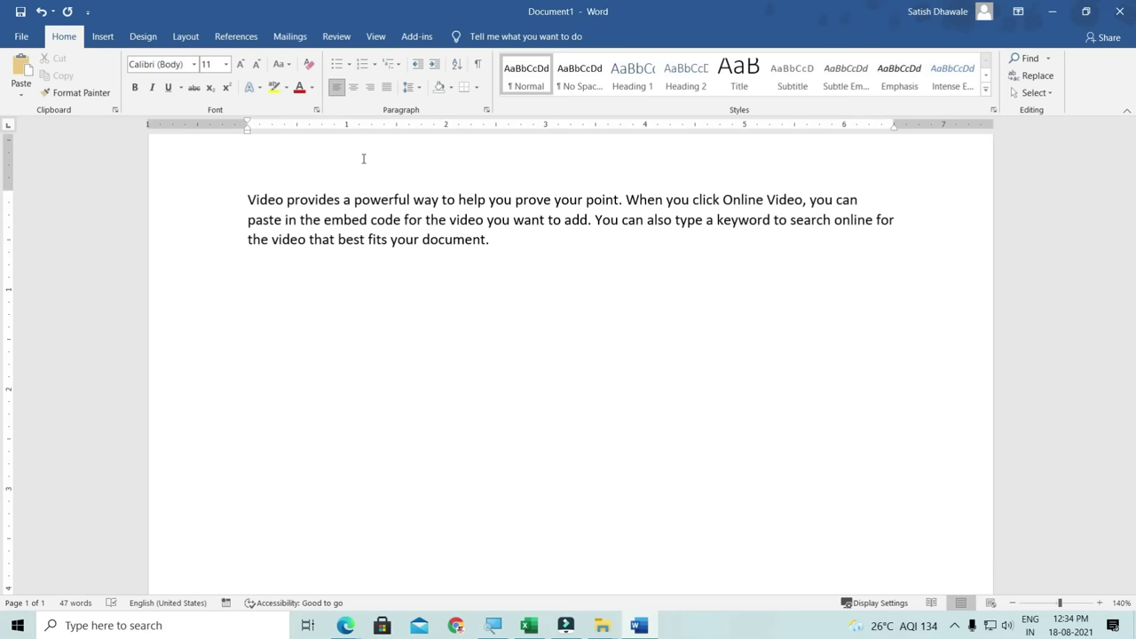
key("ctrl+z")
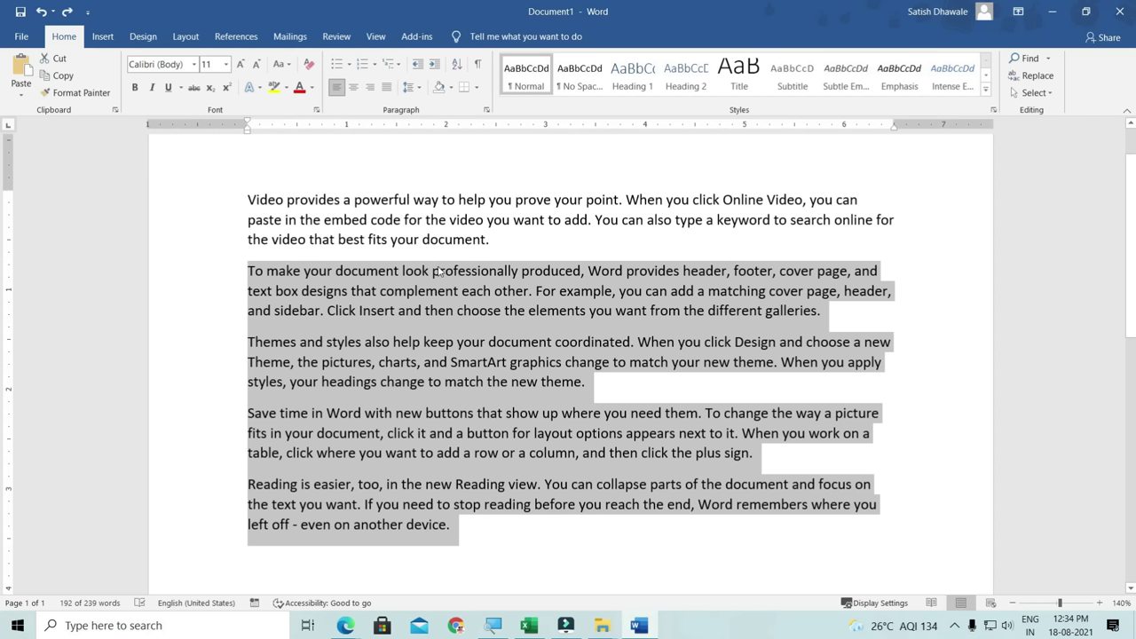
left_click(440, 272)
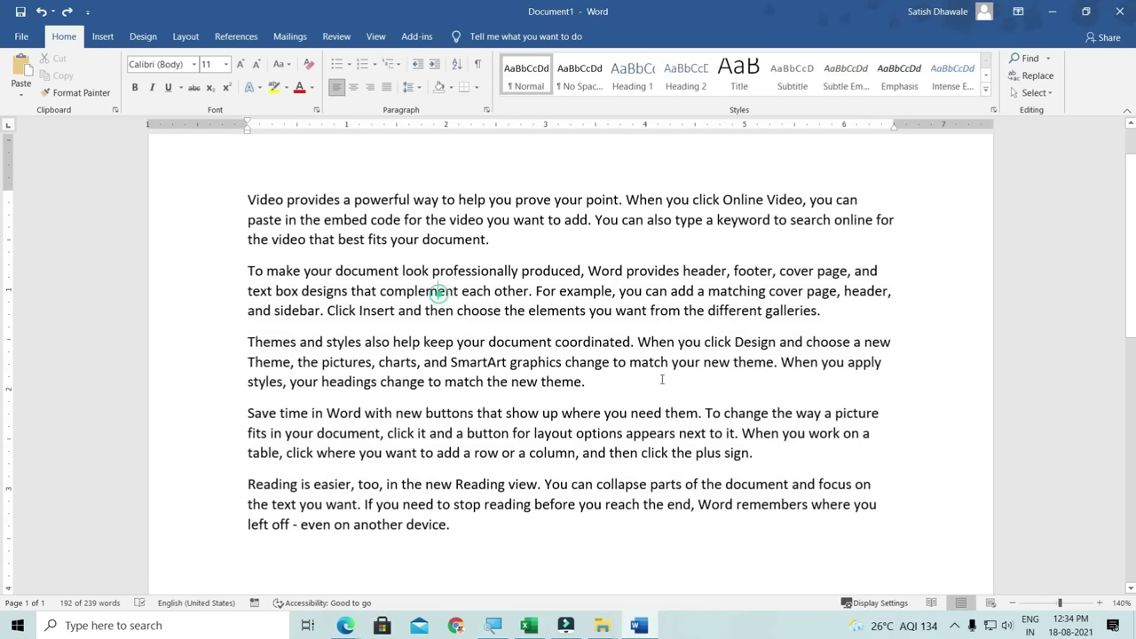
left_click_drag(698, 393, 249, 310)
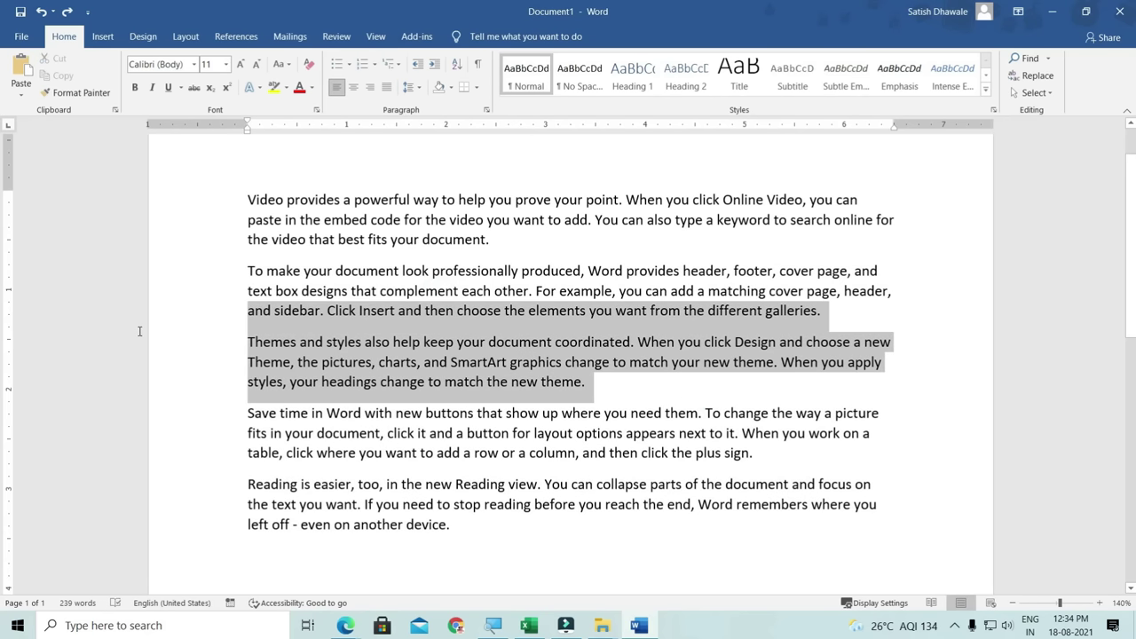
left_click(134, 87)
left_click(241, 64)
left_click(167, 87)
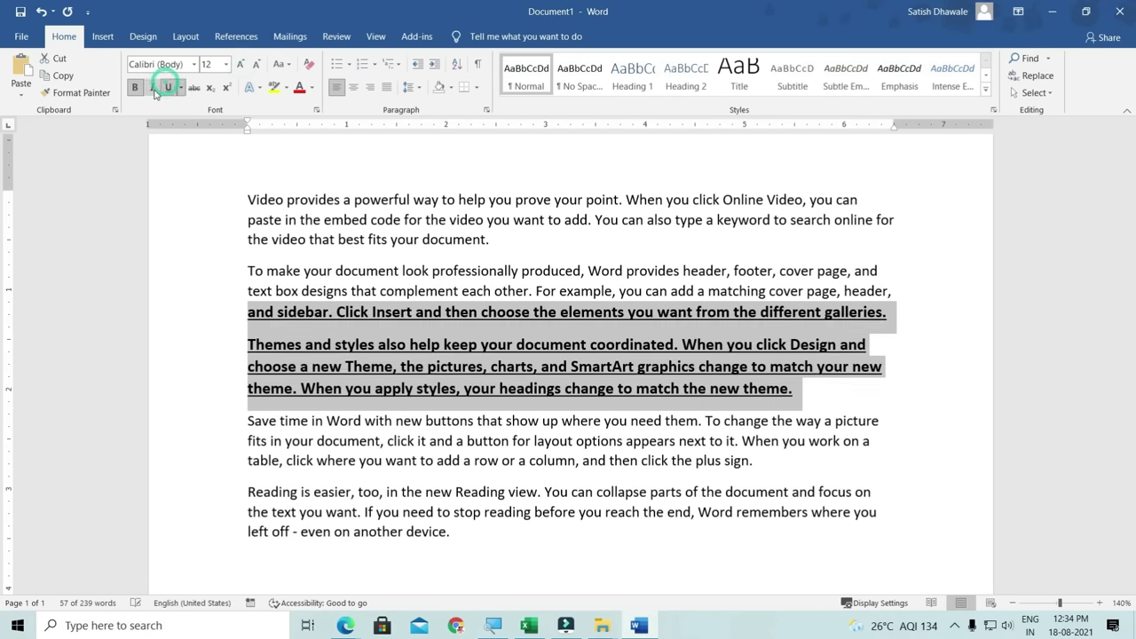
left_click(152, 87)
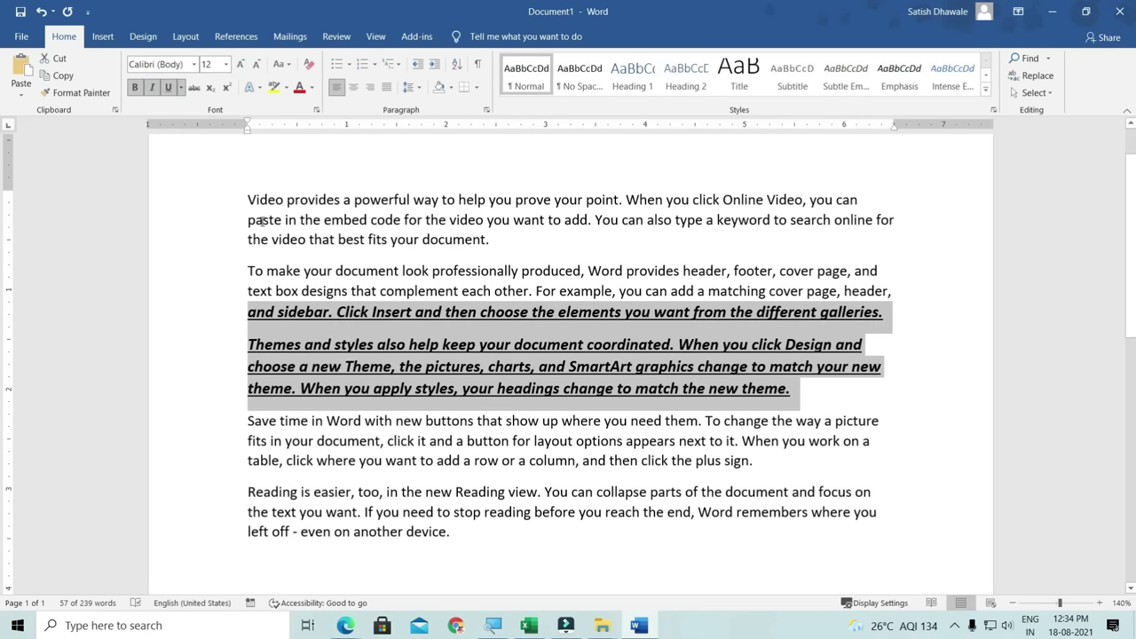
key("ctrl+z")
key("ctrl+z")
key("ctrl+z")
key("ctrl+z")
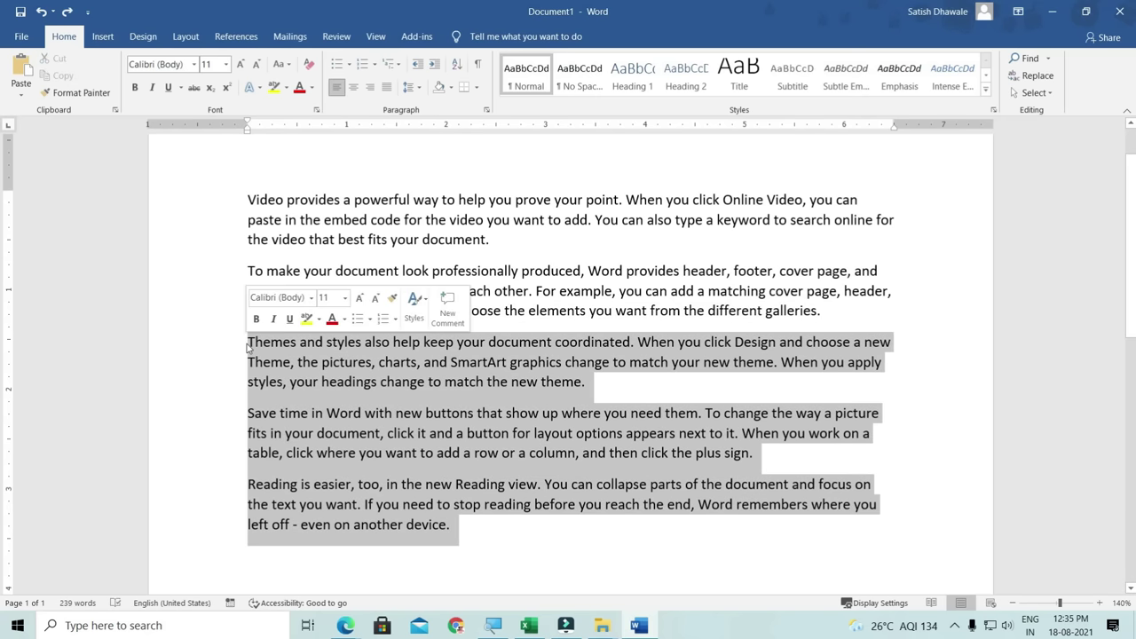
left_click_drag(488, 565, 248, 346)
key("Delete")
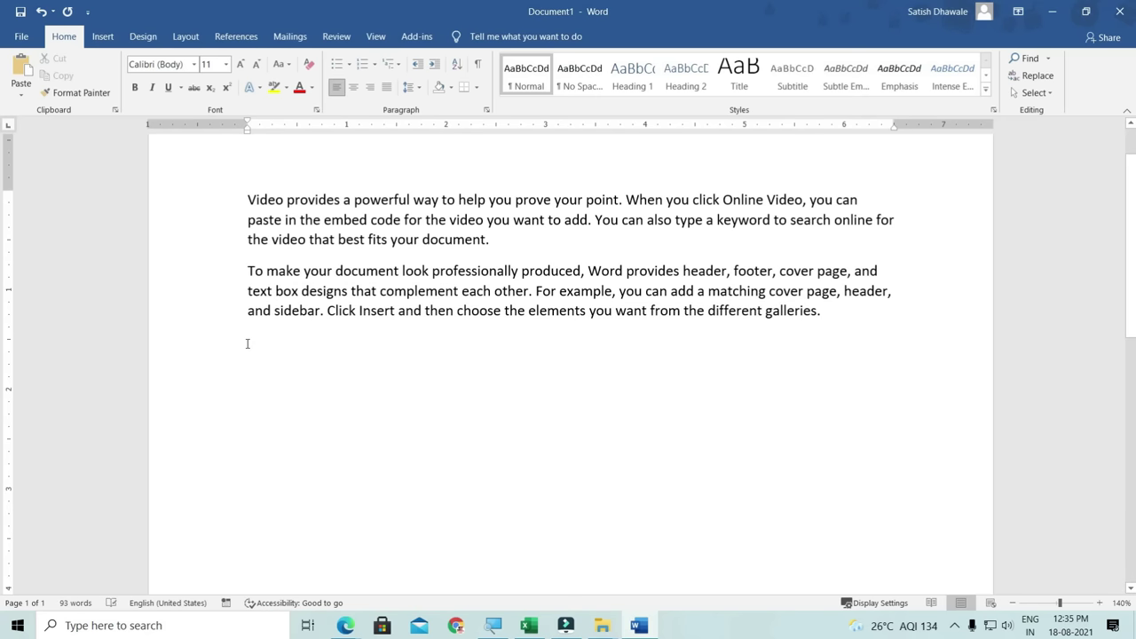
key("ctrl+z")
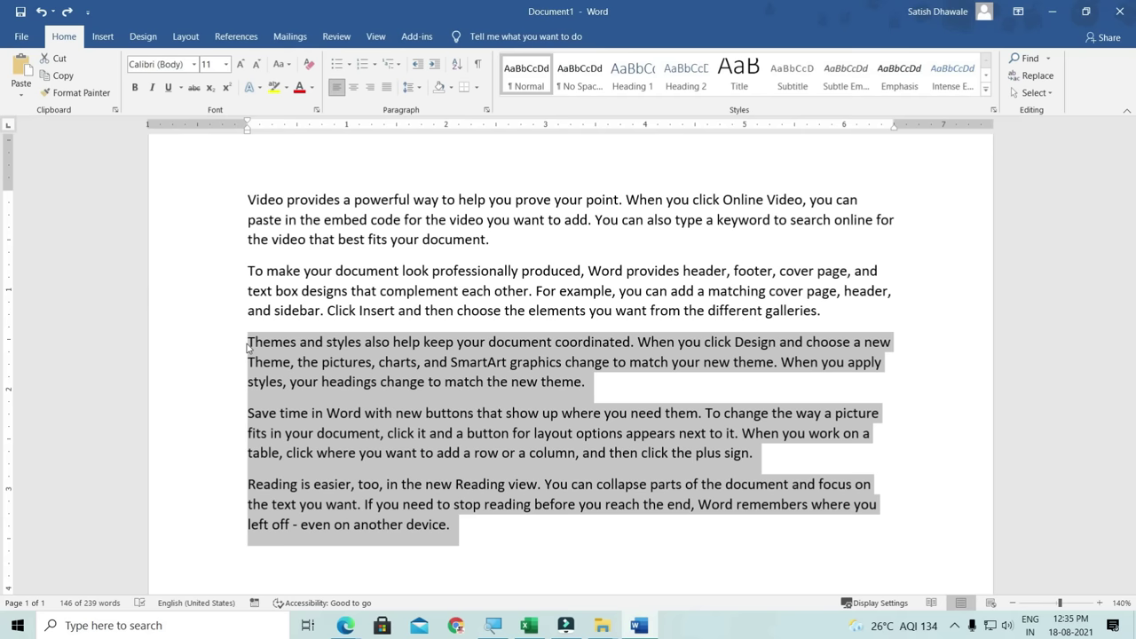
left_click(364, 380)
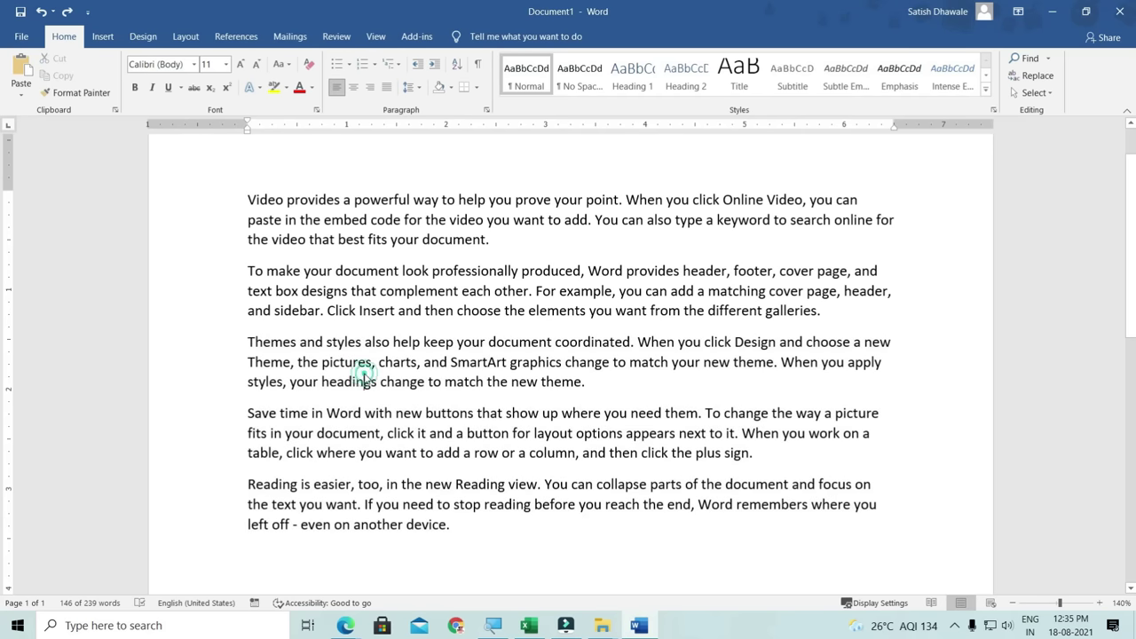
triple_click(595, 383)
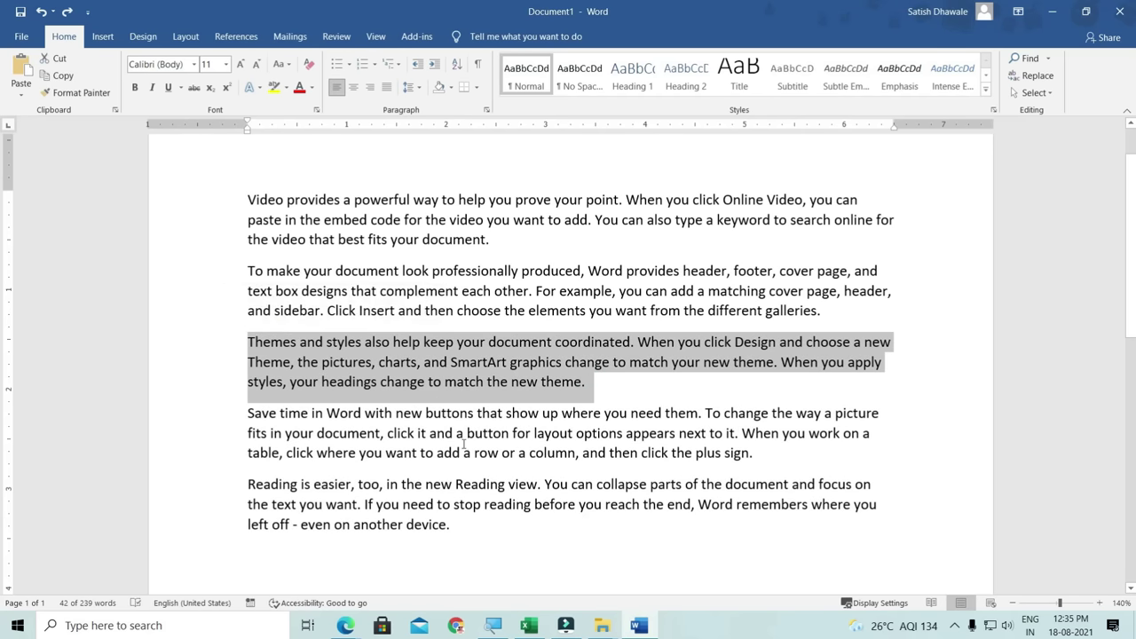
left_click_drag(459, 526, 248, 413)
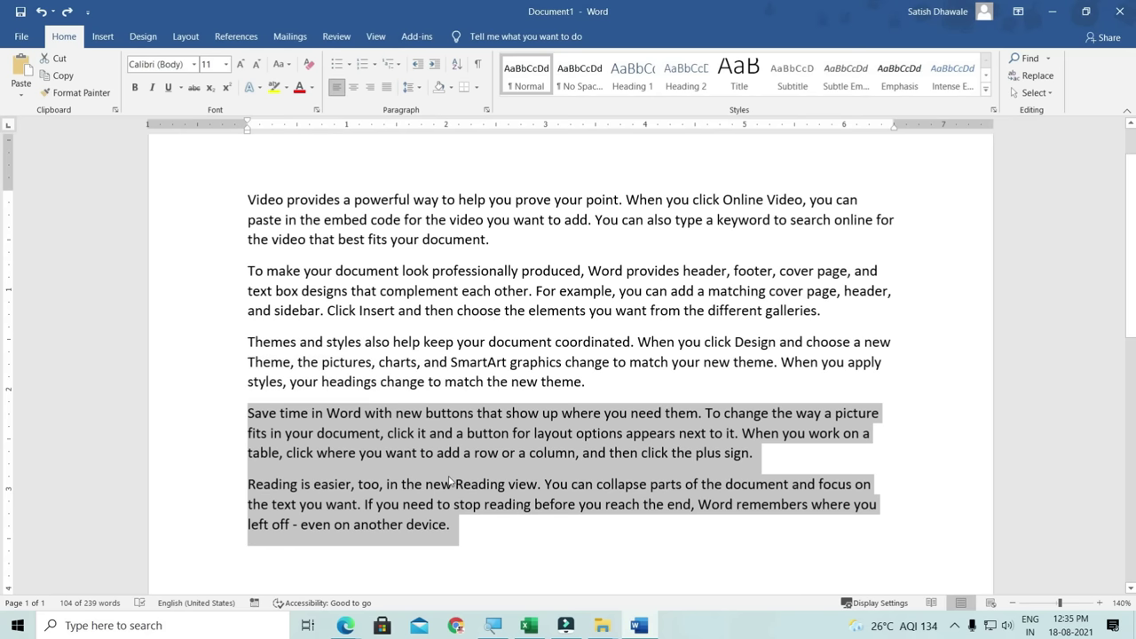
key("Delete")
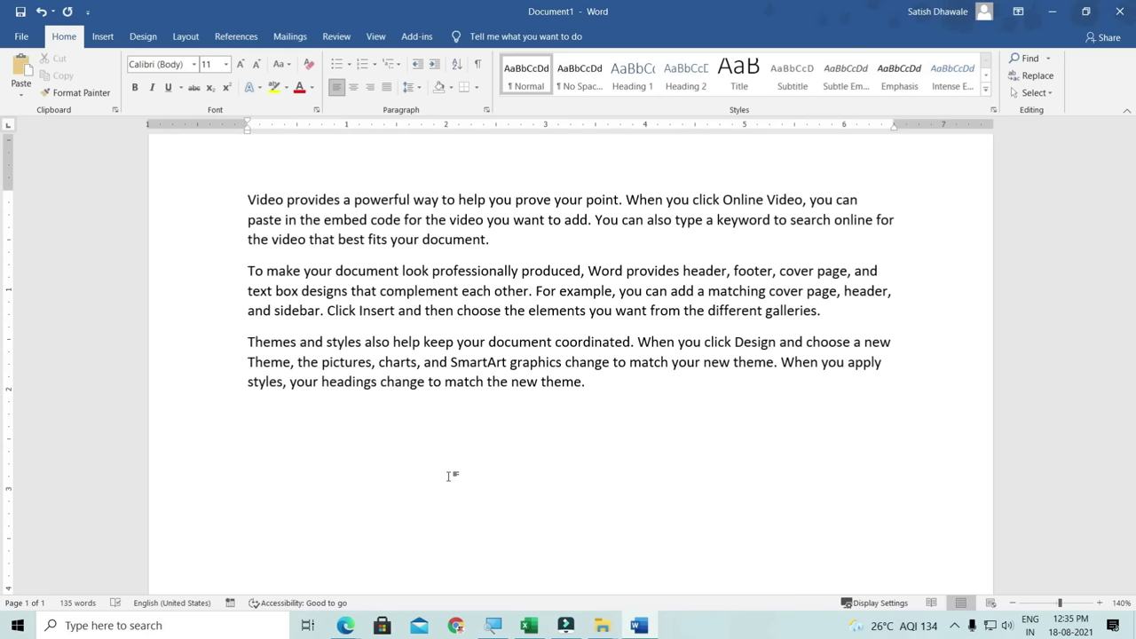
key("ctrl+z")
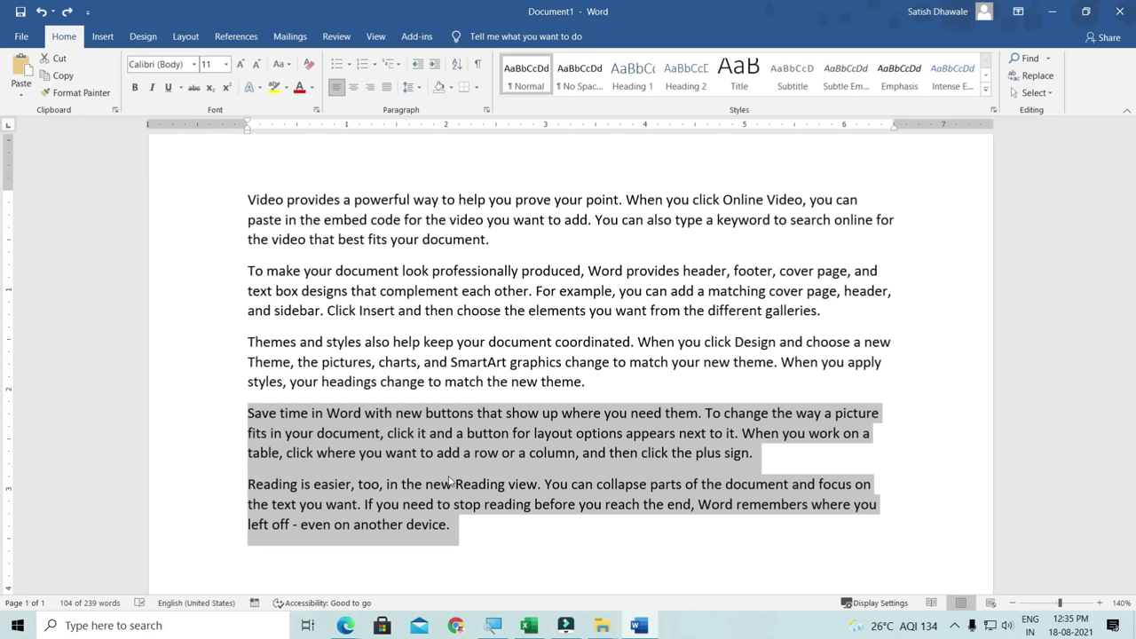
- Redo and undo deleting the last two paragraphs, leaving them restored
key("ctrl+y")
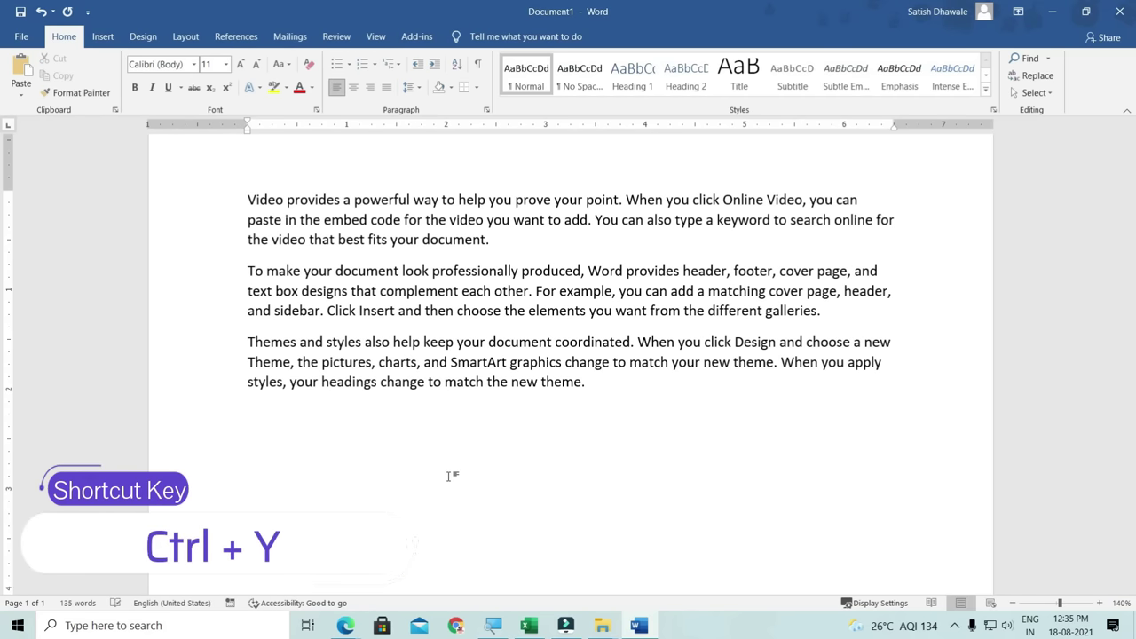
key("ctrl+z")
key("ctrl+y")
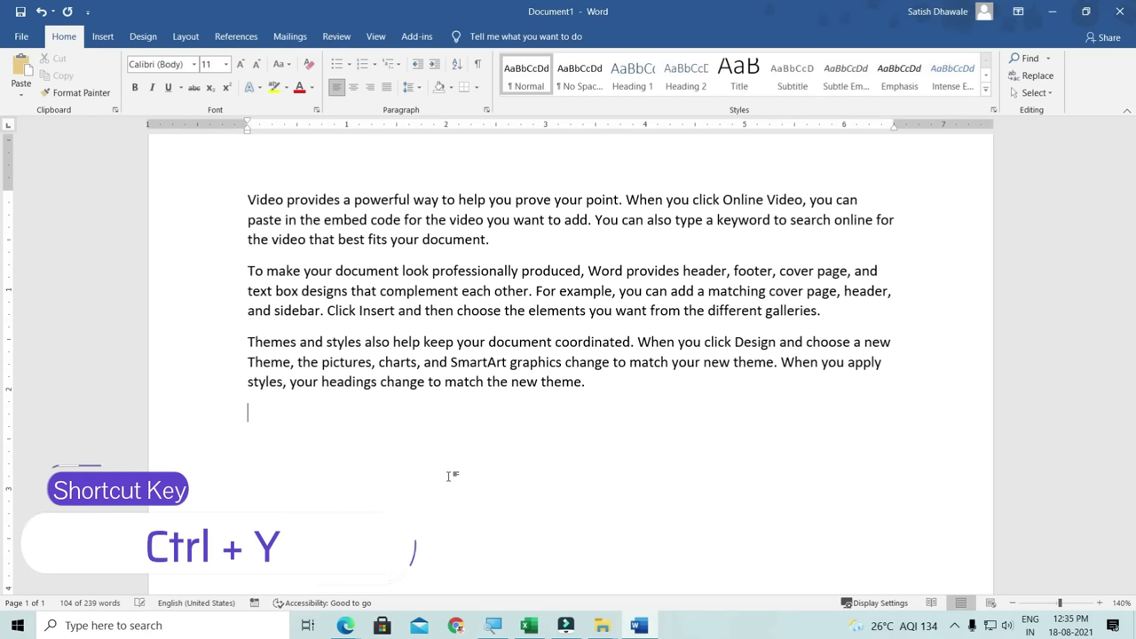
key("ctrl+z")
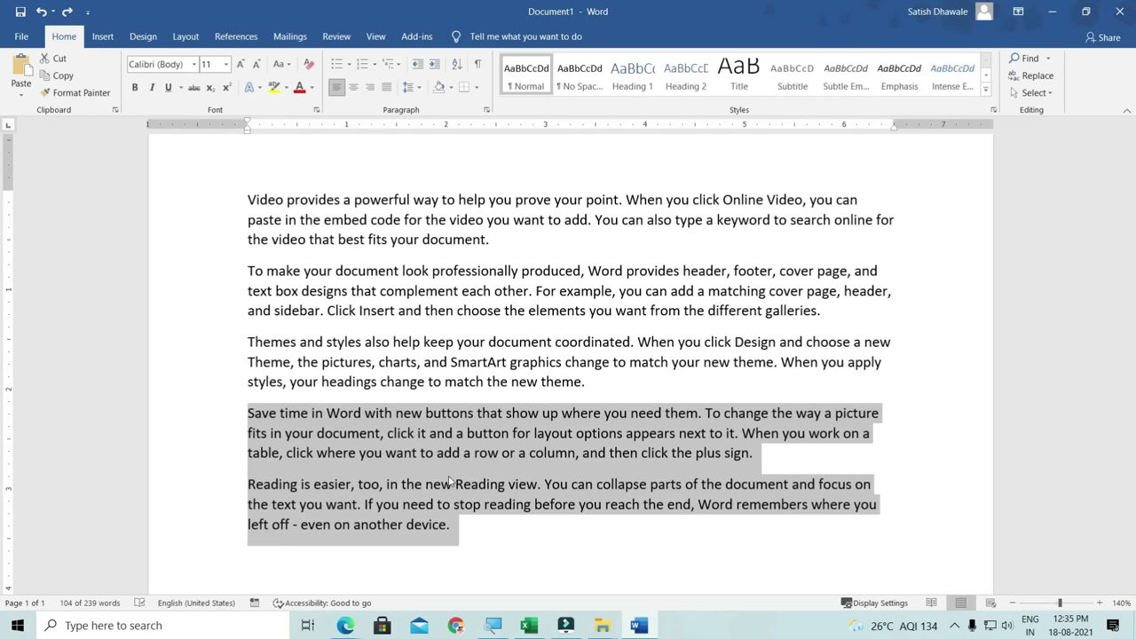
- Try ribbon Bold, Grow Font and Italic on the two paragraphs, then remove italic and bold
left_click(135, 87)
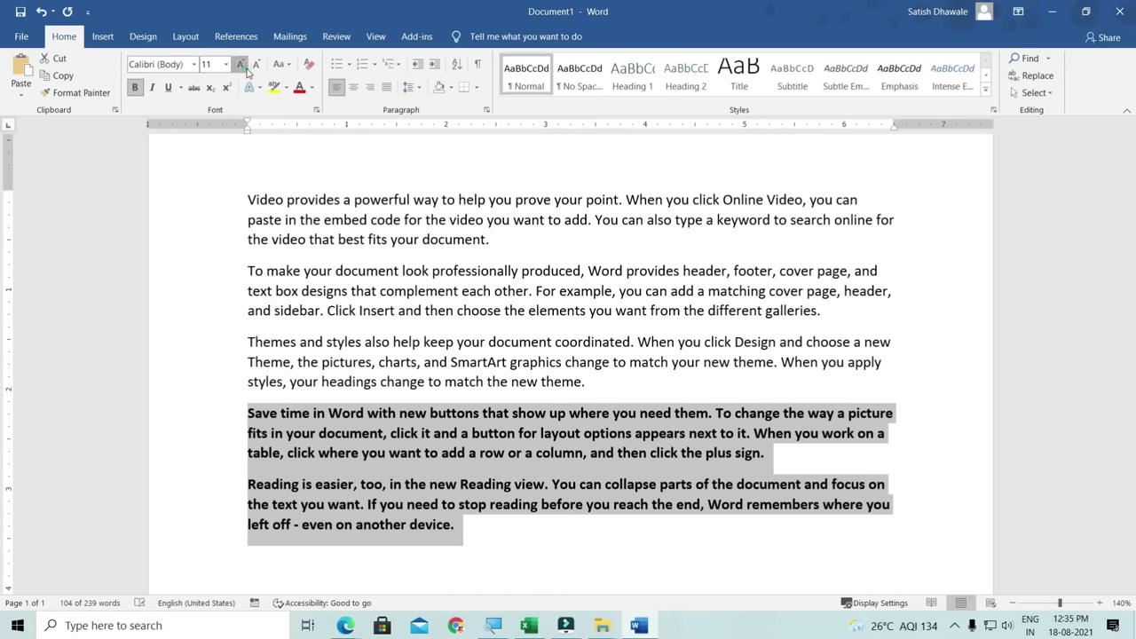
left_click(242, 66)
left_click(282, 64)
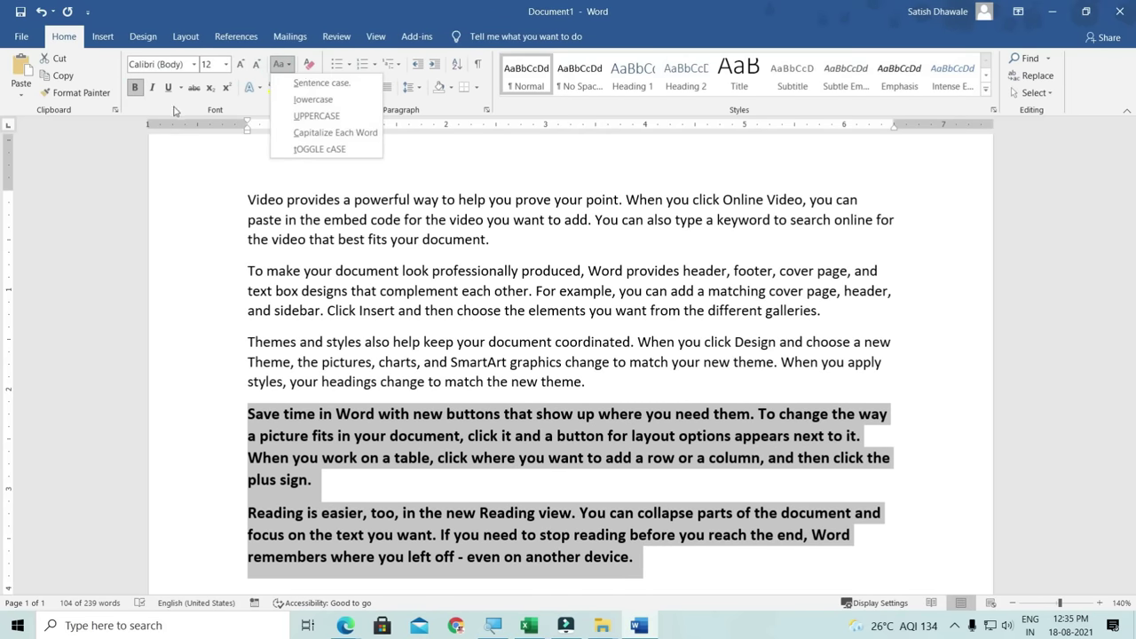
left_click(152, 87)
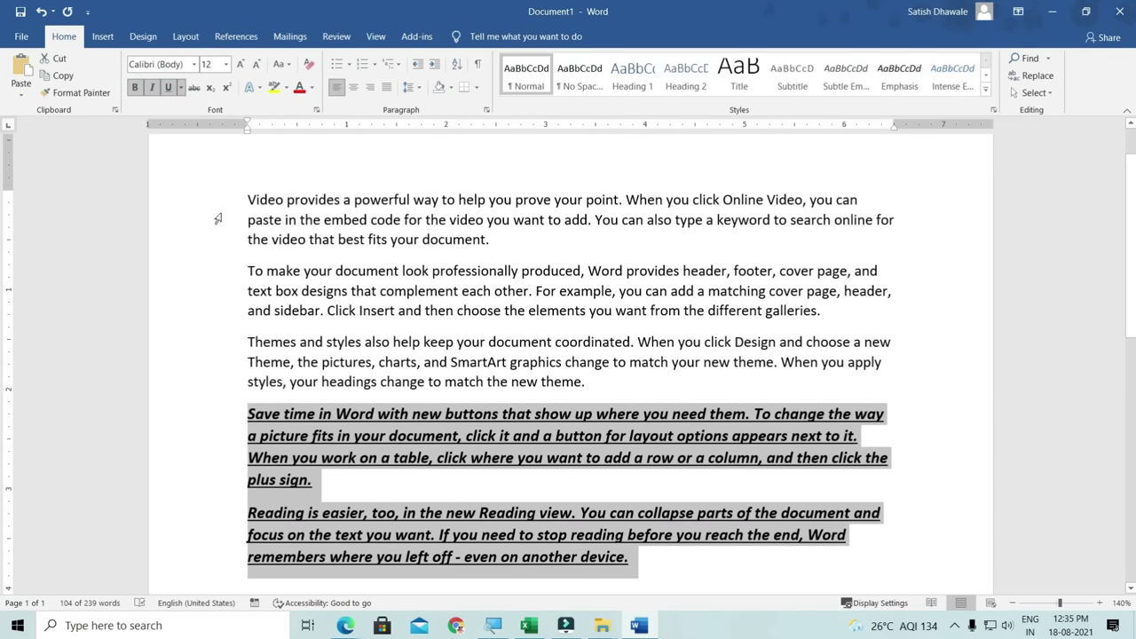
key("ctrl+i")
key("ctrl+b")
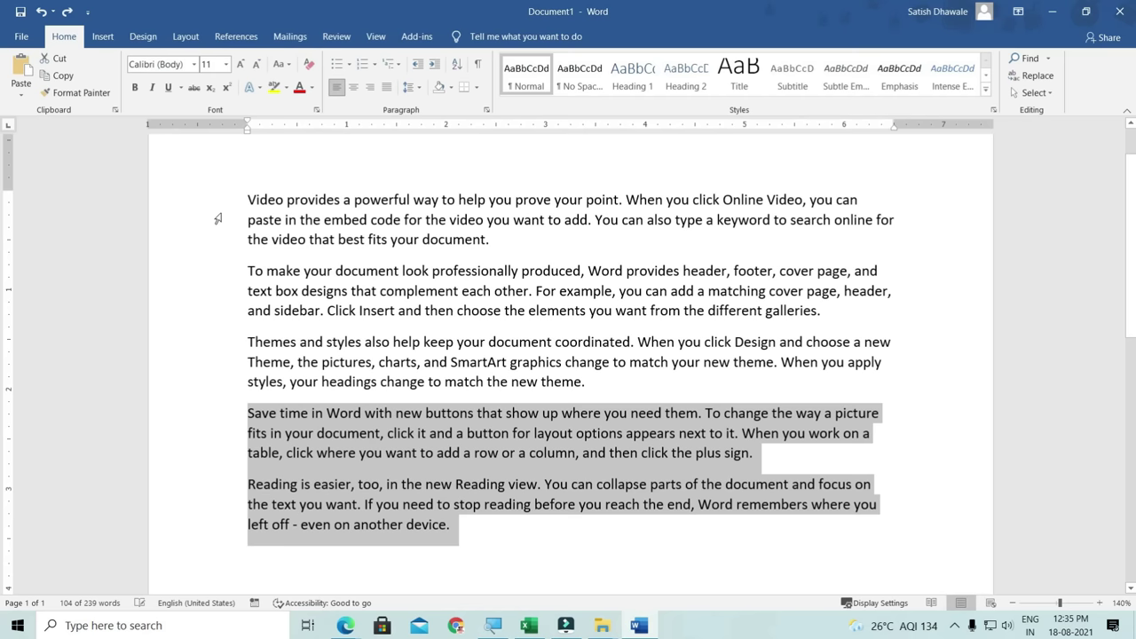
- Make the last two paragraphs bold, italic, 12 pt and underlined with Ctrl+B, Ctrl+I, Ctrl+], Ctrl+U
key("ctrl+b")
key("ctrl+i")
key("ctrl+bracketright")
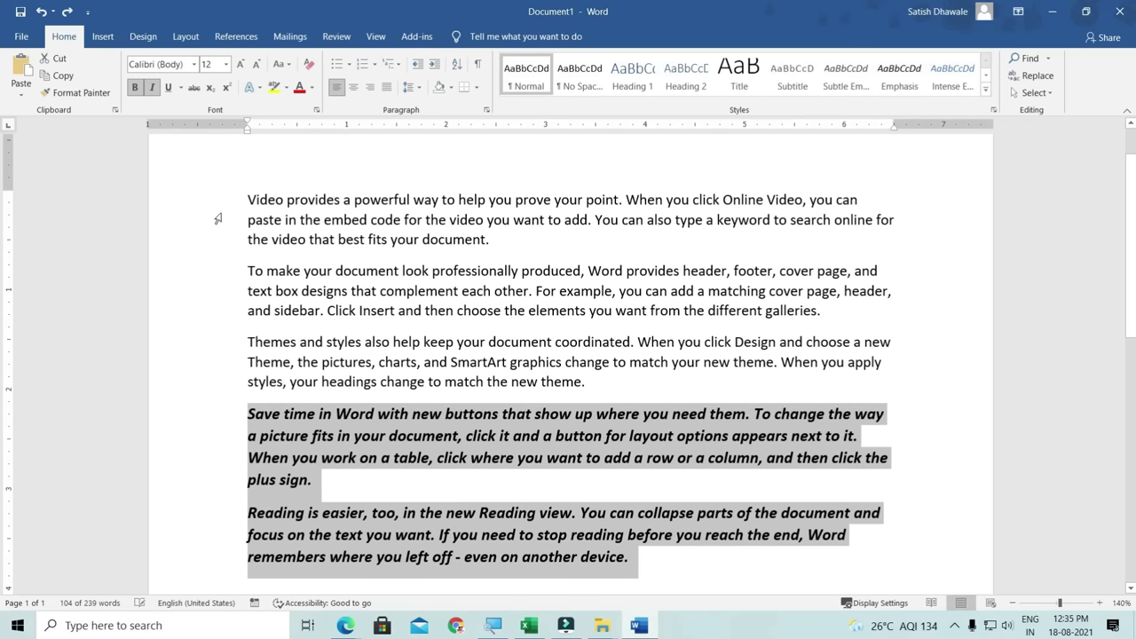
key("ctrl+u")
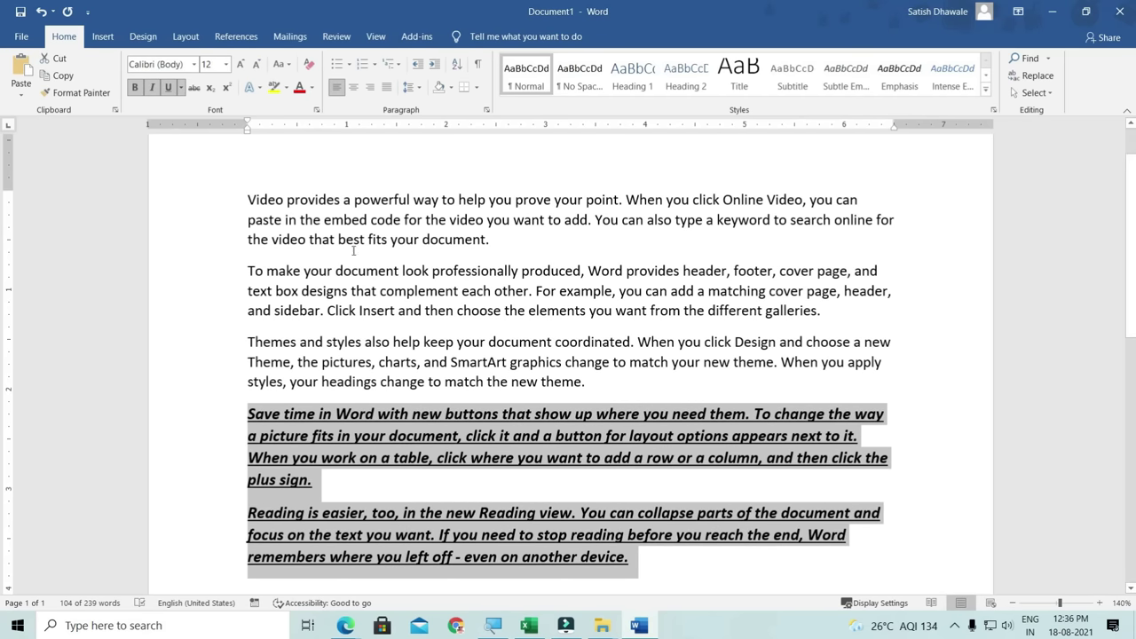
- Add a new empty paragraph after 'device.' at the end of the text
scroll(563, 444, "down", 3)
left_click(563, 471)
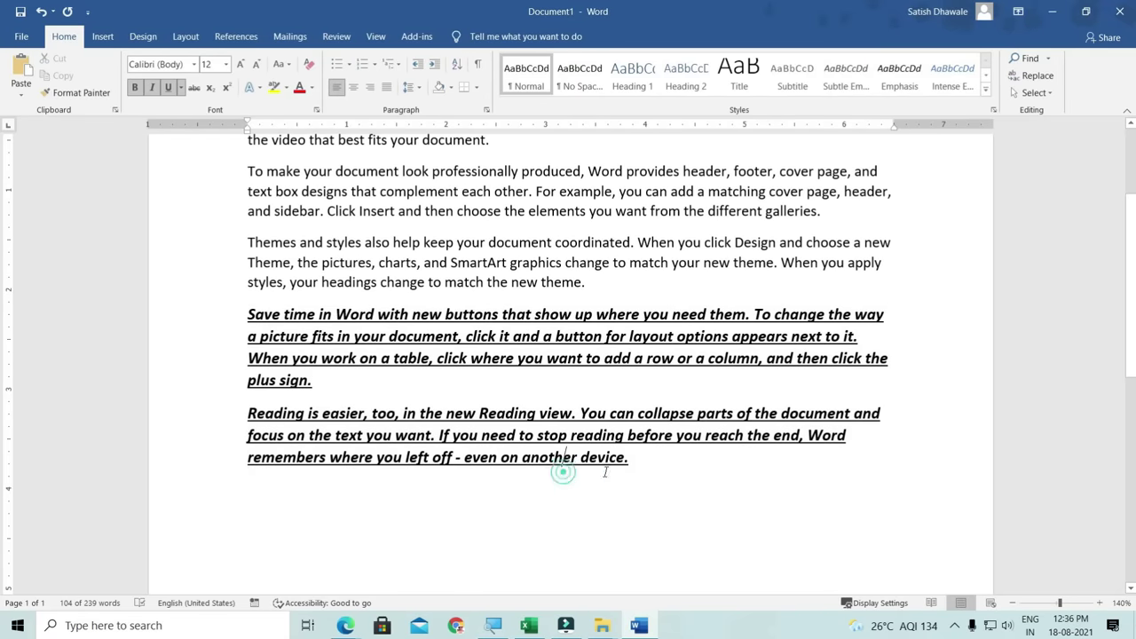
left_click(717, 468)
key("Return")
scroll(709, 468, "down", 3)
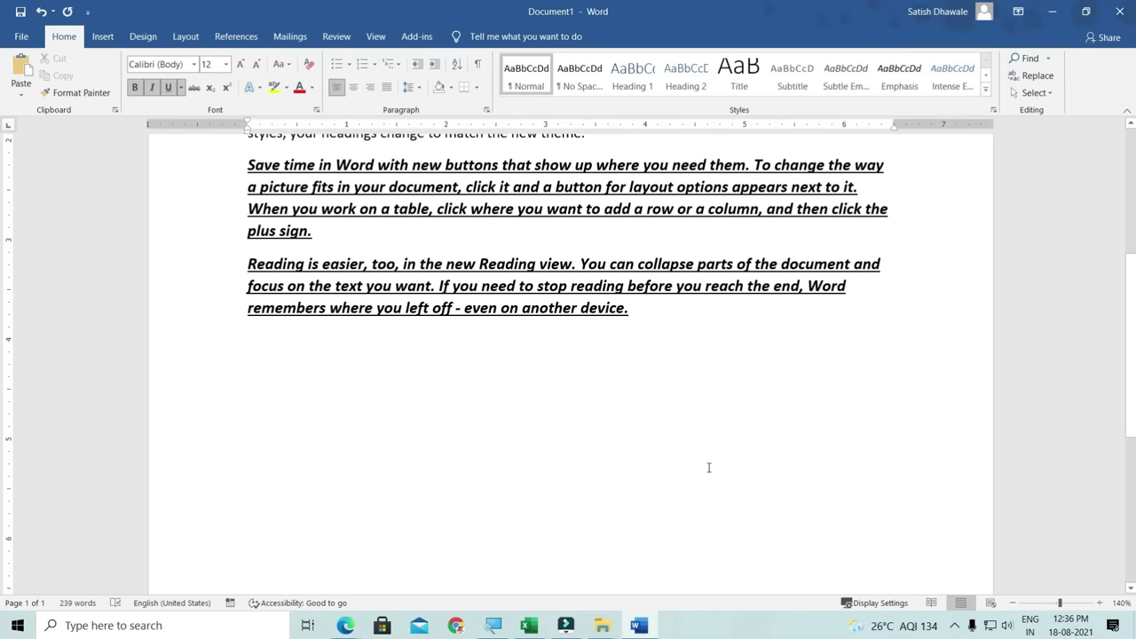
- Launch PowerPoint with 'powerpnt' and open the recent VBA Introduction presentation
key("super+r")
type("powerpnt")
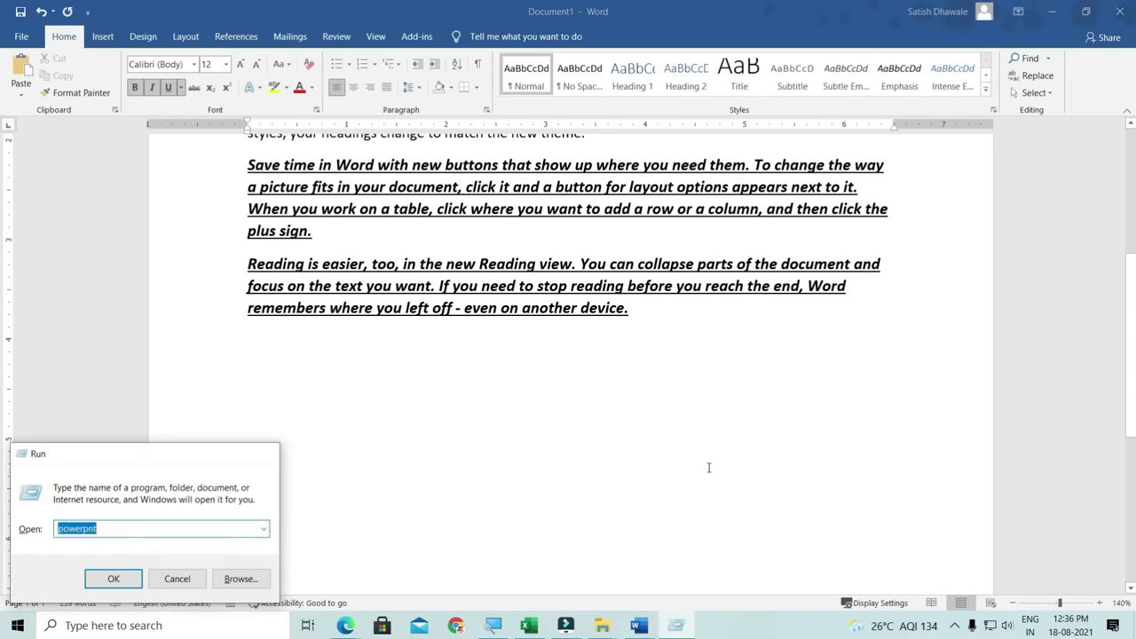
key("Return")
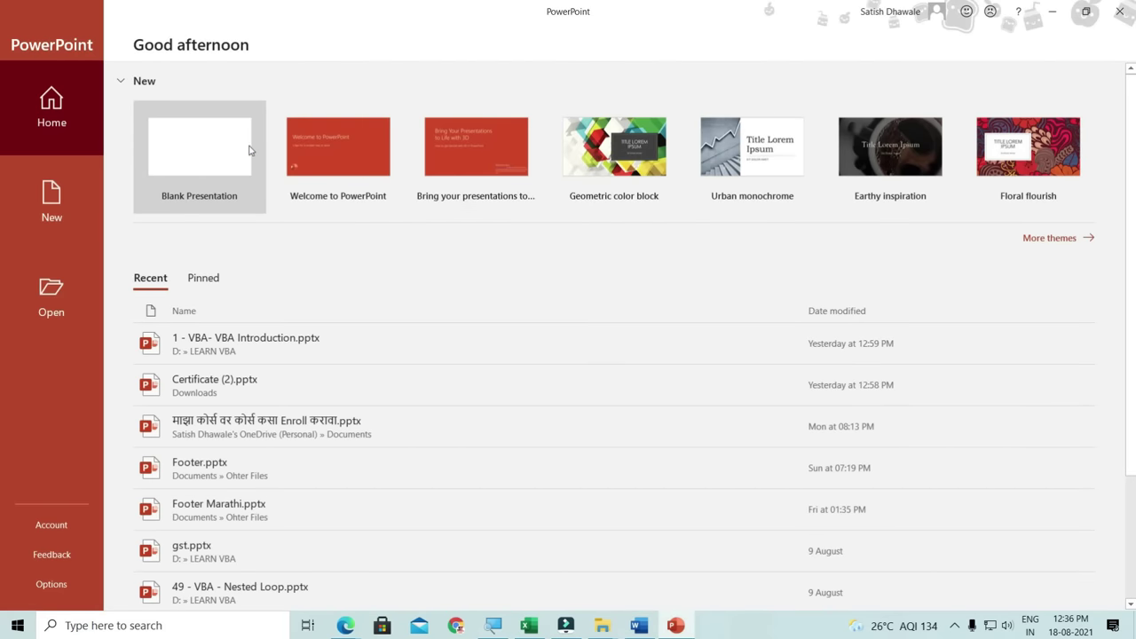
left_click(282, 351)
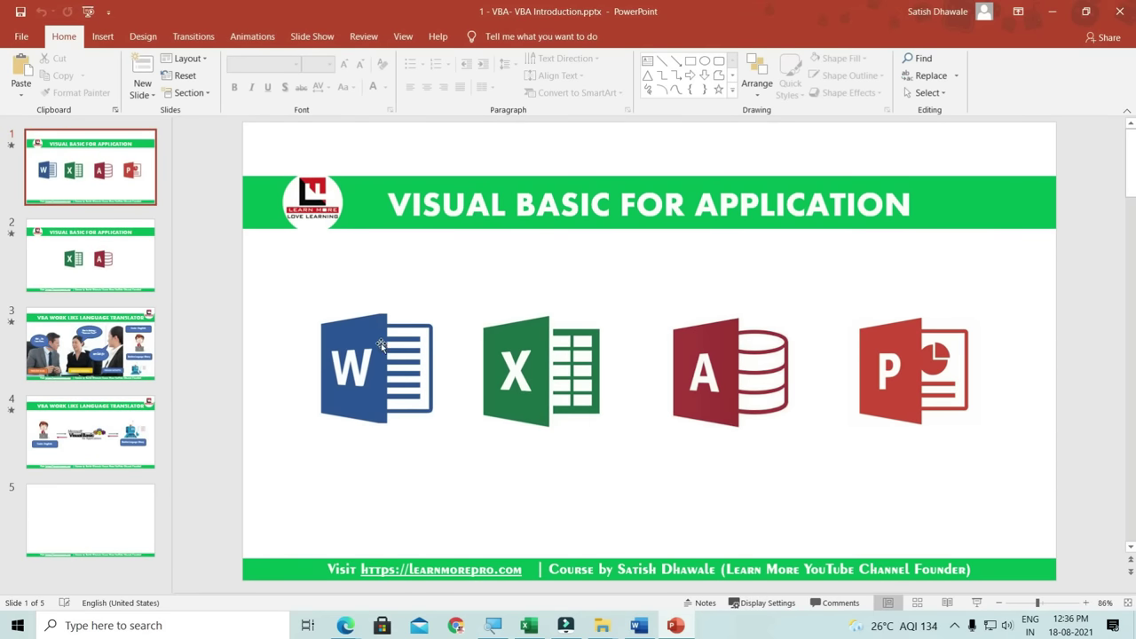
- Duplicate the Word and Excel logos on slide 1, drag the copies below, and minimize PowerPoint
left_click(368, 330)
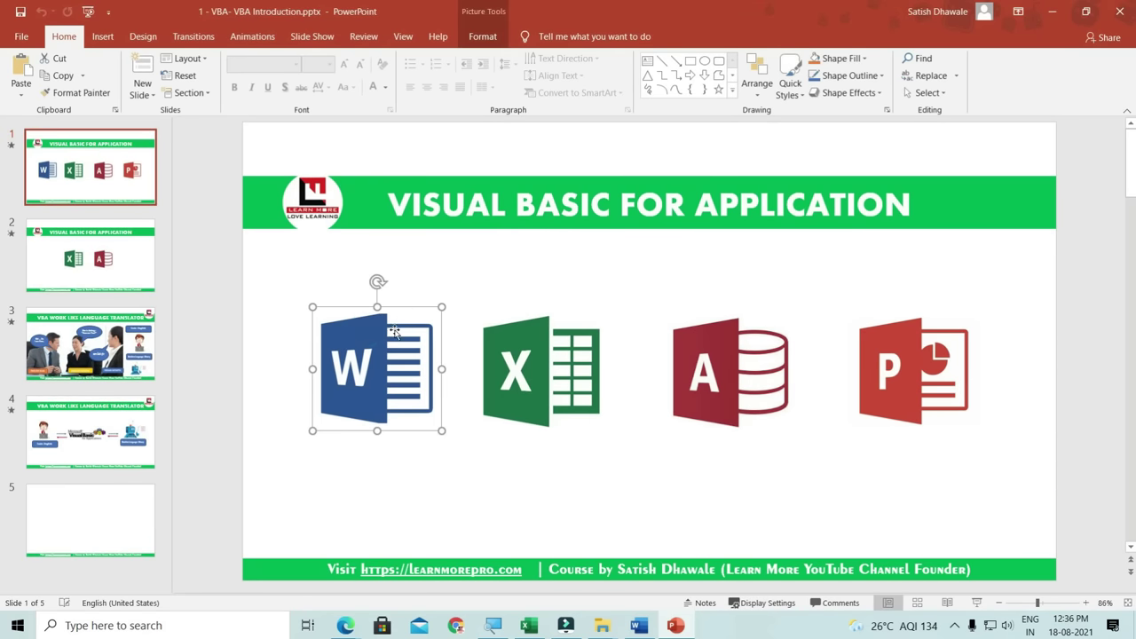
key("ctrl+d")
mouse_move(397, 336)
left_mouse_down()
mouse_move(395, 460)
mouse_move(330, 462)
left_mouse_up()
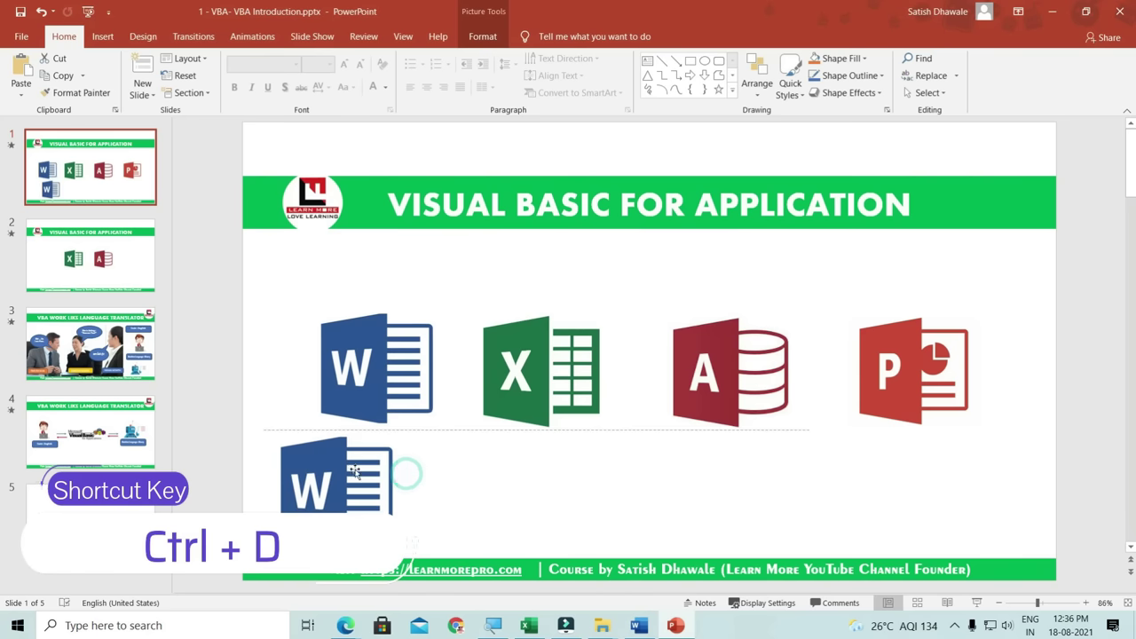
left_click(522, 360)
key("ctrl+d")
left_click_drag(521, 359, 507, 442)
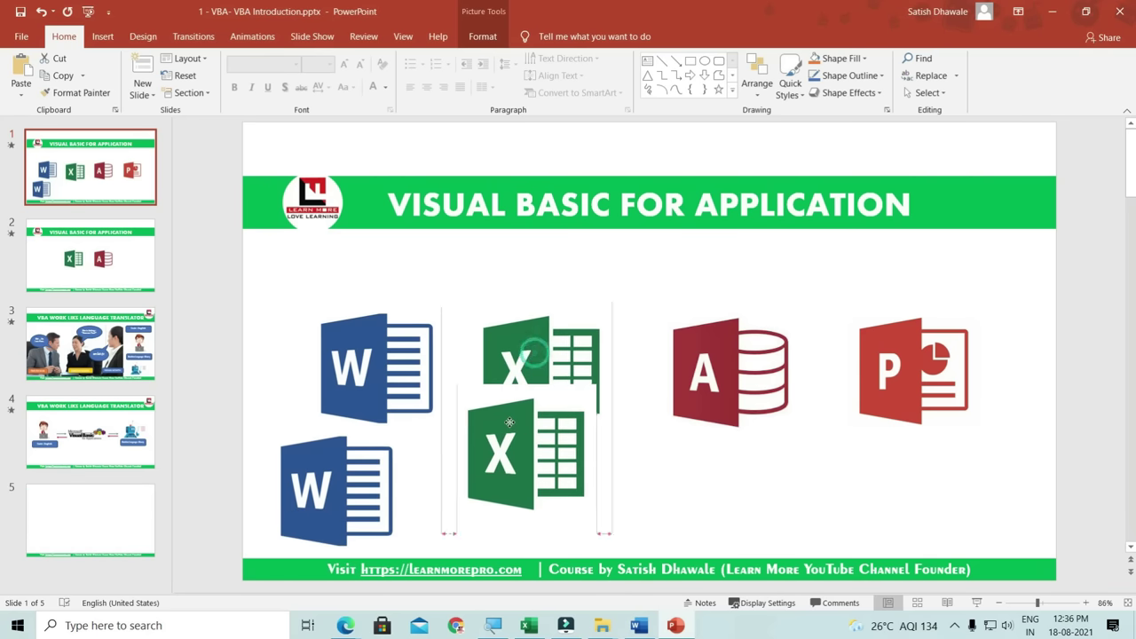
left_click(1055, 14)
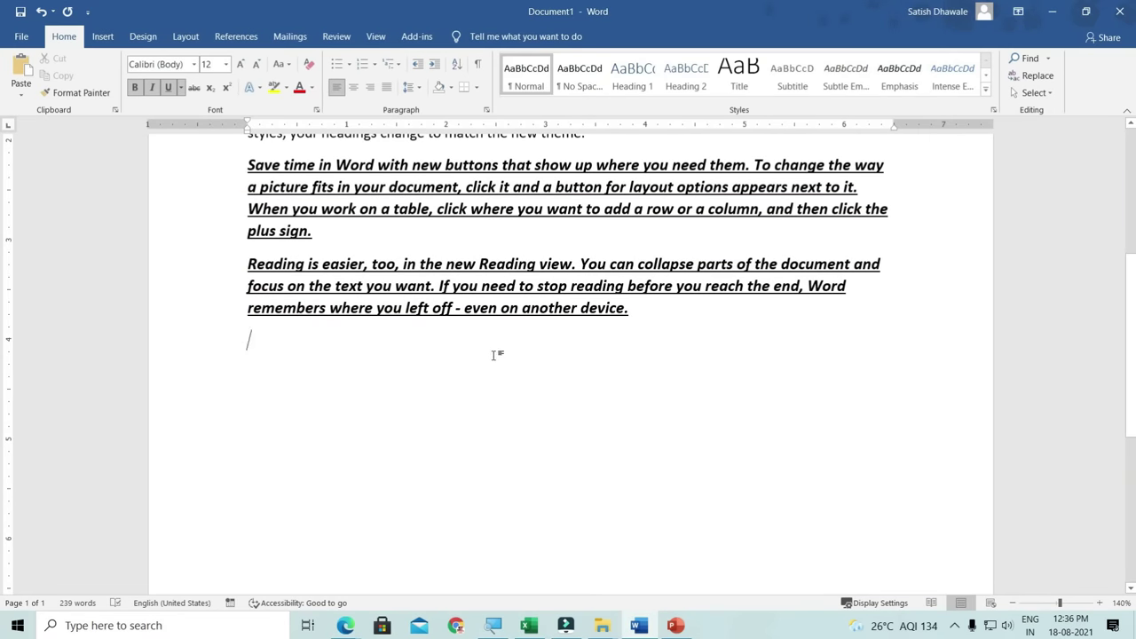
key("ctrl+d")
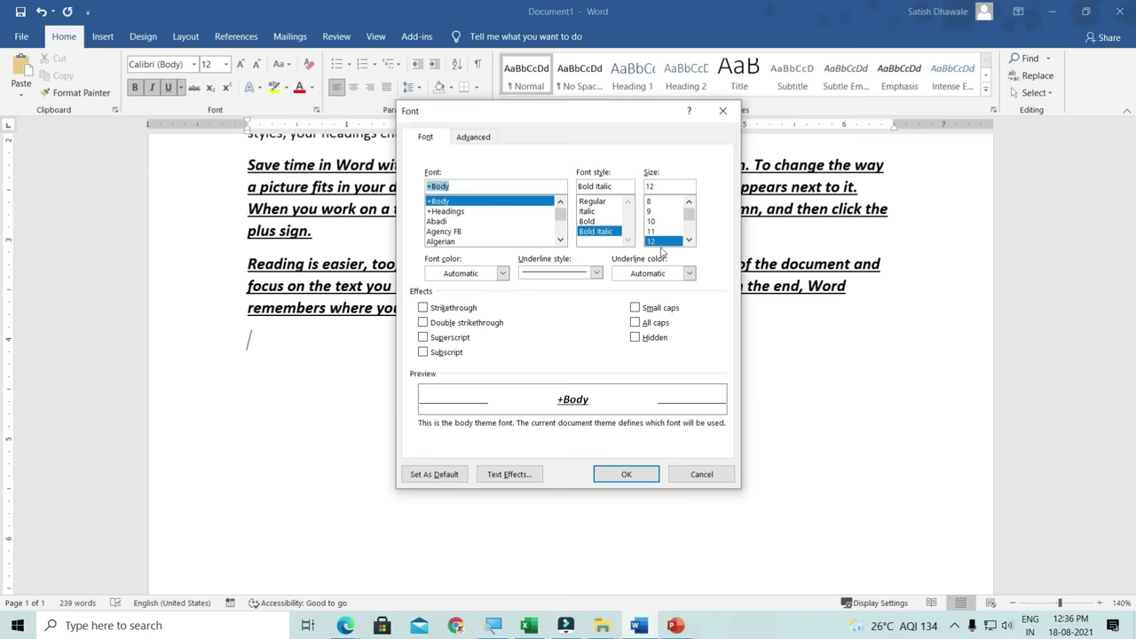
left_click(722, 111)
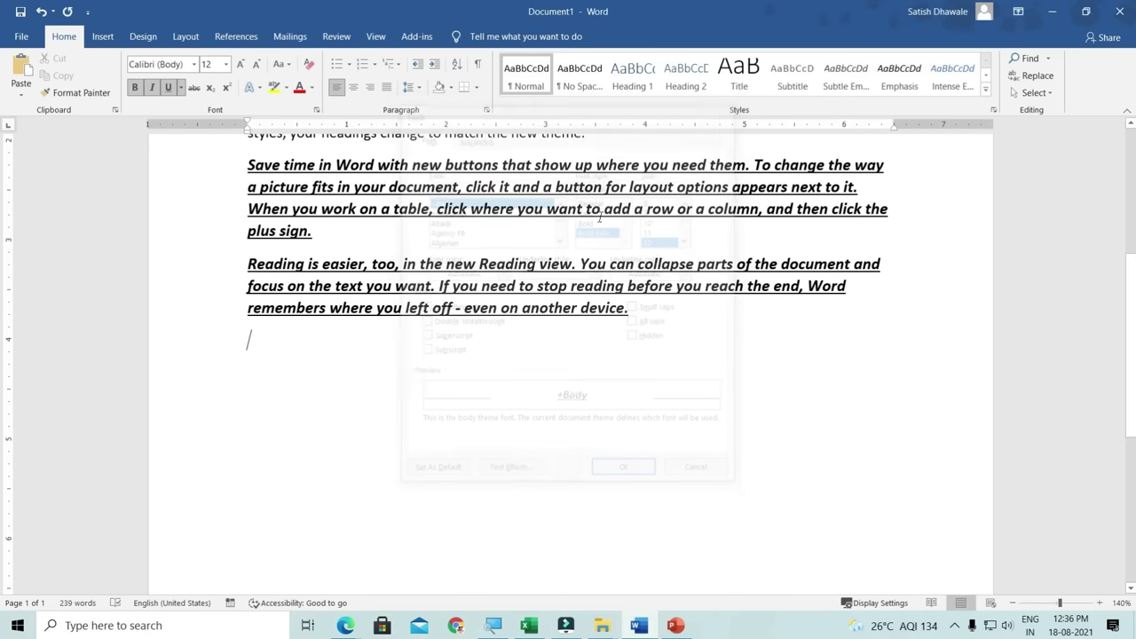
left_click(316, 109)
left_click(720, 113)
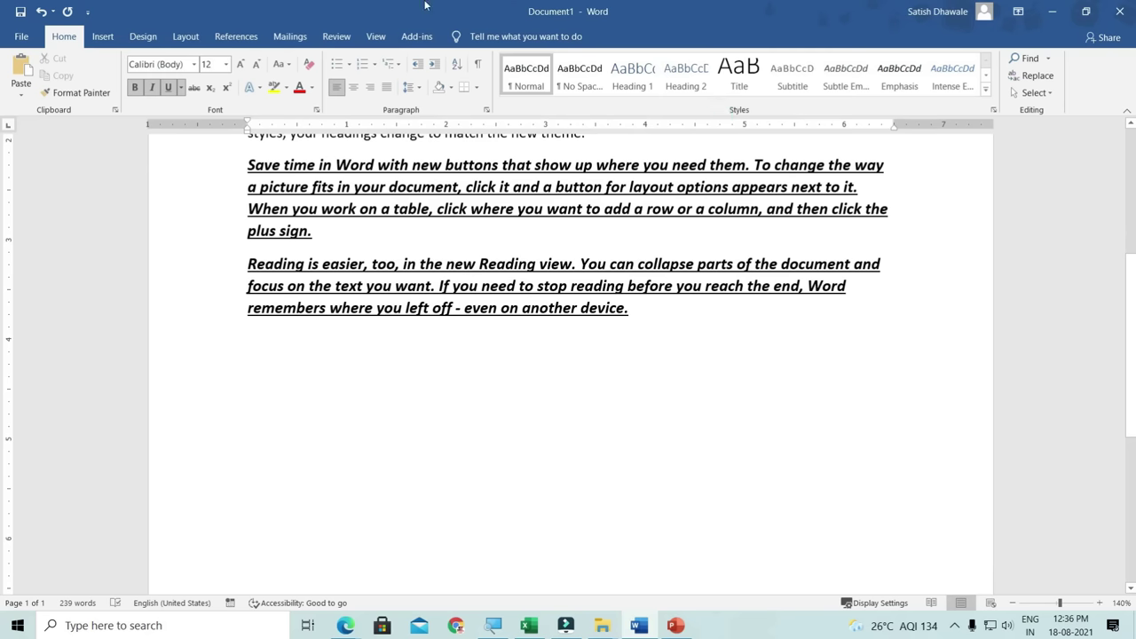
left_click(103, 36)
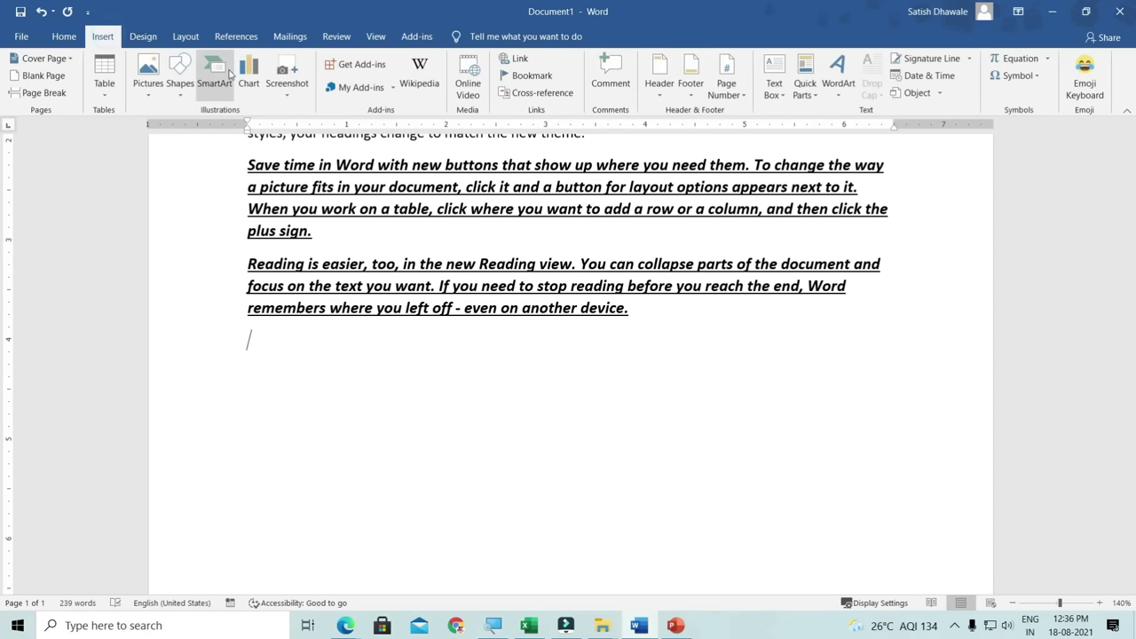
left_click(180, 71)
left_click(187, 206)
left_click_drag(285, 344, 474, 477)
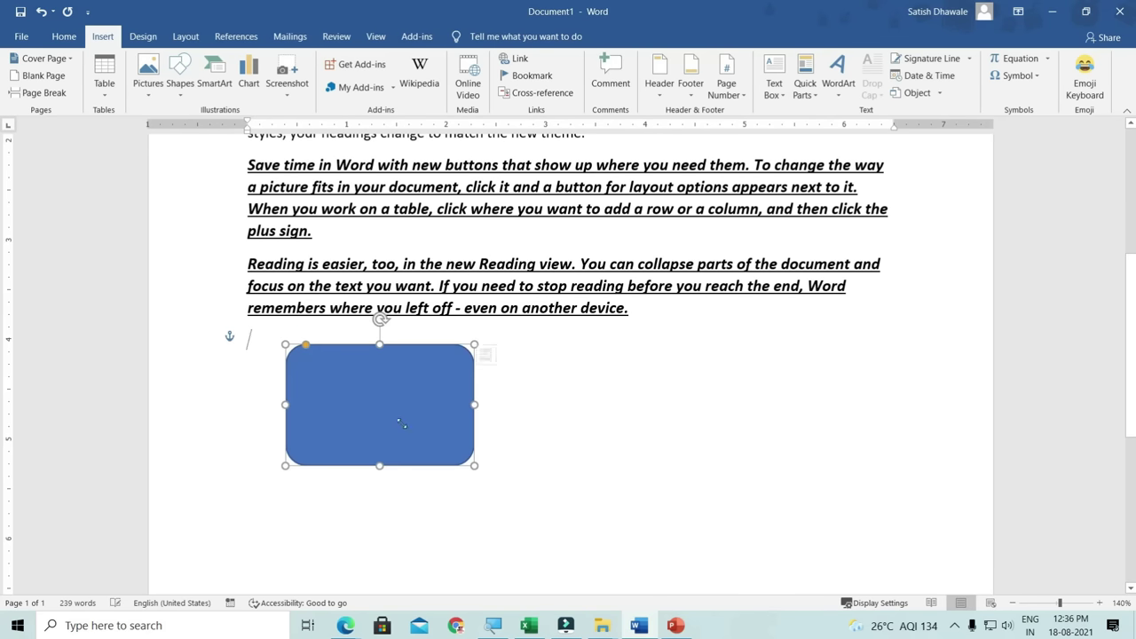
mouse_move(416, 405)
left_mouse_down()
mouse_move(424, 414)
mouse_move(617, 397)
left_mouse_up()
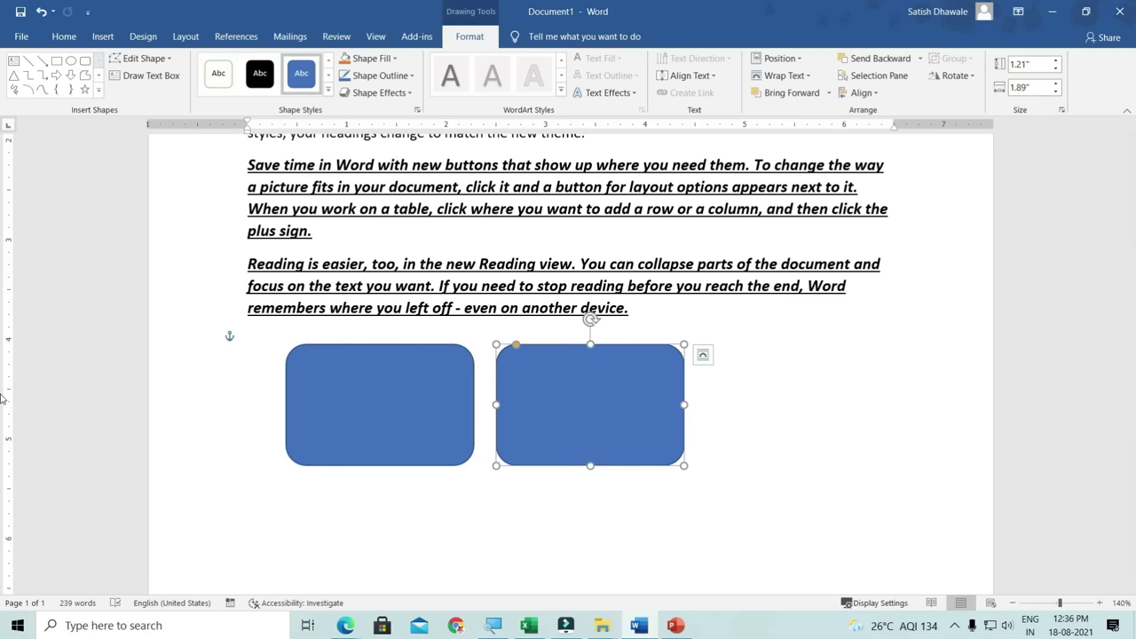
left_click(601, 426)
key("Delete")
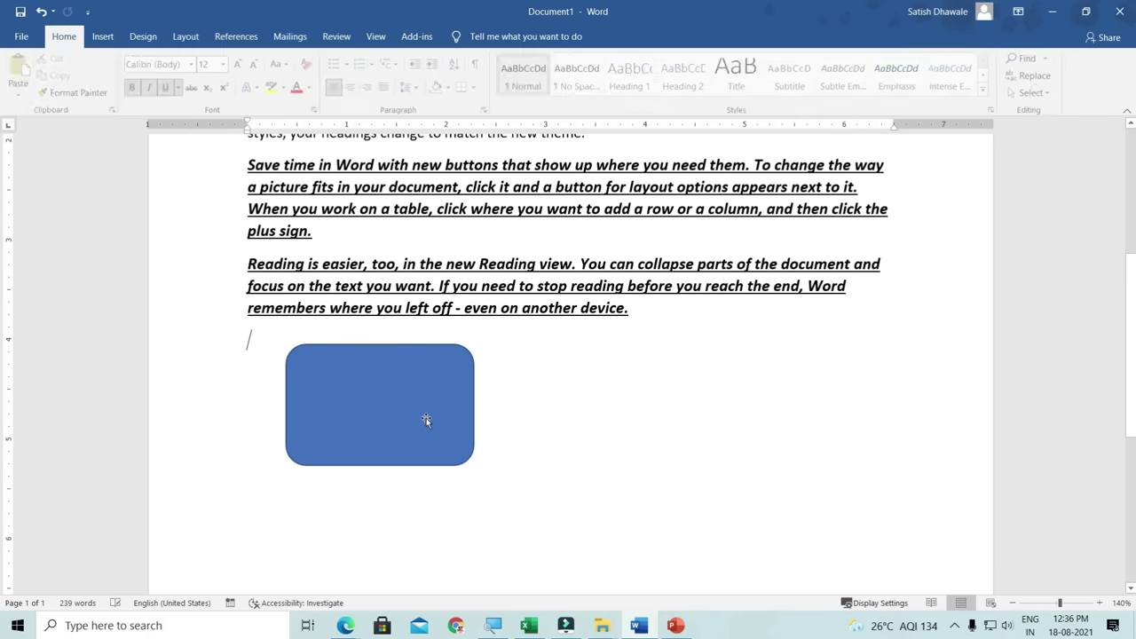
scroll(400, 414, "up", 1)
scroll(400, 413, "up", 2)
scroll(399, 412, "up", 2)
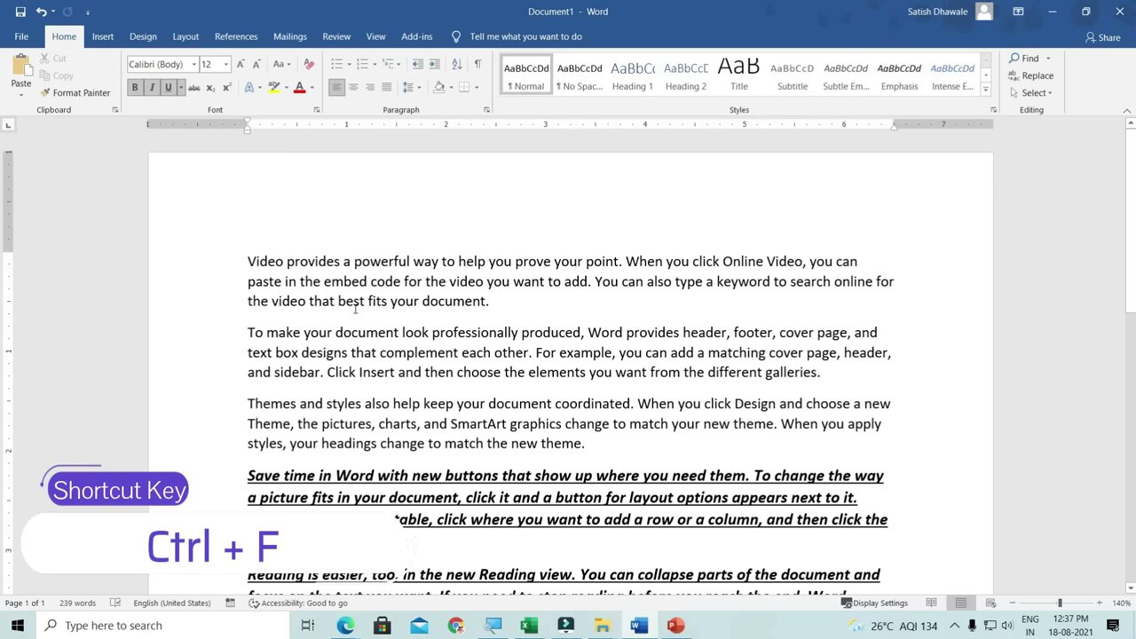
left_click(248, 261)
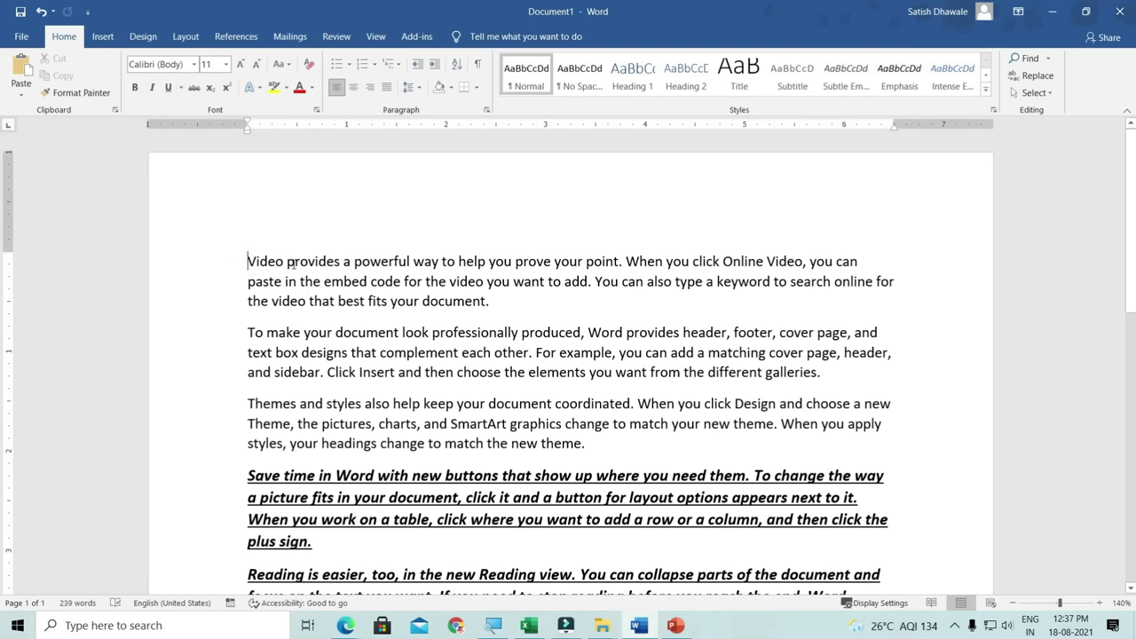
key("ctrl+f")
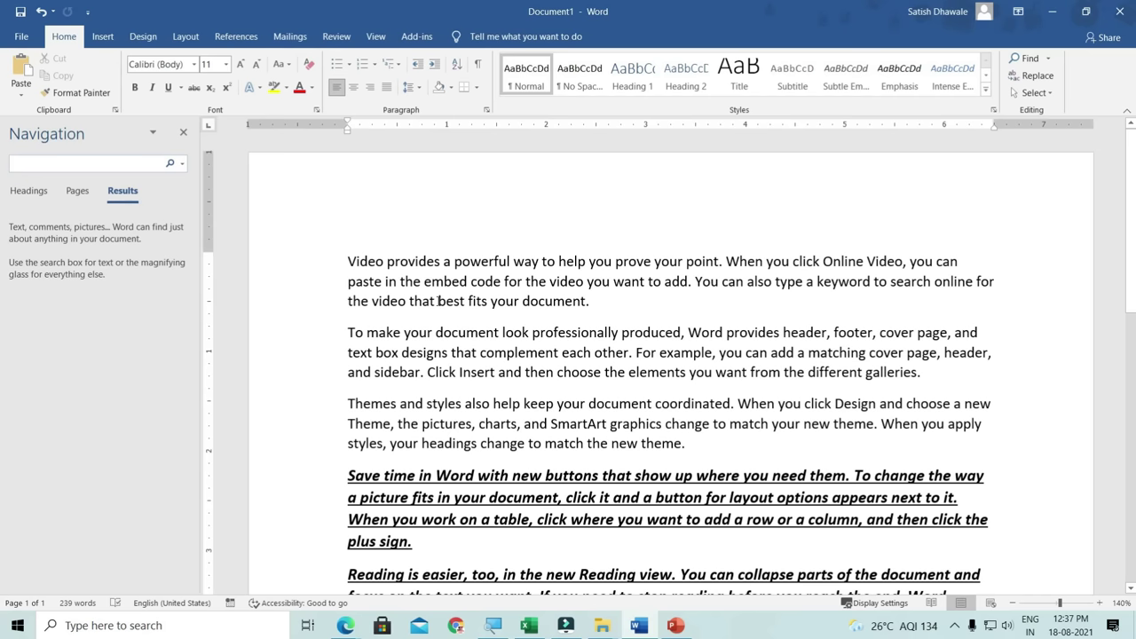
type("DOCUME")
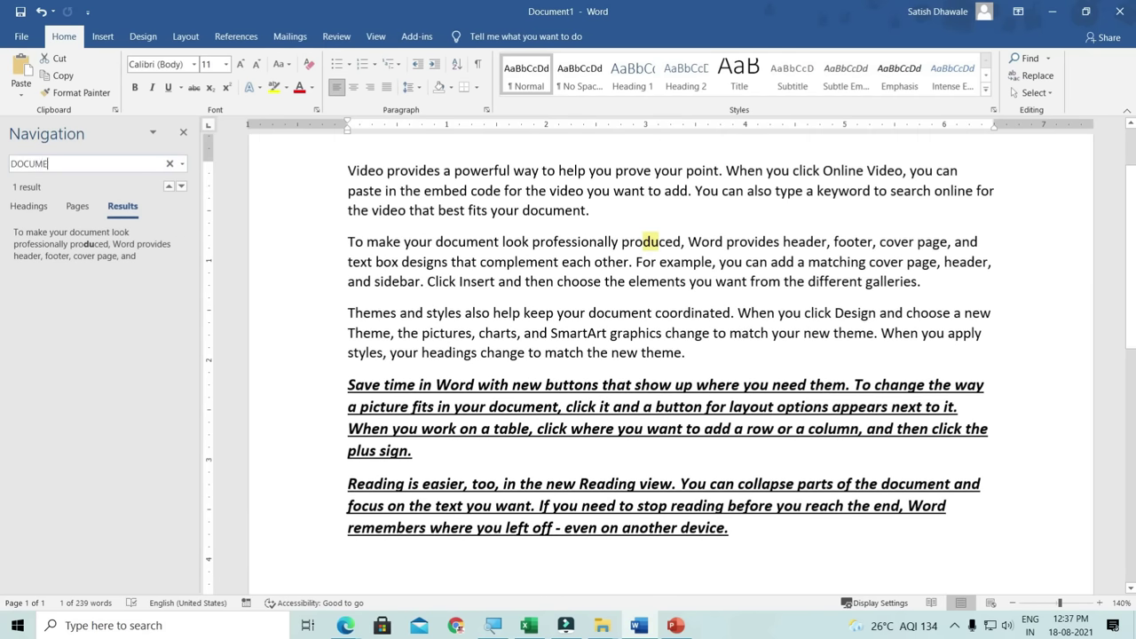
type("NT")
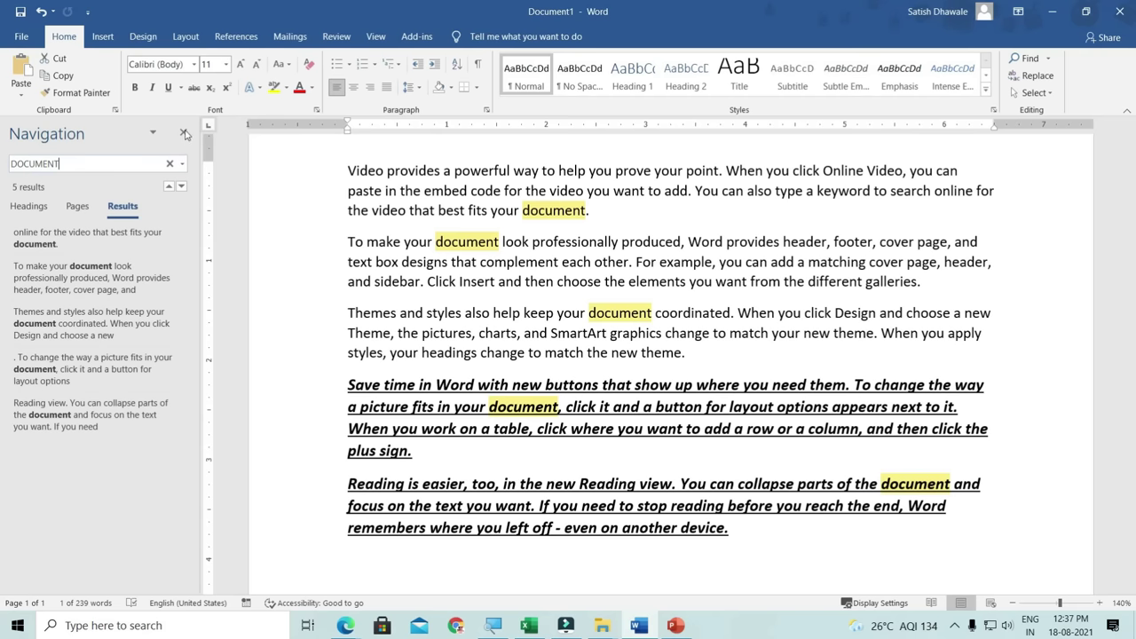
left_click(184, 134)
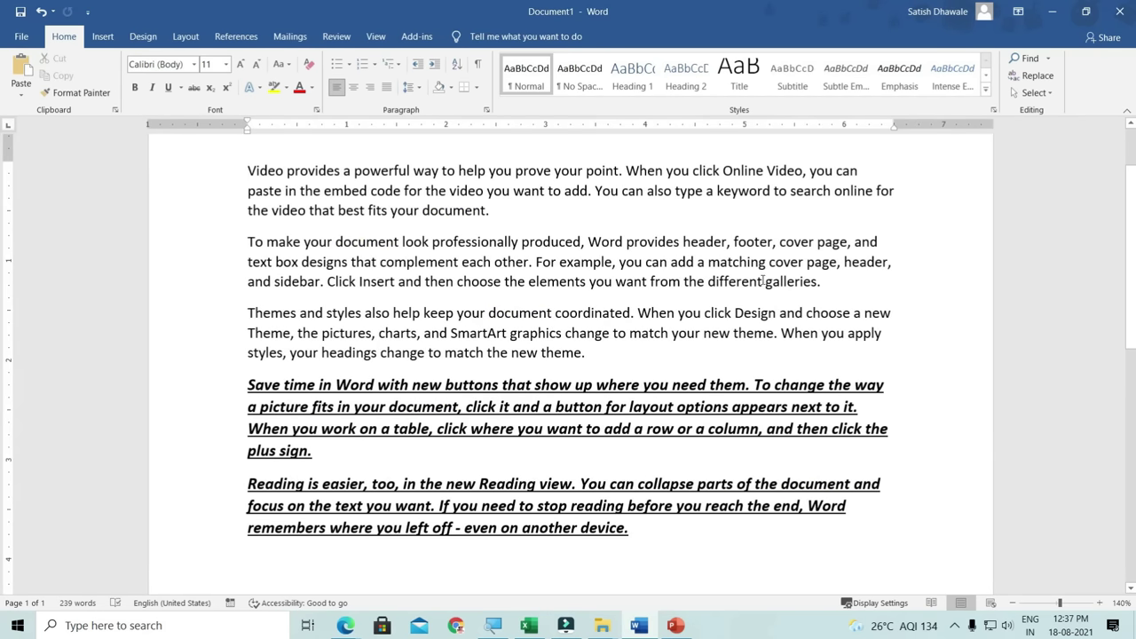
key("ctrl+f")
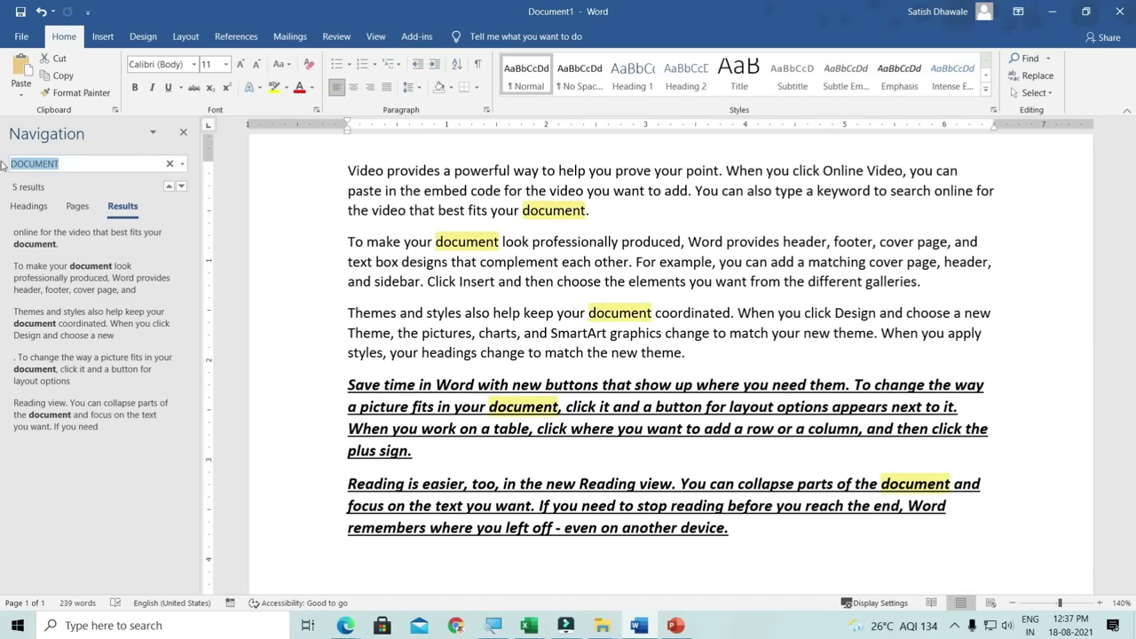
left_click(183, 132)
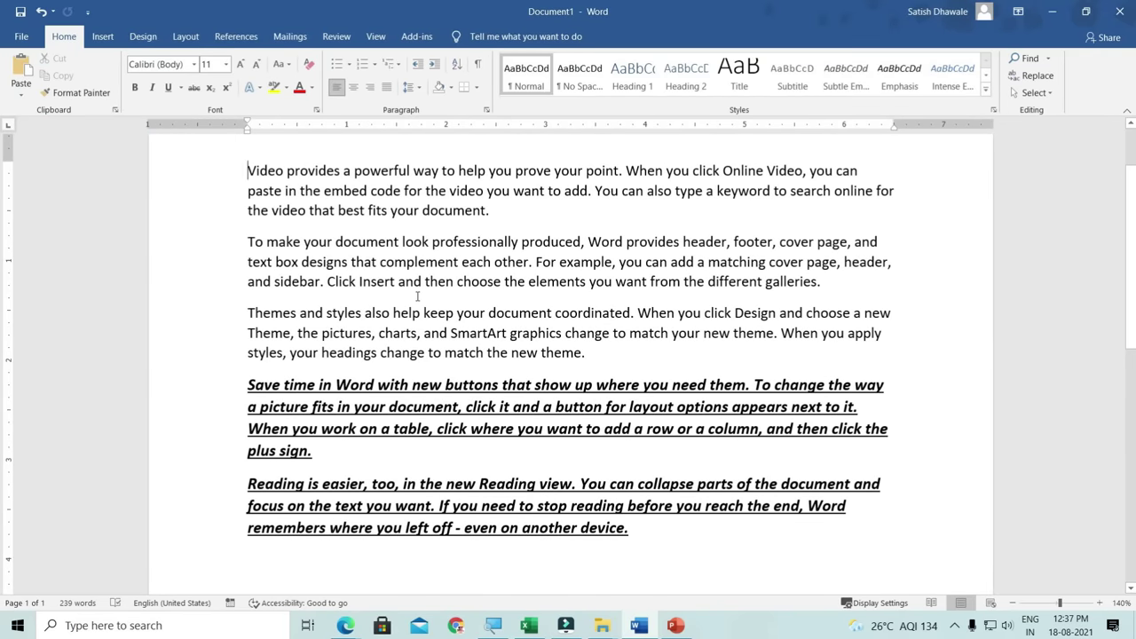
- Replace all 5 occurrences of 'Document' with 'File' using Find and Replace
key("ctrl+h")
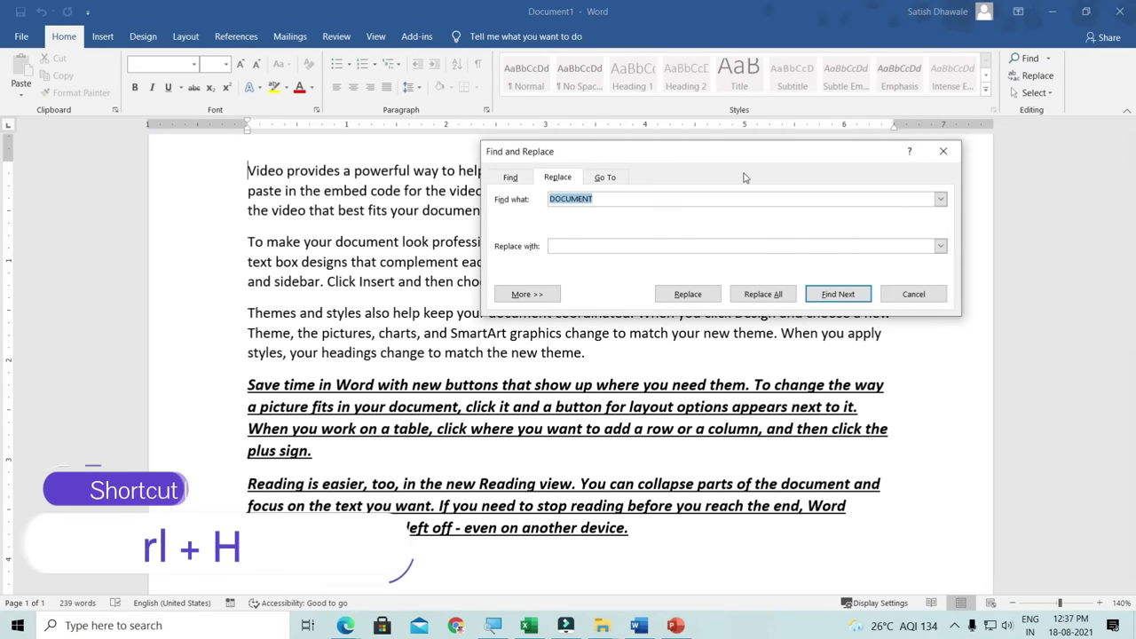
left_click_drag(741, 160, 597, 226)
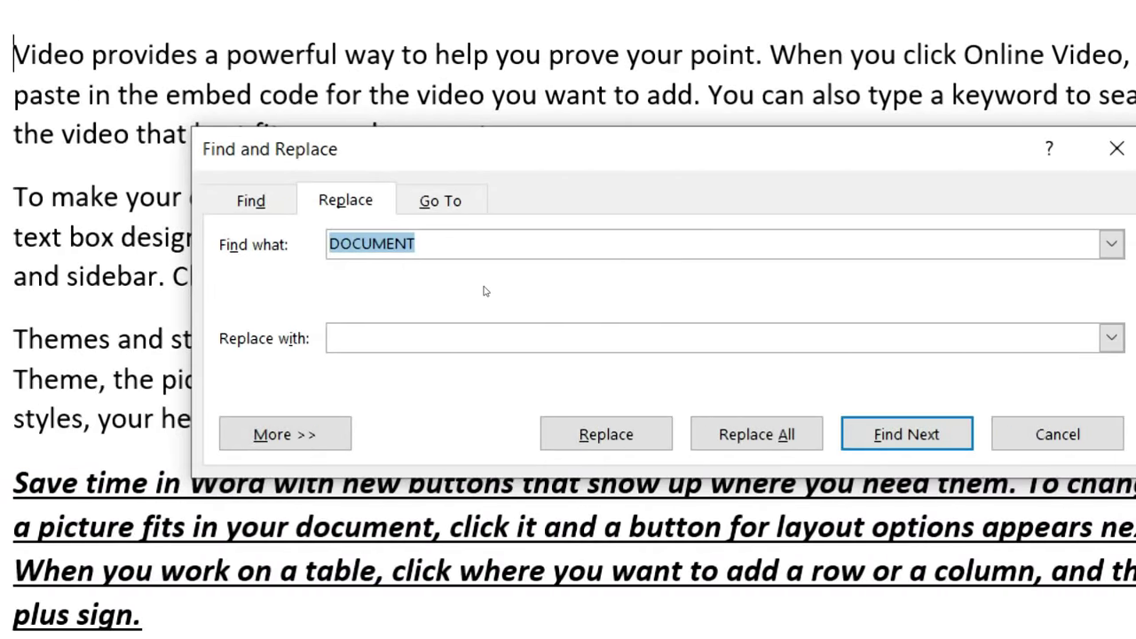
key("BackSpace")
type("D")
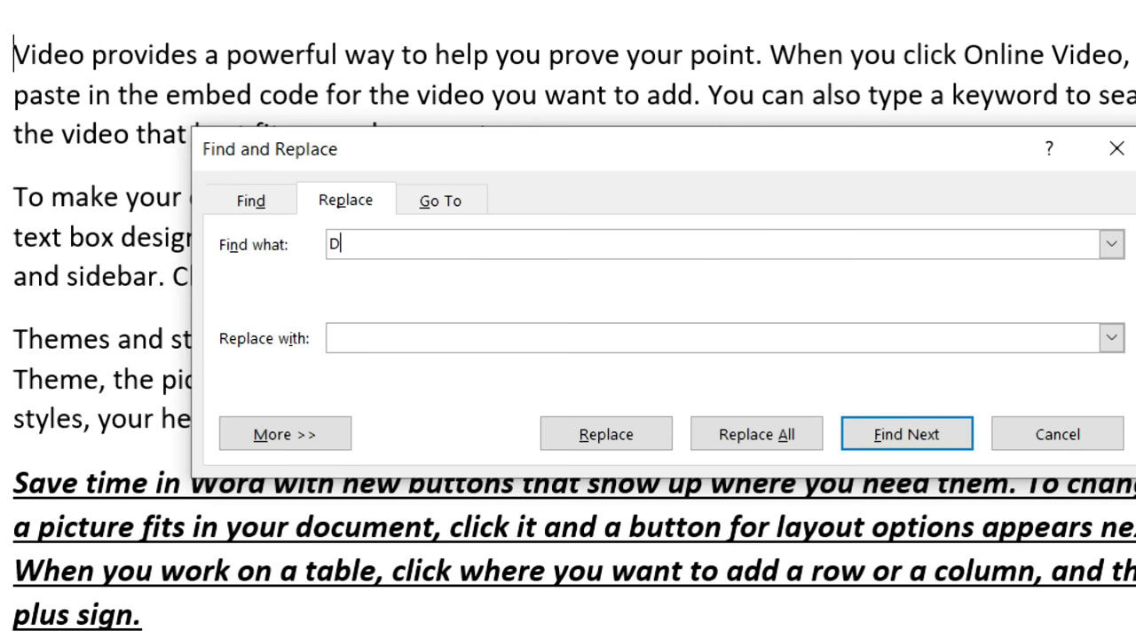
type("ocument")
left_click(330, 337)
type("F")
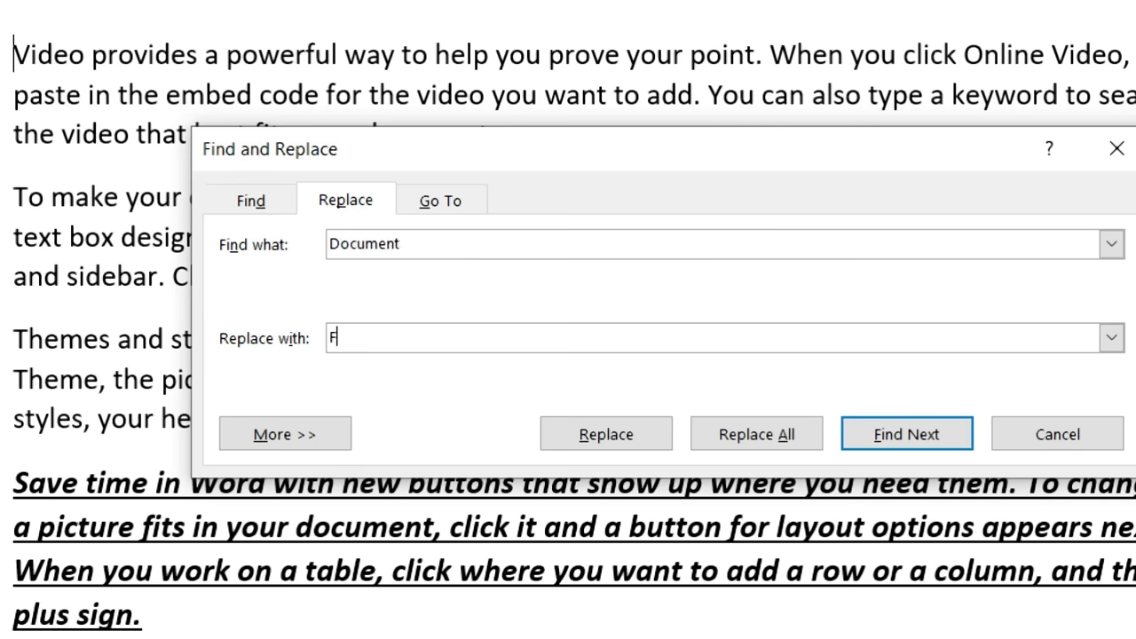
type("ile")
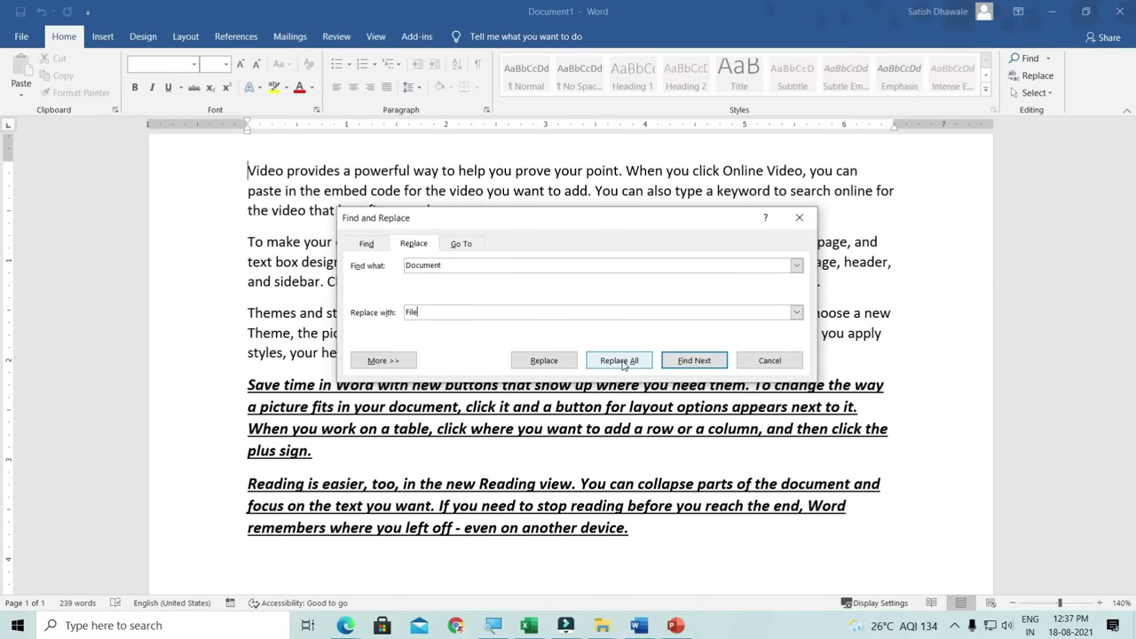
left_click(622, 361)
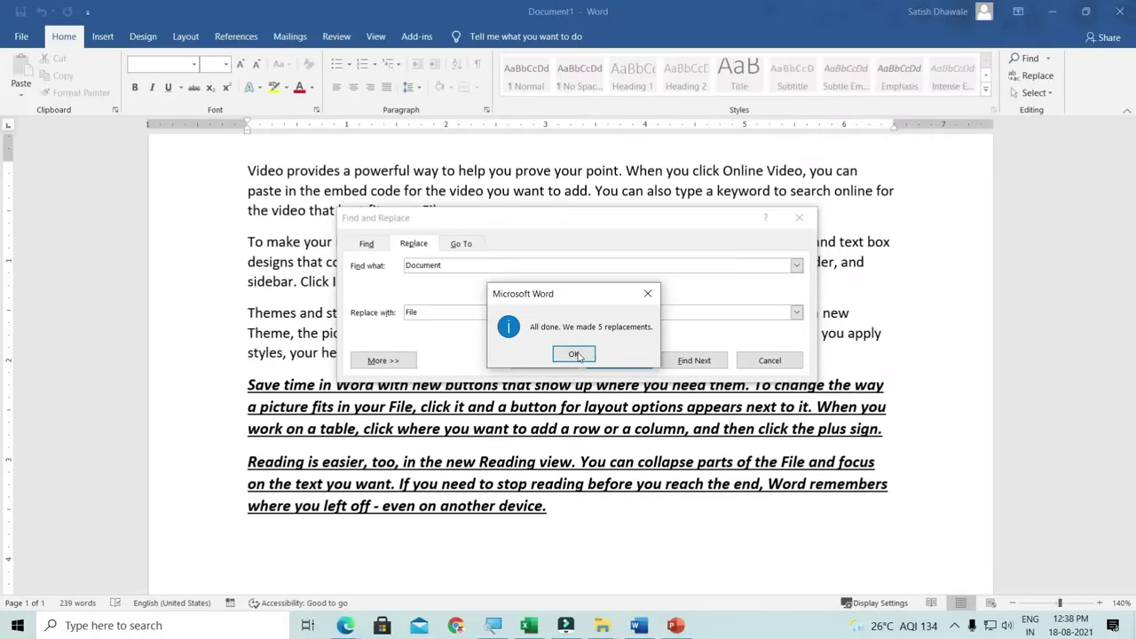
left_click(575, 355)
left_click(798, 363)
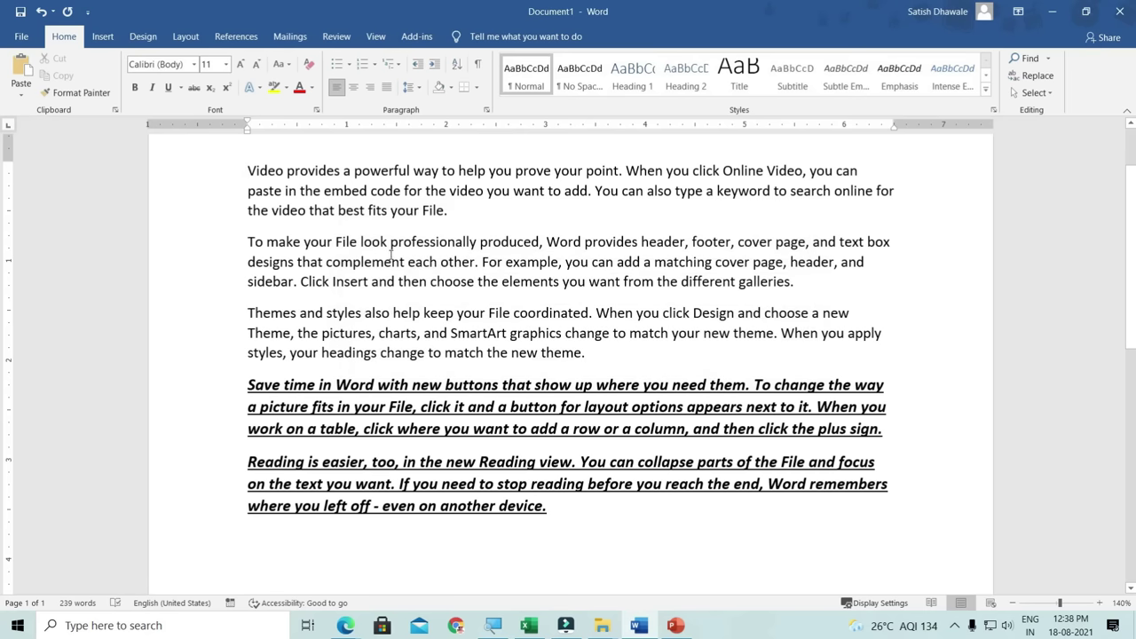
- Copy the whole text and paste it repeatedly to reach 2390 words over five pages, then open Go To
double_click(347, 241)
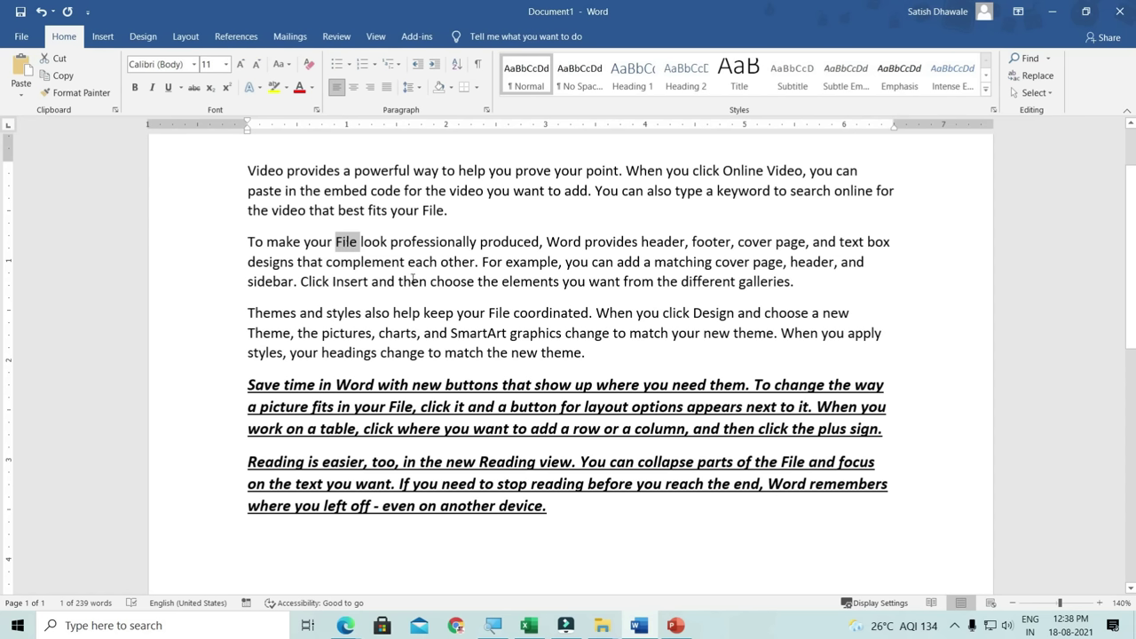
left_click(502, 325)
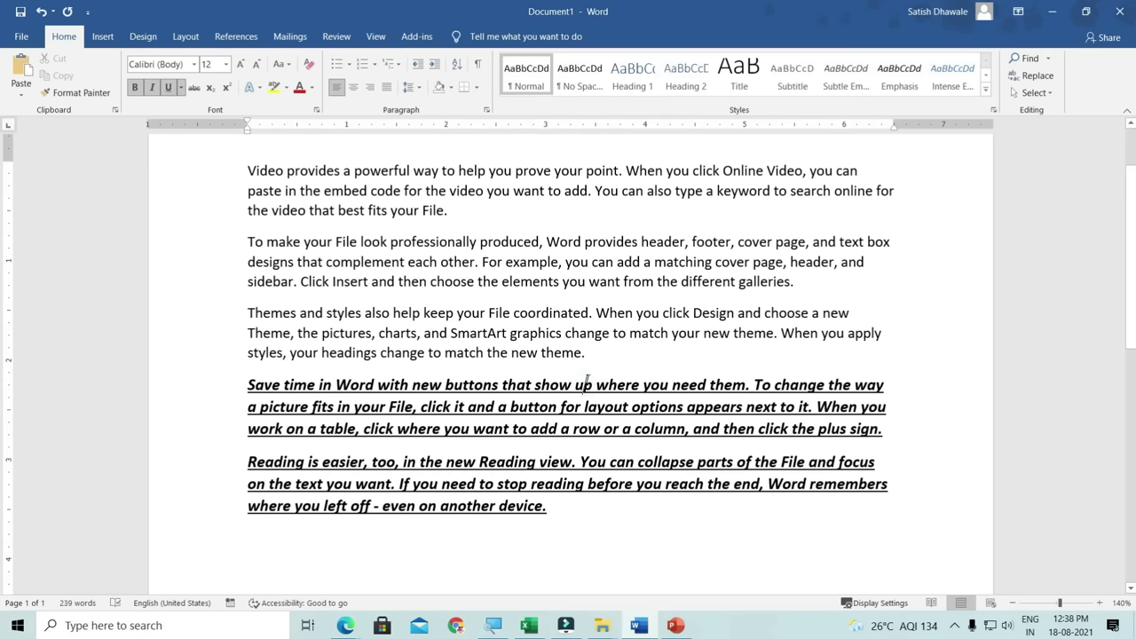
key("ctrl+a")
key("ctrl+c")
key("ctrl+v")
key("ctrl+v")
key("ctrl+v")
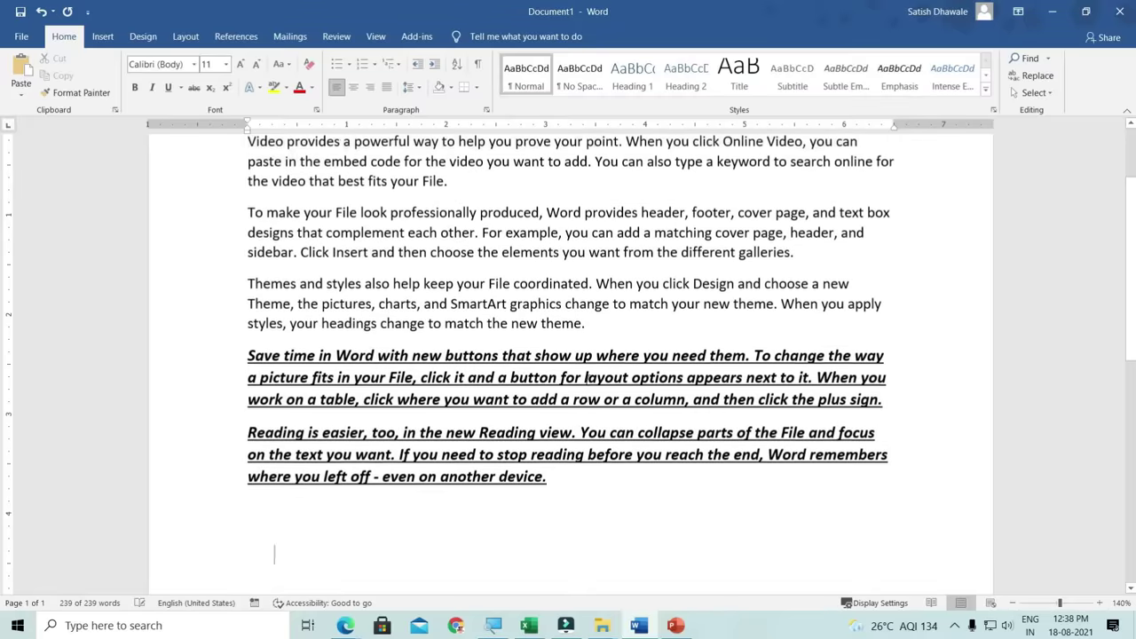
key("ctrl+v")
key("ctrl+v")
key("ctrl+v")
key("ctrl+v")
key("ctrl+v")
key("ctrl+v")
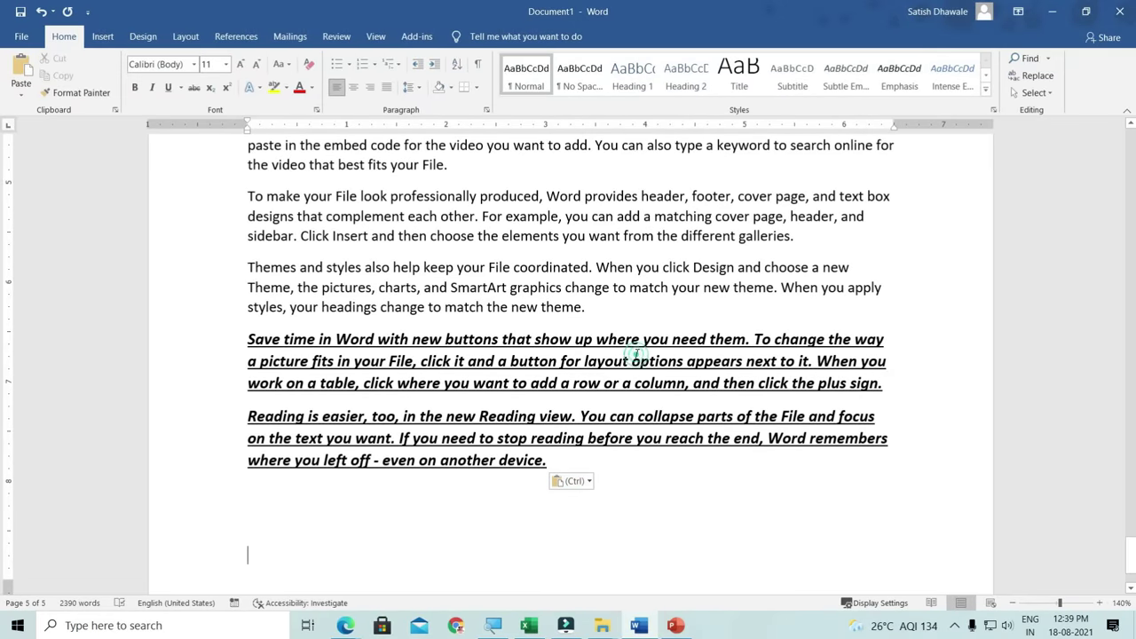
left_click(637, 358)
key("ctrl+g")
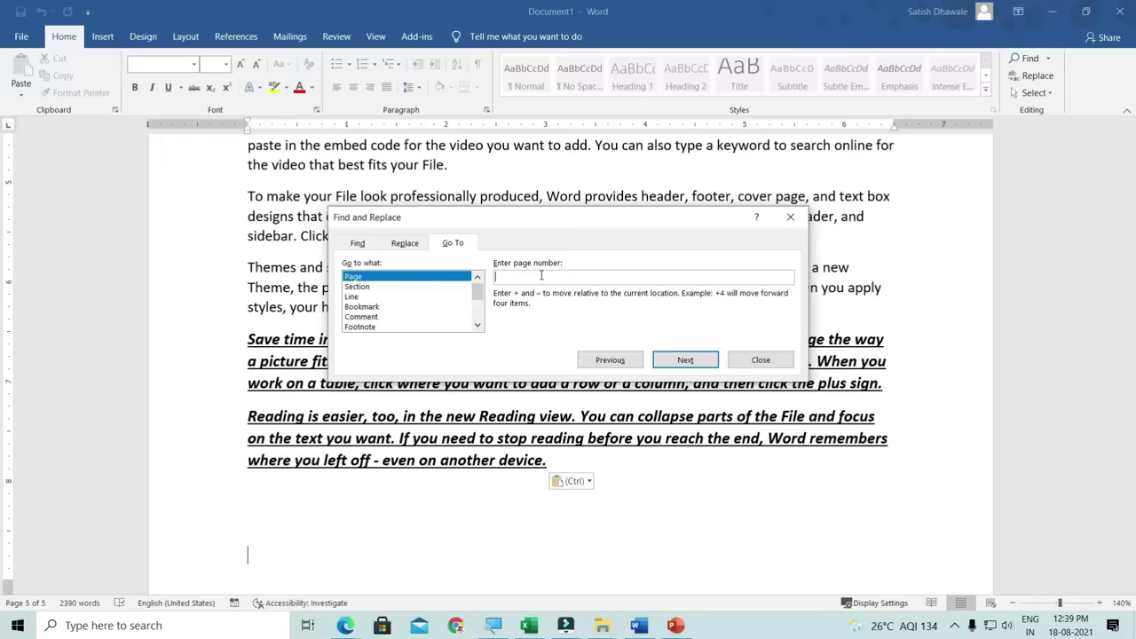
- Jump to pages 1, 2 and 3 in turn from the Go To tab
type("1")
key("Return")
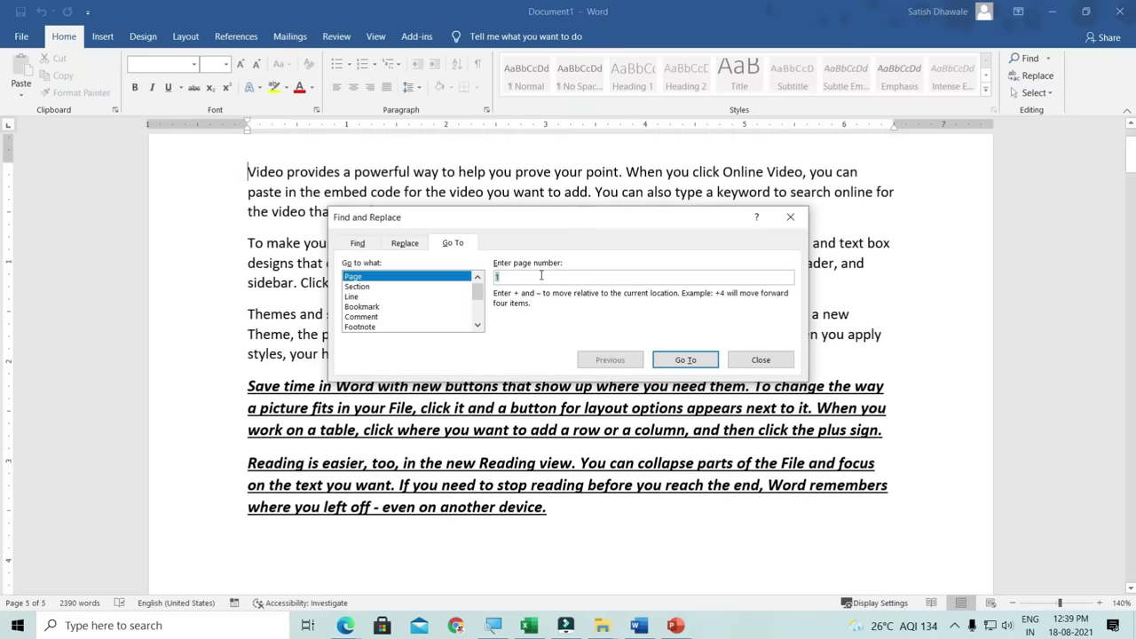
type("2")
key("Return")
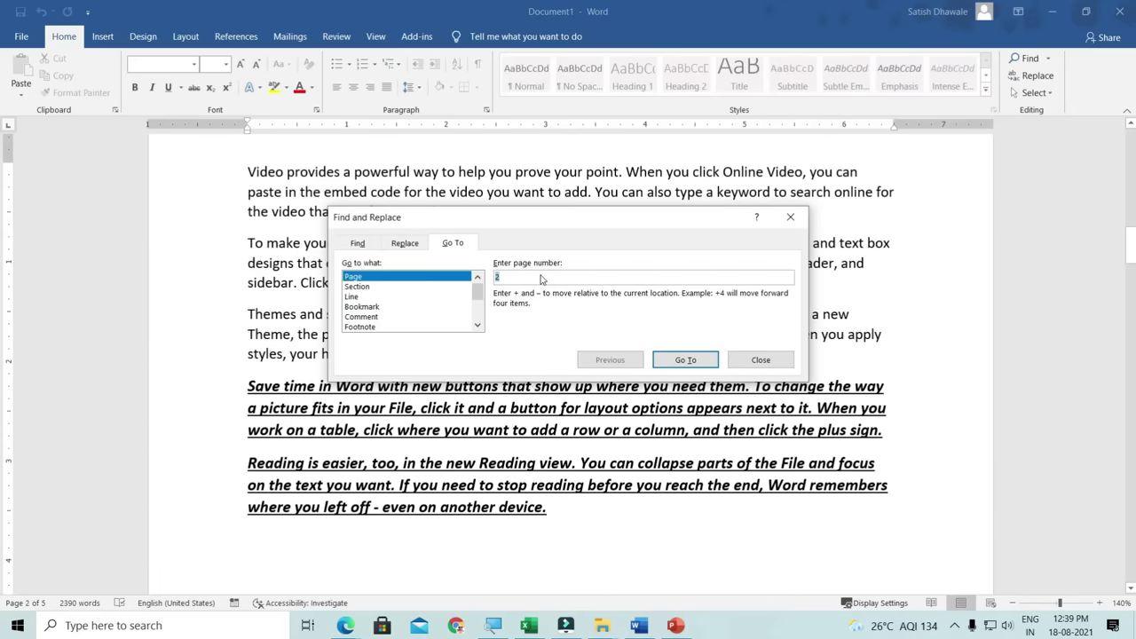
type("3")
key("Return")
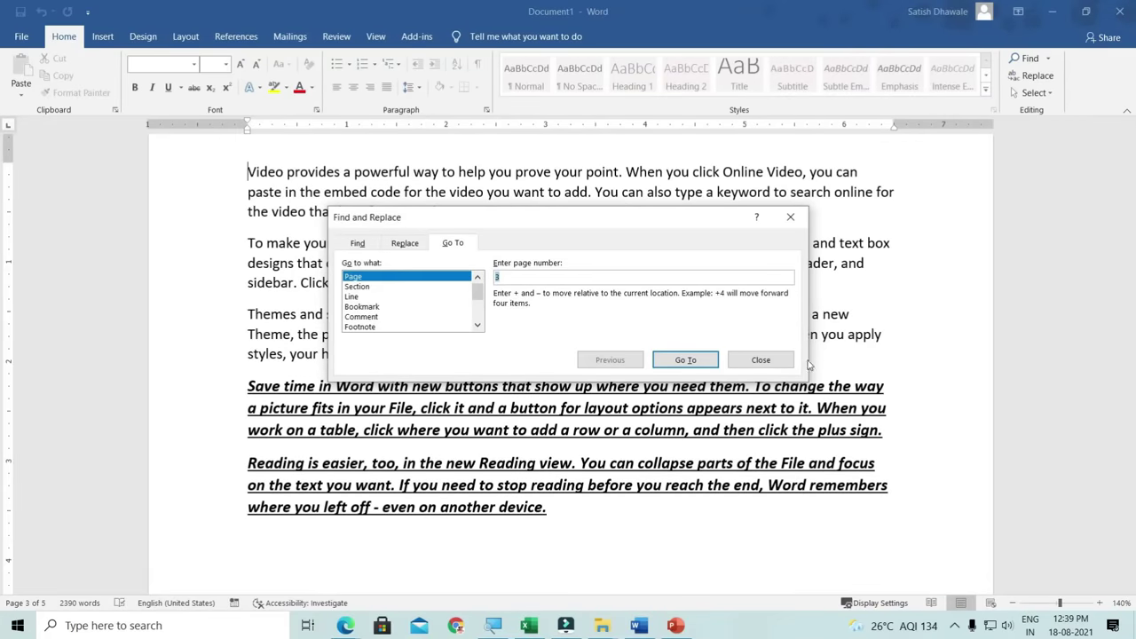
- Close the Go To box and scroll through the document text
left_click(765, 360)
left_click(574, 520)
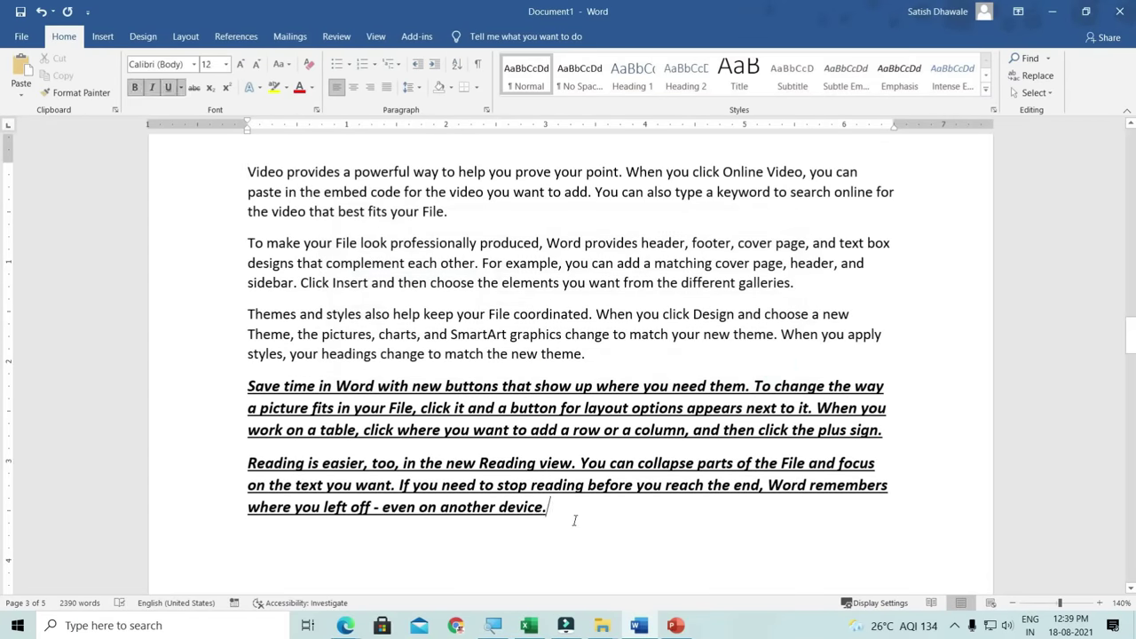
scroll(574, 520, "up", 1)
scroll(574, 520, "up", 2)
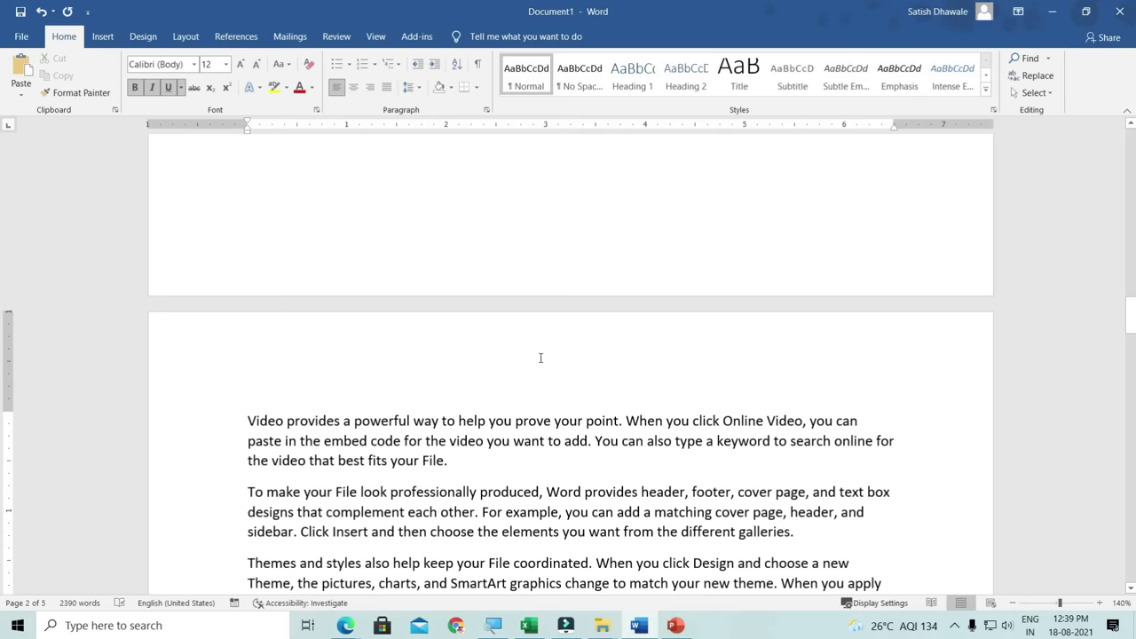
scroll(584, 349, "down", 5)
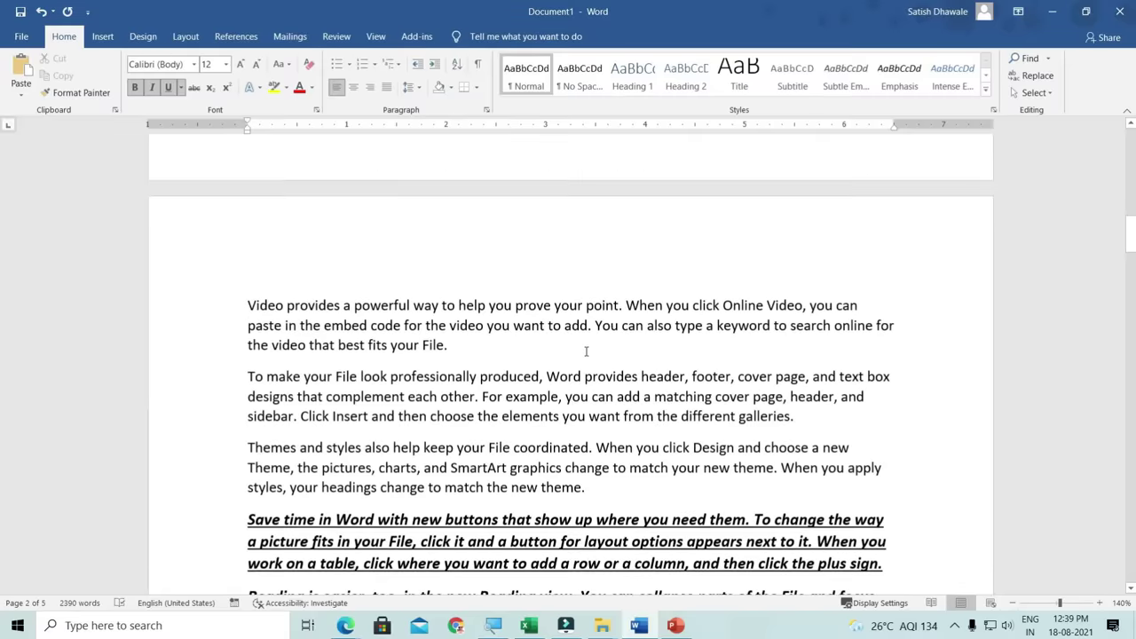
scroll(585, 351, "up", 1)
- In the Ctrl+S save prompt, choose the local Documents location, then cancel without saving
key("ctrl+s")
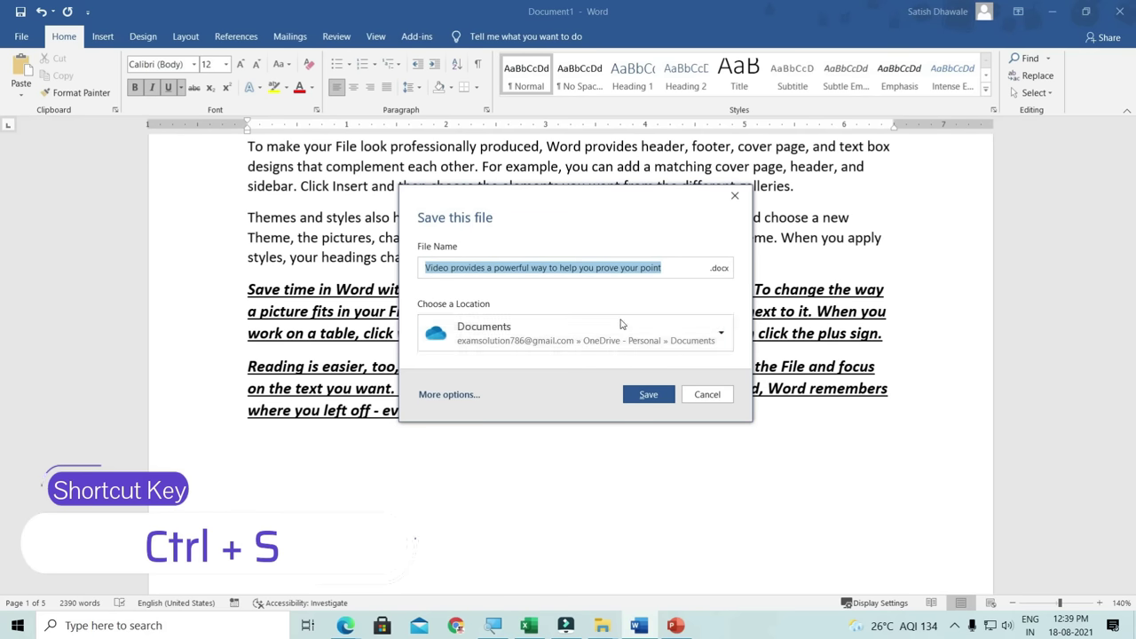
left_click(736, 205)
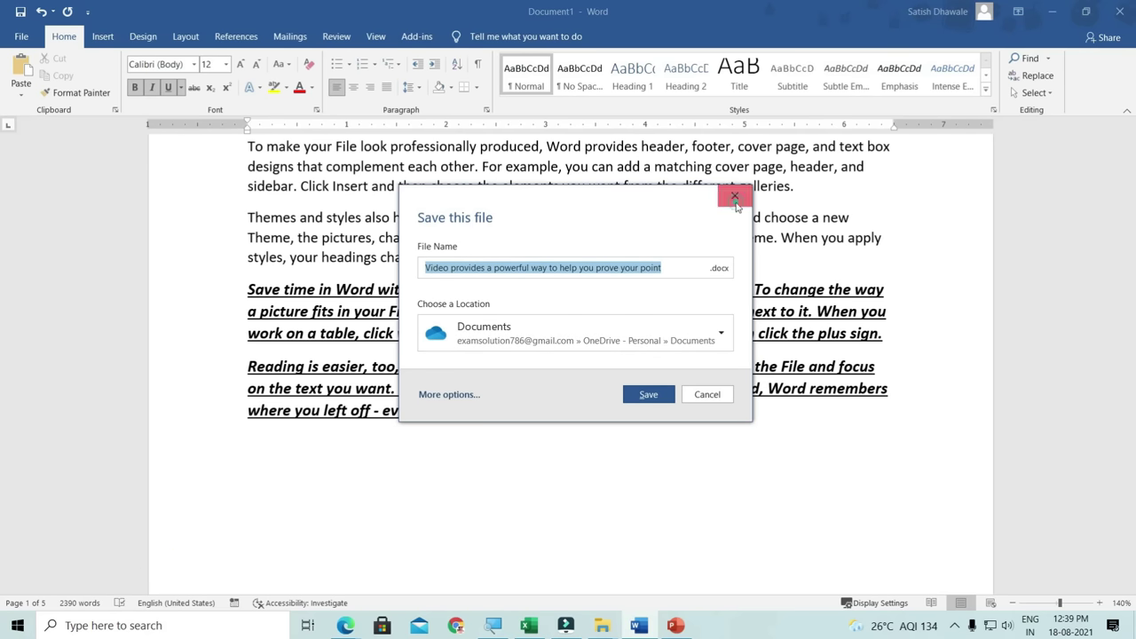
left_click(719, 329)
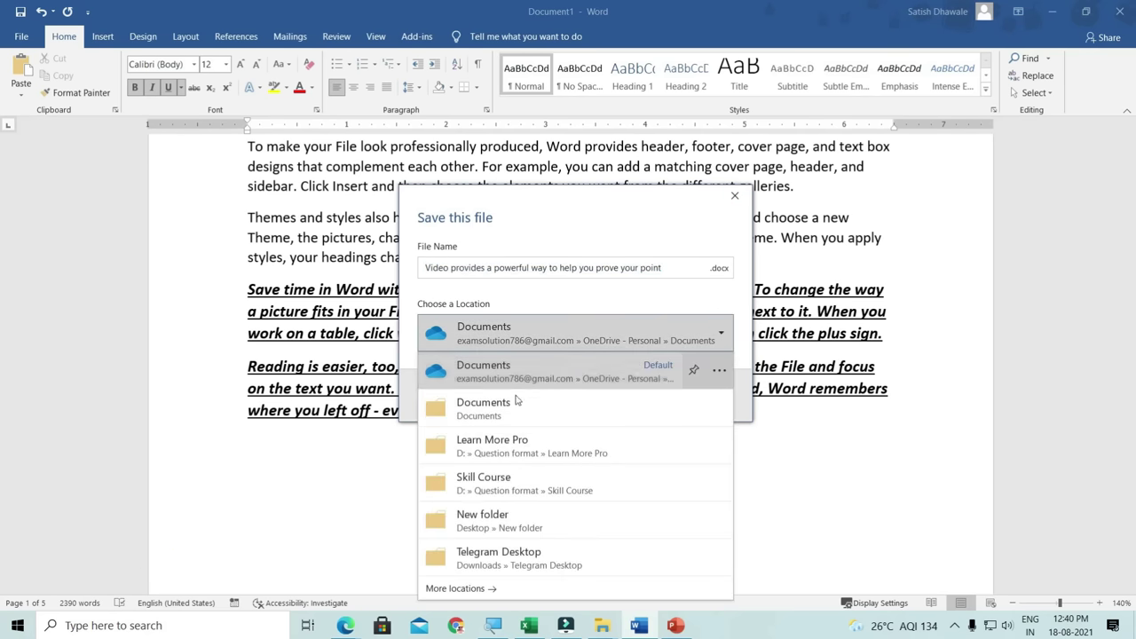
left_click(504, 406)
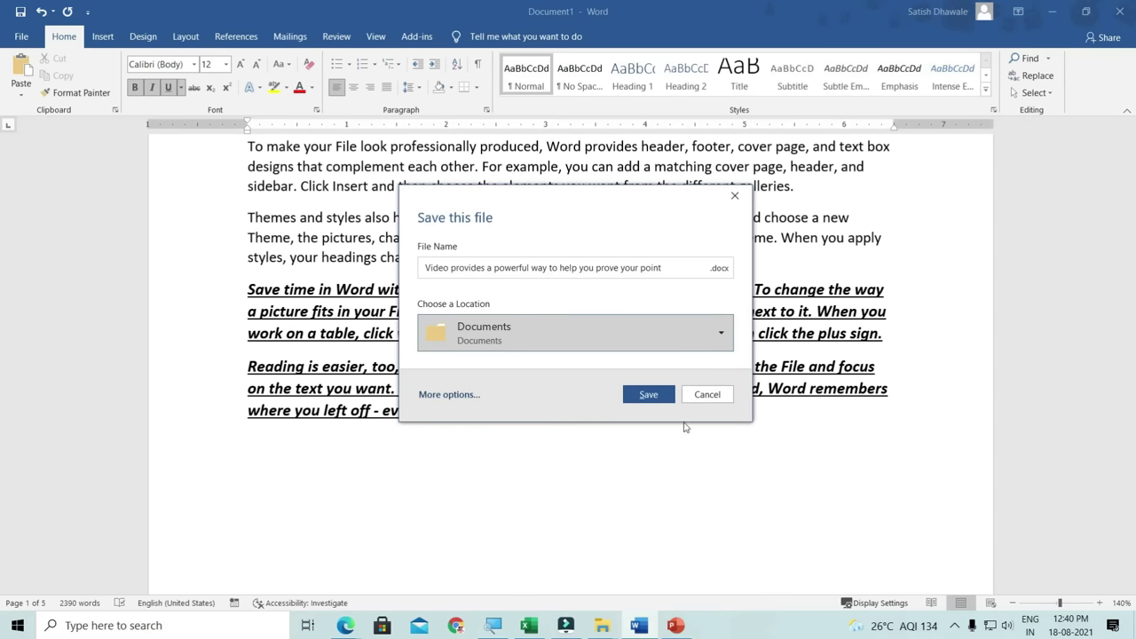
left_click(717, 395)
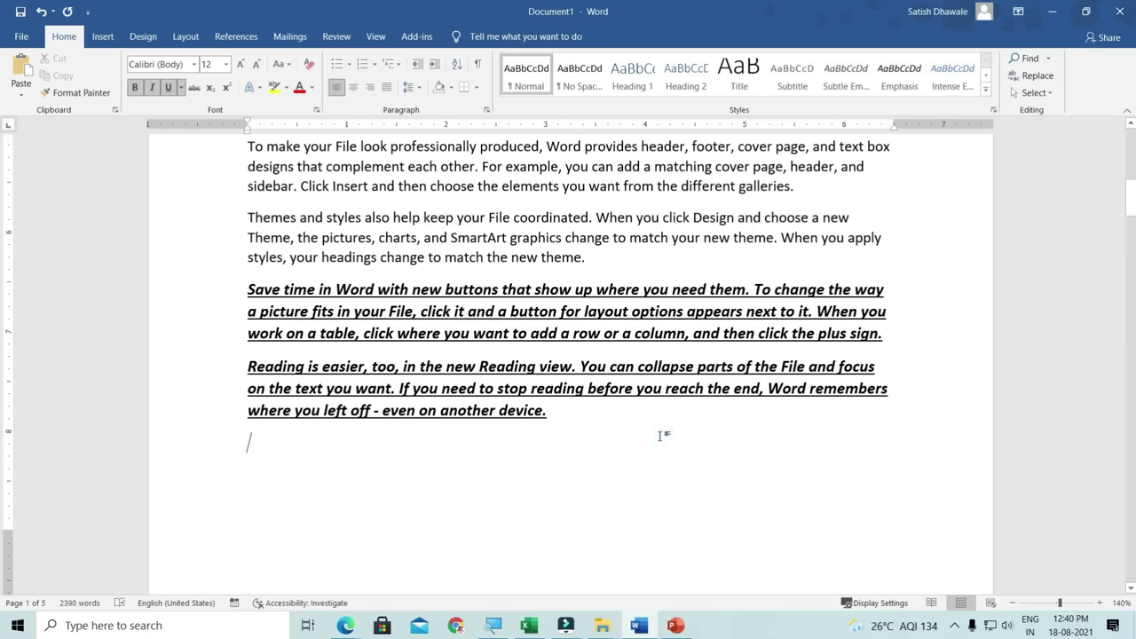
scroll(659, 435, "up", 3)
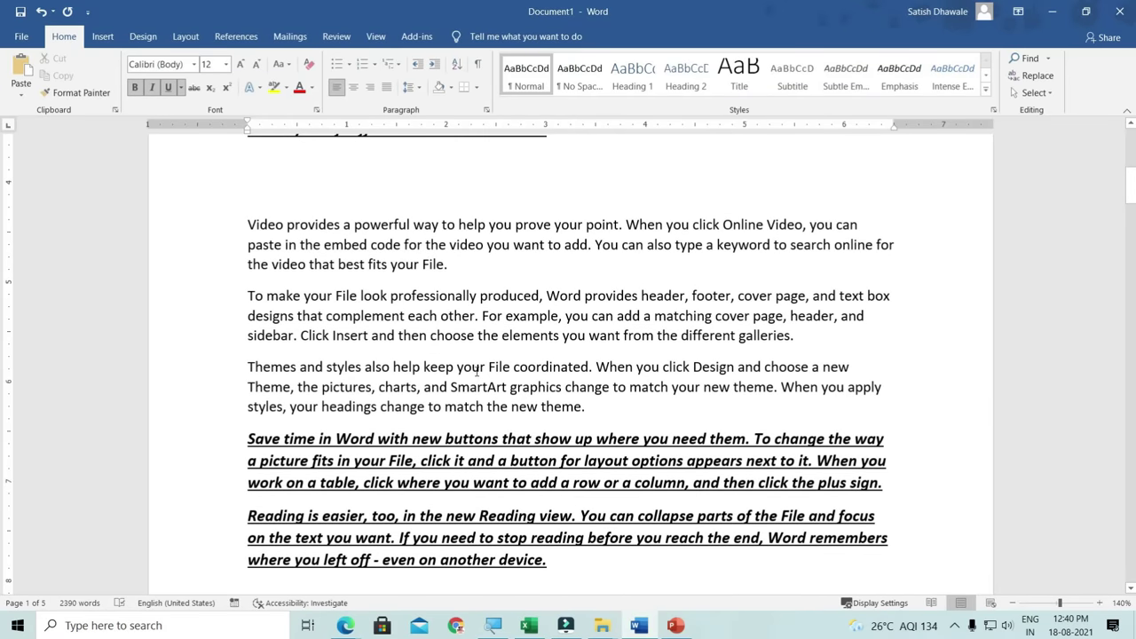
- Bring up Save As with F12, reposition it, and dismiss it with Esc
key("F12")
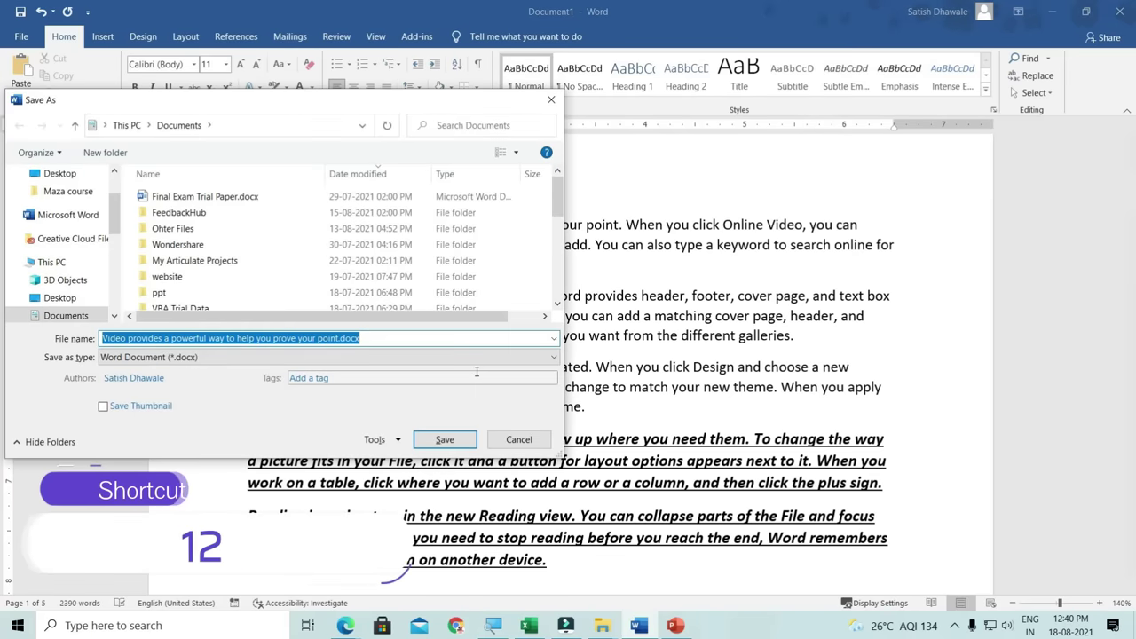
left_click_drag(294, 104, 502, 181)
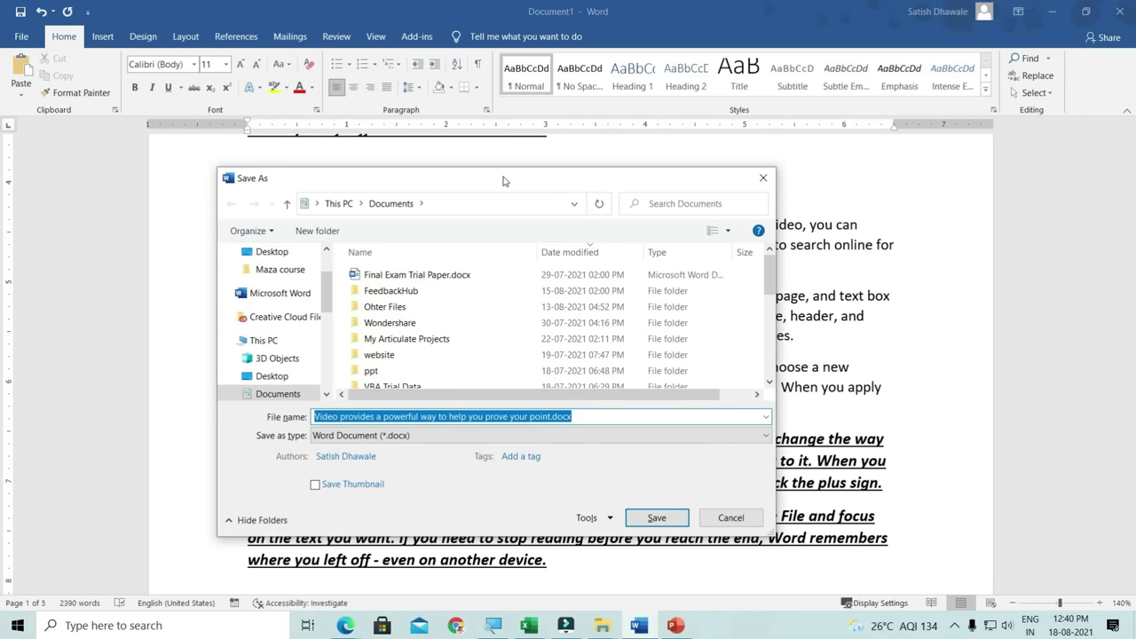
key("Escape")
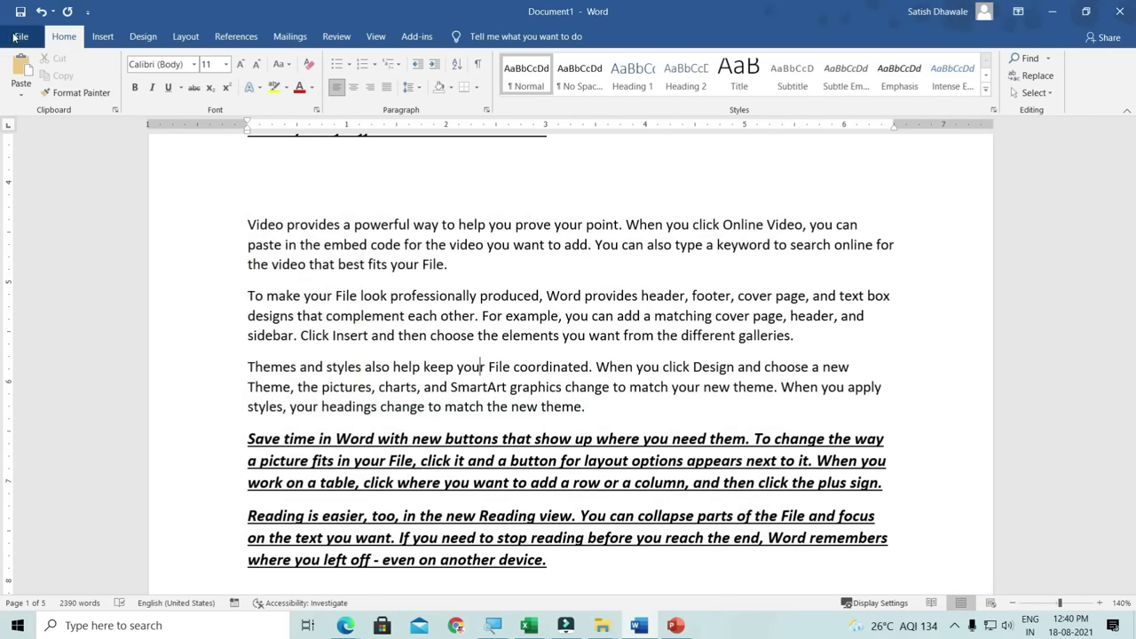
- Open MSCIT OBJECTIVE PDF.docx from the recent files and scroll through it
left_click(22, 36)
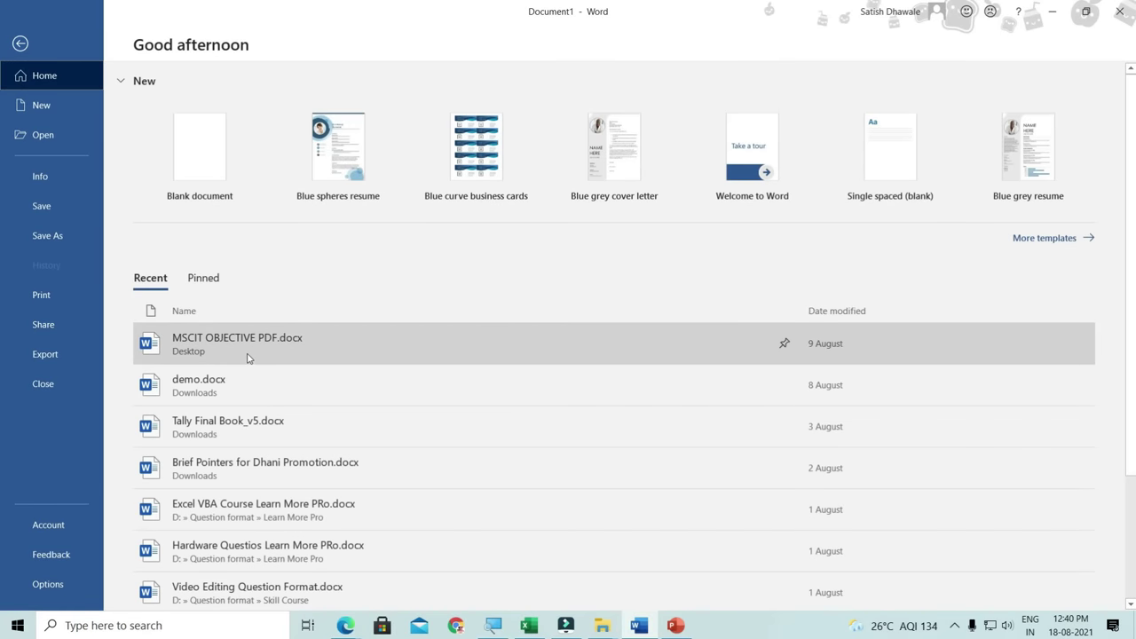
left_click(248, 357)
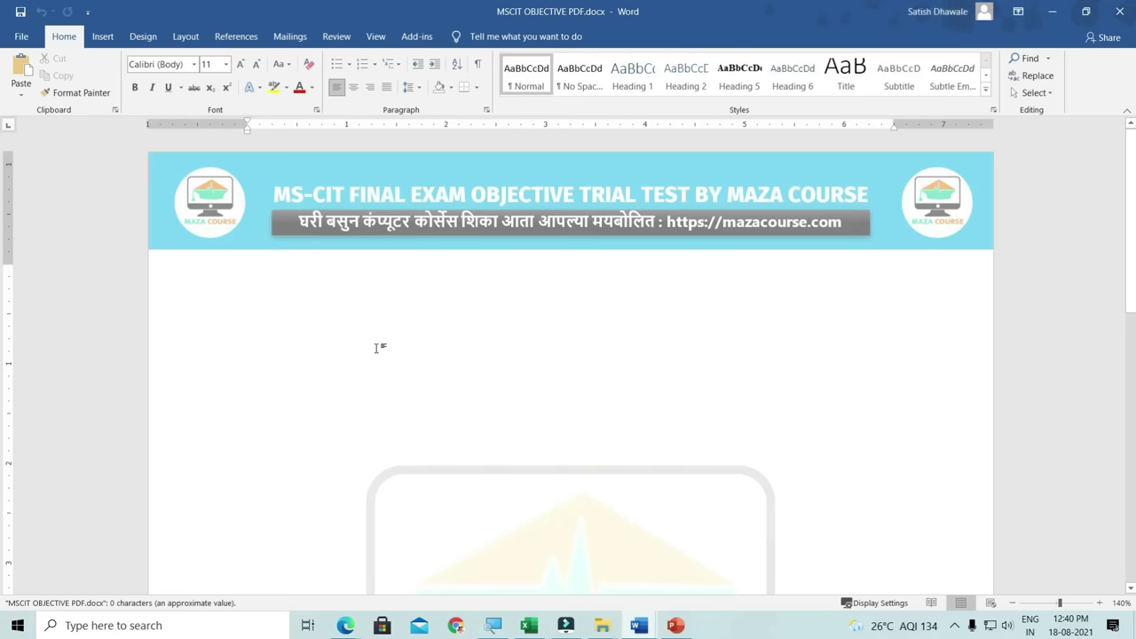
scroll(376, 349, "down", 2)
scroll(376, 349, "down", 4)
scroll(376, 348, "down", 3)
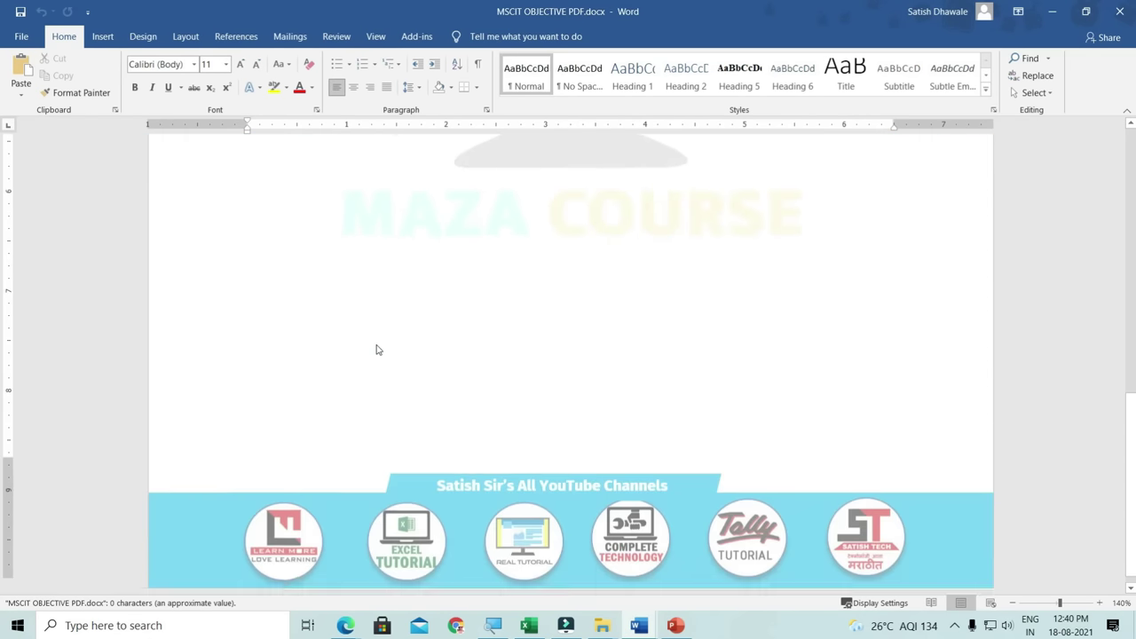
scroll(377, 349, "up", 4)
scroll(376, 346, "up", 5)
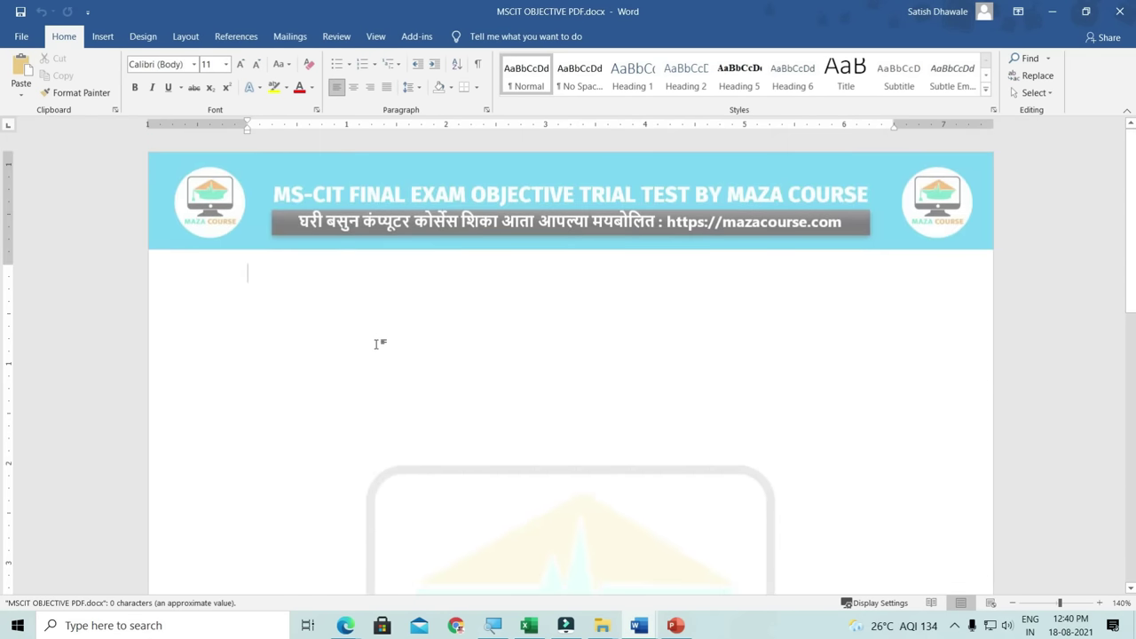
- In Save As, set the file type to PDF, then cancel without saving
key("F12")
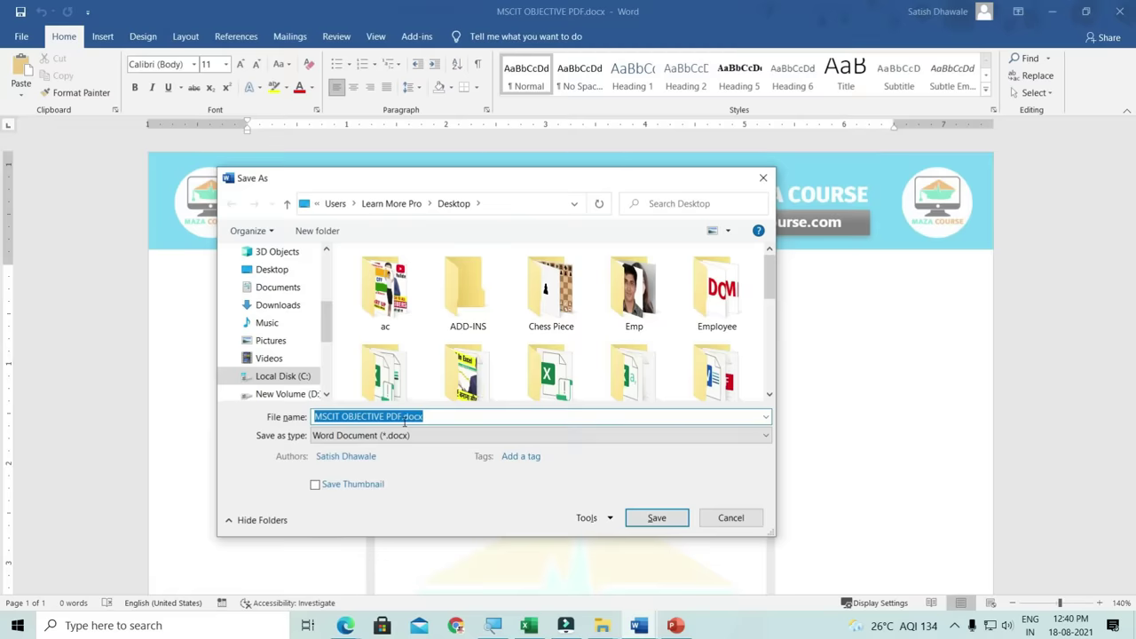
left_click(404, 433)
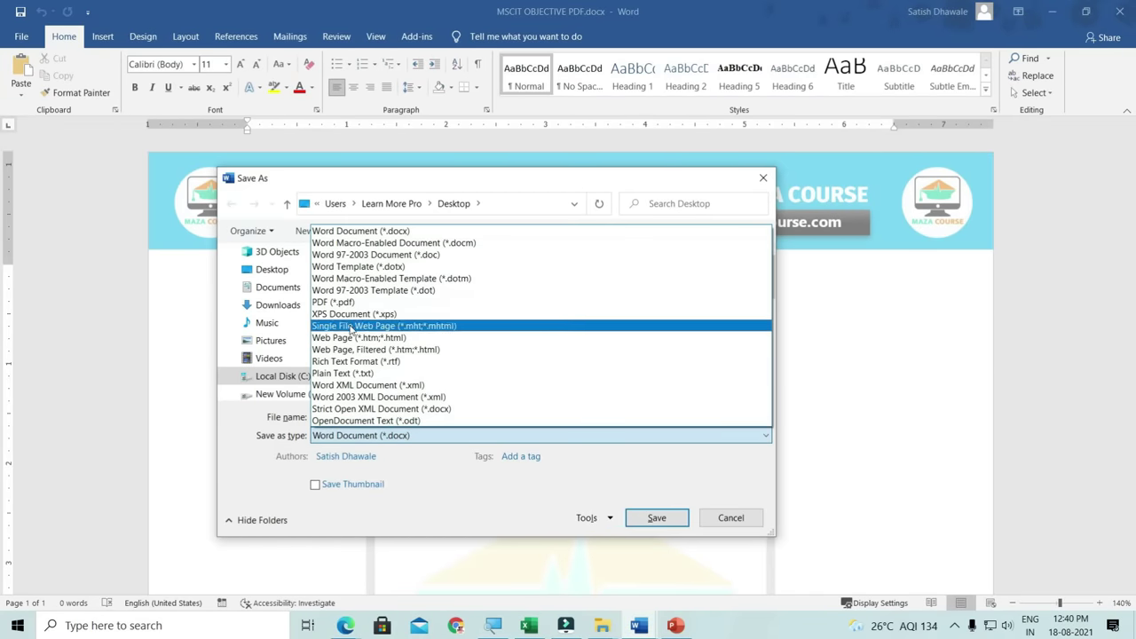
left_click(344, 306)
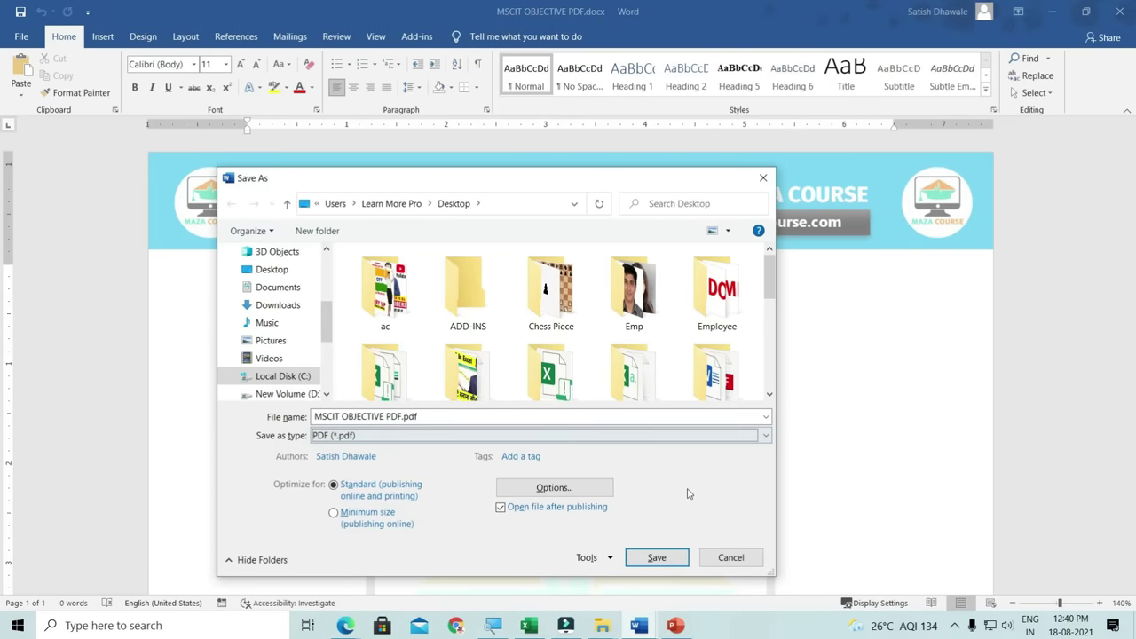
left_click(721, 559)
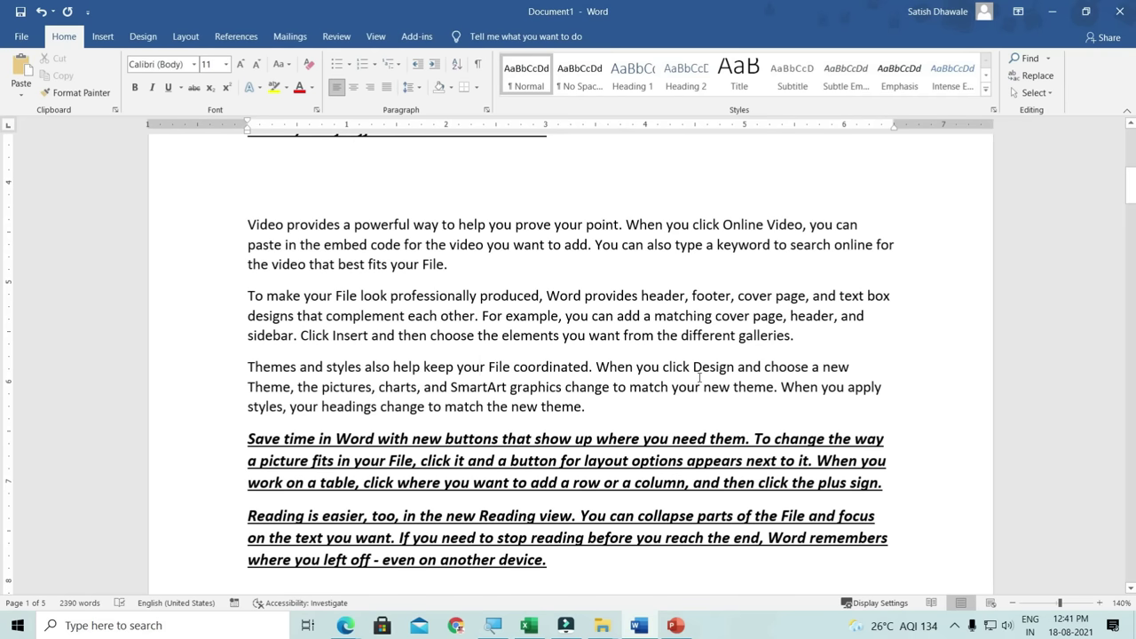
scroll(687, 472, "down", 2)
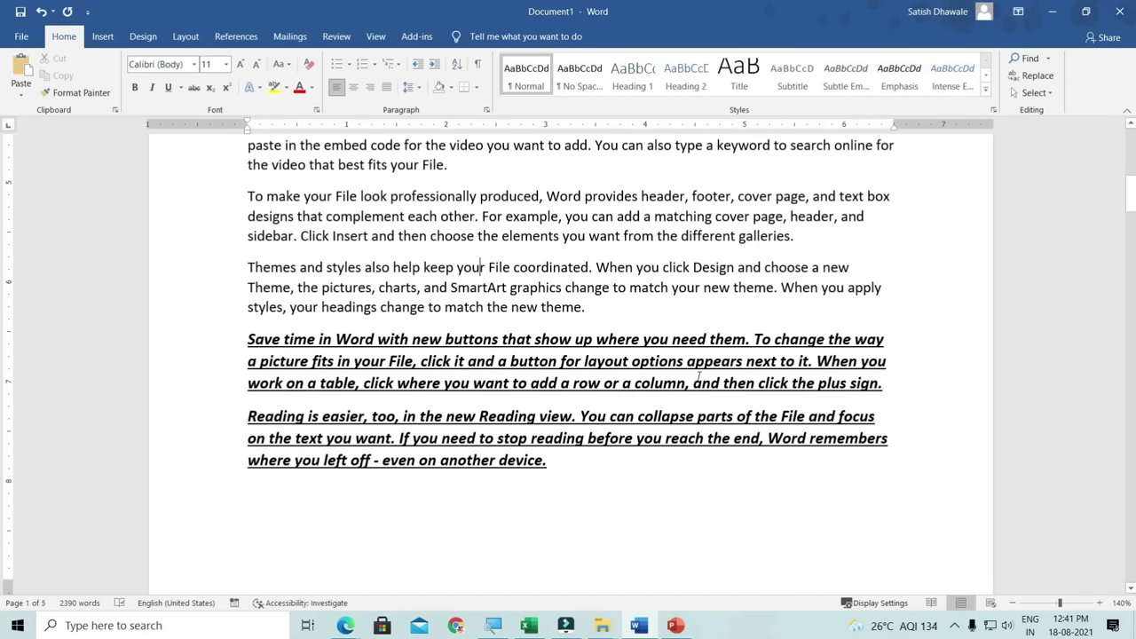
key("ctrl+o")
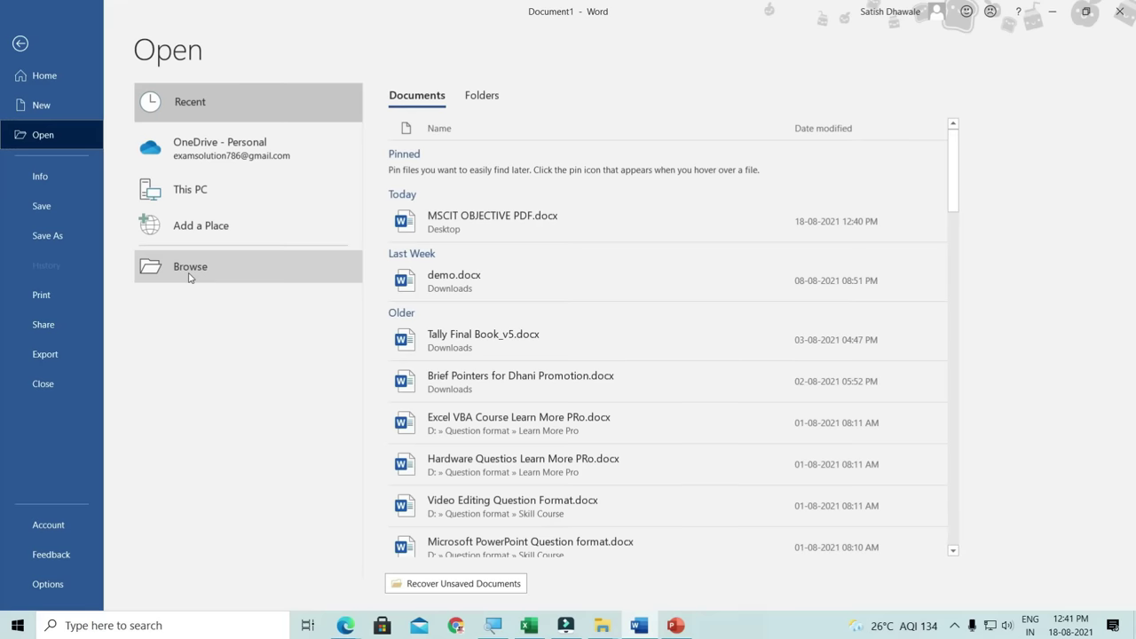
left_click(189, 277)
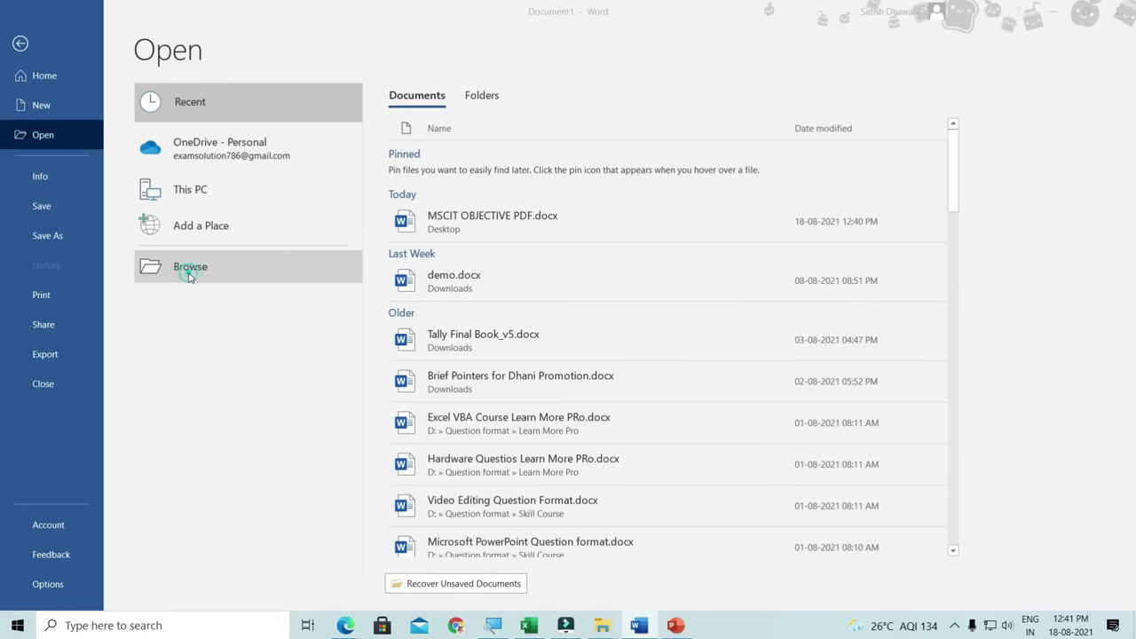
scroll(360, 219, "down", 5)
left_click(364, 222)
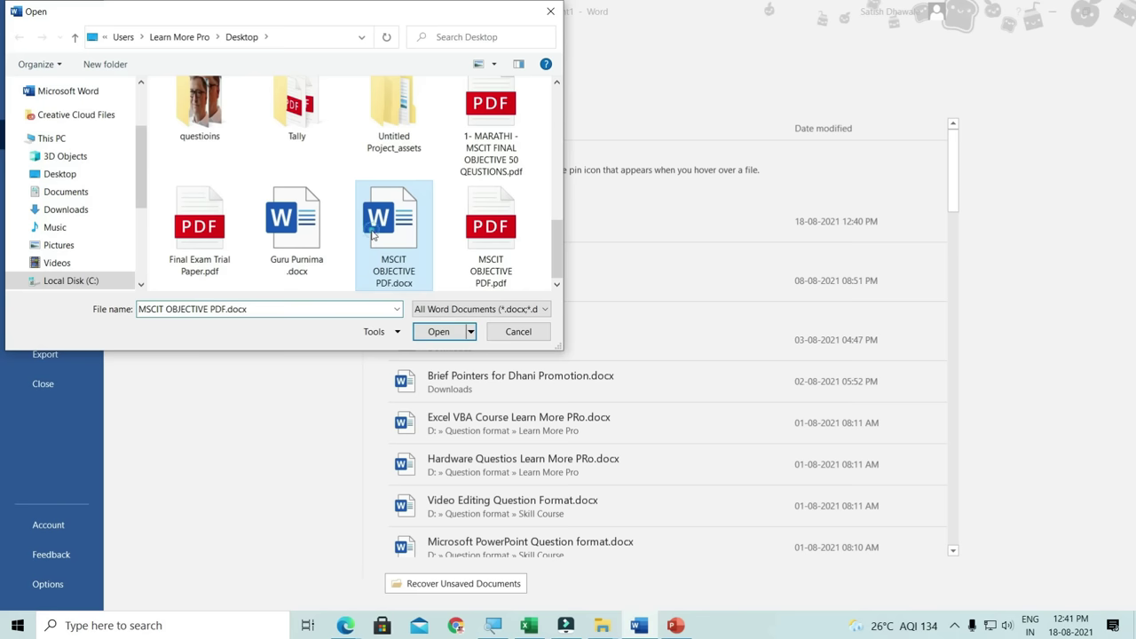
left_click(297, 226)
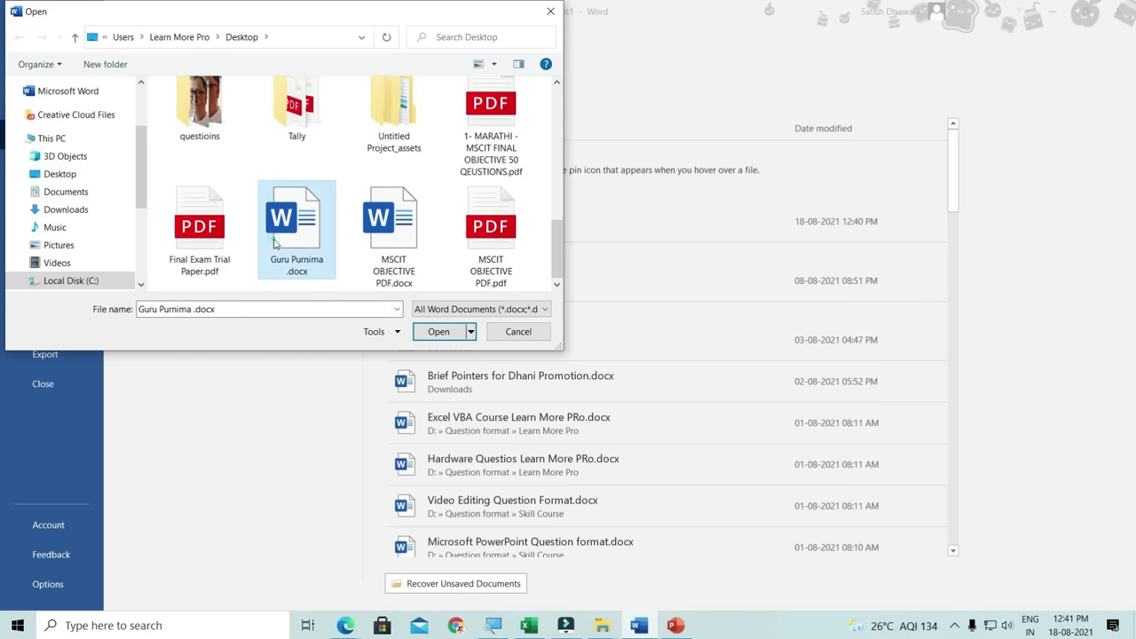
double_click(395, 229)
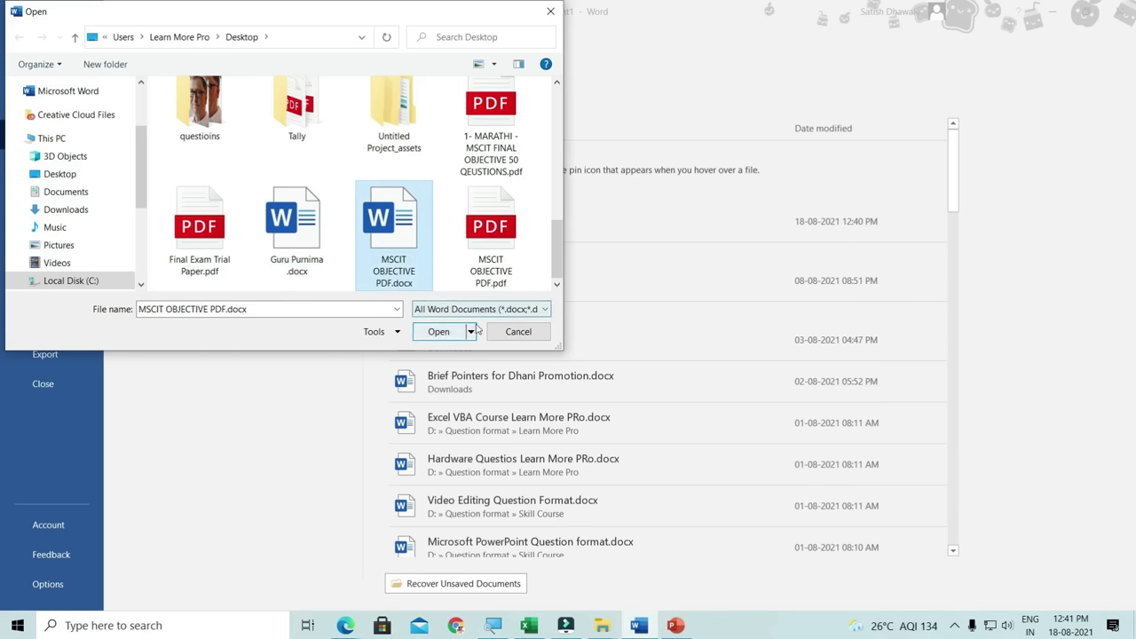
left_click(518, 331)
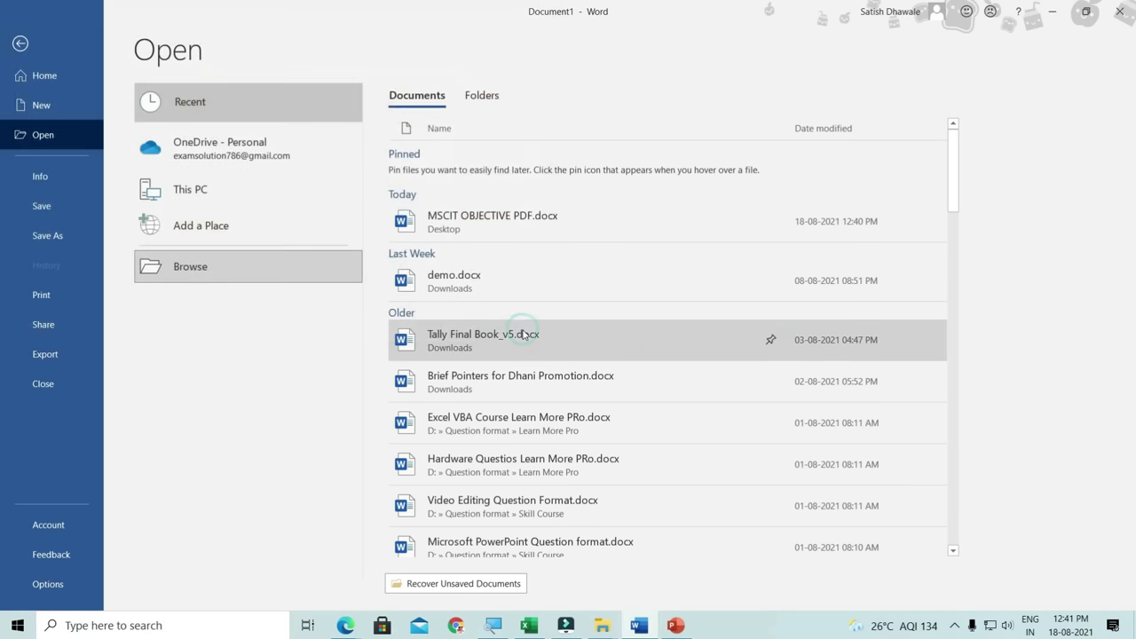
key("Escape")
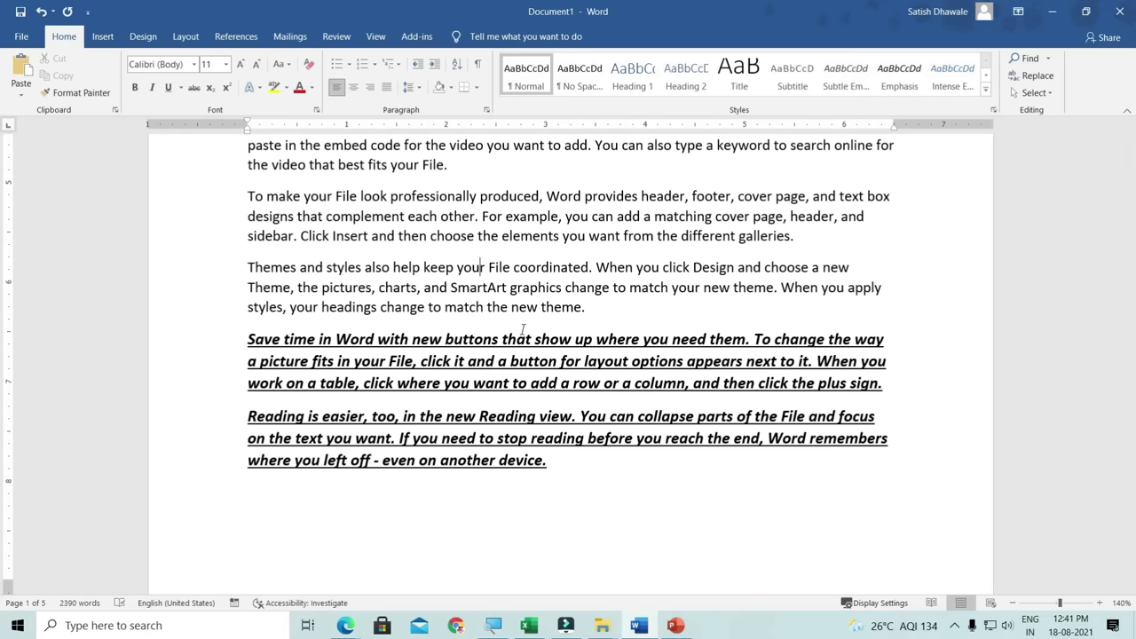
- Close Document1 with Ctrl+W, cancelling once, then discard its changes with Don't Save
scroll(523, 329, "up", 5)
scroll(533, 320, "up", 2)
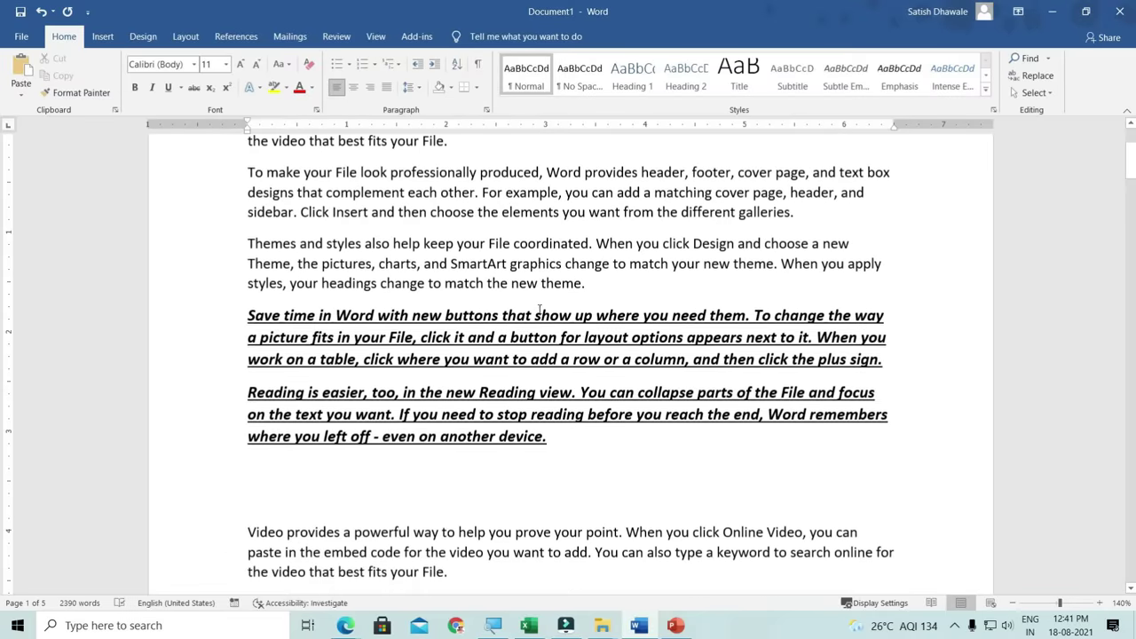
scroll(541, 312, "up", 2)
scroll(551, 305, "up", 2)
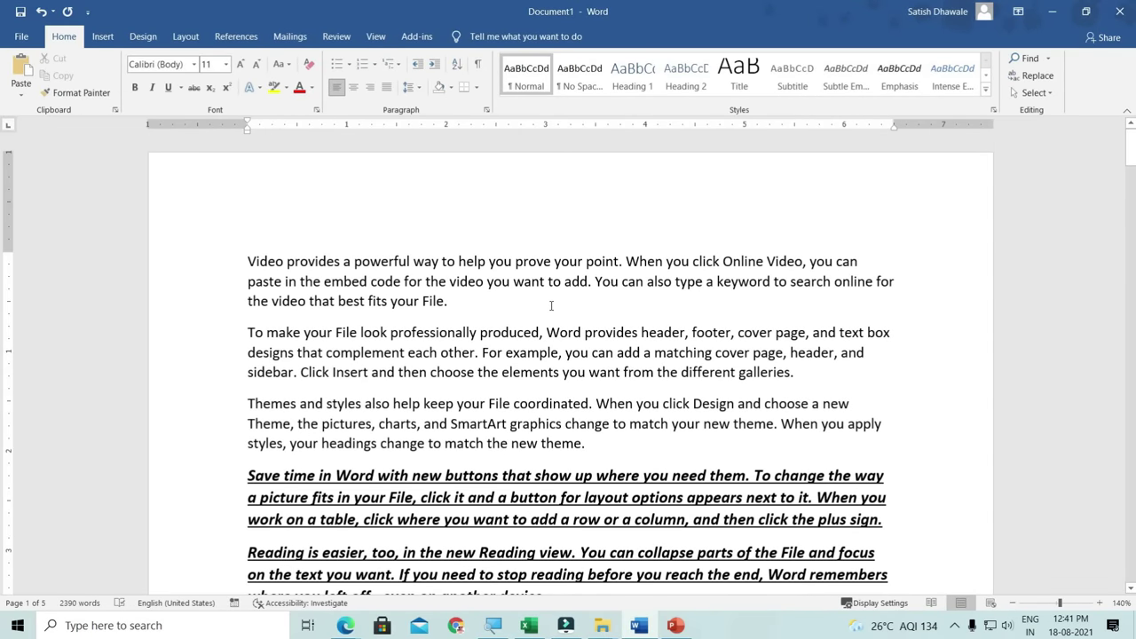
key("ctrl+w")
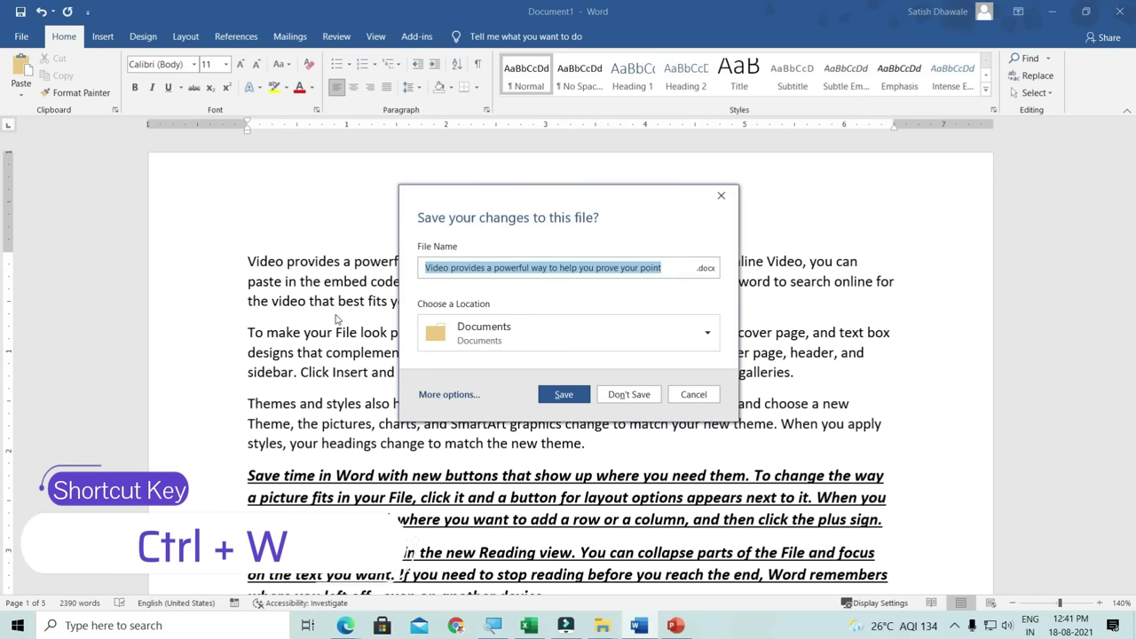
key("Escape")
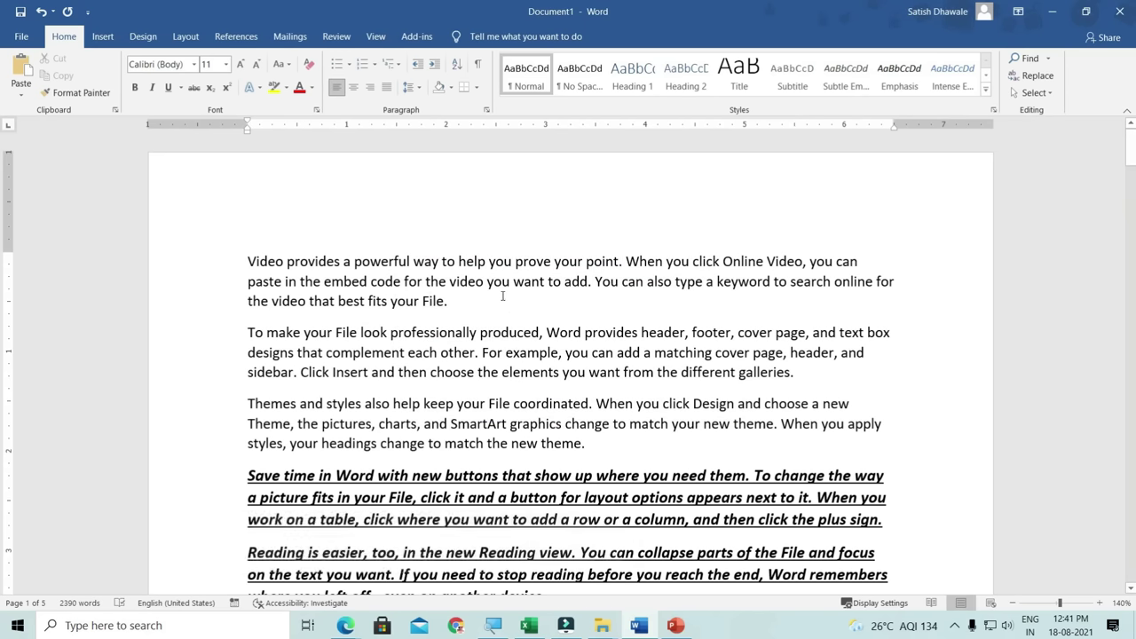
key("ctrl+w")
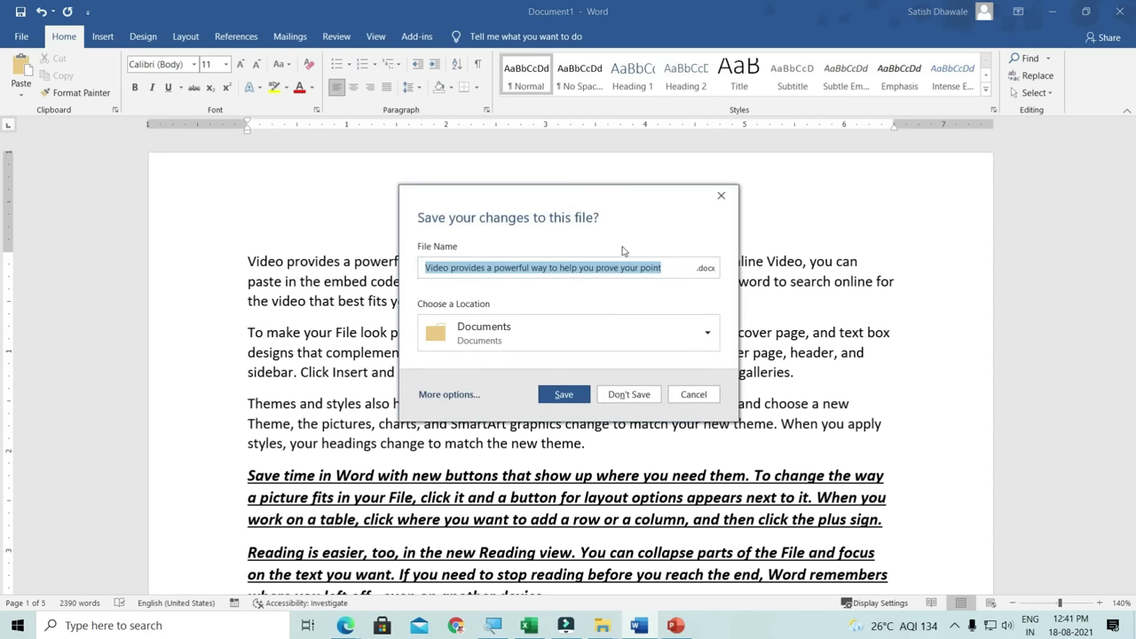
left_click(635, 399)
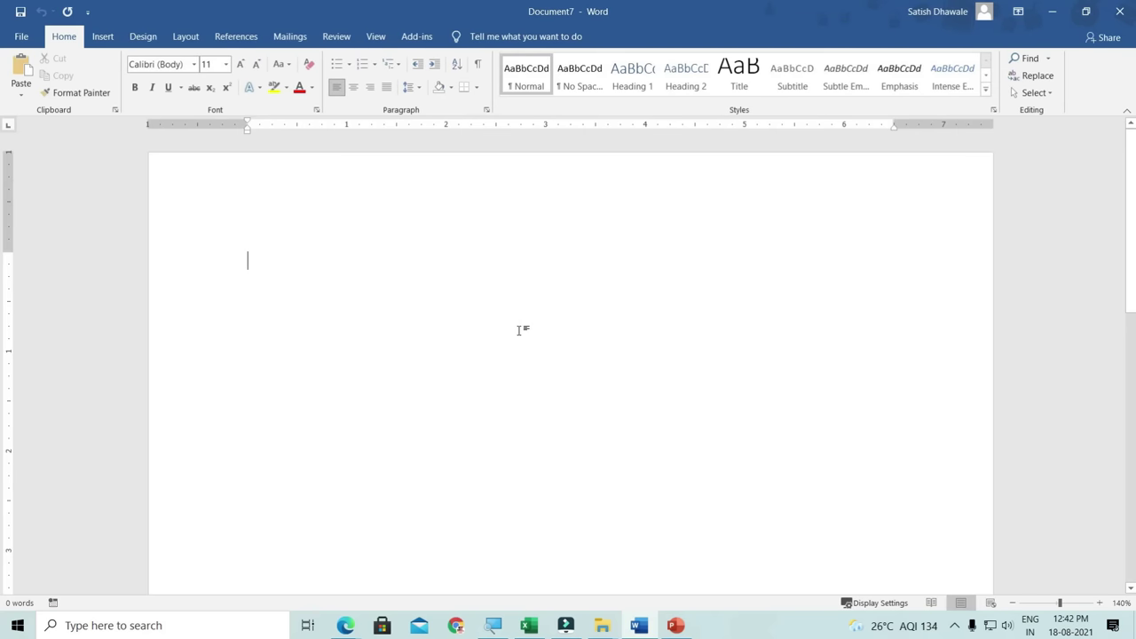
- Generate =rand() sample text, then paste a copy of its last two paragraphs at the end
type("=")
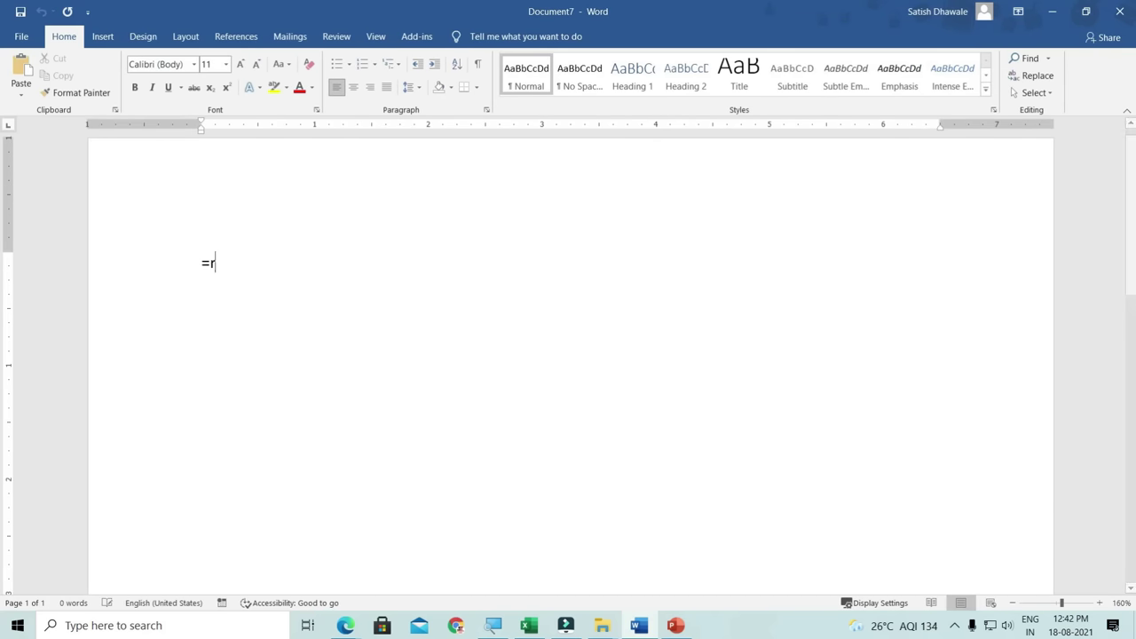
type("rand()")
key("Return")
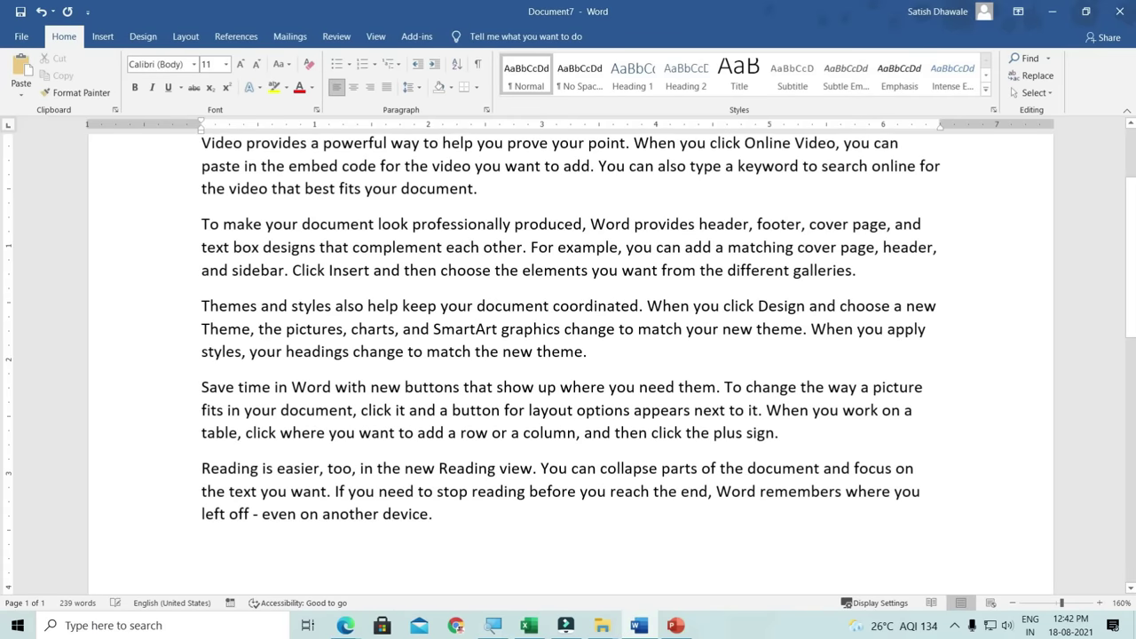
left_click_drag(425, 525, 149, 386)
key("ctrl+c")
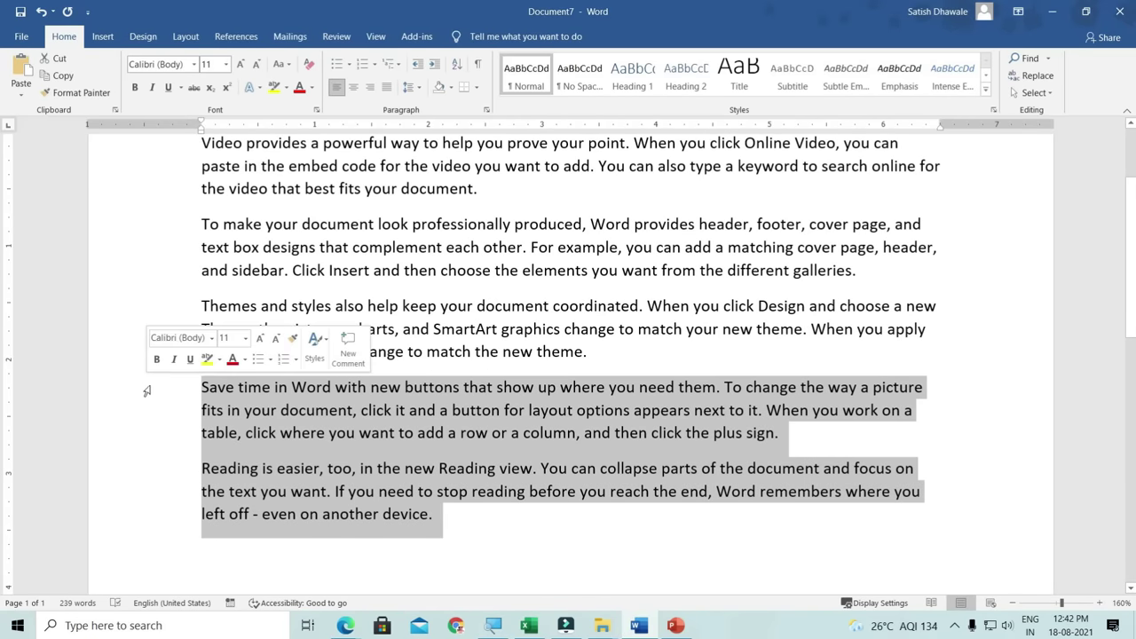
scroll(401, 390, "down", 2)
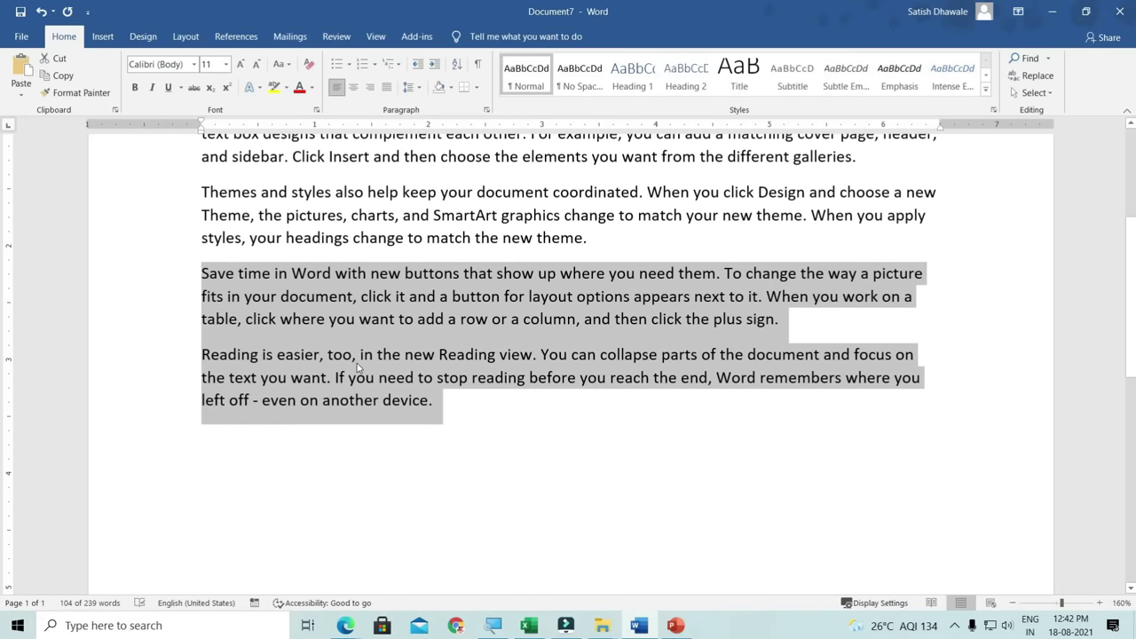
left_click(476, 422)
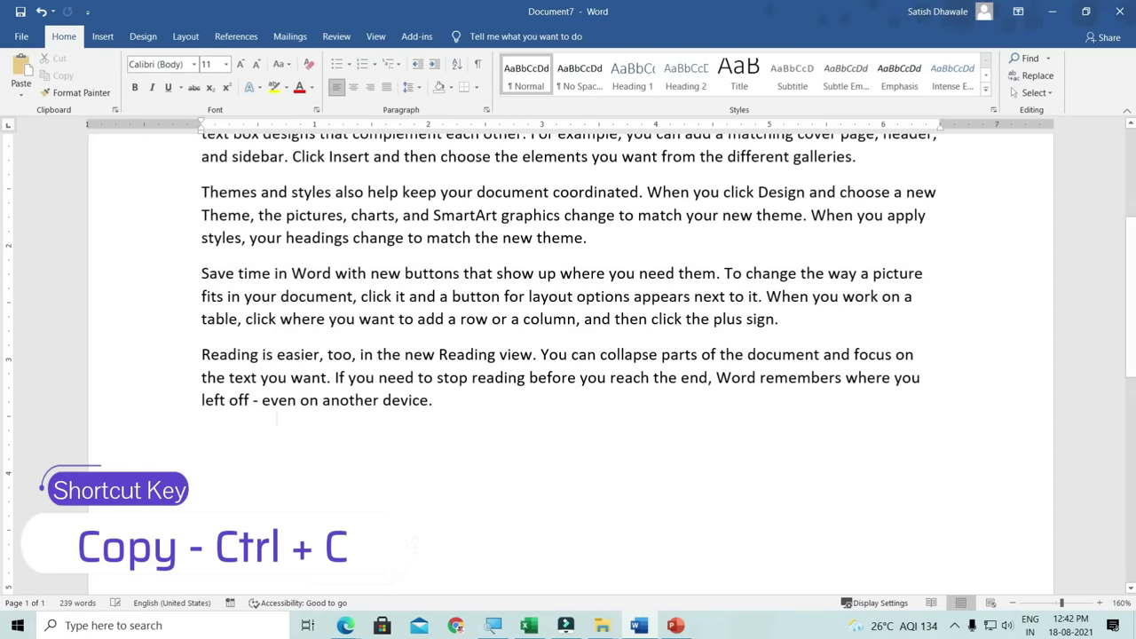
key("Return")
key("Return")
key("ctrl+v")
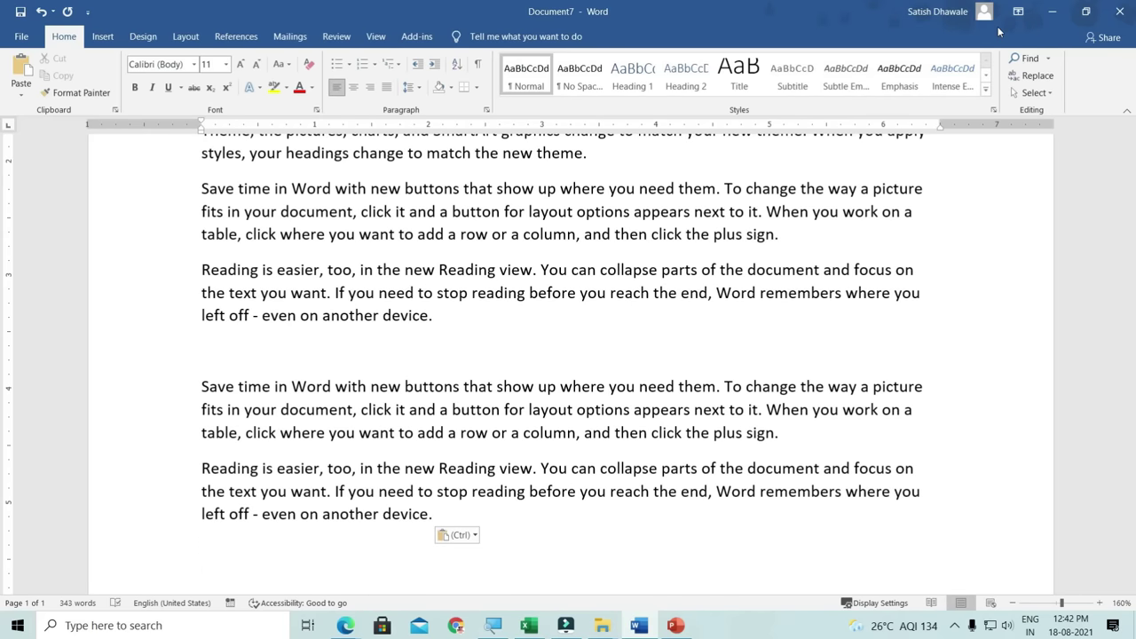
- Minimize Word and select MSCIT OBJECTIVE PDF.pdf on the desktop, leaving its name unchanged
left_click(1053, 11)
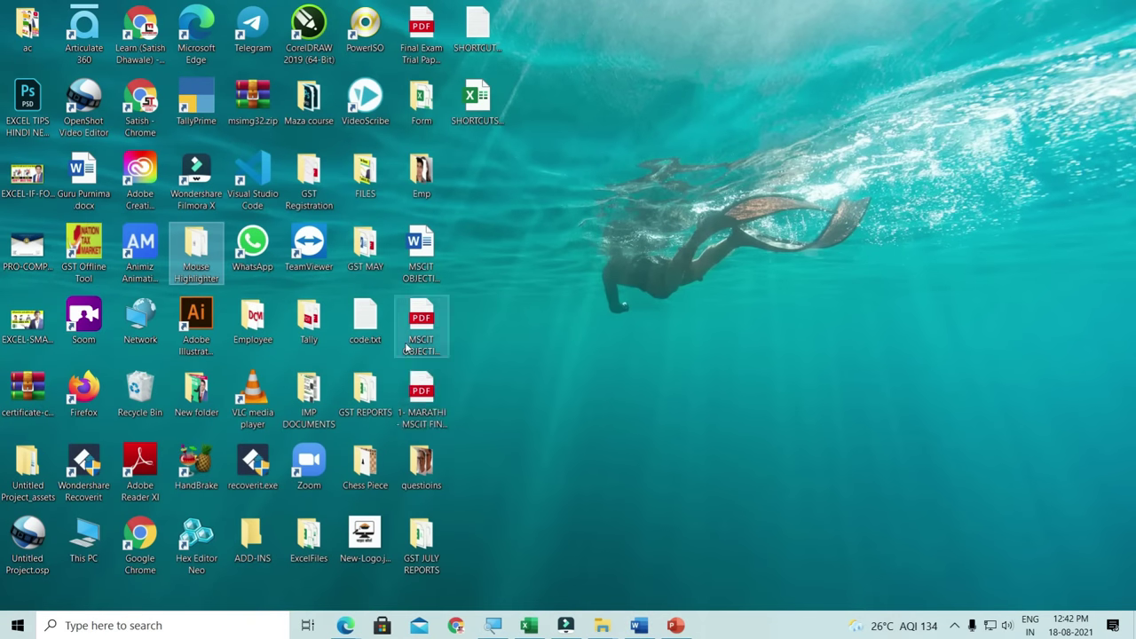
left_click(422, 321)
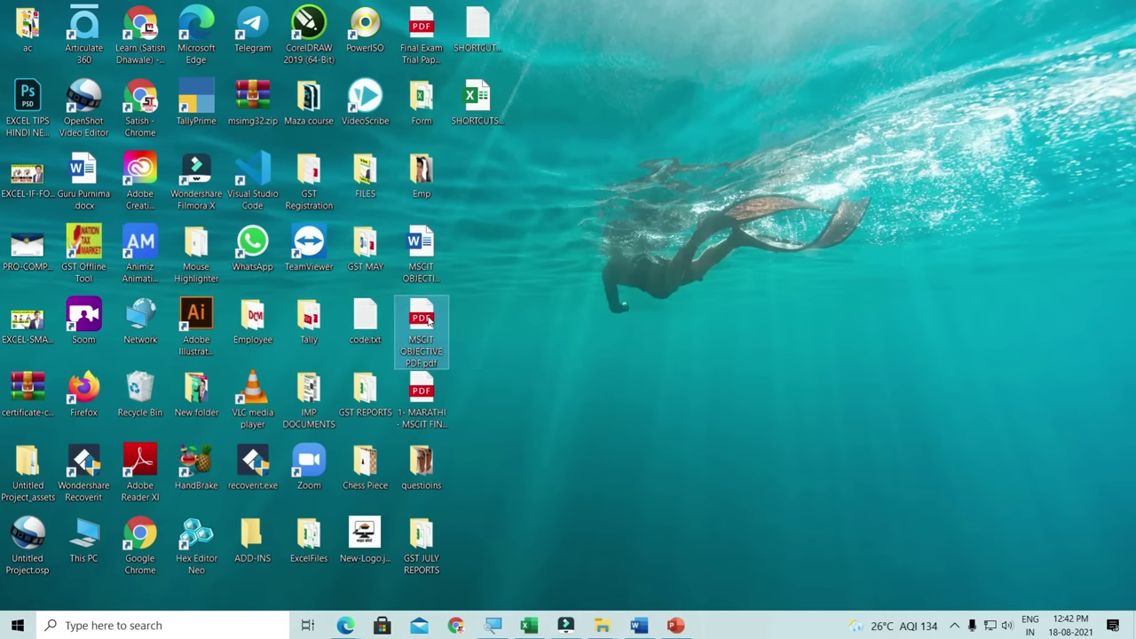
right_click(428, 322)
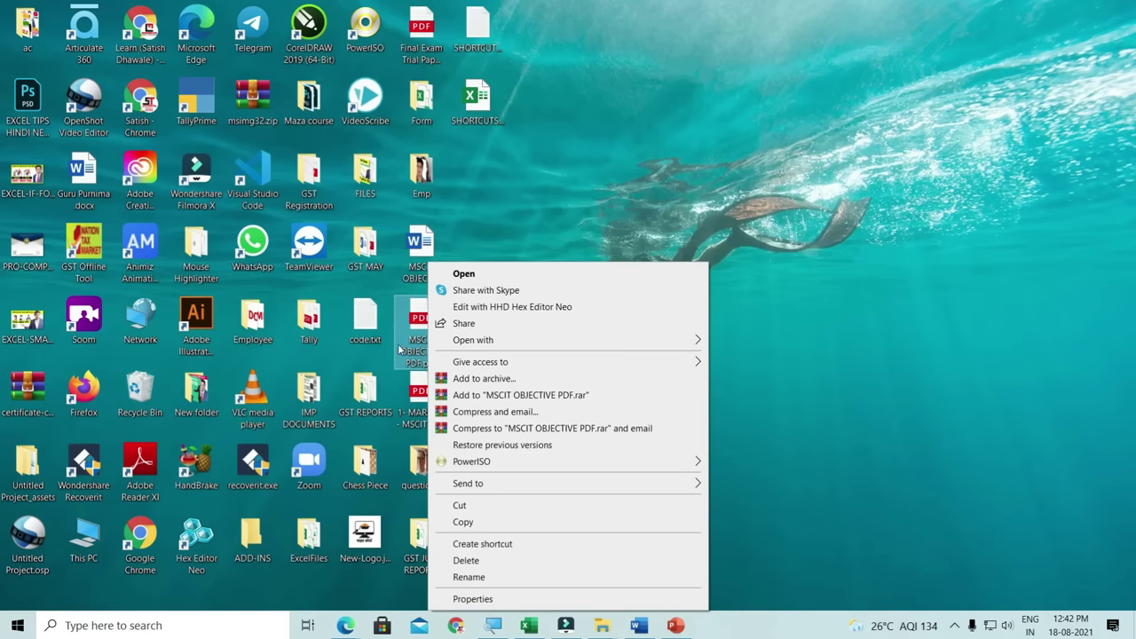
key("m")
key("Return")
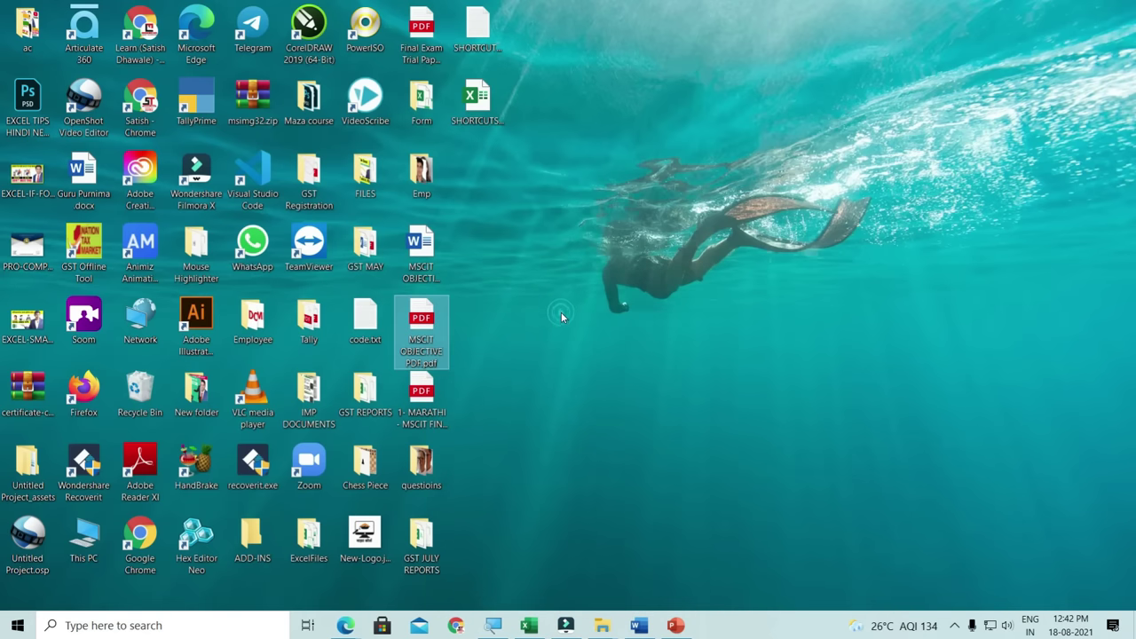
left_click(572, 340)
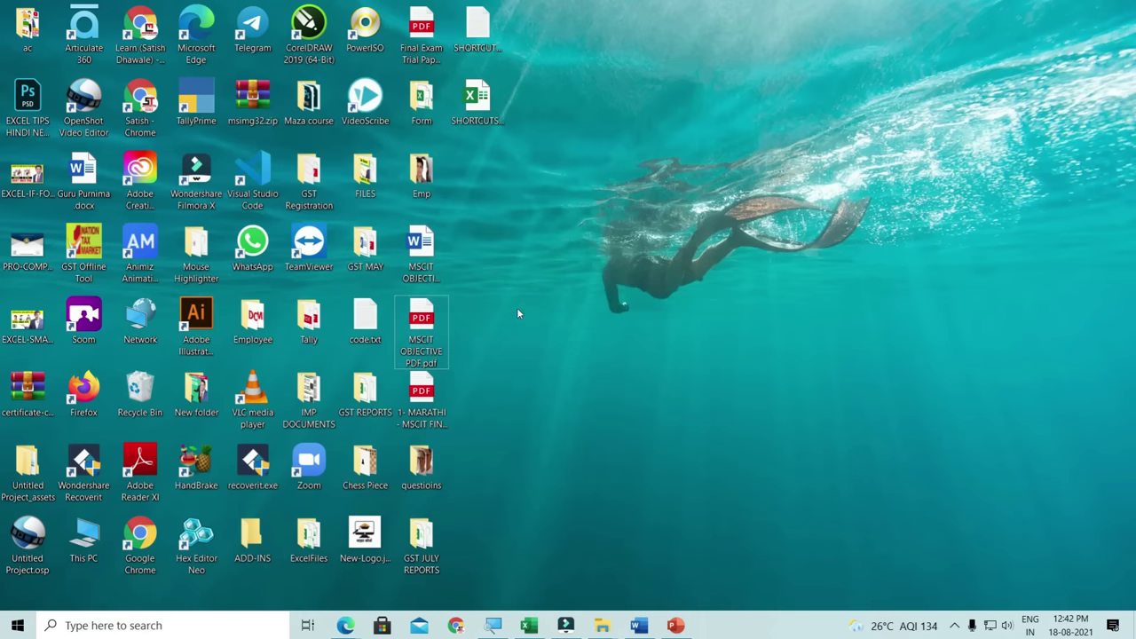
left_click(433, 309)
left_click(503, 384)
- Copy MSCIT OBJECTIVE PDF.pdf and paste two copies onto the desktop
left_click(419, 329)
key("ctrl+c")
key("ctrl+v")
key("ctrl+v")
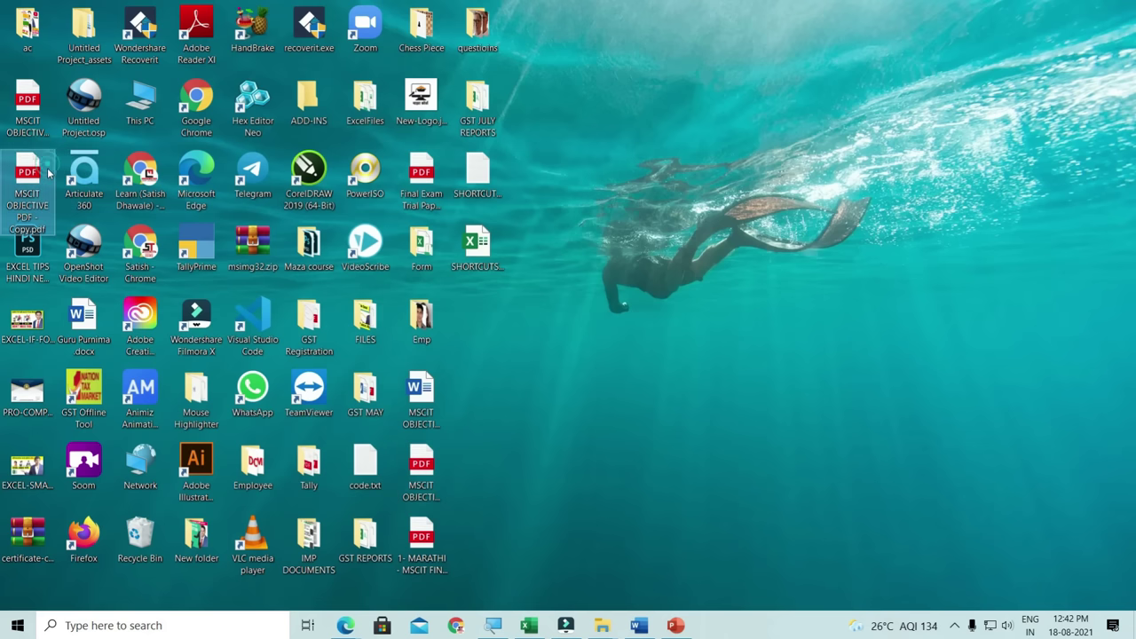
left_click(35, 109)
left_click(27, 182)
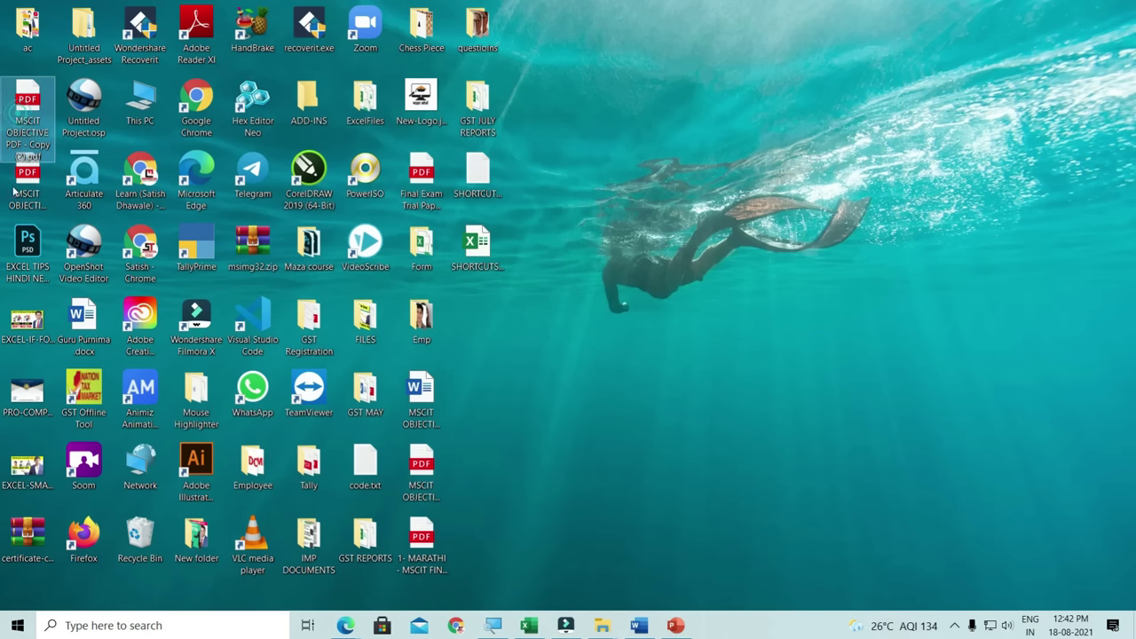
- Return to Word, select the first five paragraphs and view the Change Case options
mouse_move(639, 625)
left_click(637, 568)
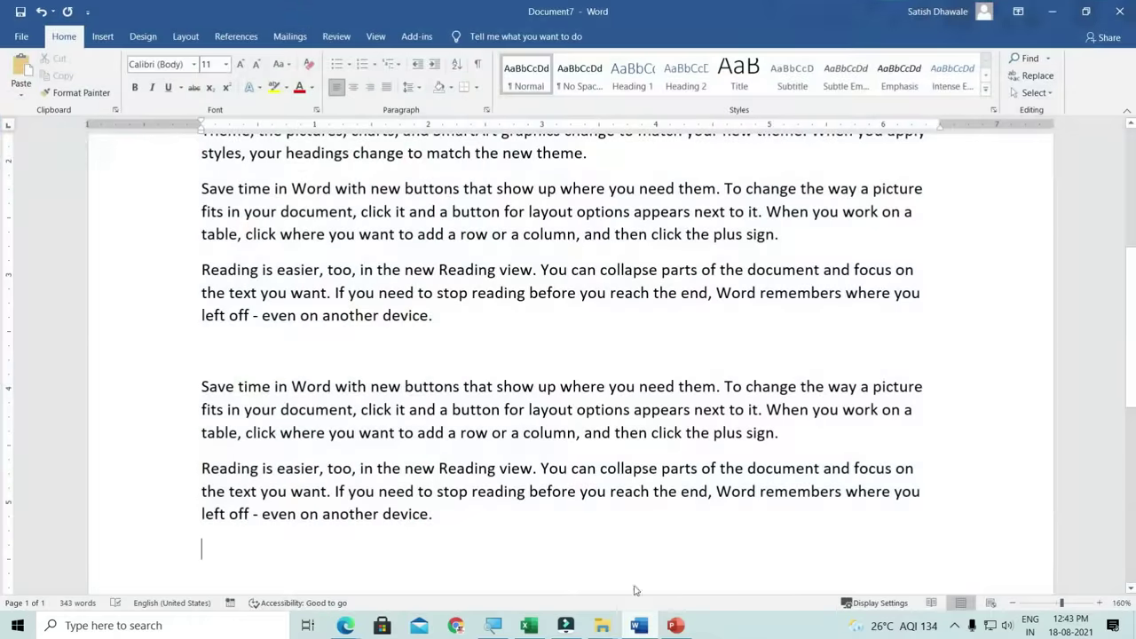
scroll(475, 467, "up", 5)
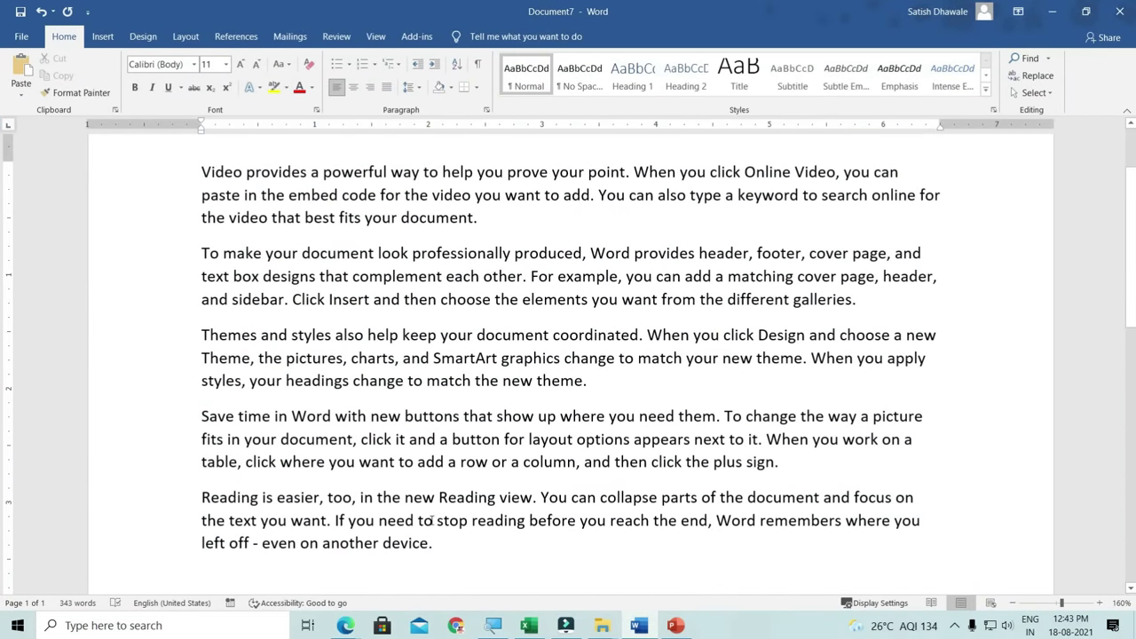
left_click_drag(462, 544, 200, 169)
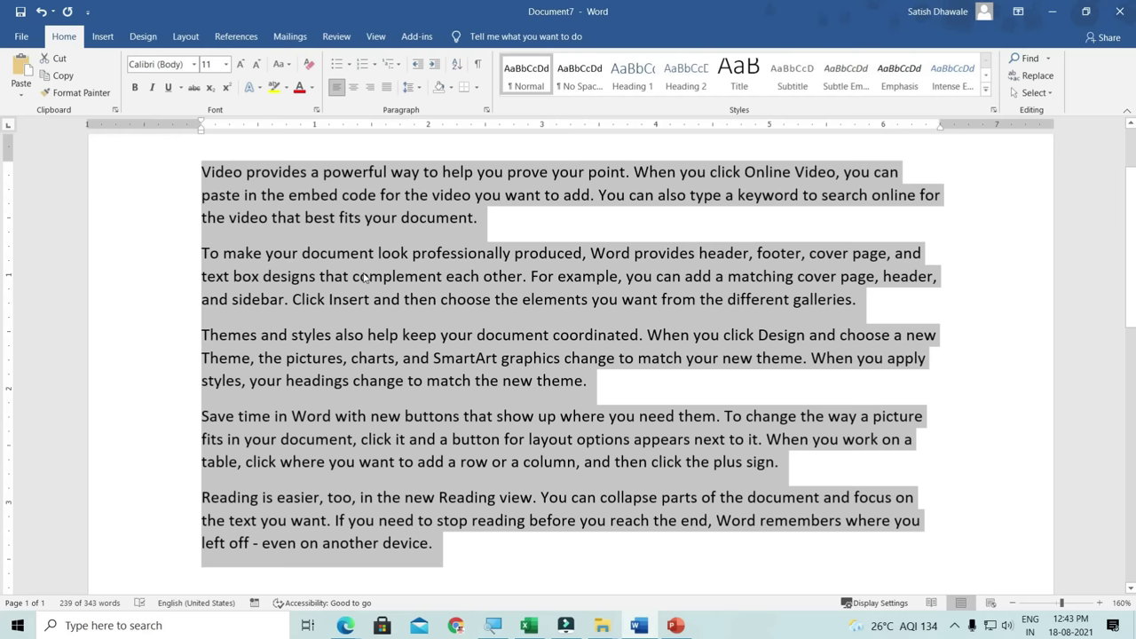
left_click(290, 66)
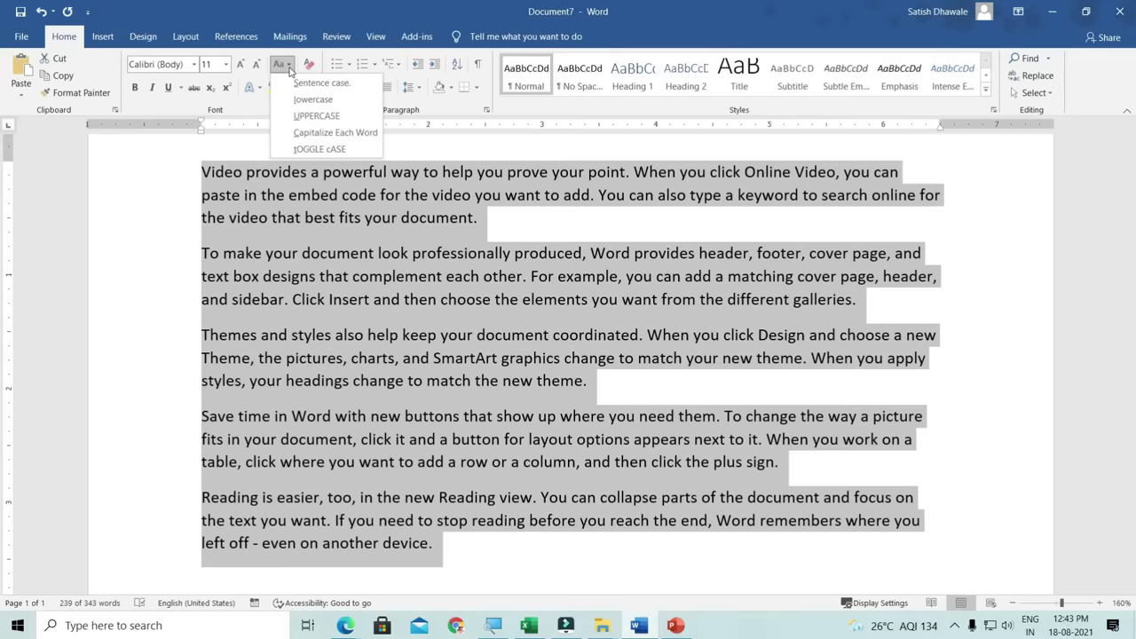
left_click(290, 65)
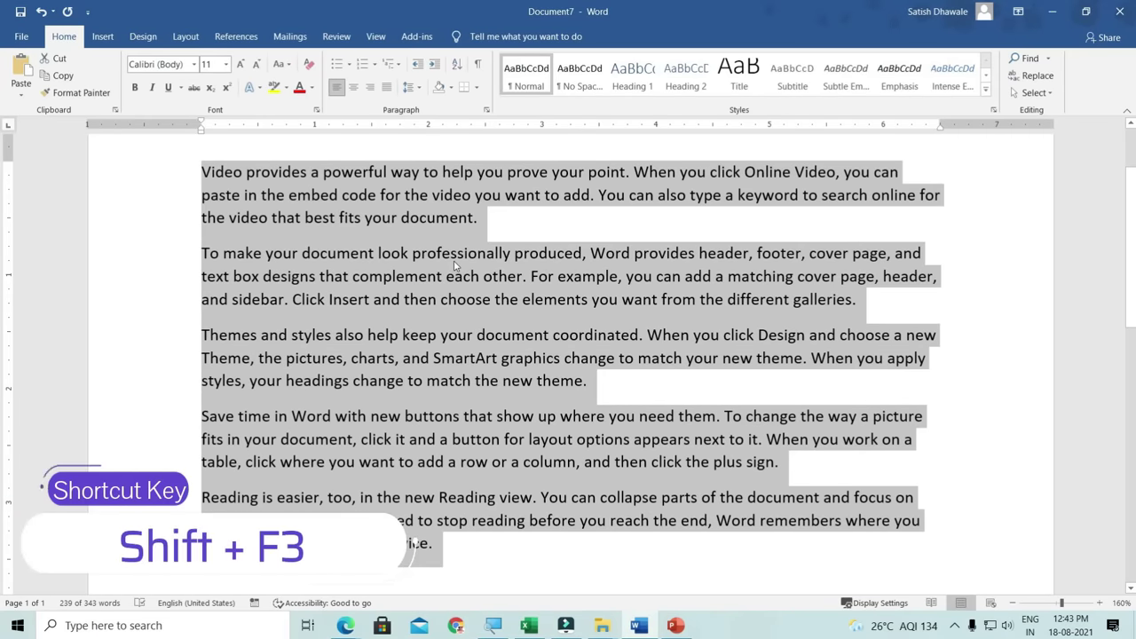
- Cycle the selected text's case with Shift+F3 until it is all lowercase
key("shift+F3")
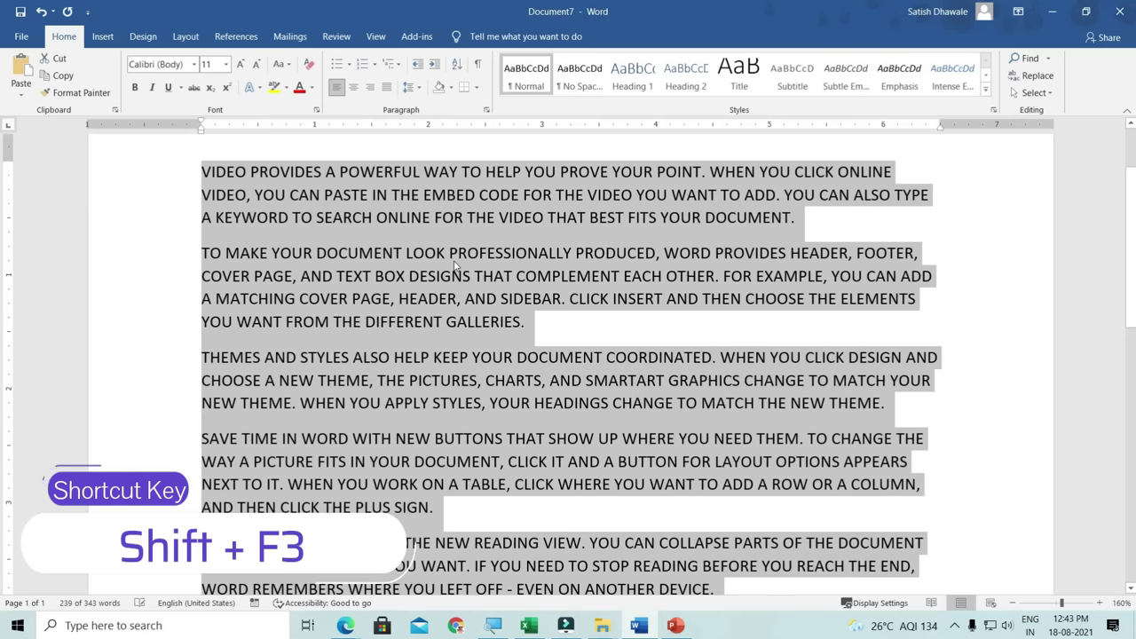
key("shift+F3")
key("shift+F3")
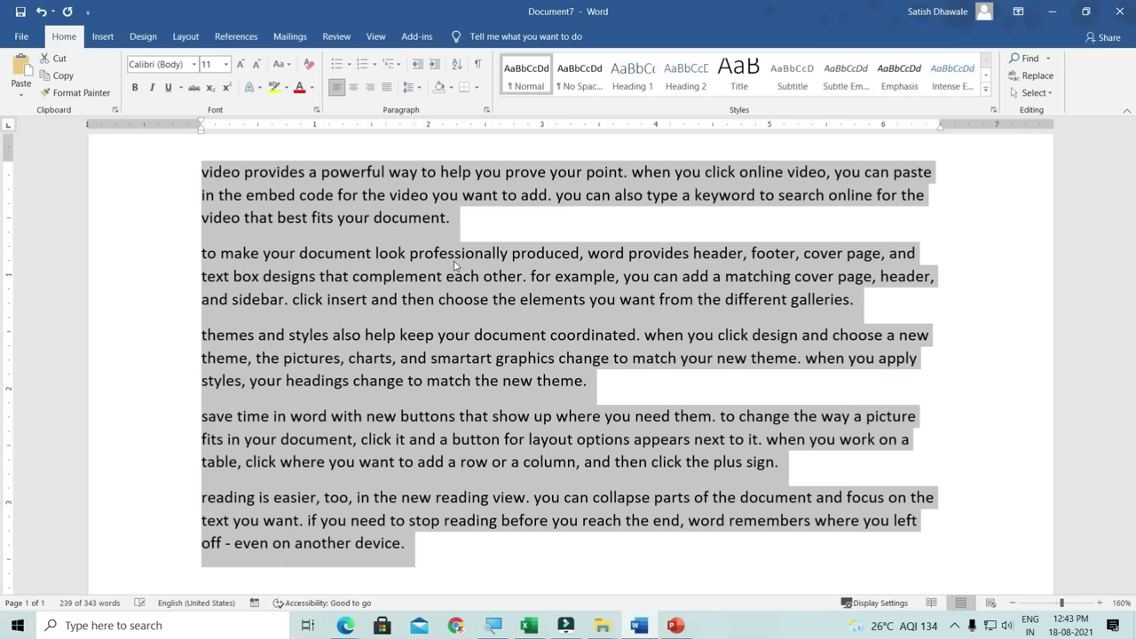
left_click(454, 263)
key("ctrl+a")
key("shift+F3")
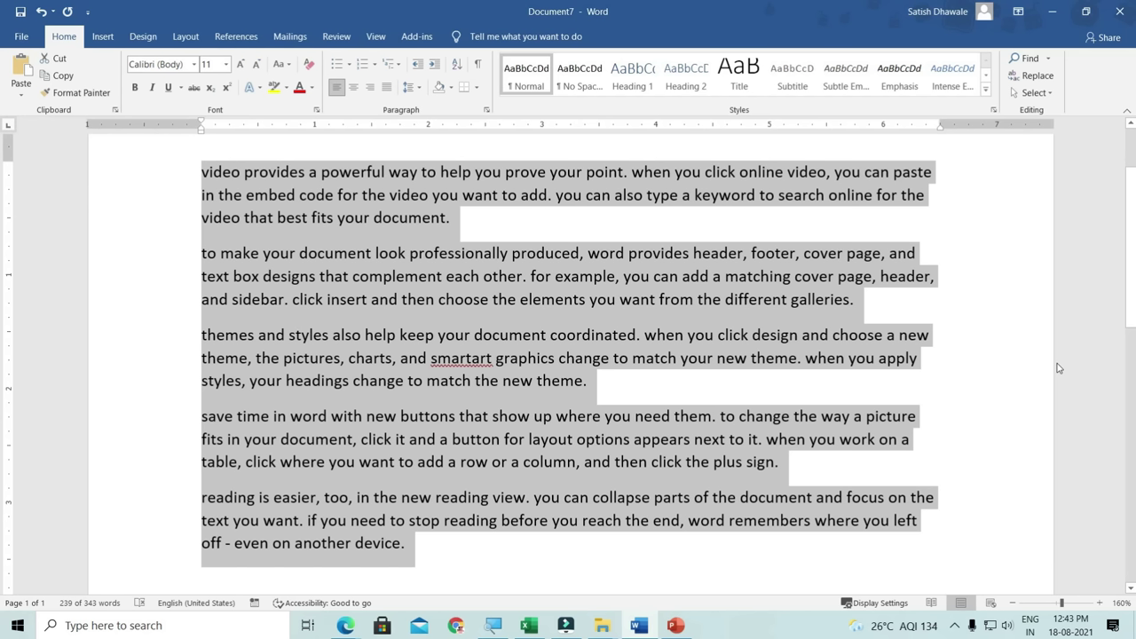
left_click(500, 381)
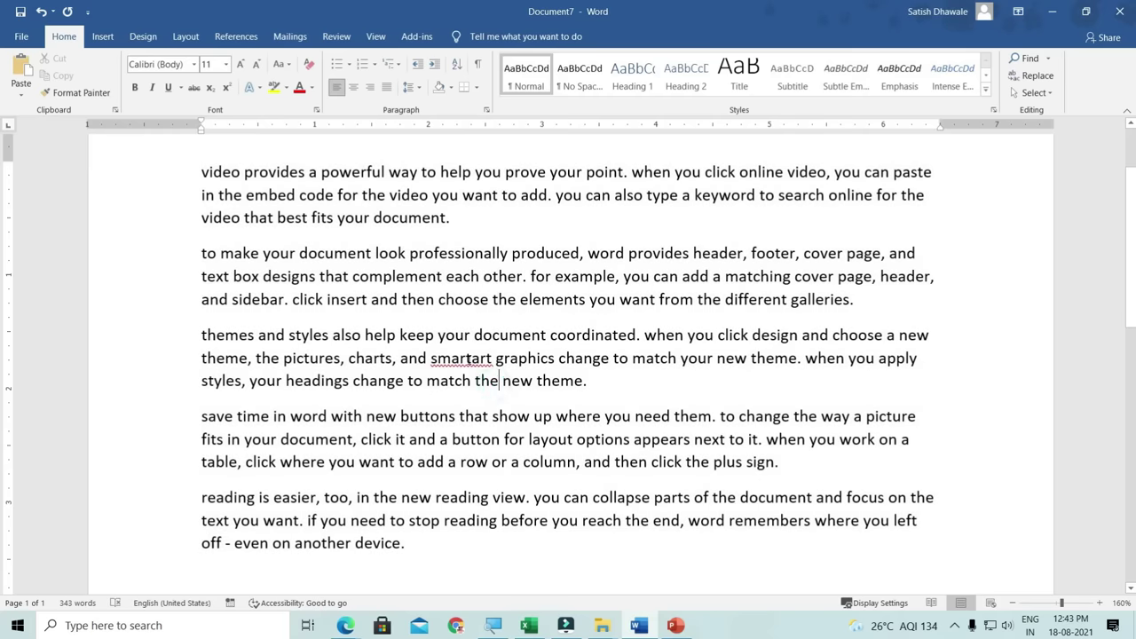
- Change 'smartart' to 'smart art' and open the print preview with Ctrl+P
left_click(469, 359)
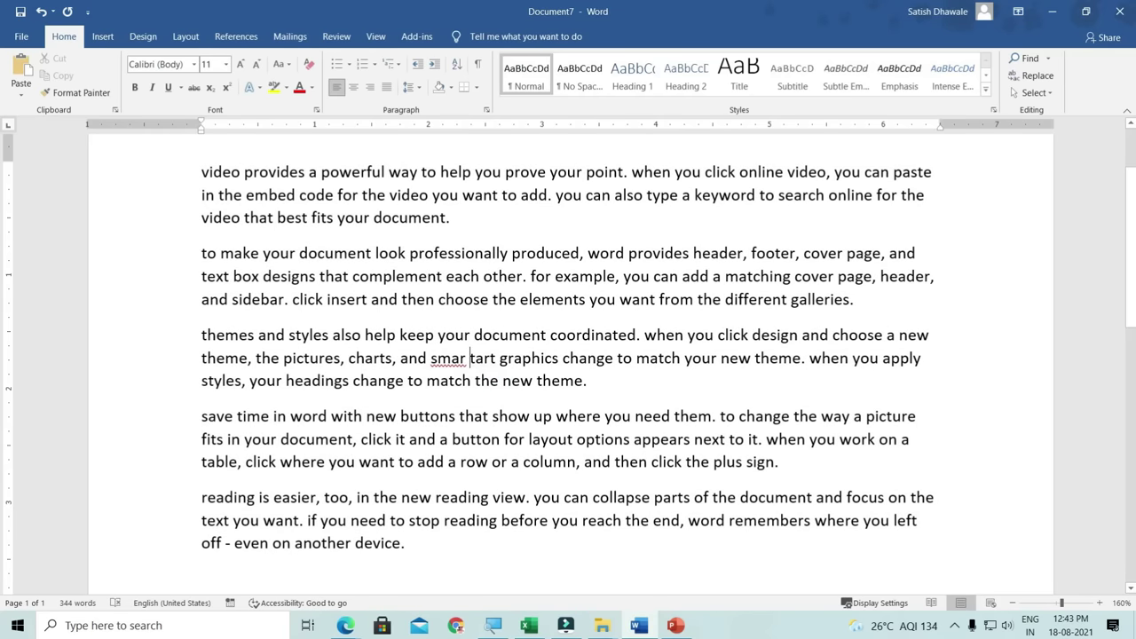
key("BackSpace")
key("Right")
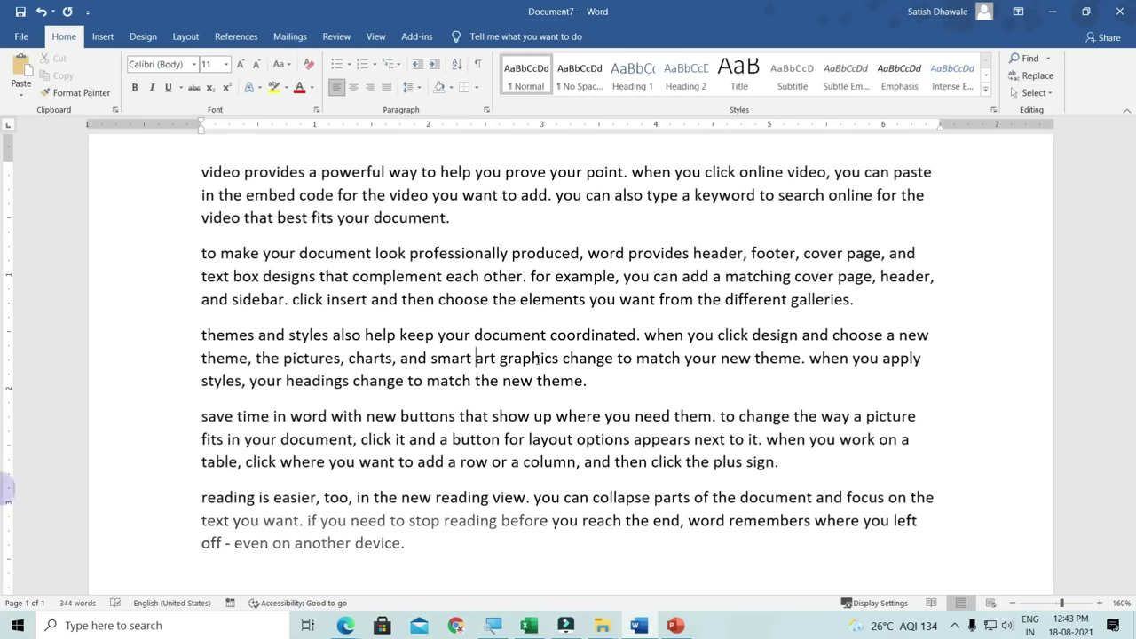
key("ctrl+p")
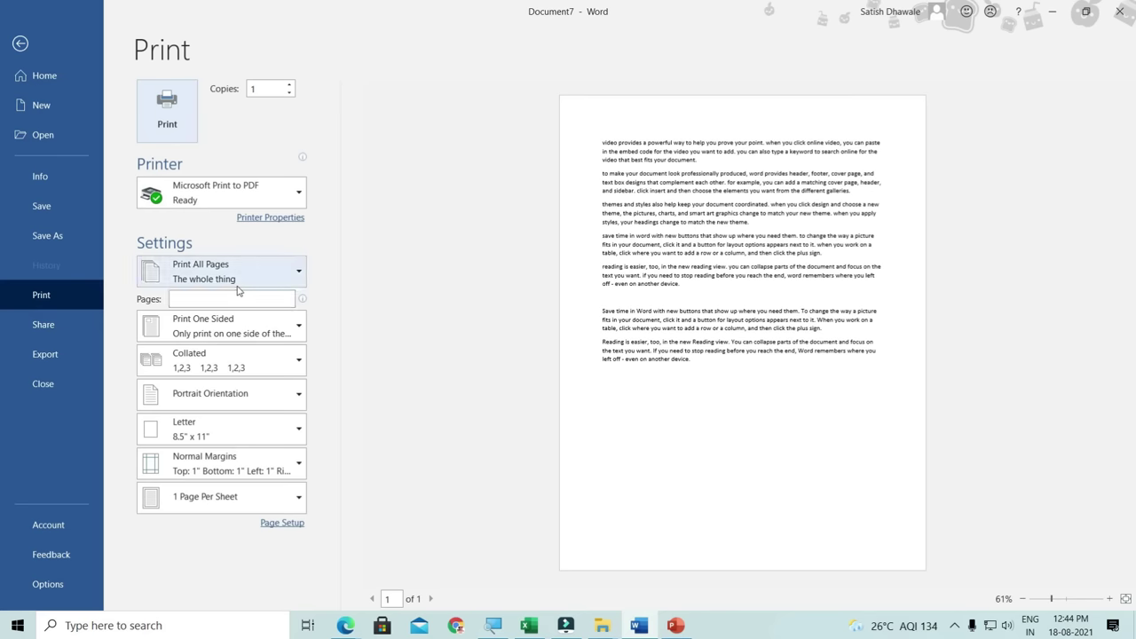
- Exit print preview and close Document7 with Ctrl+W, choosing Don't Save
key("Escape")
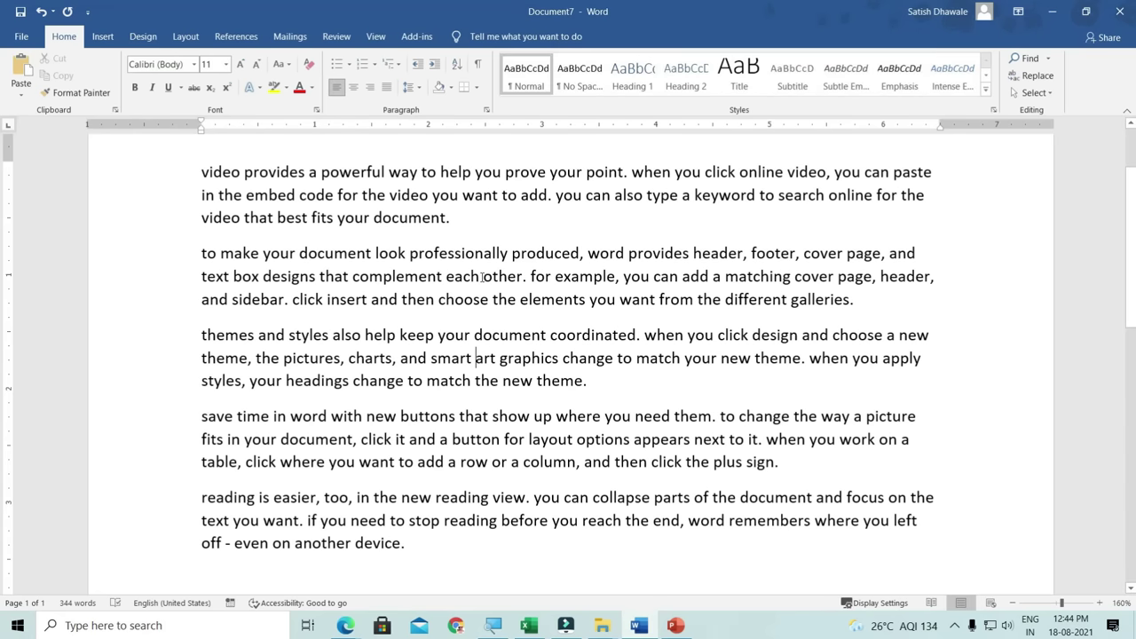
left_click(753, 306)
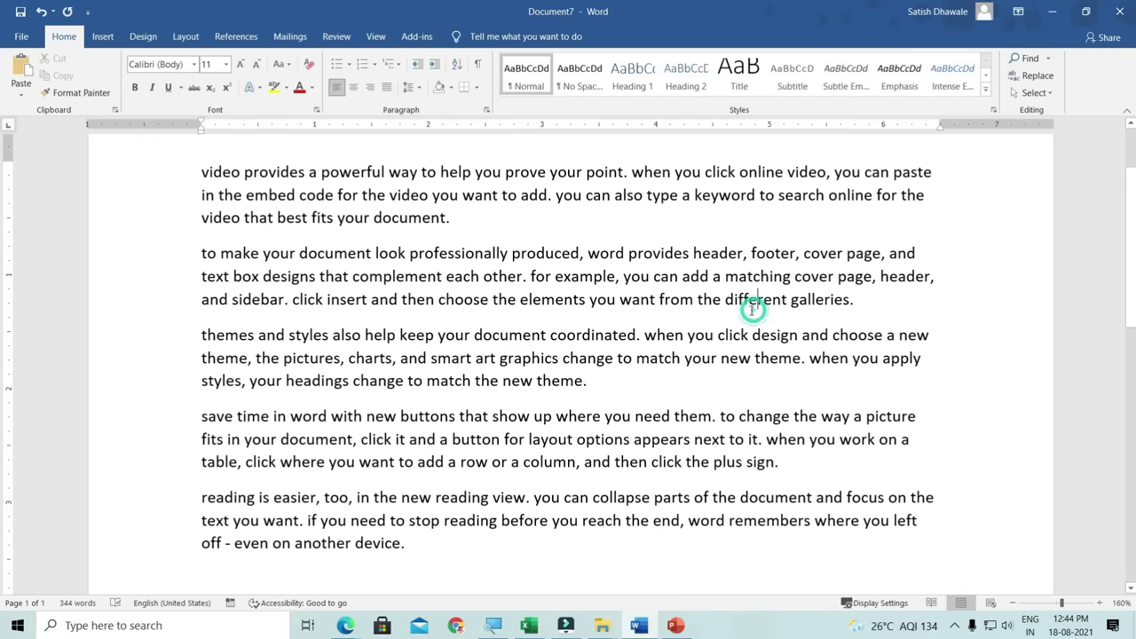
scroll(752, 310, "up", 2)
key("ctrl+w")
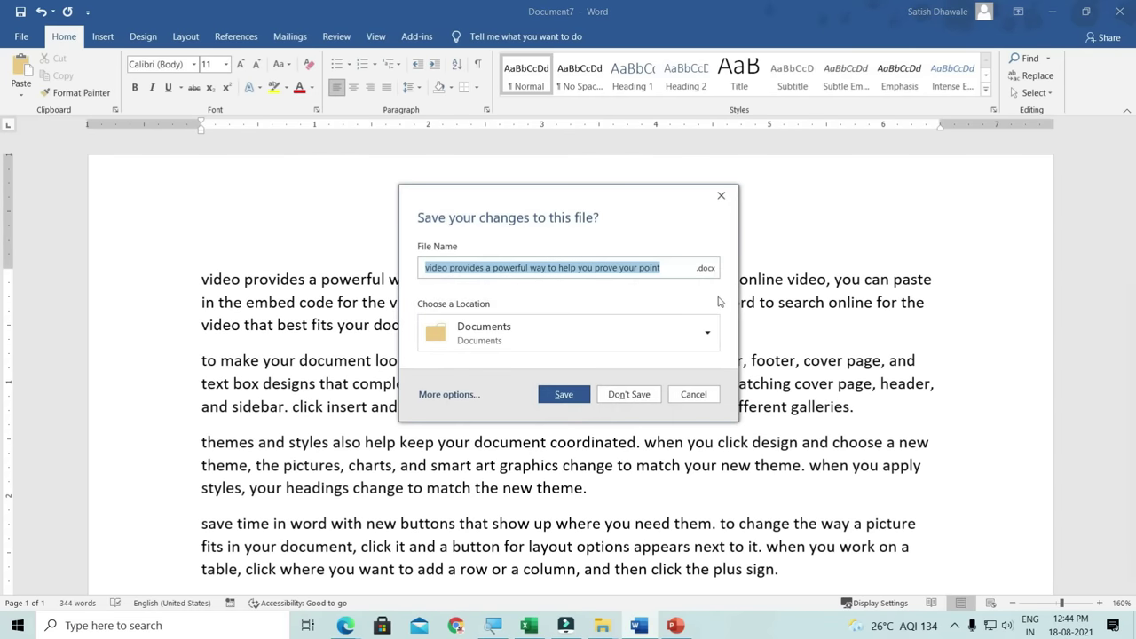
left_click(634, 394)
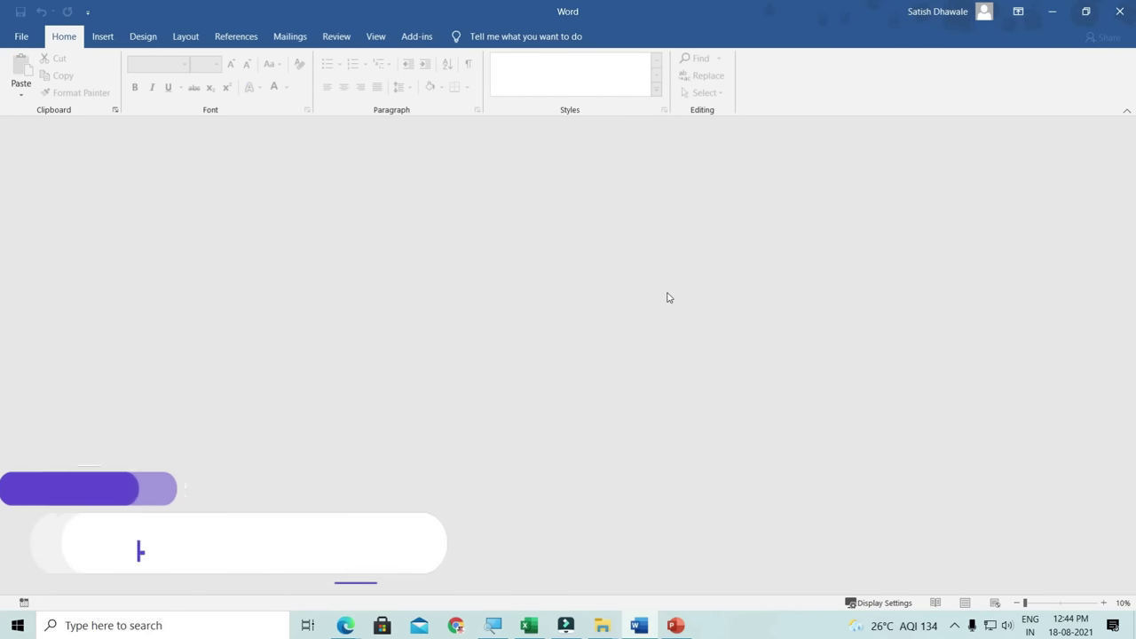
- Close Word with Alt+F4, relaunch it via Run 'winword', and start a blank document
key("alt+F4")
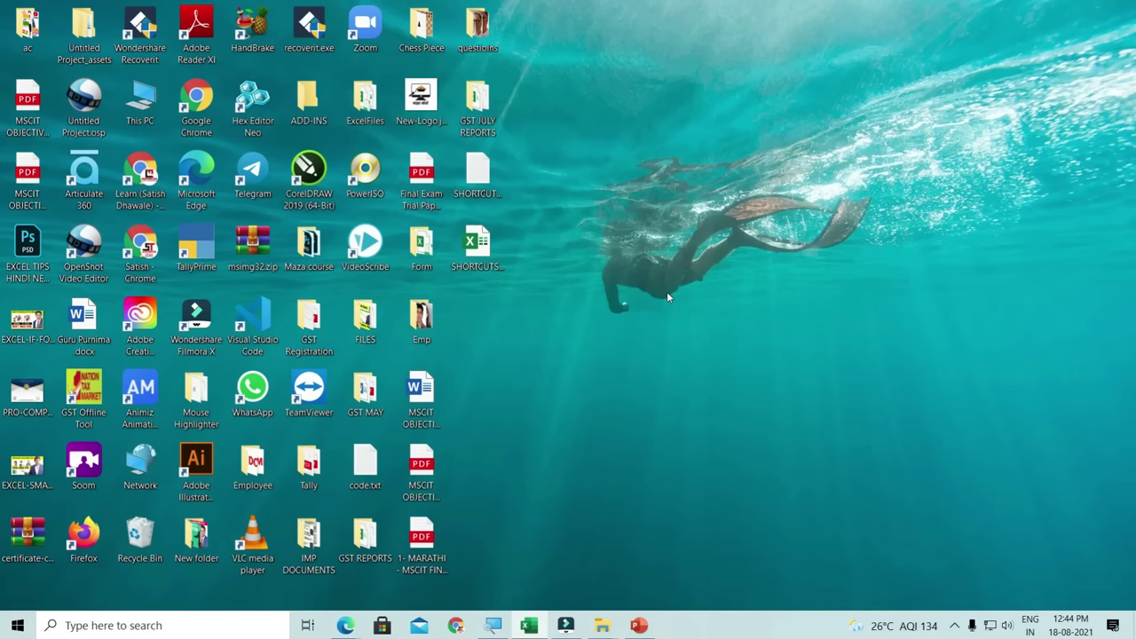
key("super+r")
type("winw")
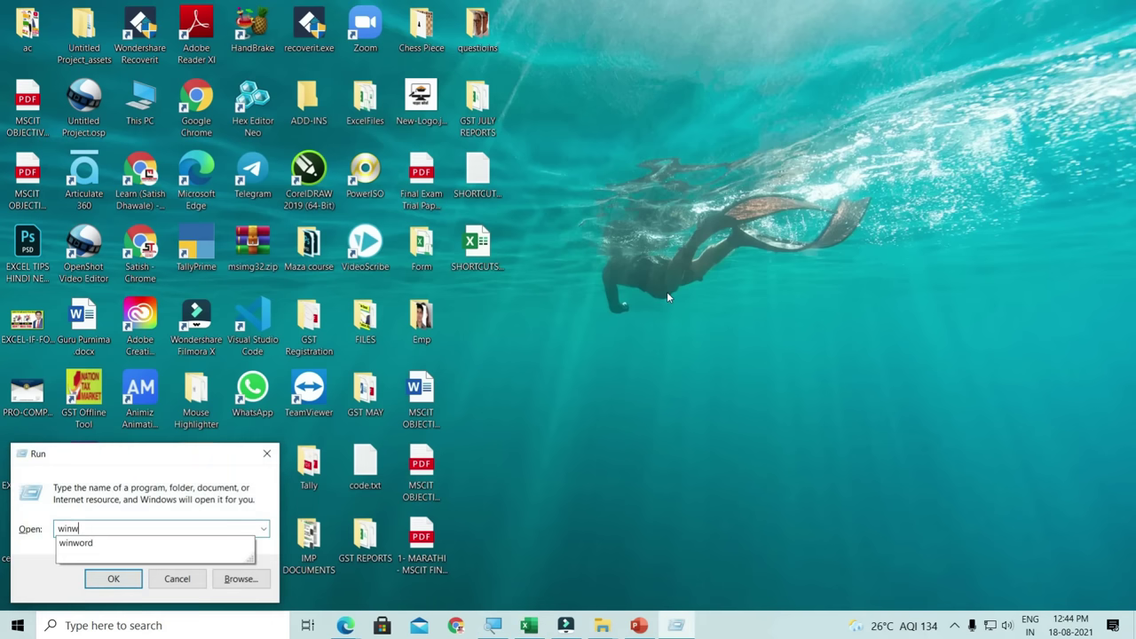
type("ord")
key("Return")
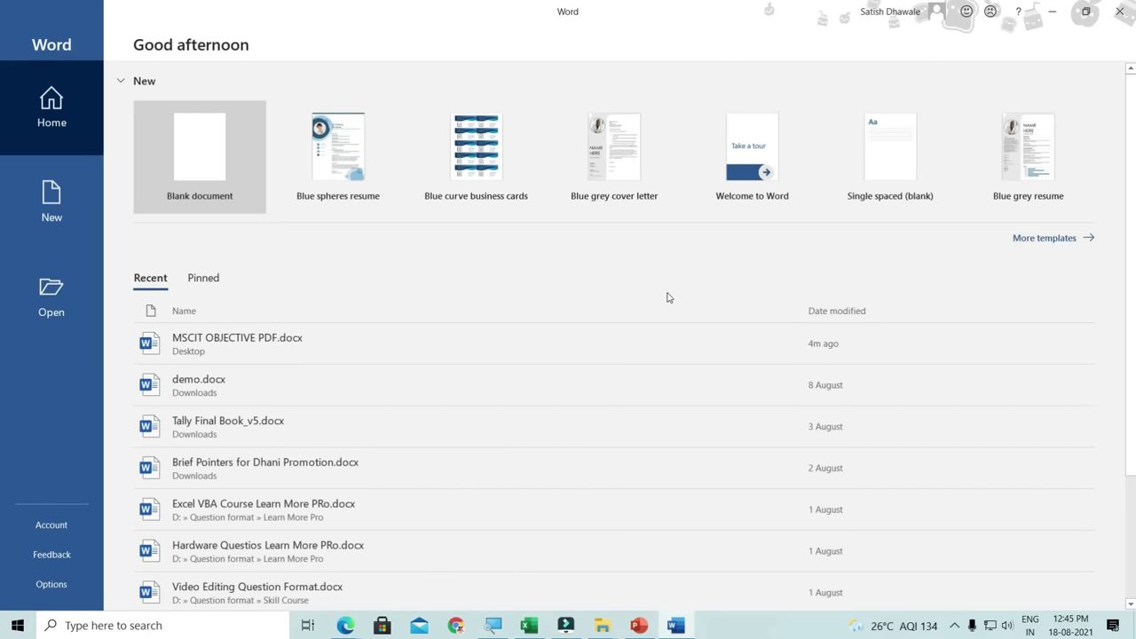
left_click(223, 137)
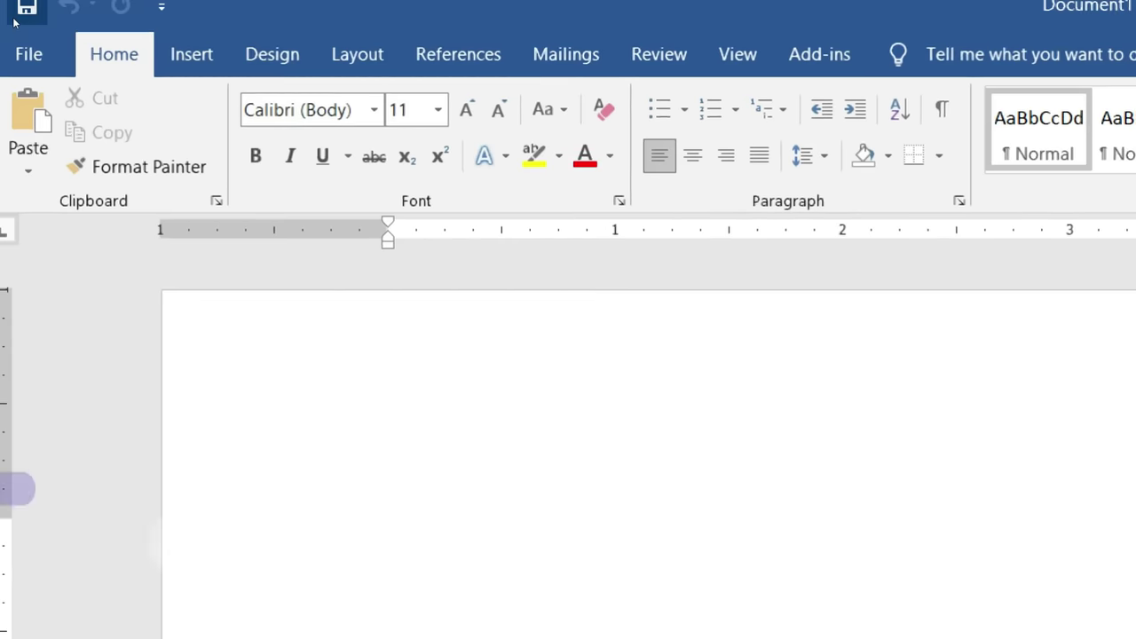
key("alt")
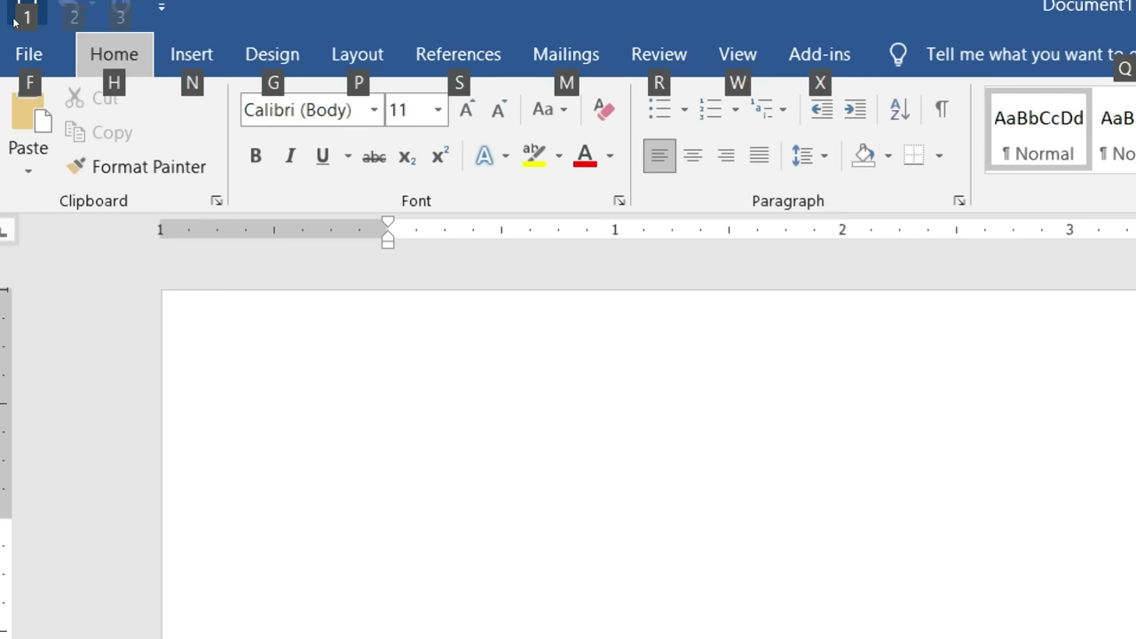
key("h")
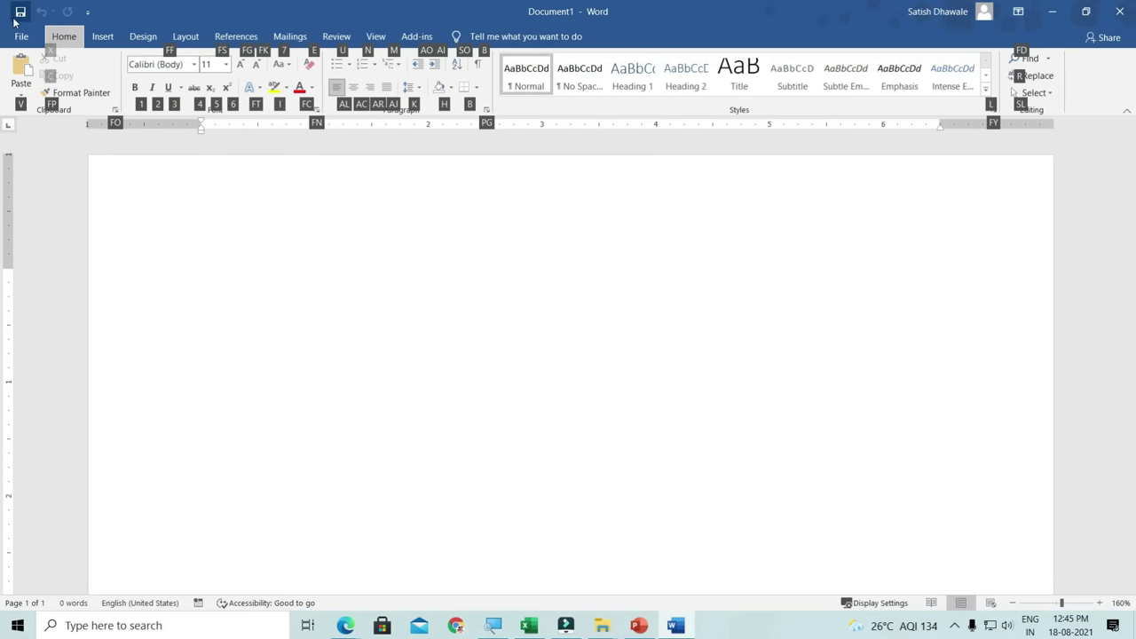
key("f")
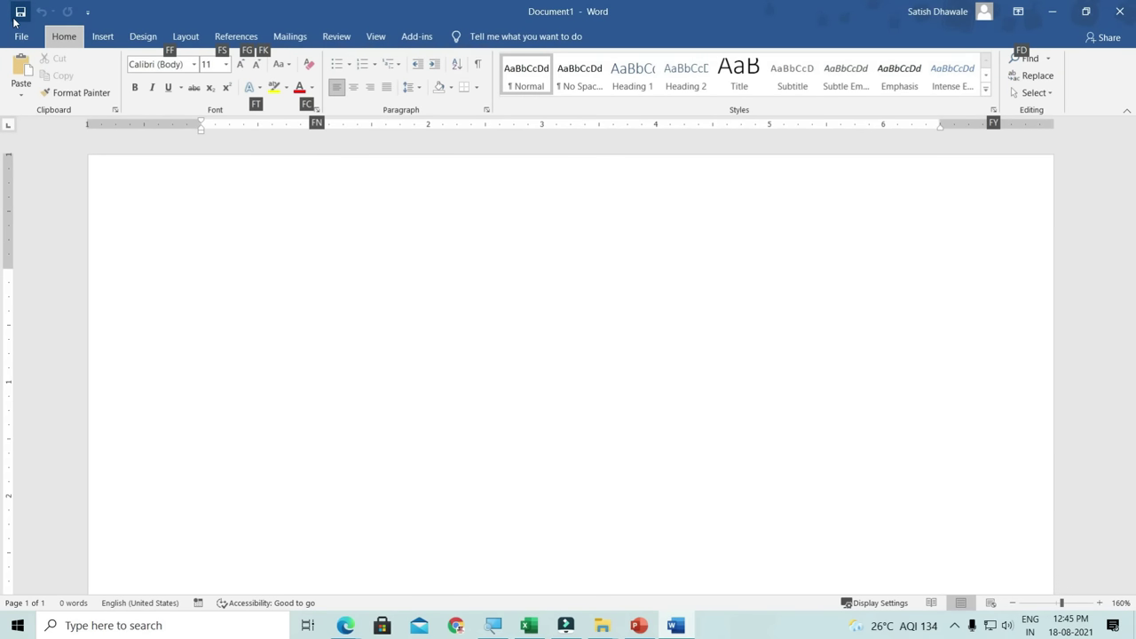
key("c")
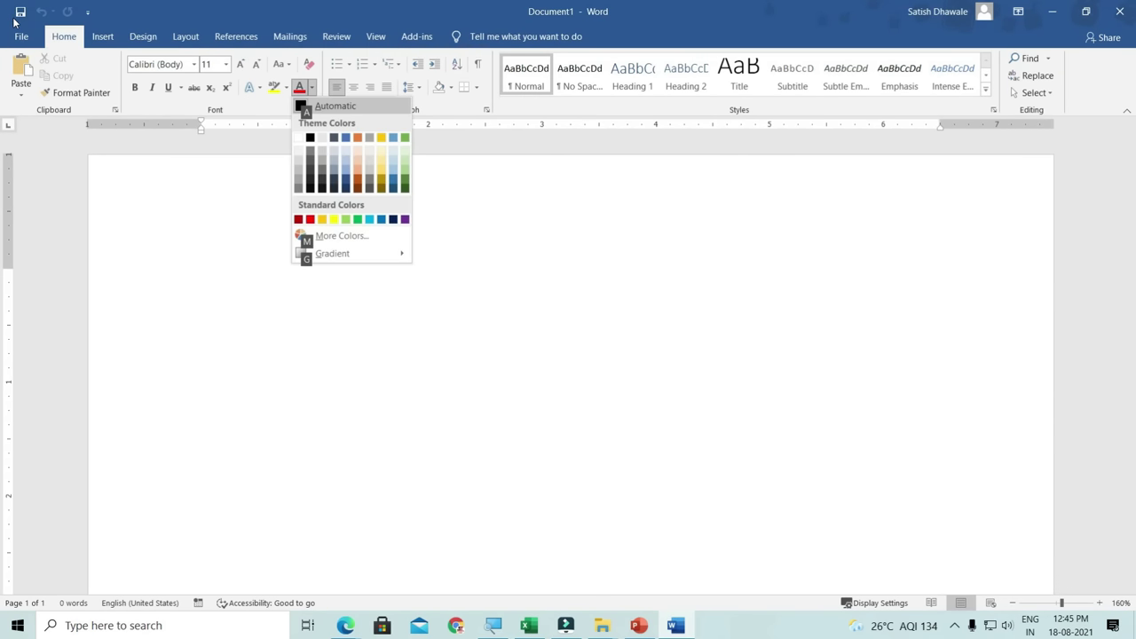
key("m")
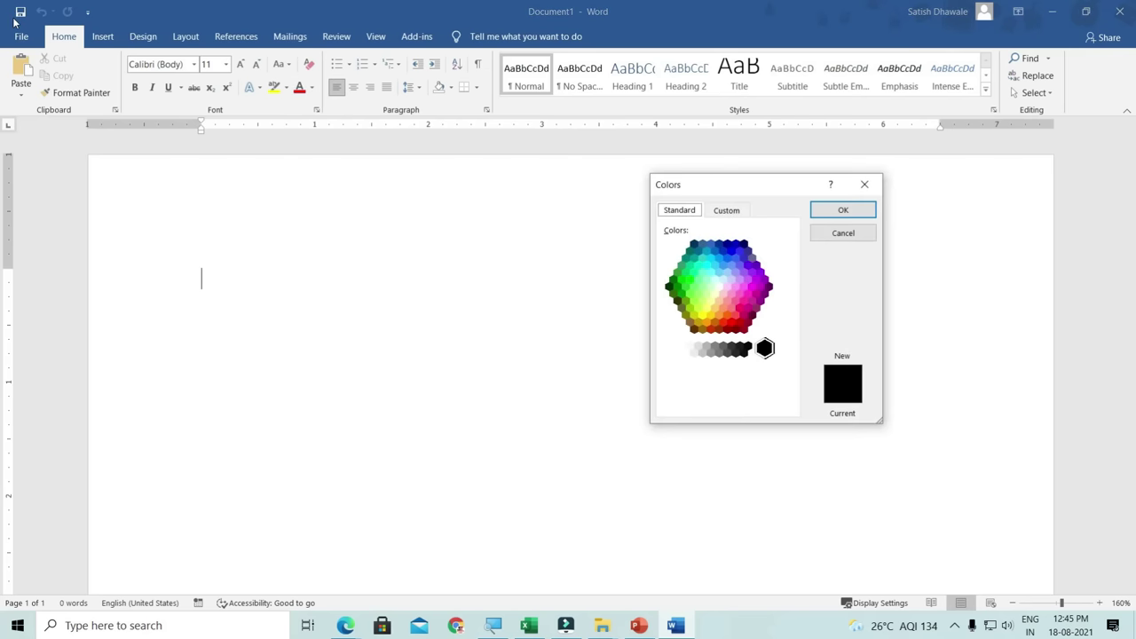
key("Return")
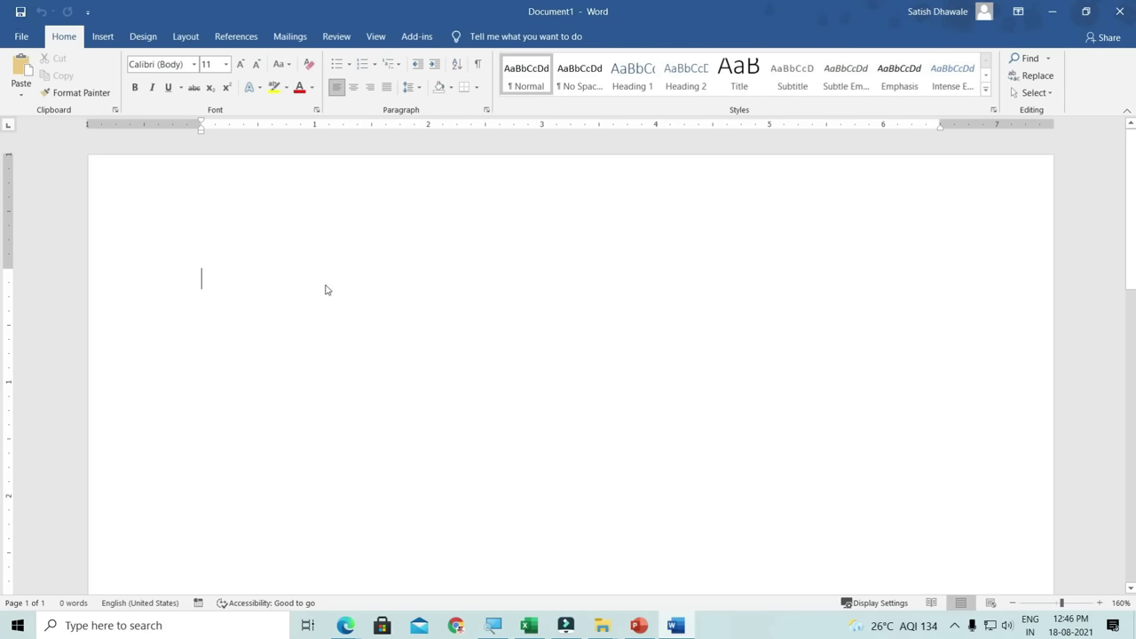
key("alt")
key("h")
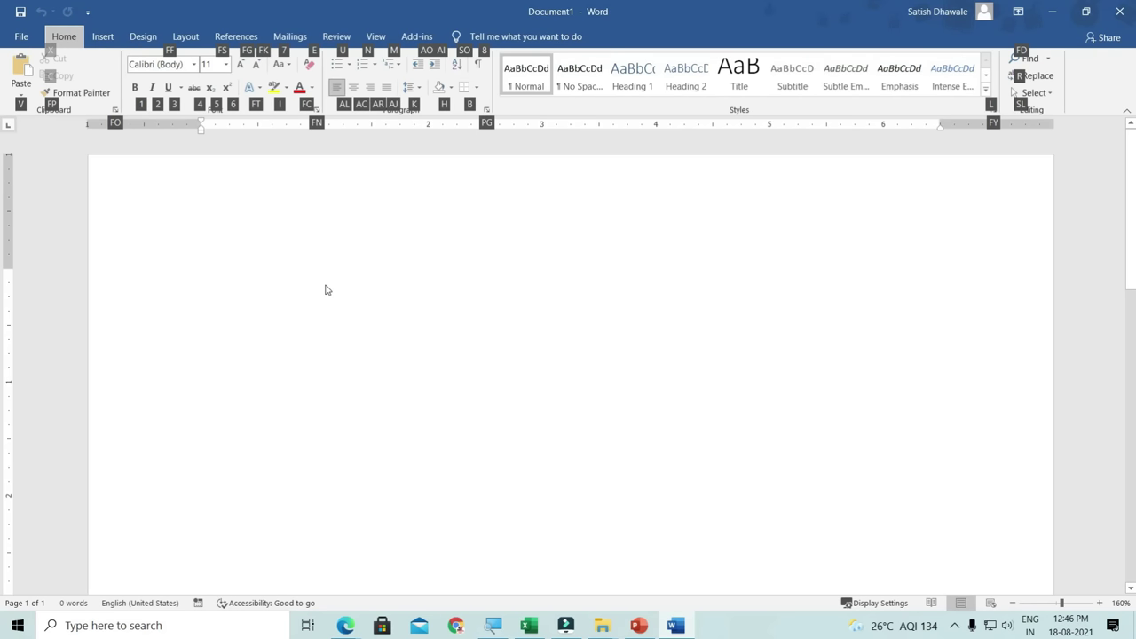
key("f")
key("s")
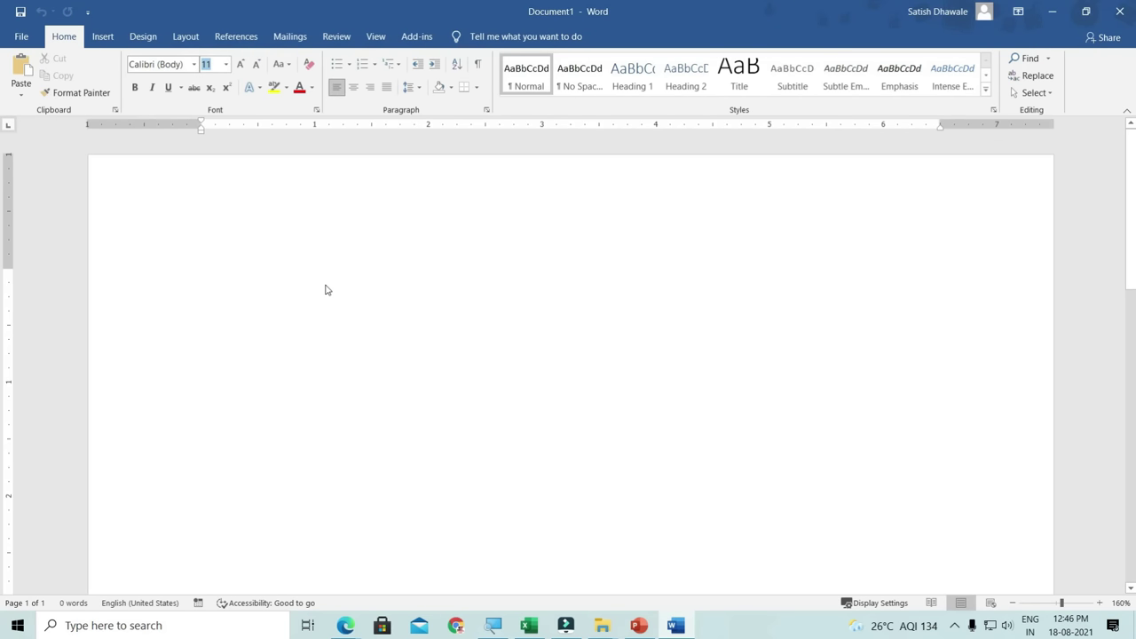
key("Down")
key("Down")
key("Down")
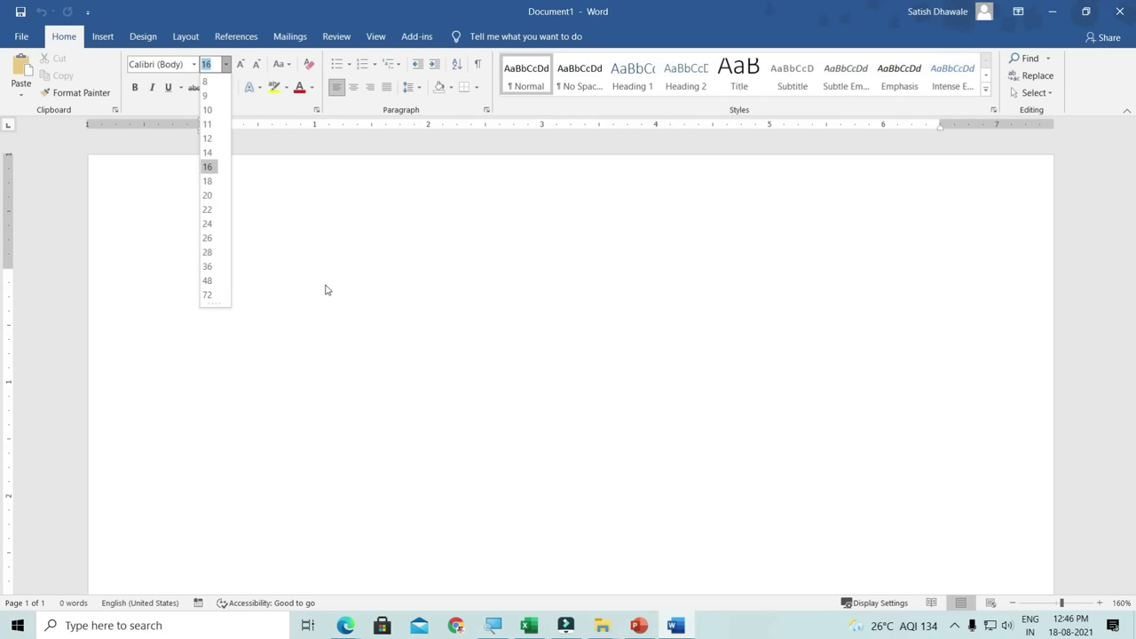
key("Down")
key("Down")
key("Down")
key("Down")
key("Down")
key("Escape")
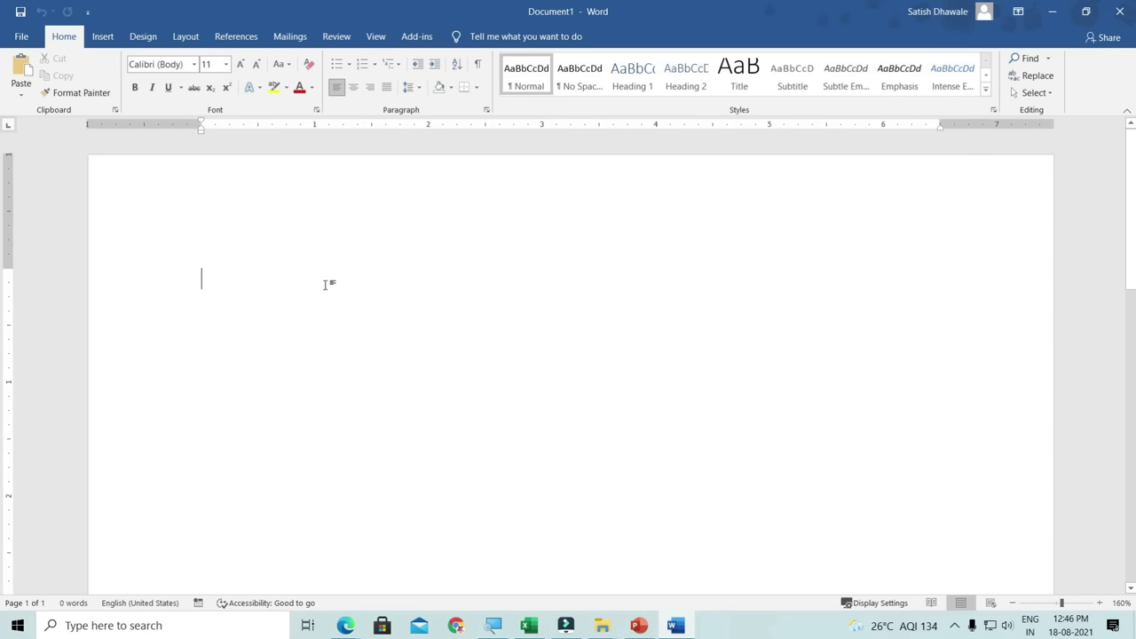
key("alt+h")
key("f")
key("f")
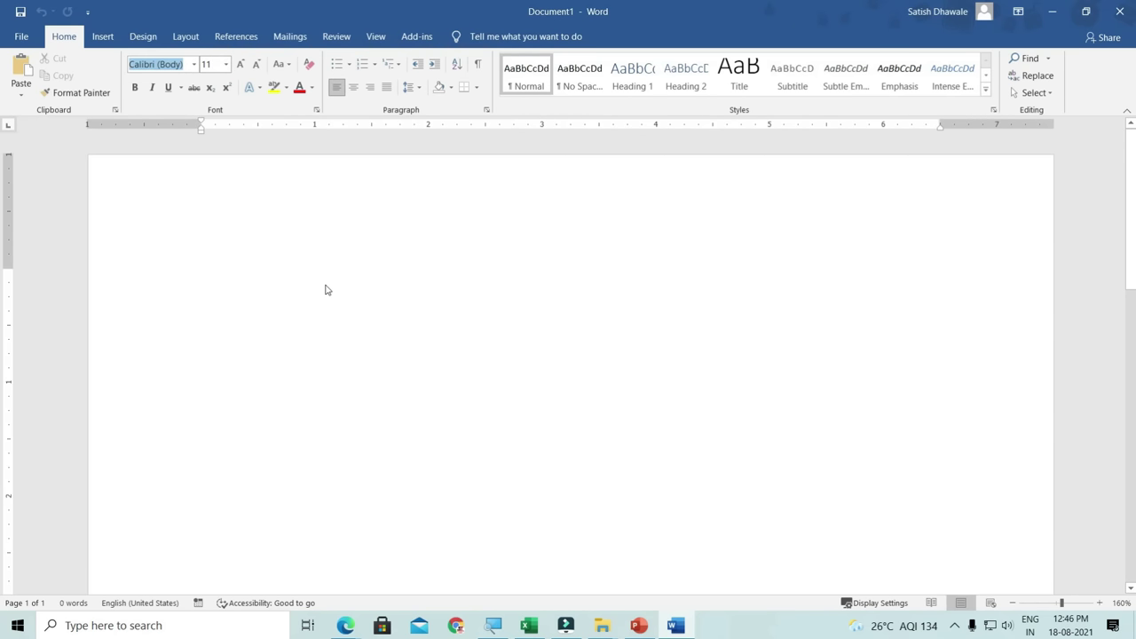
key("alt+Down")
key("Down")
key("Down")
key("Down")
key("Down")
key("Down")
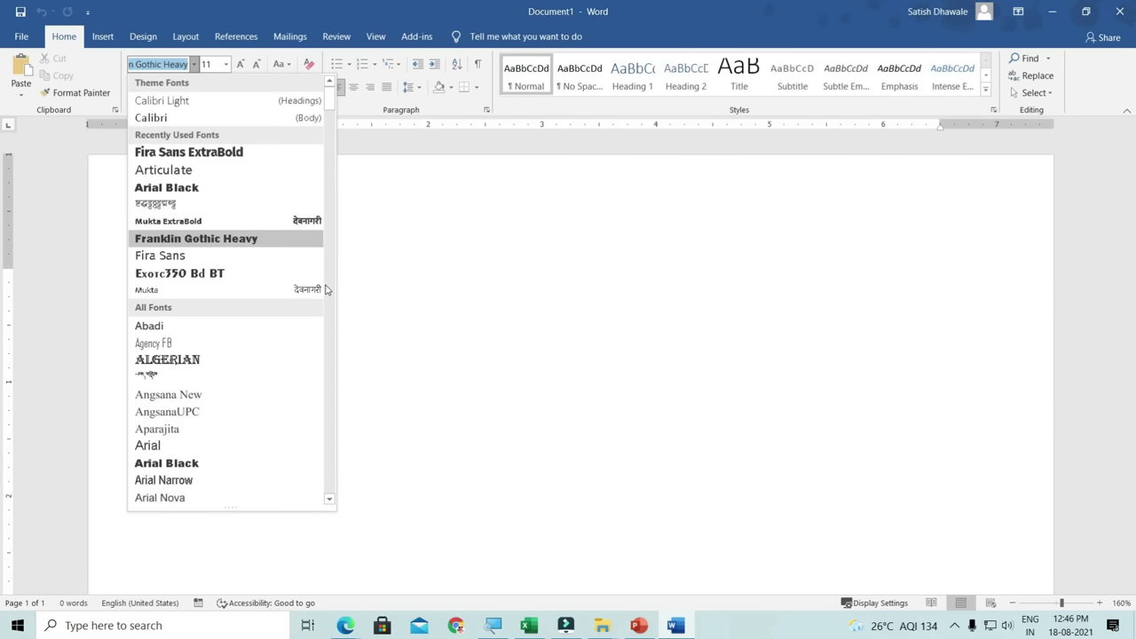
key("Down")
key("Down")
key("Down")
key("Escape")
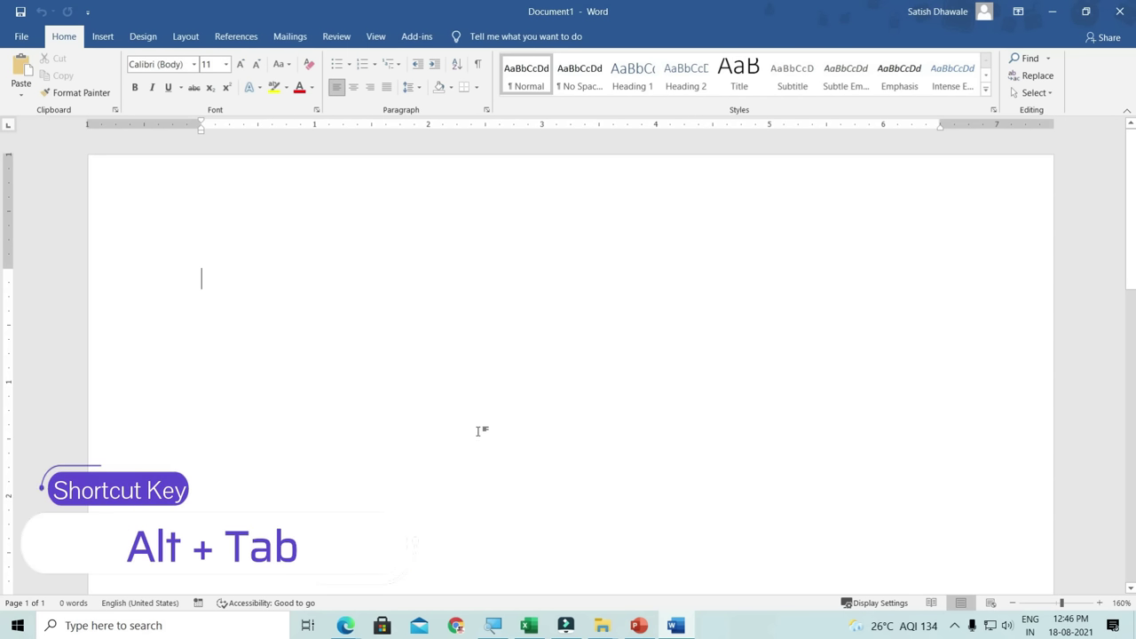
- Bring Edge forward, switch between Word and Edge with Alt+Tab, then show the desktop
mouse_move(345, 625)
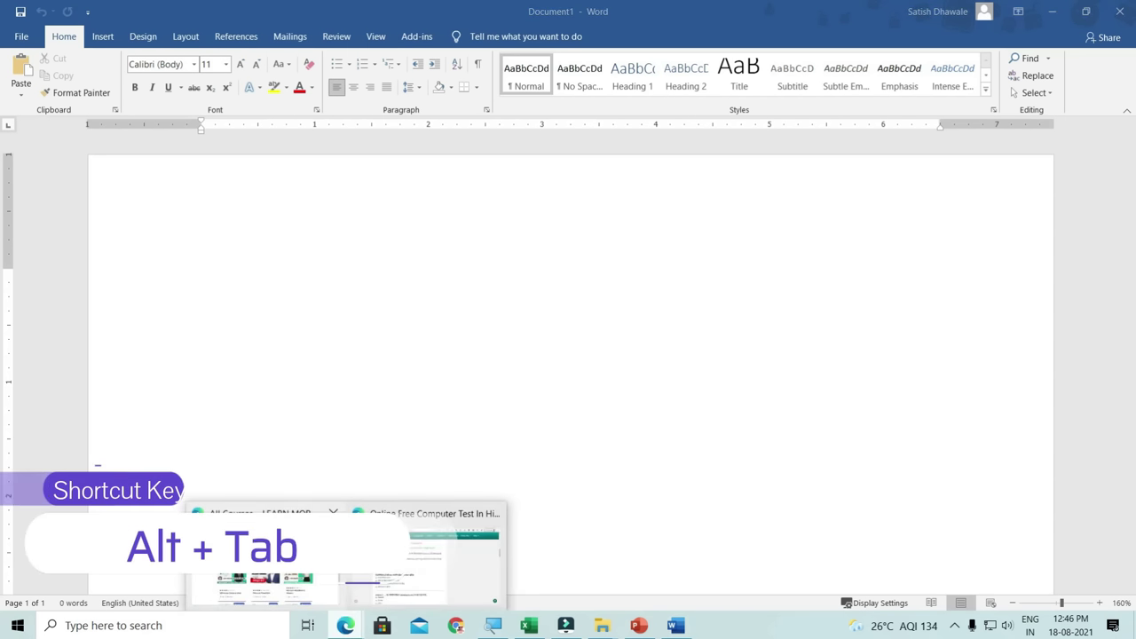
left_click(264, 555)
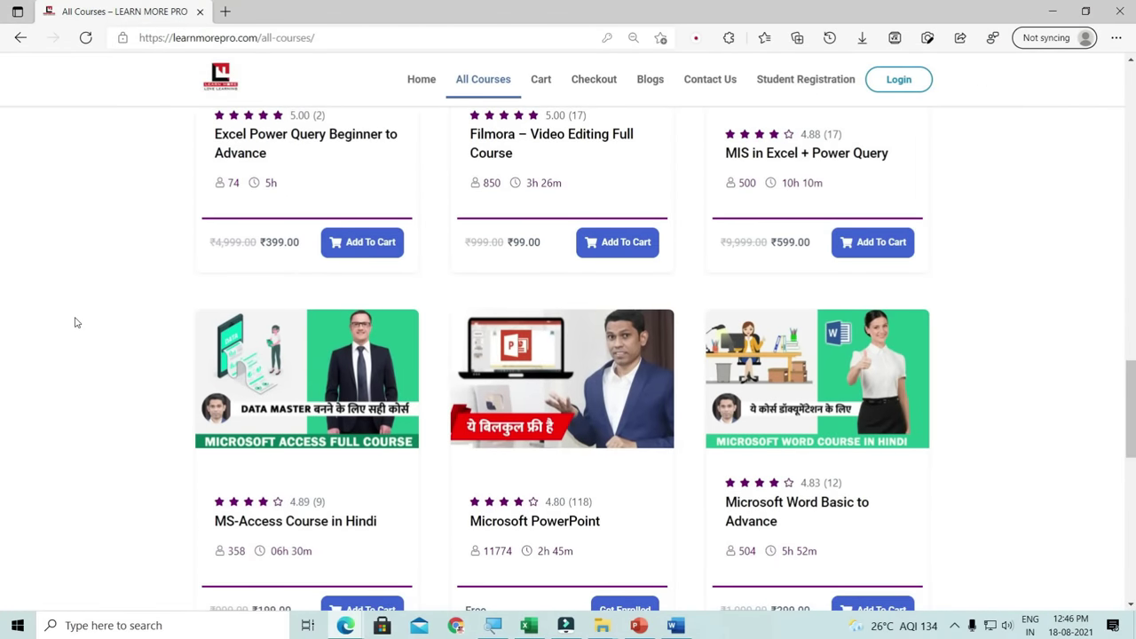
key("alt+Tab")
key("alt+Tab")
key("alt+Tab")
key("alt+Tab")
key("alt+Tab")
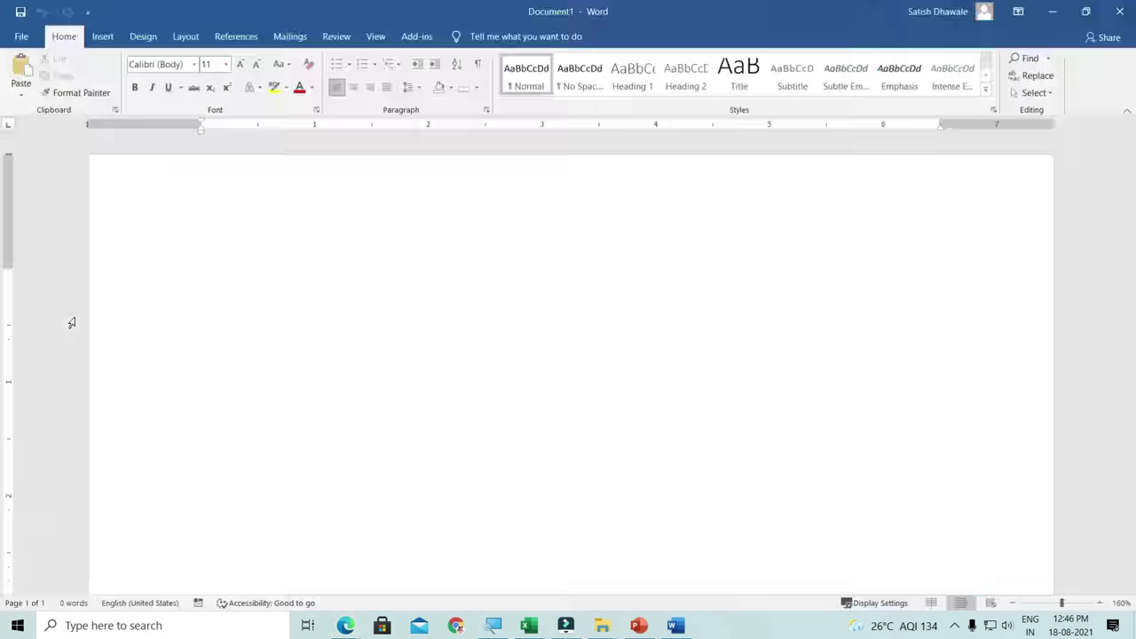
key("alt+Tab")
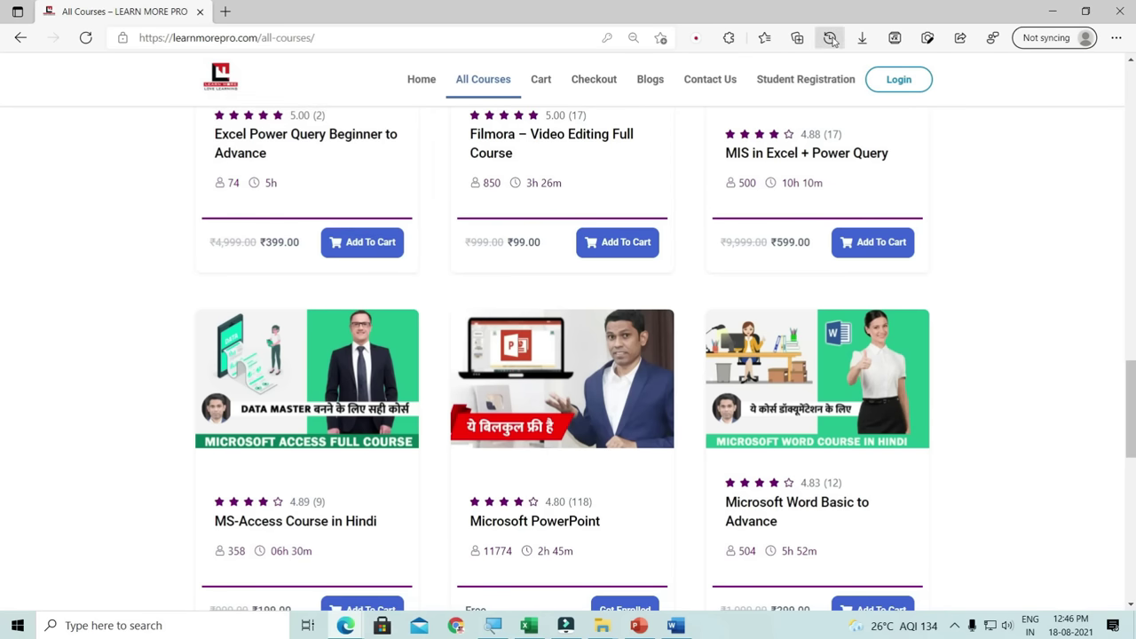
key("super+d")
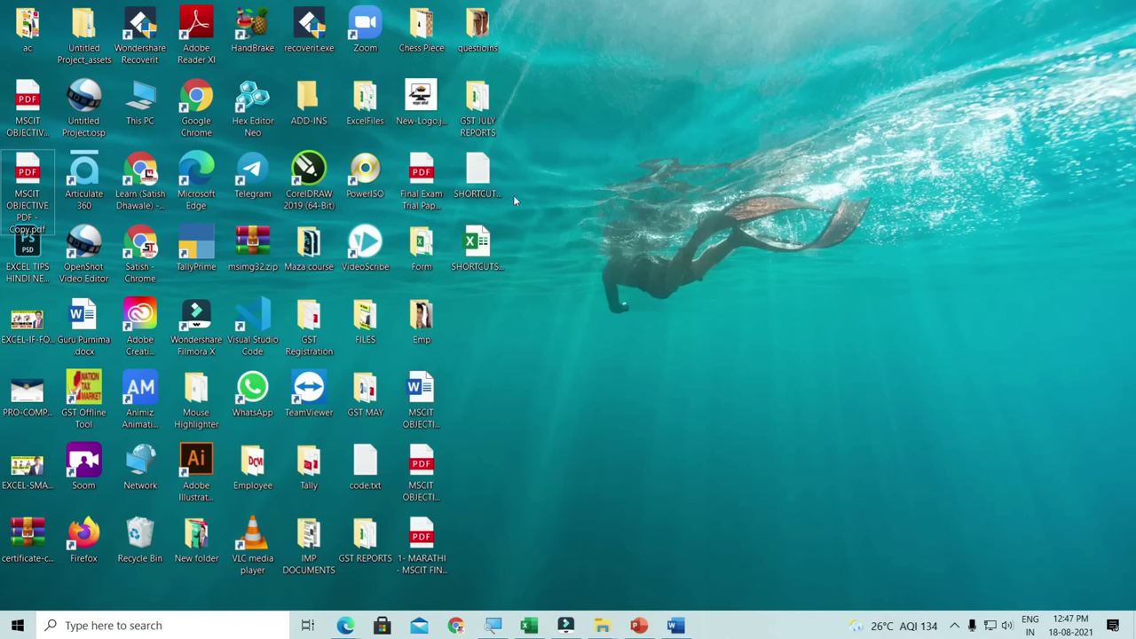
- View and close the Alt+Enter Properties of SHORTCUTS.txt and MSCIT OBJECTIVE PDF.docx
left_click(462, 177)
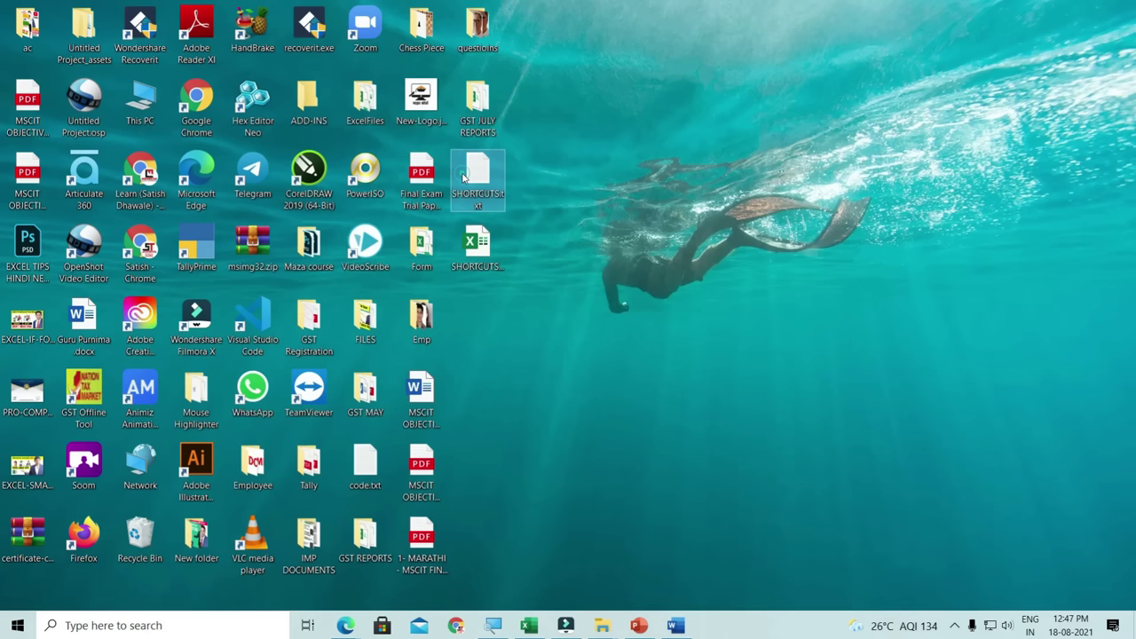
left_click(478, 105)
left_click(495, 188)
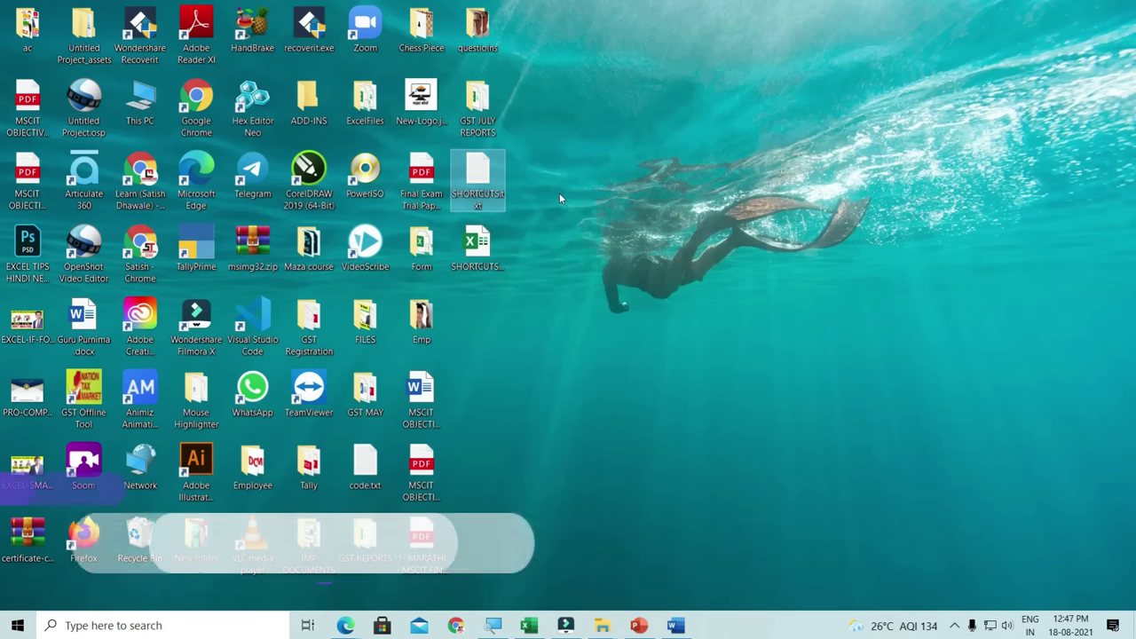
key("alt+Return")
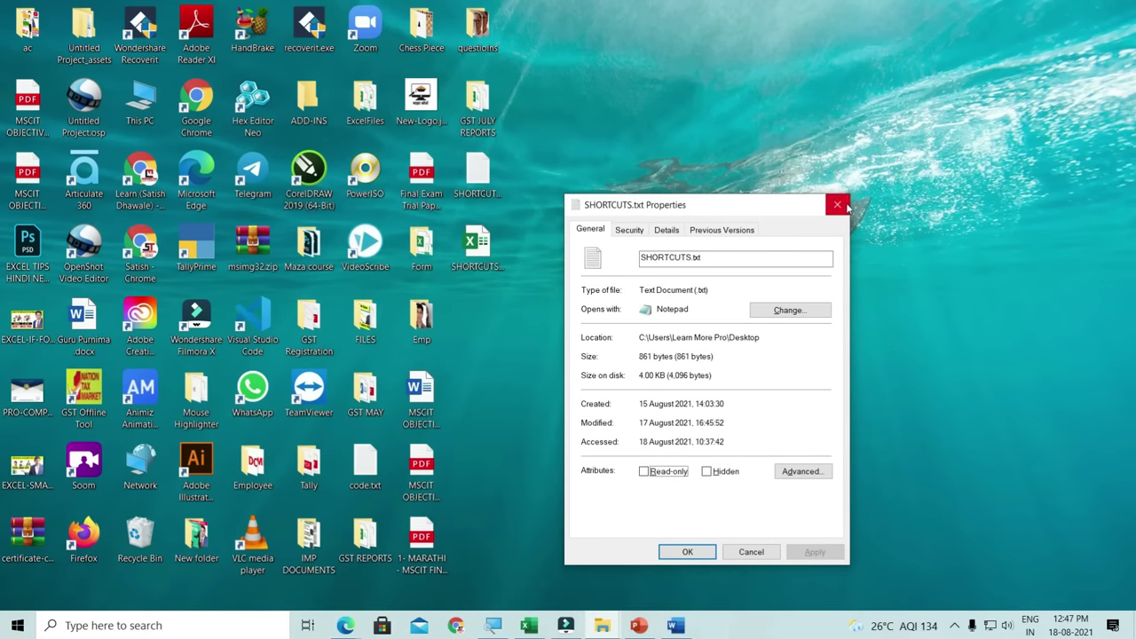
left_click(836, 205)
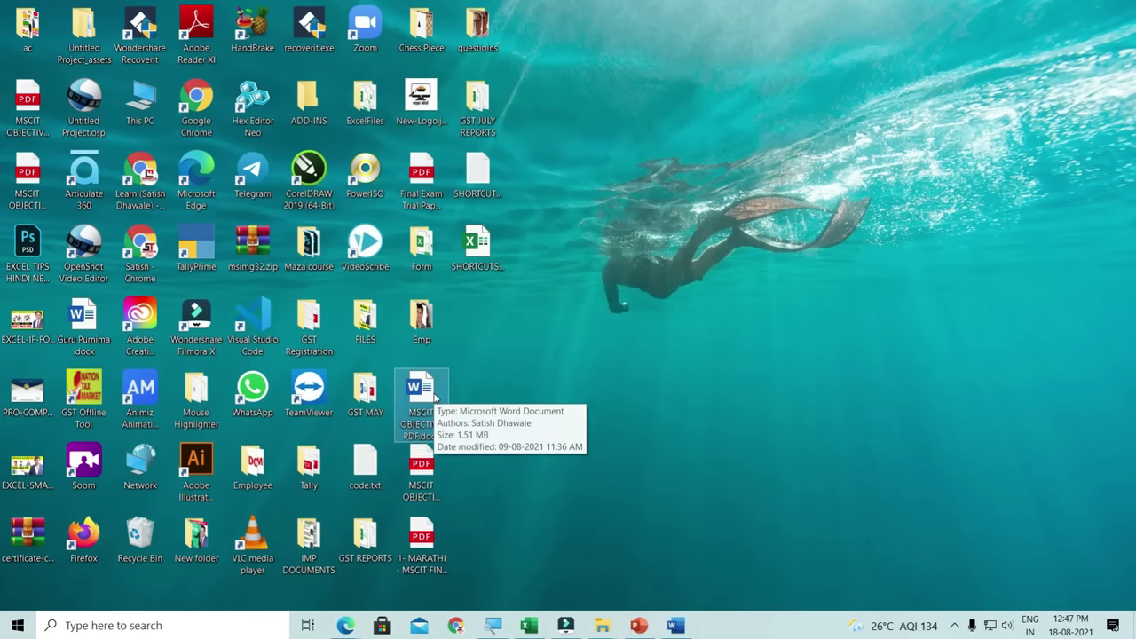
key("alt+Return")
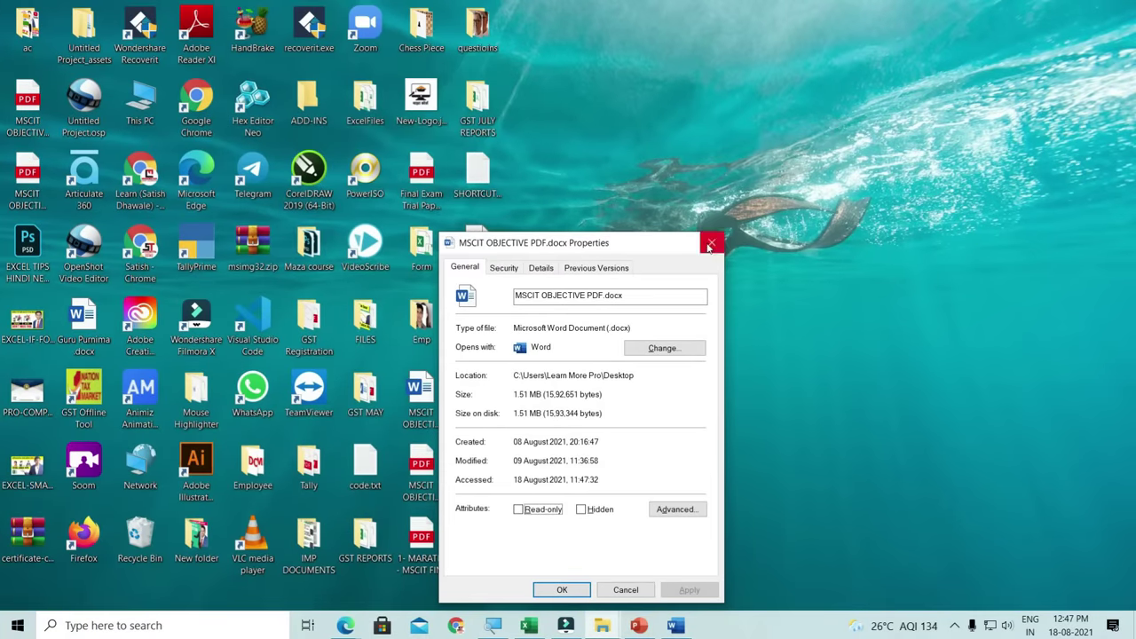
left_click(709, 244)
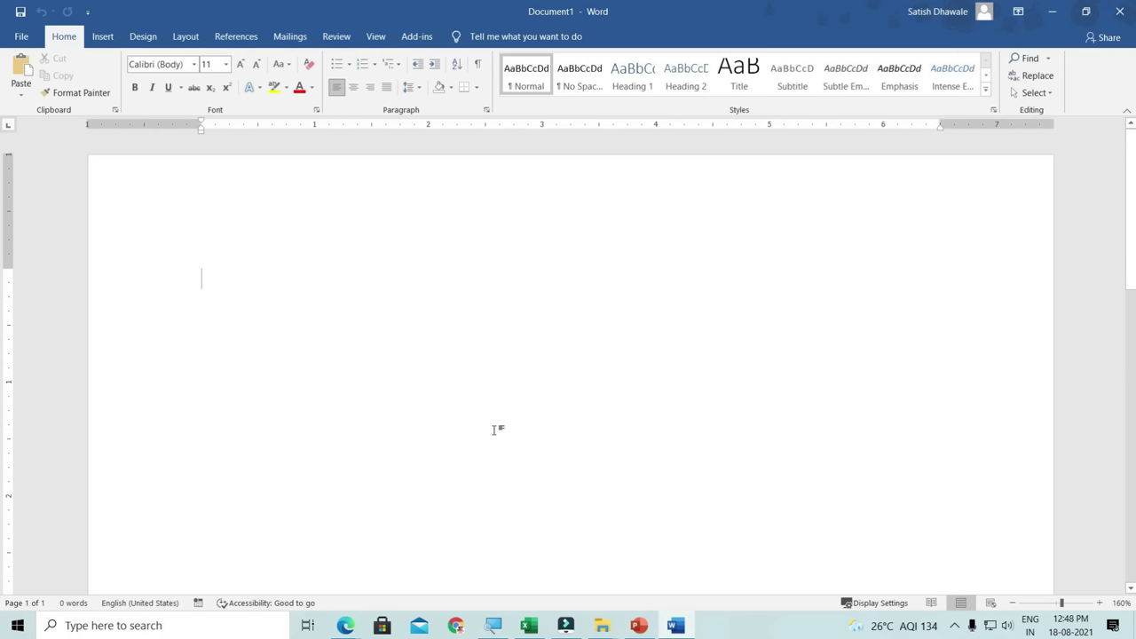
- Enter =rand() to fill the blank document with five sample paragraphs
type("=")
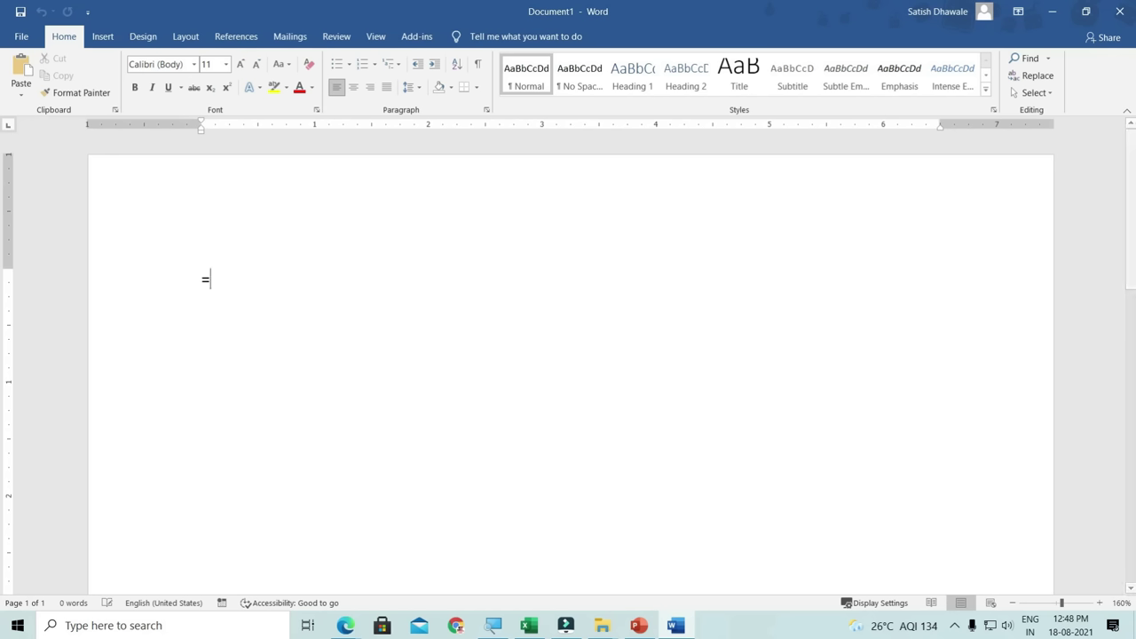
type("ransd")
key("BackSpace")
key("BackSpace")
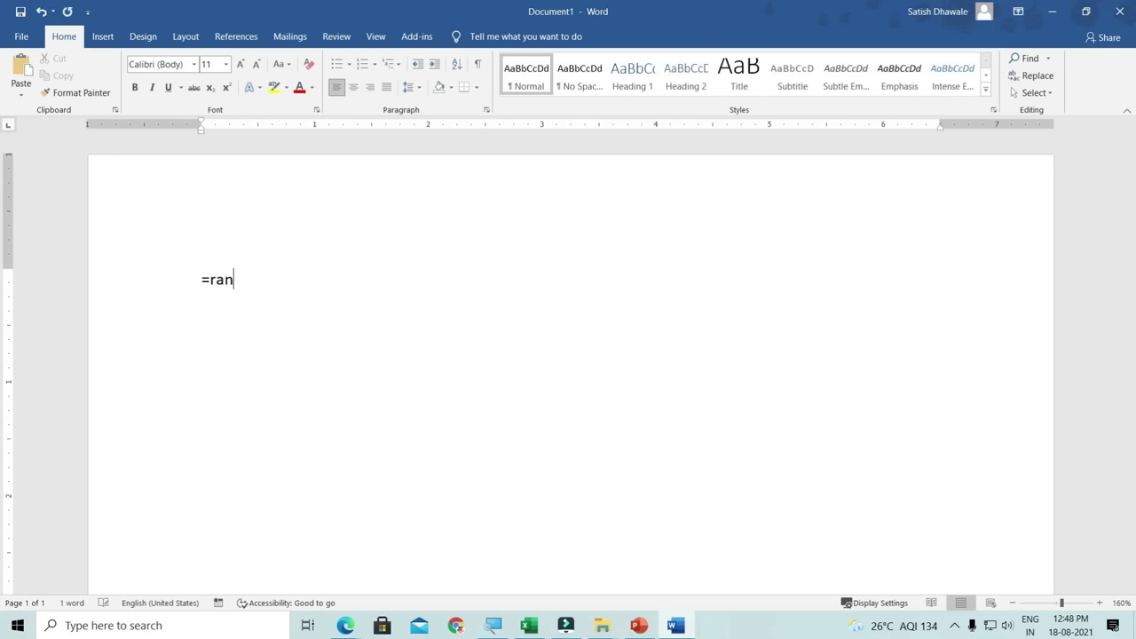
type("d()")
key("Return")
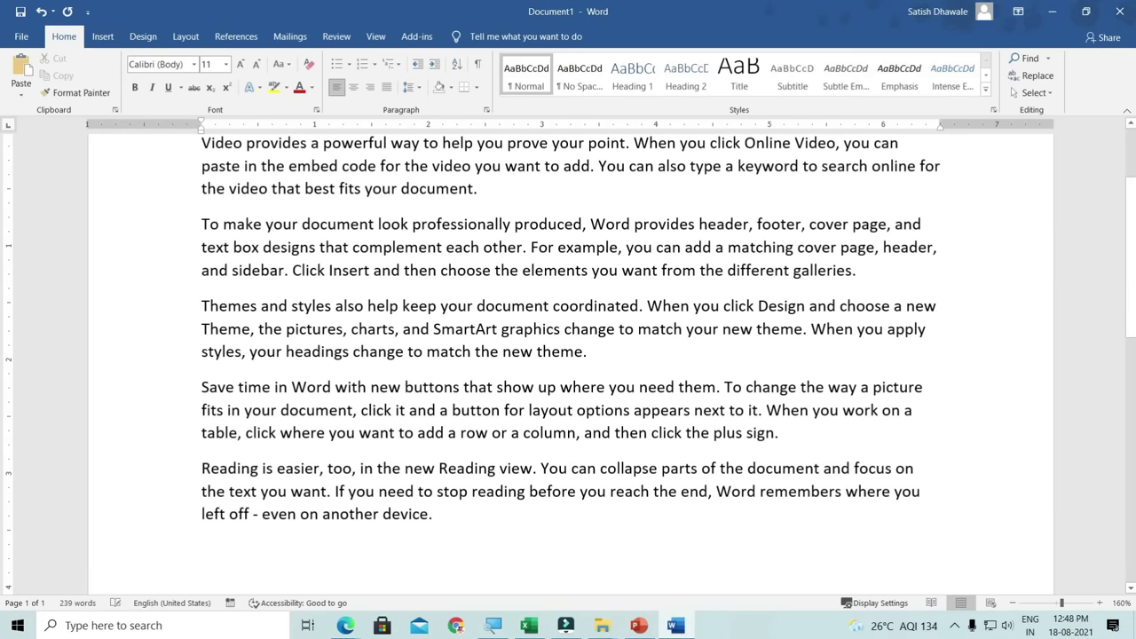
- Move the cursor to the first line's end with End, then to the start with Ctrl+Home
scroll(308, 508, "up", 1)
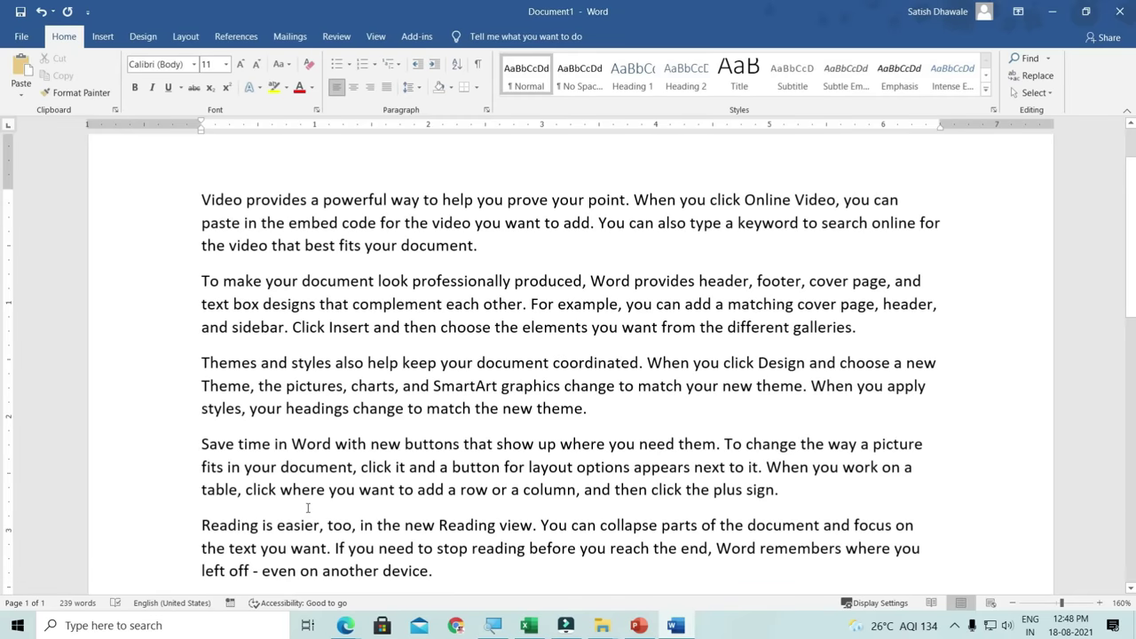
left_click(200, 194)
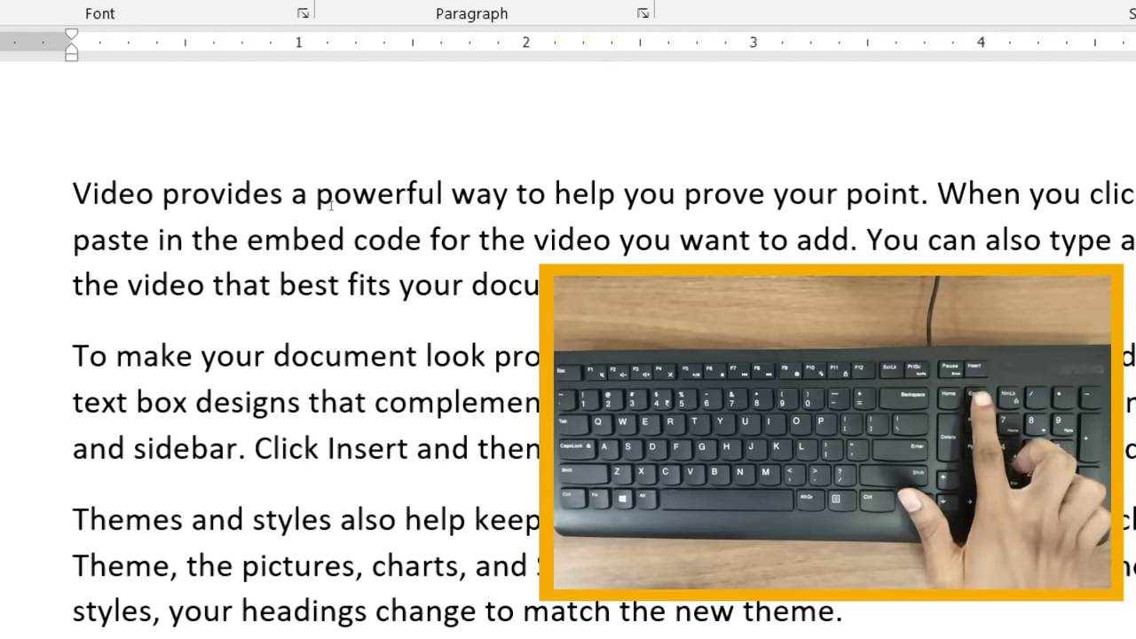
key("End")
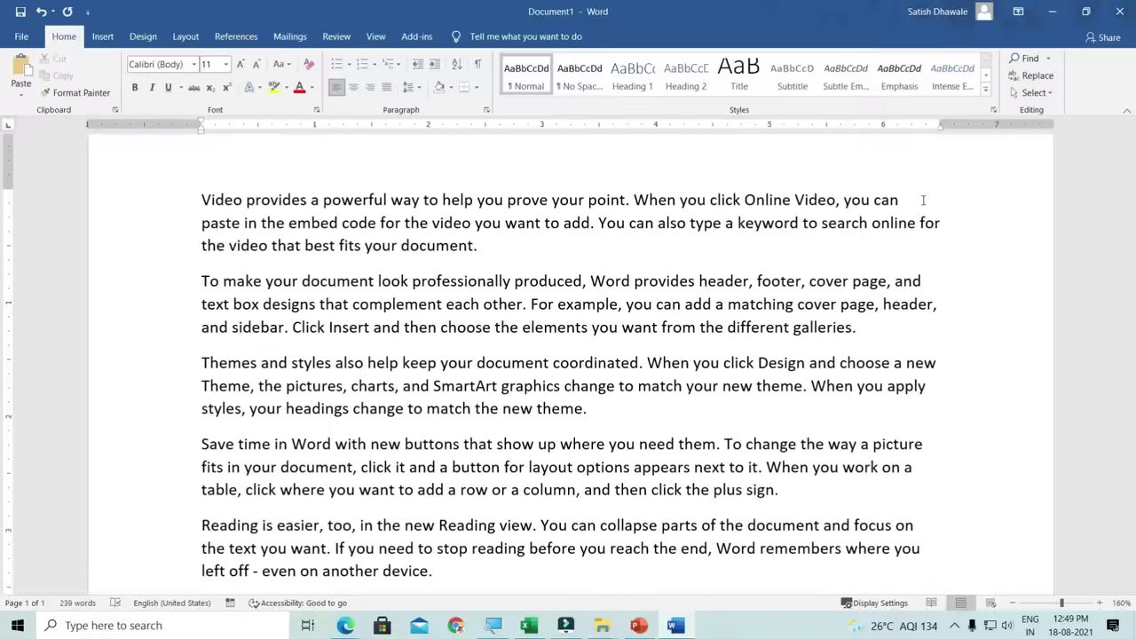
key("ctrl+Home")
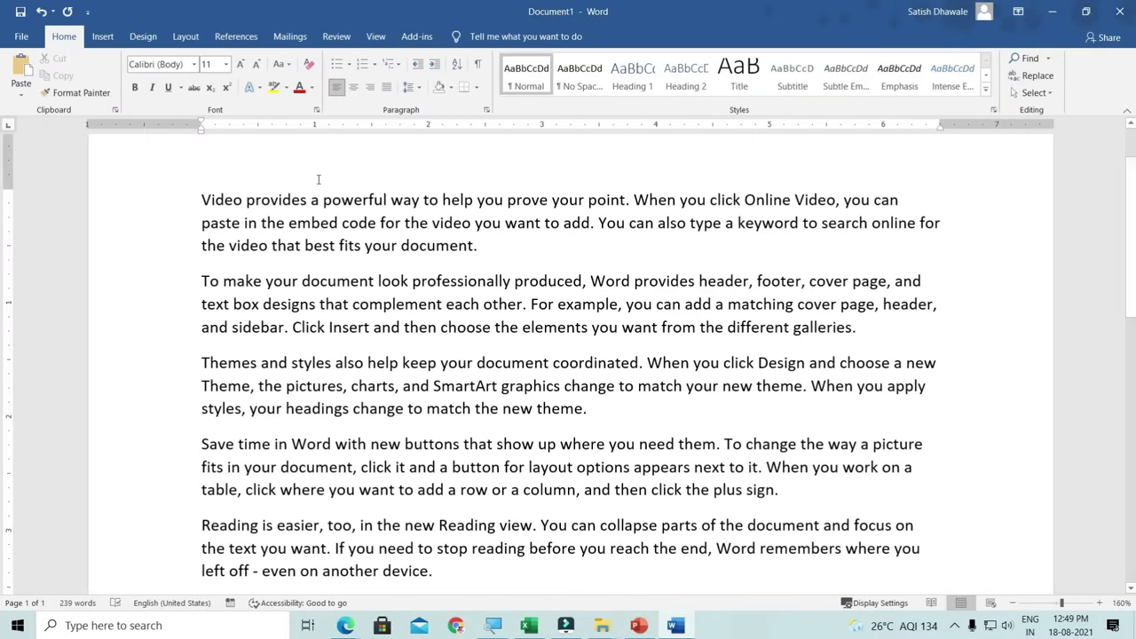
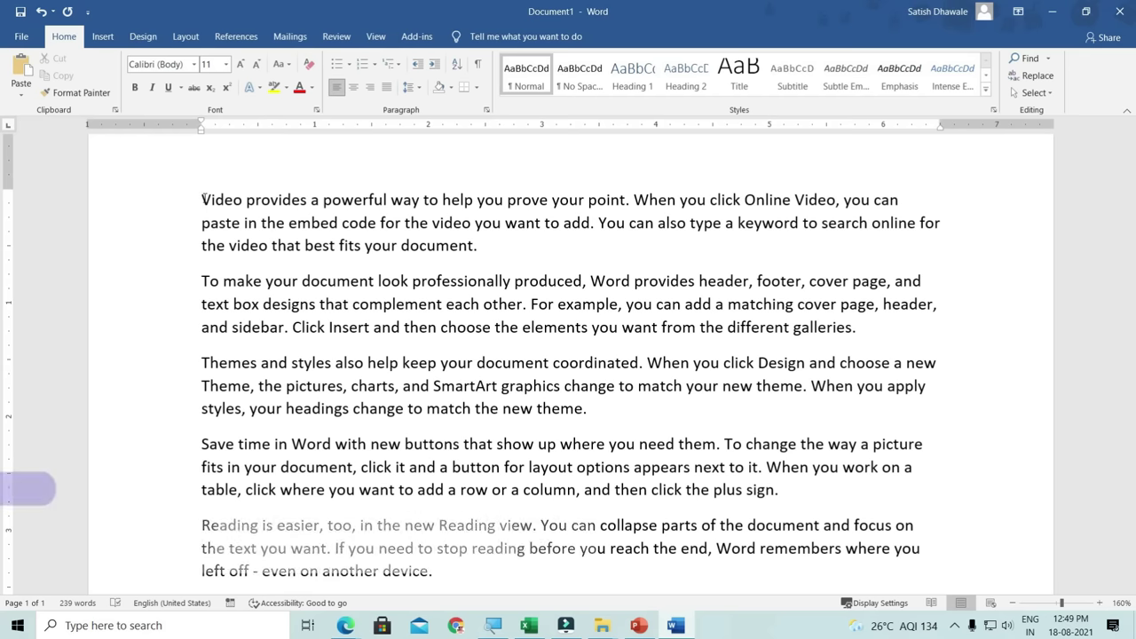
- Jump between the document's end and start with Ctrl+End/Ctrl+Home, then select all 239 words
key("ctrl+End")
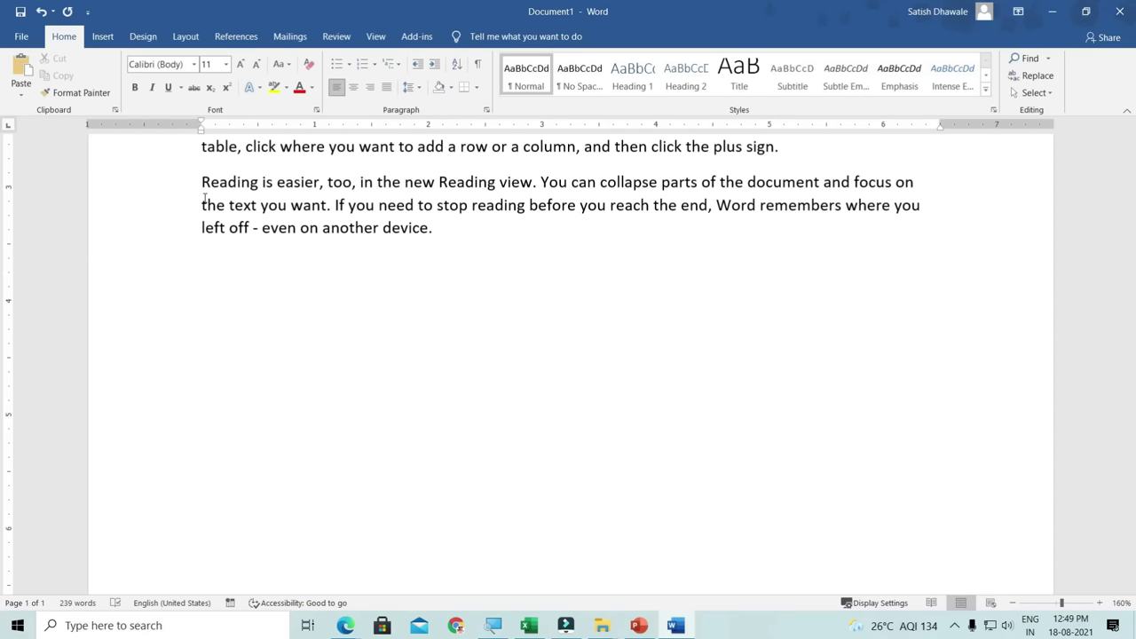
key("ctrl+Home")
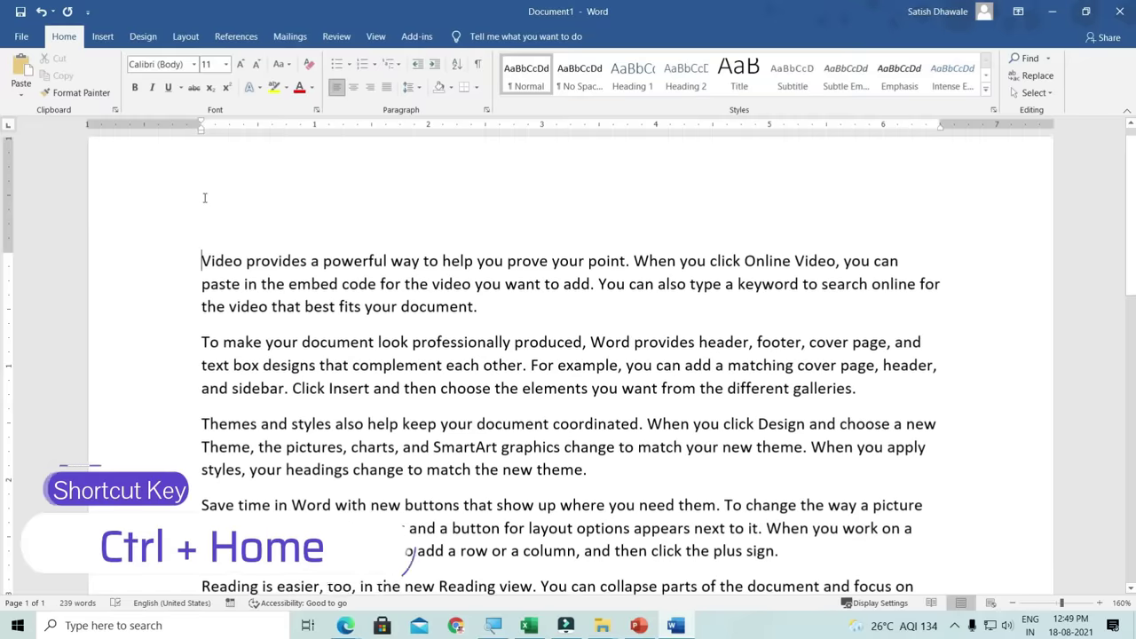
key("ctrl+End")
key("ctrl+Home")
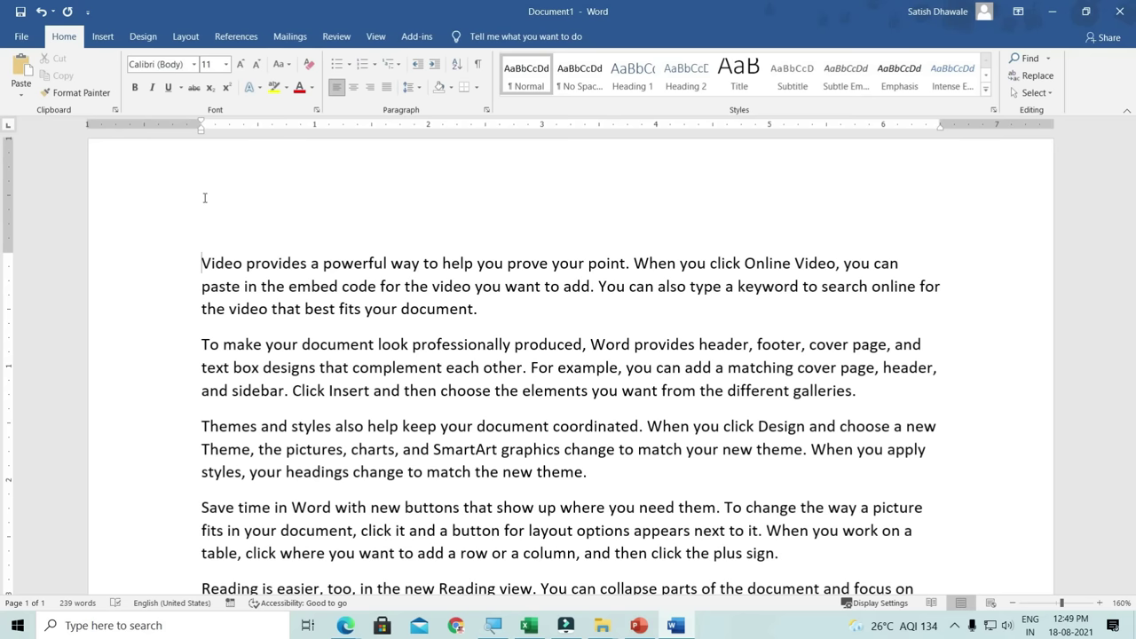
key("ctrl+a")
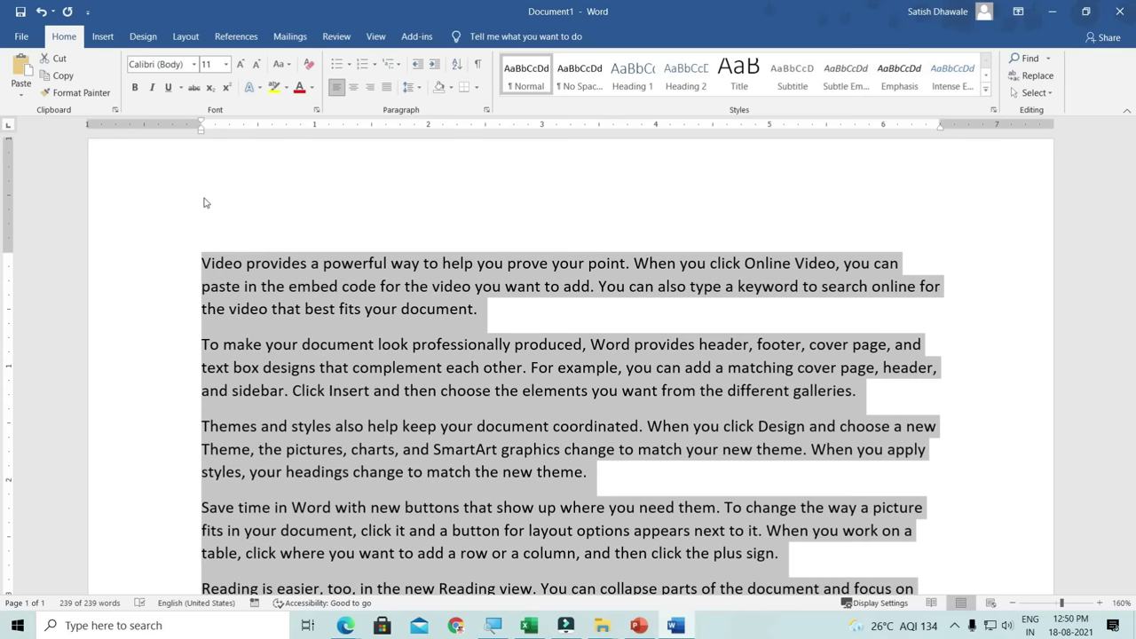
- Paste the copied text twice, growing the document to 1434 words over three pages, and scroll through it
key("ctrl+v")
key("ctrl+v")
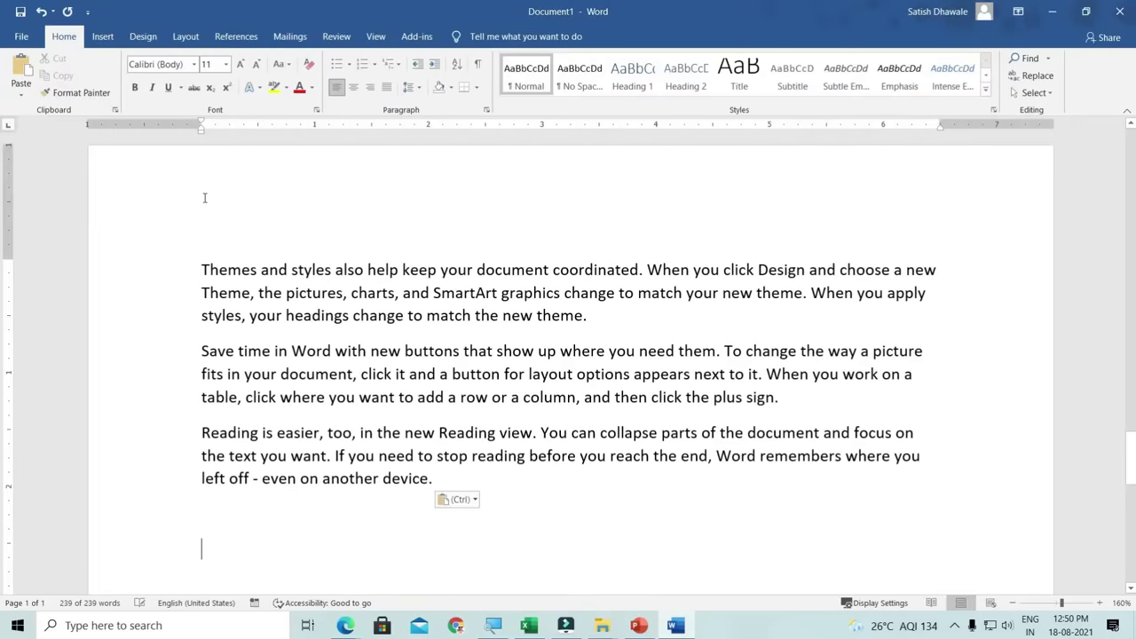
key("ctrl+v")
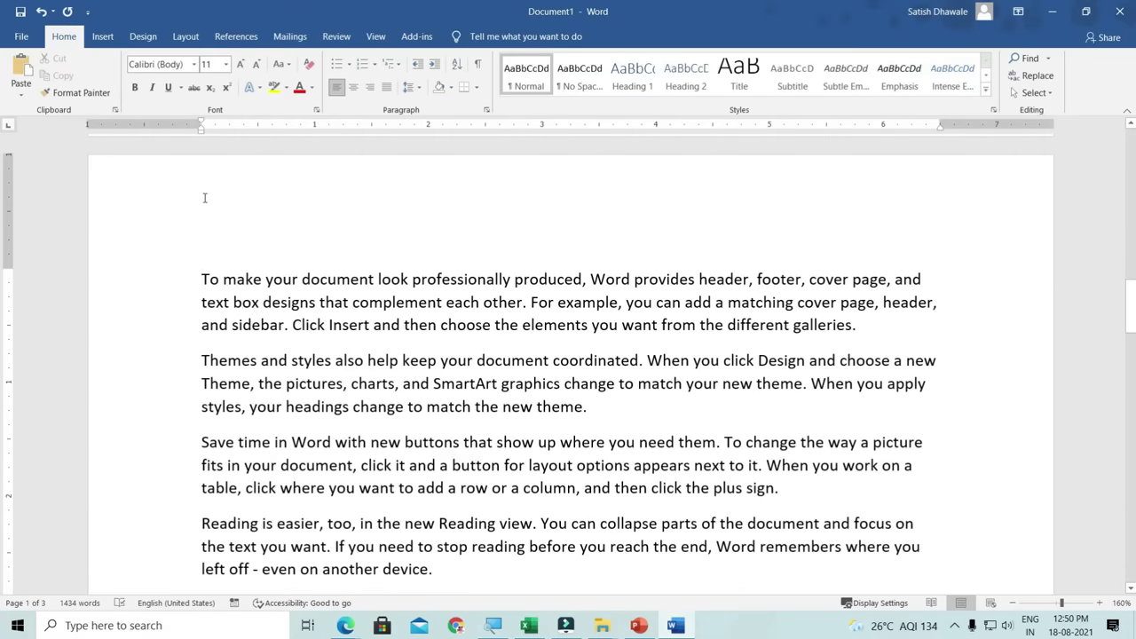
scroll(208, 266, "down", 1)
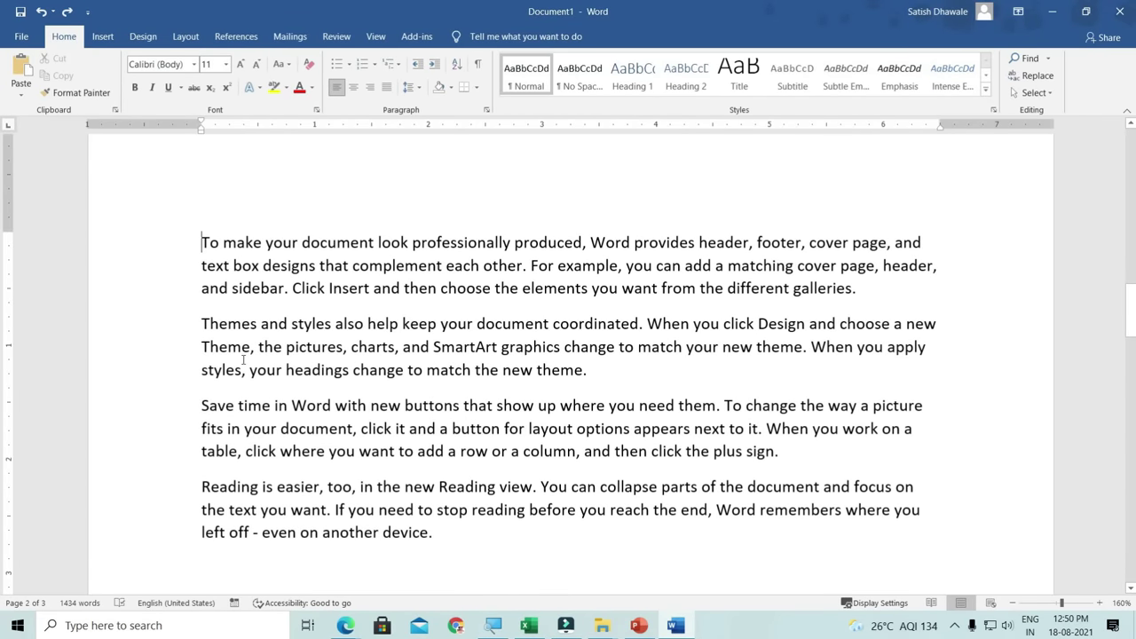
scroll(244, 360, "down", 1)
scroll(243, 360, "down", 2)
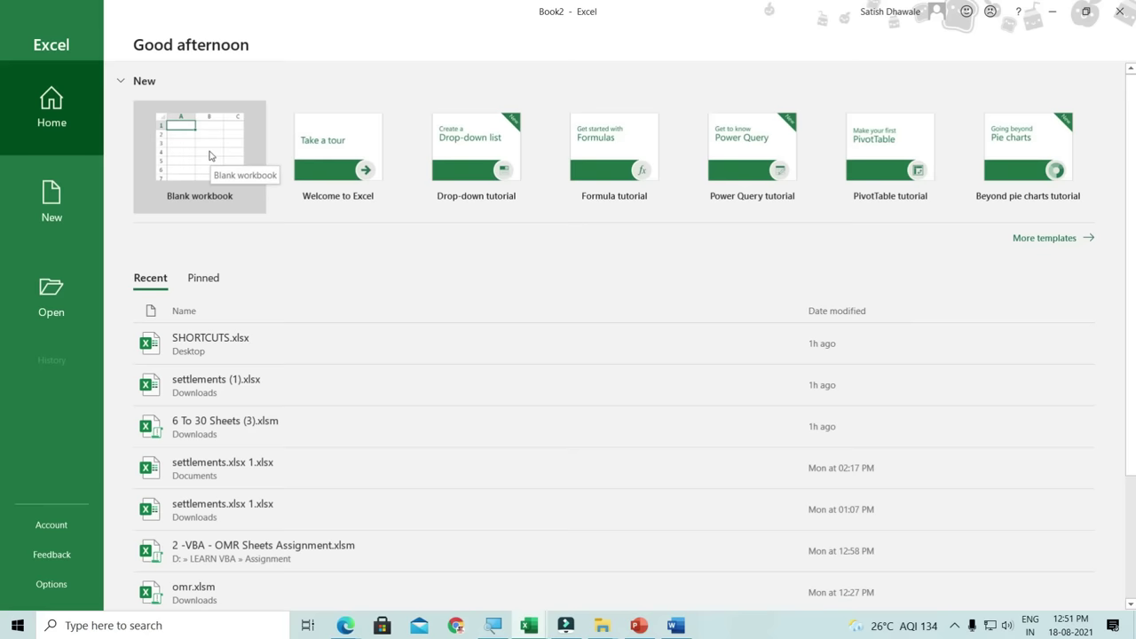
- Start a blank workbook and enter 'LEARN MORE' in cell A3
left_click(210, 153)
scroll(131, 273, "up", 12, "ctrl")
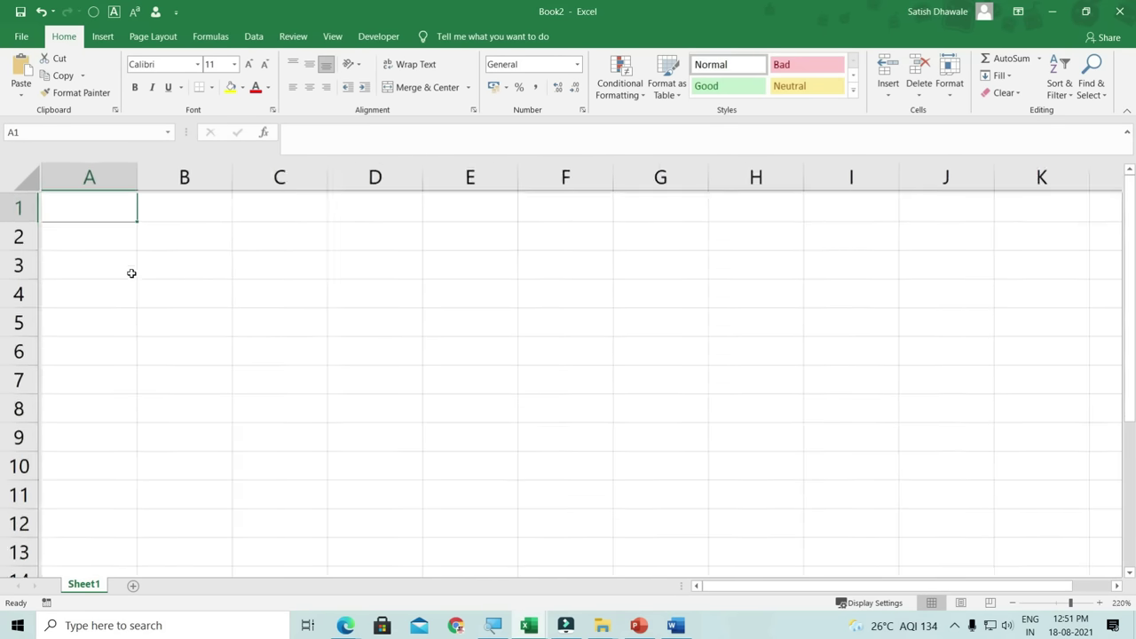
left_click(127, 309)
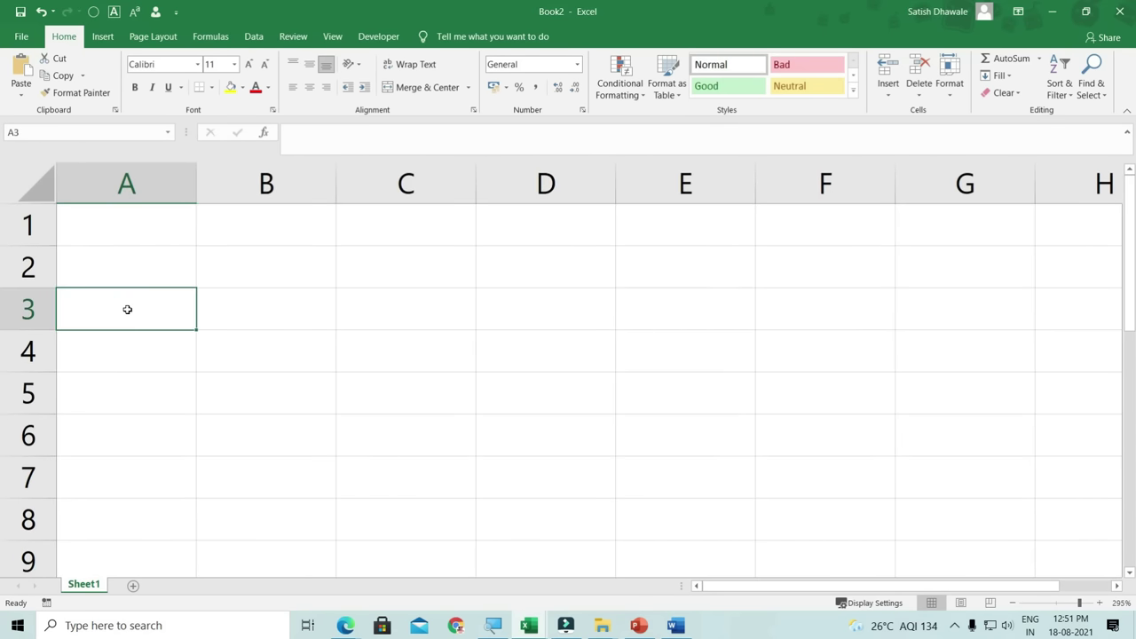
double_click(127, 309)
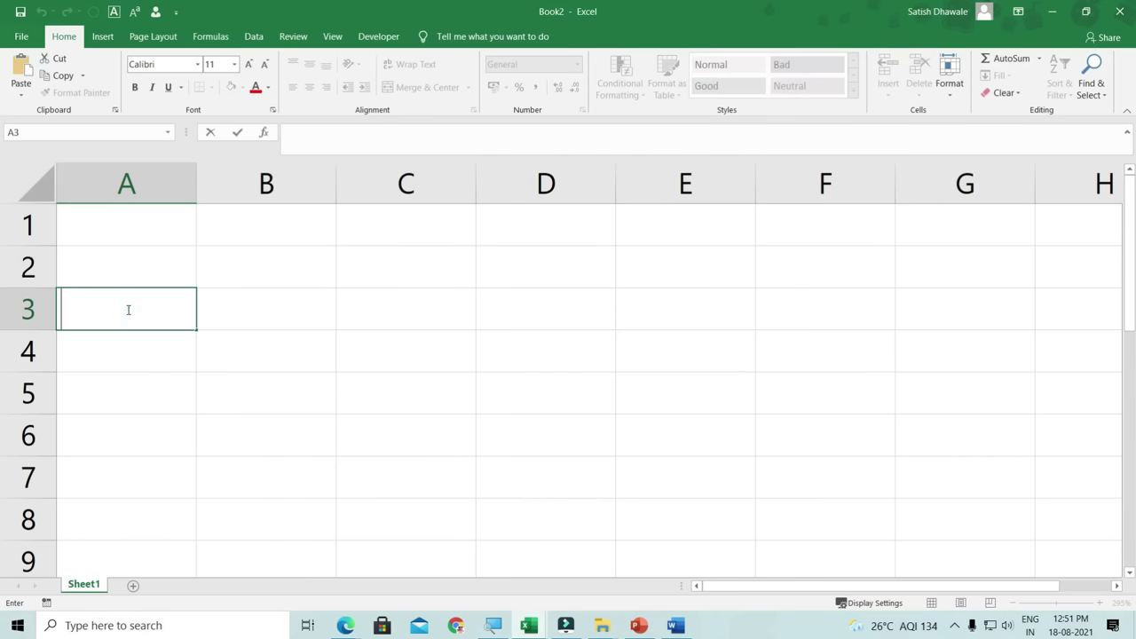
type("LEARN")
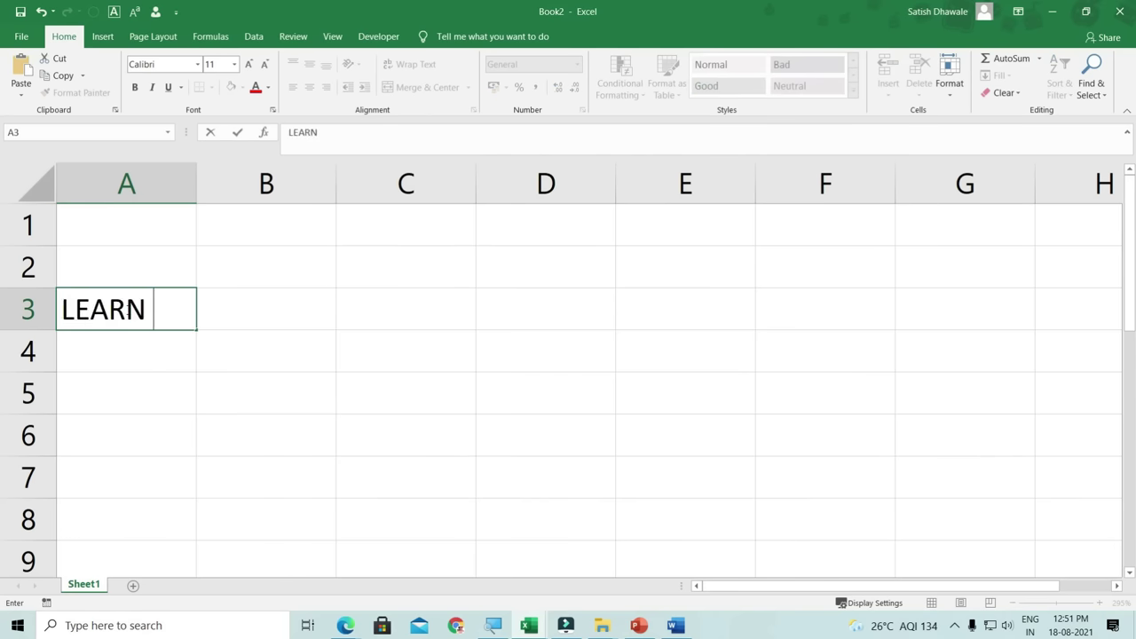
type(" MORE")
key("Return")
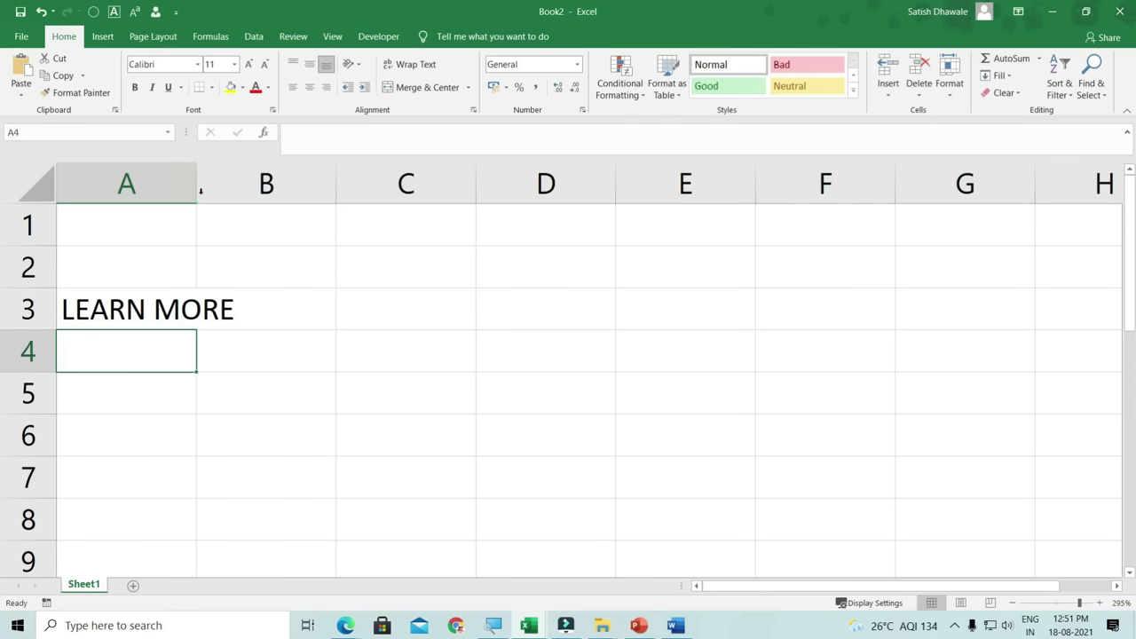
- Widen column A to fit the text and reopen cell A3 for editing
left_click_drag(196, 188, 239, 186)
left_click_drag(276, 219, 285, 213)
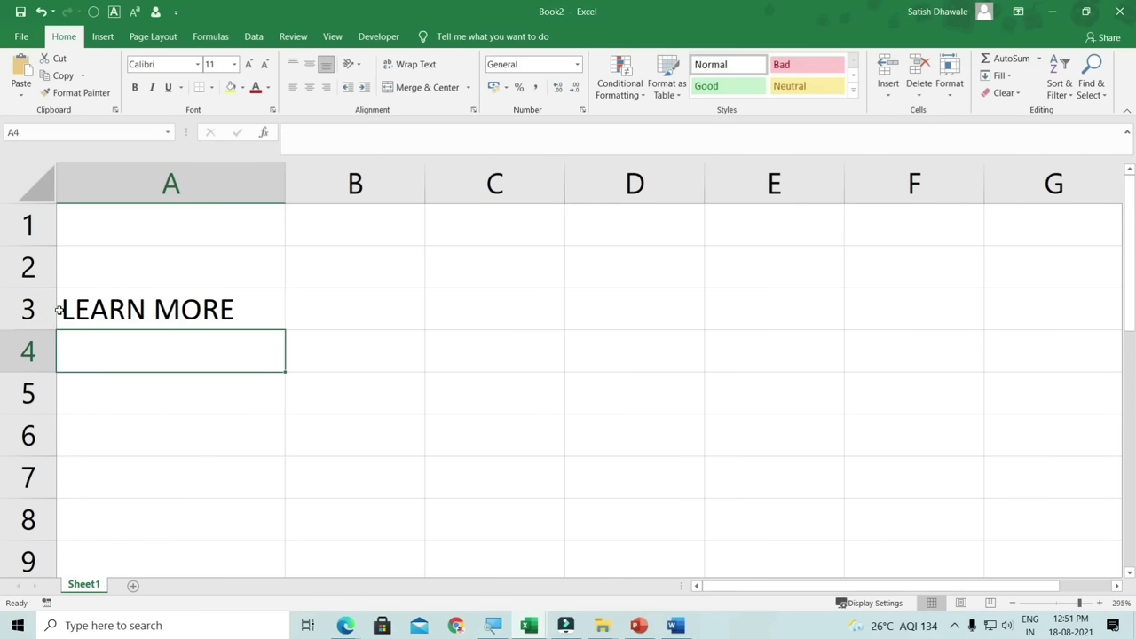
left_click(59, 308)
double_click(59, 307)
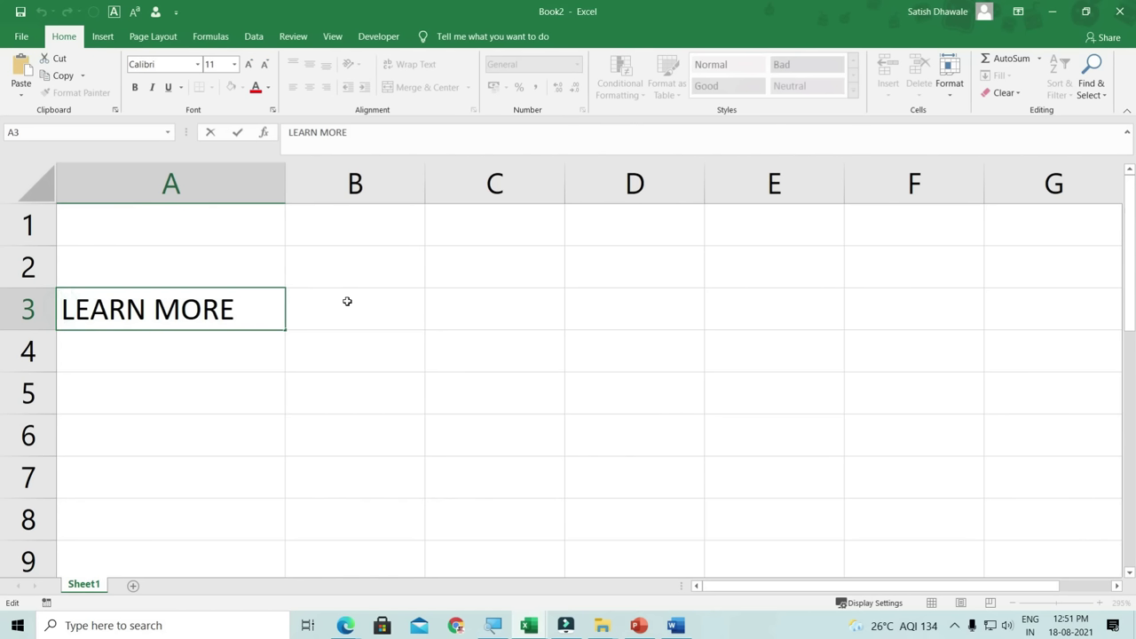
key("shift+Right")
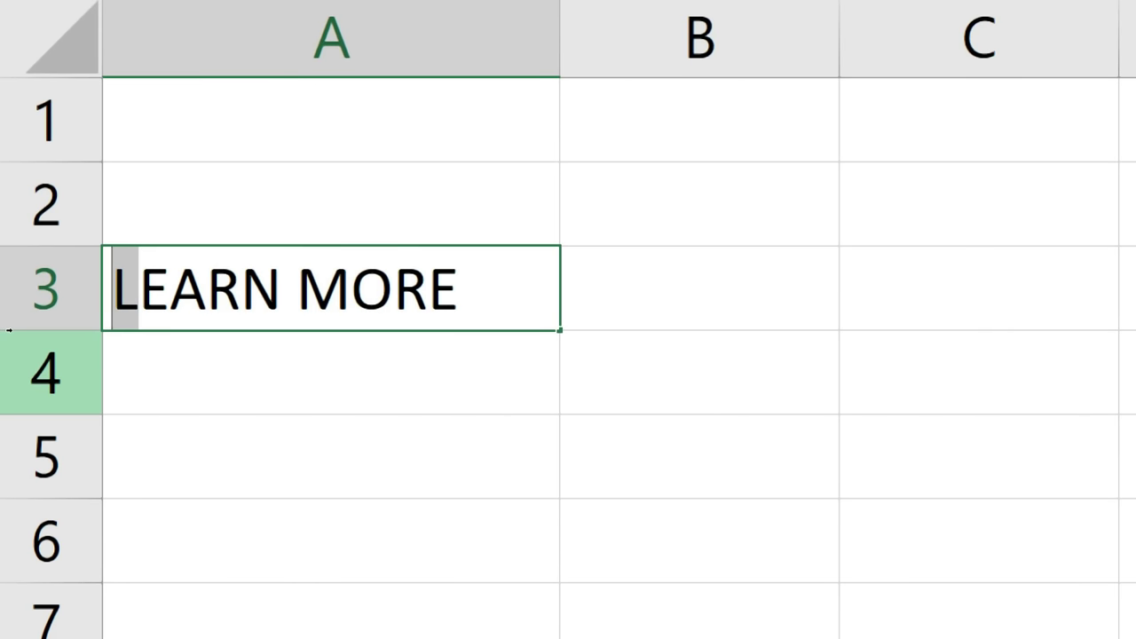
- Toggle between insert and overtype in cell A3, then type 'HELLO'
key("Left")
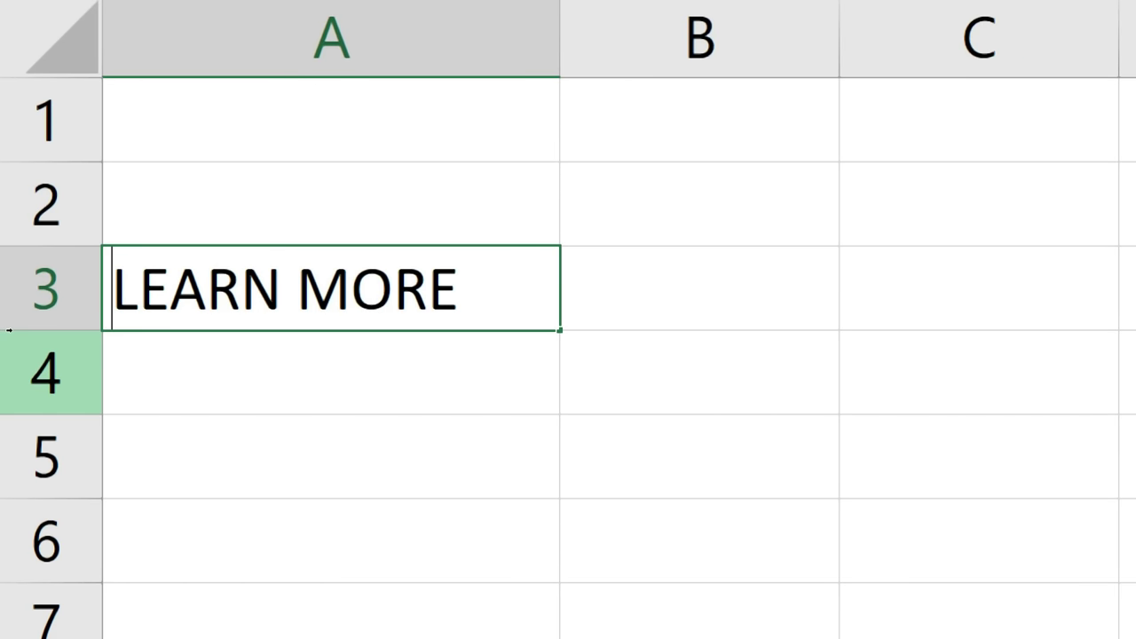
key("shift+Right")
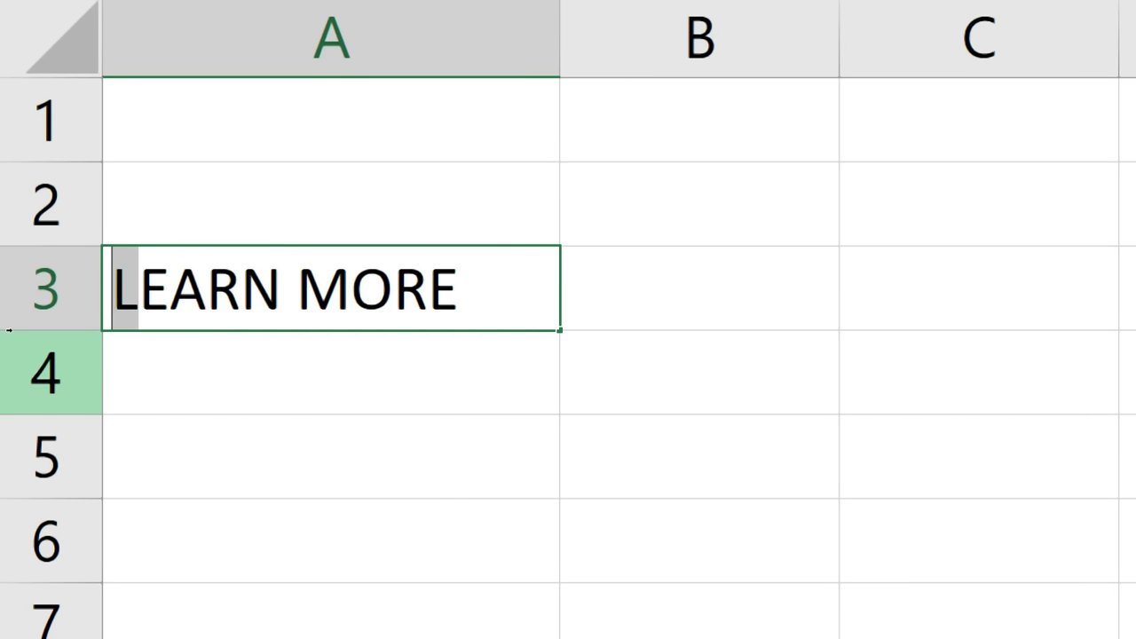
key("shift+Left")
key("shift+Right")
key("shift+Left")
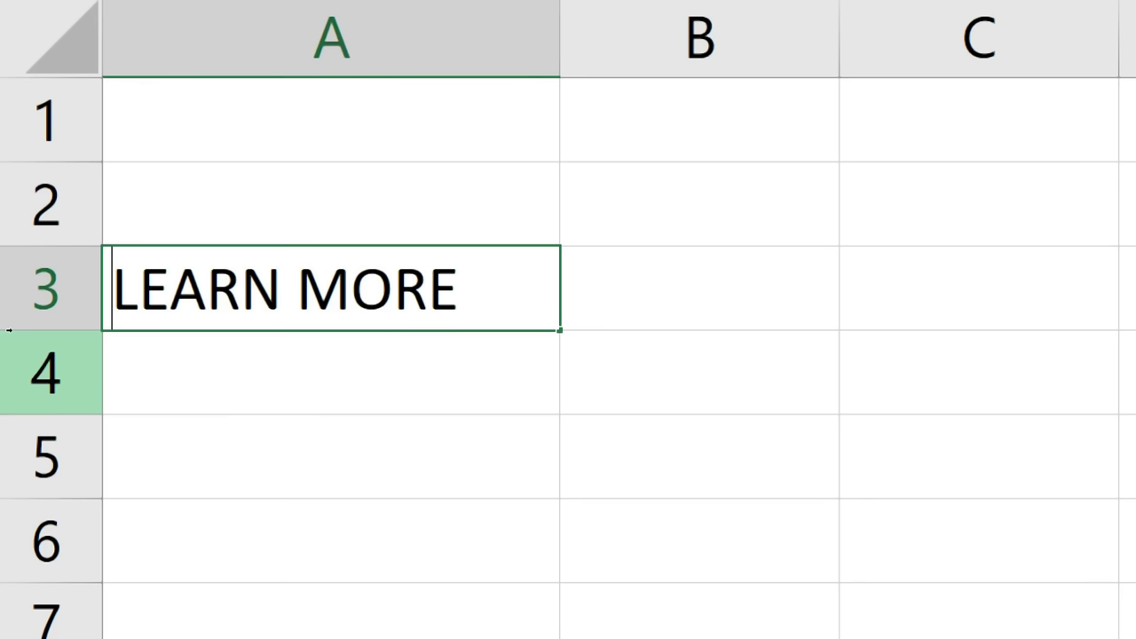
type("HELLO")
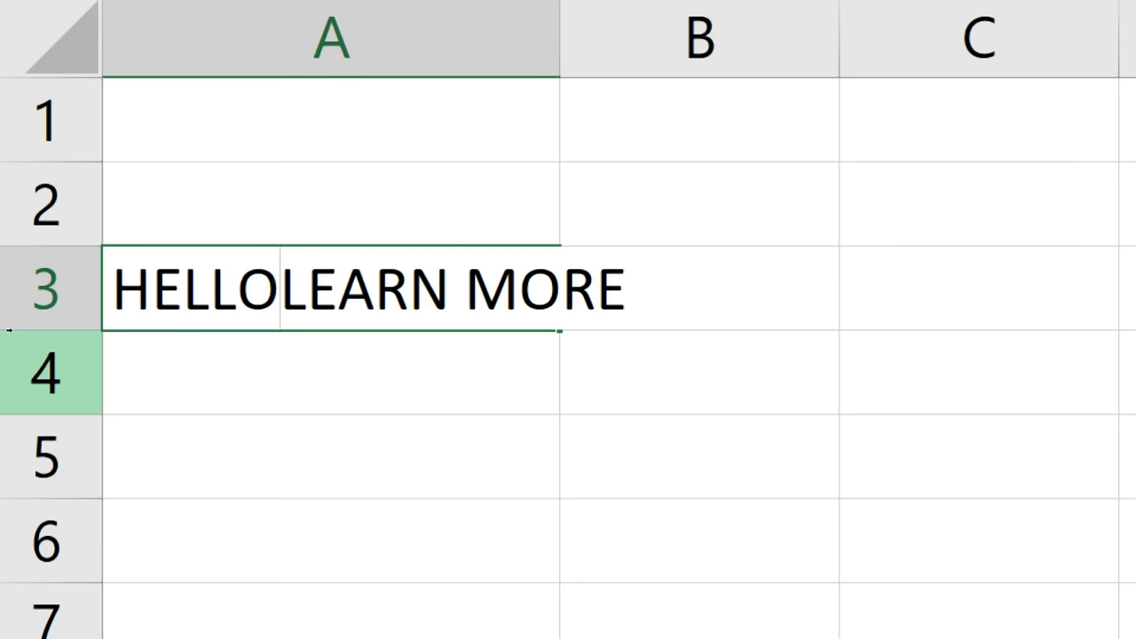
- Overwrite A3's text with 'KKFDKFKDFK' and 'FDKFKDF' from the start, then insert 'FDJFJFJF'
key("shift+Right")
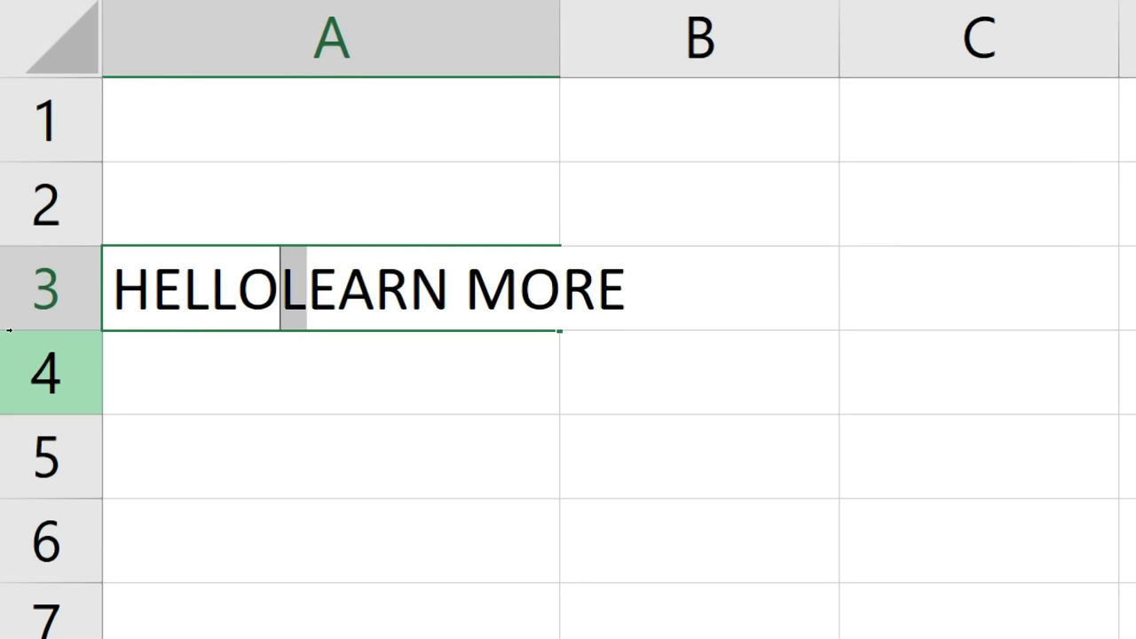
type("K")
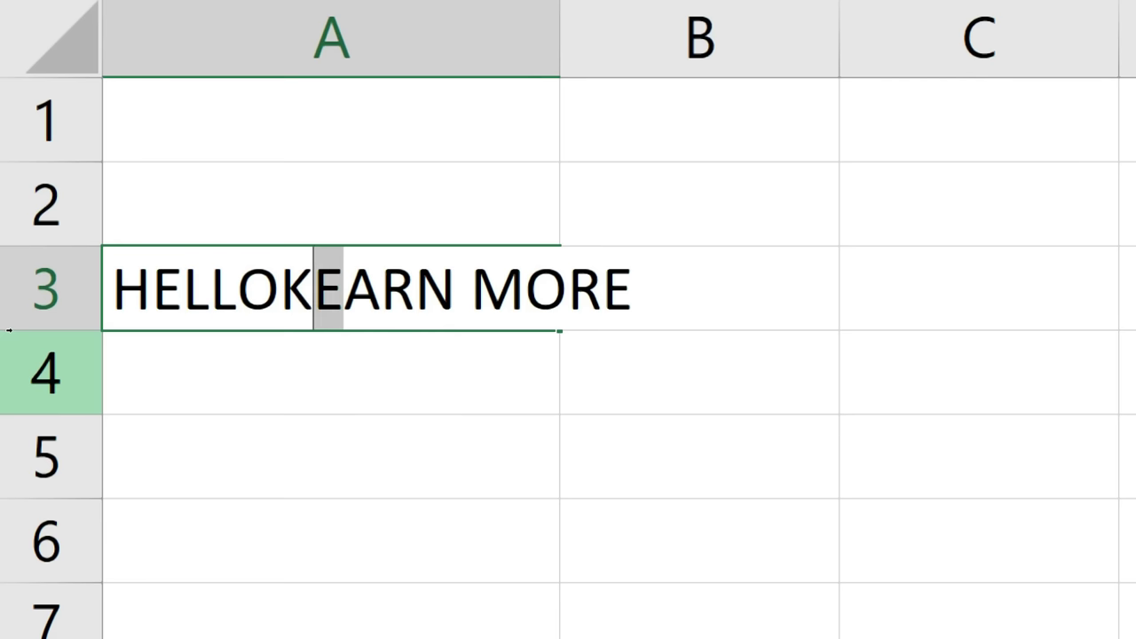
type("K")
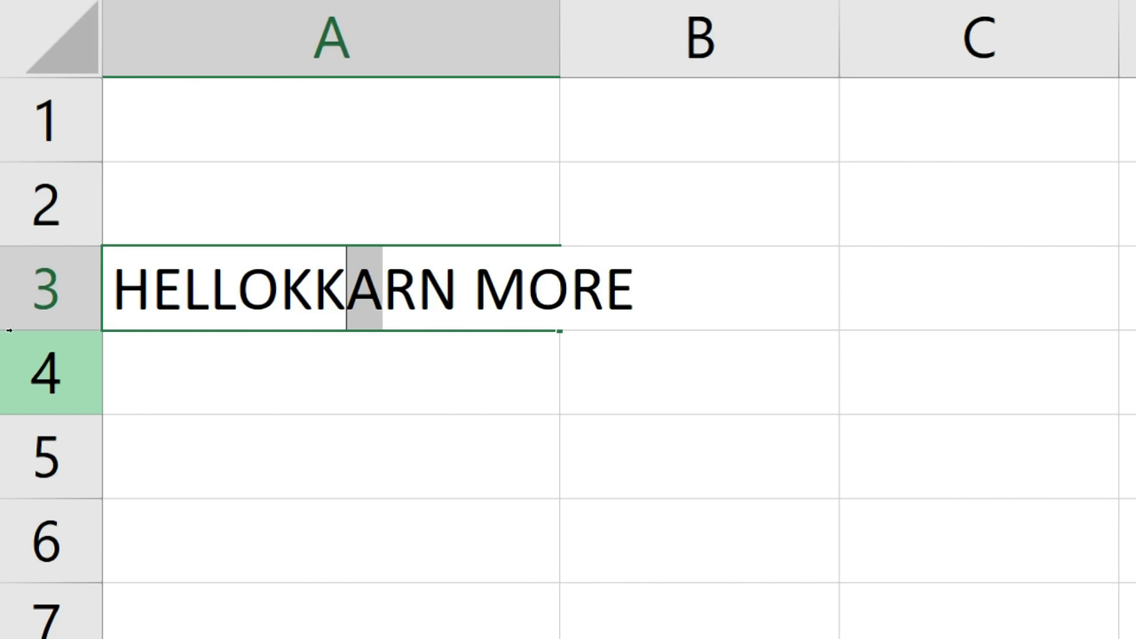
type("FDKFKD")
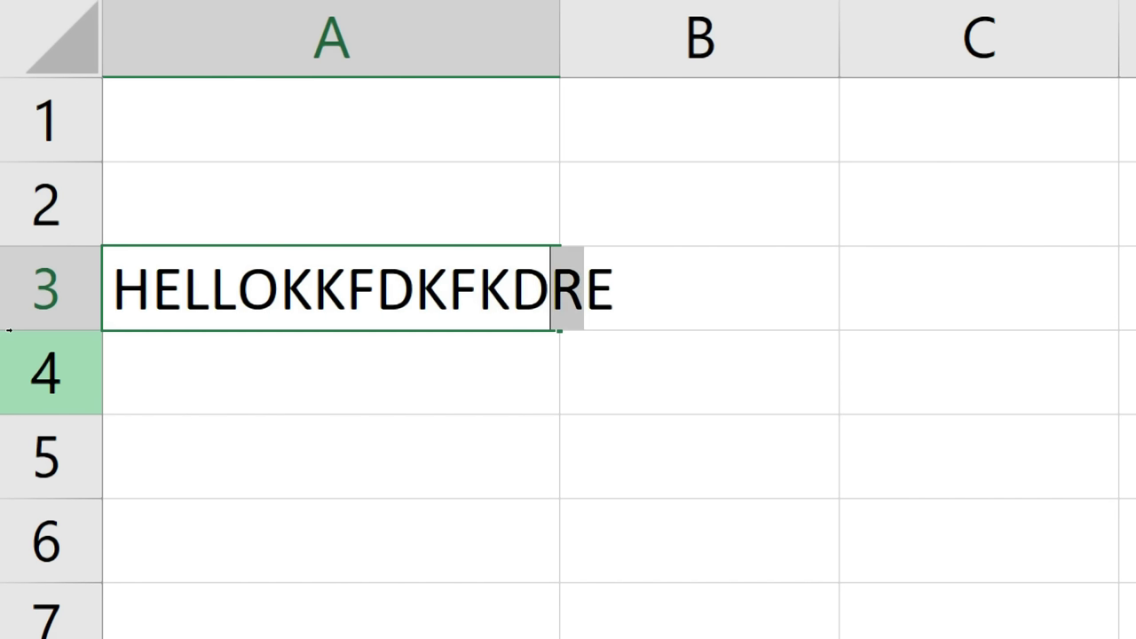
type("FK")
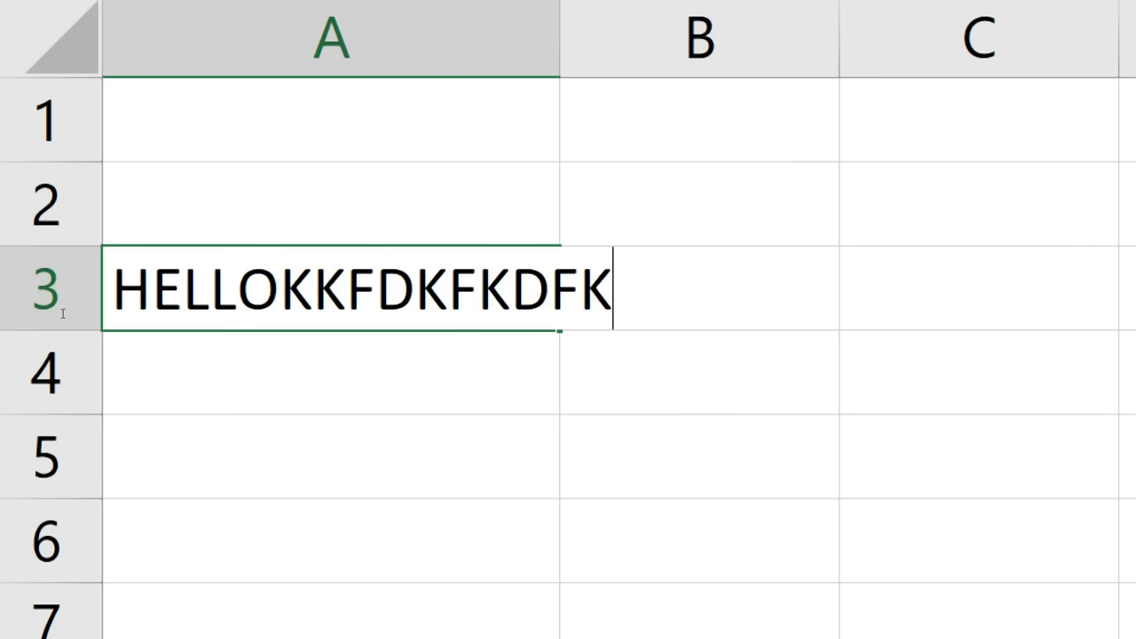
key("Home")
key("shift+Right")
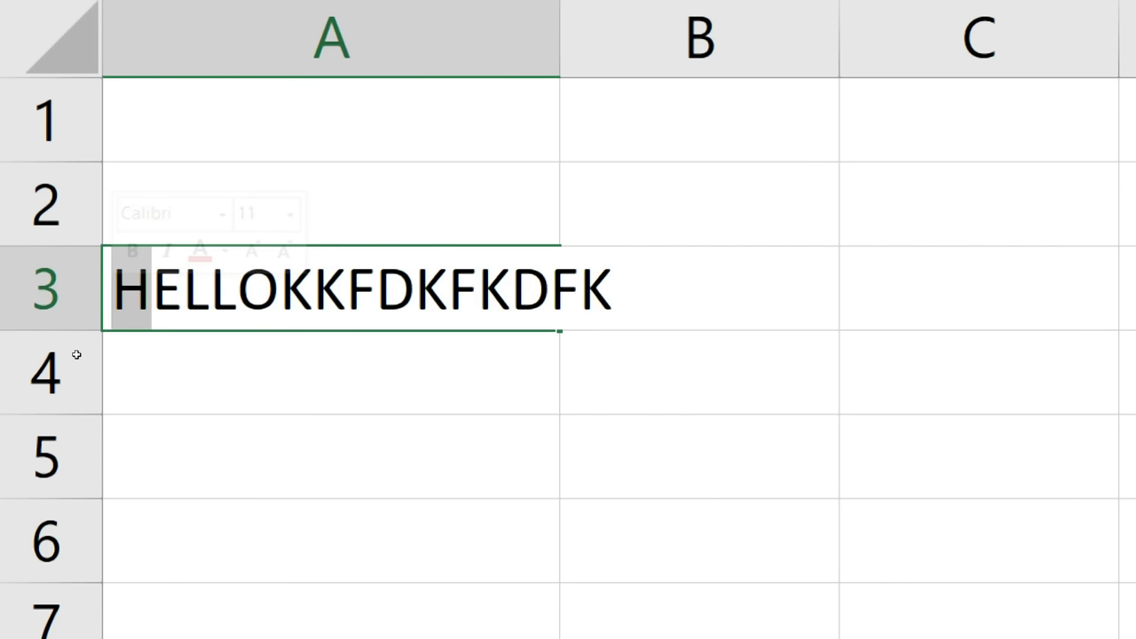
type("FD")
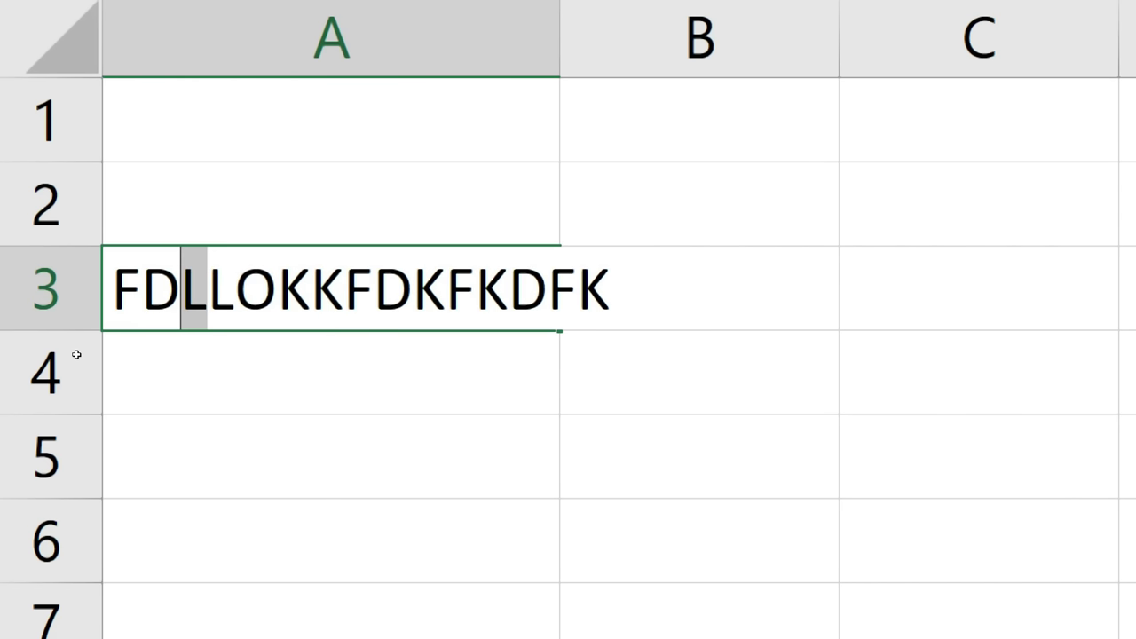
type("KFKD")
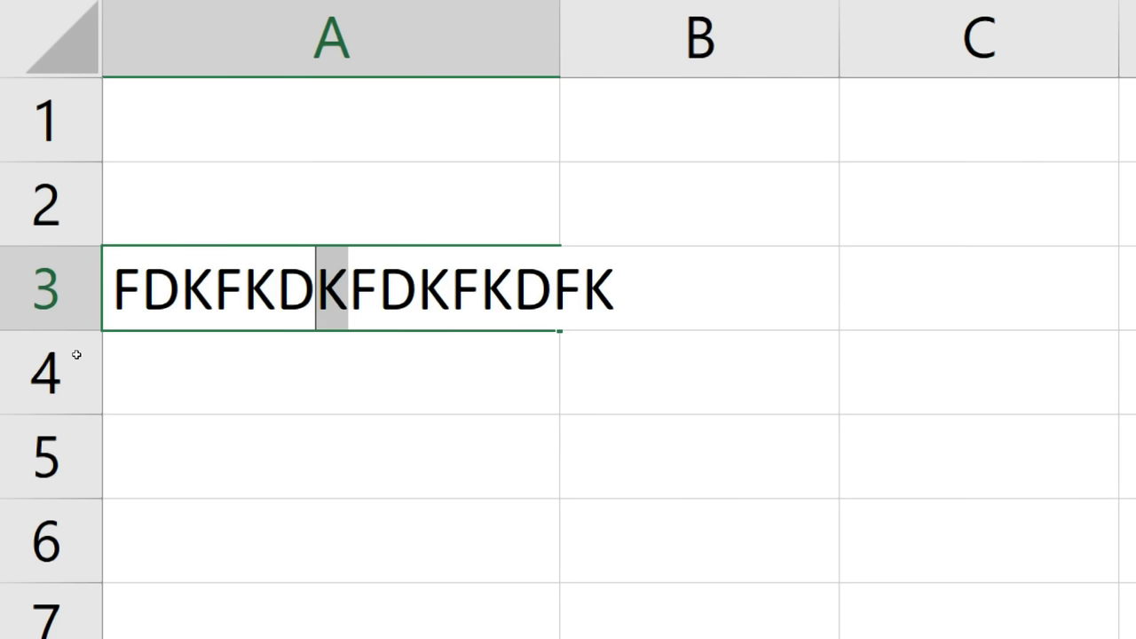
type("F")
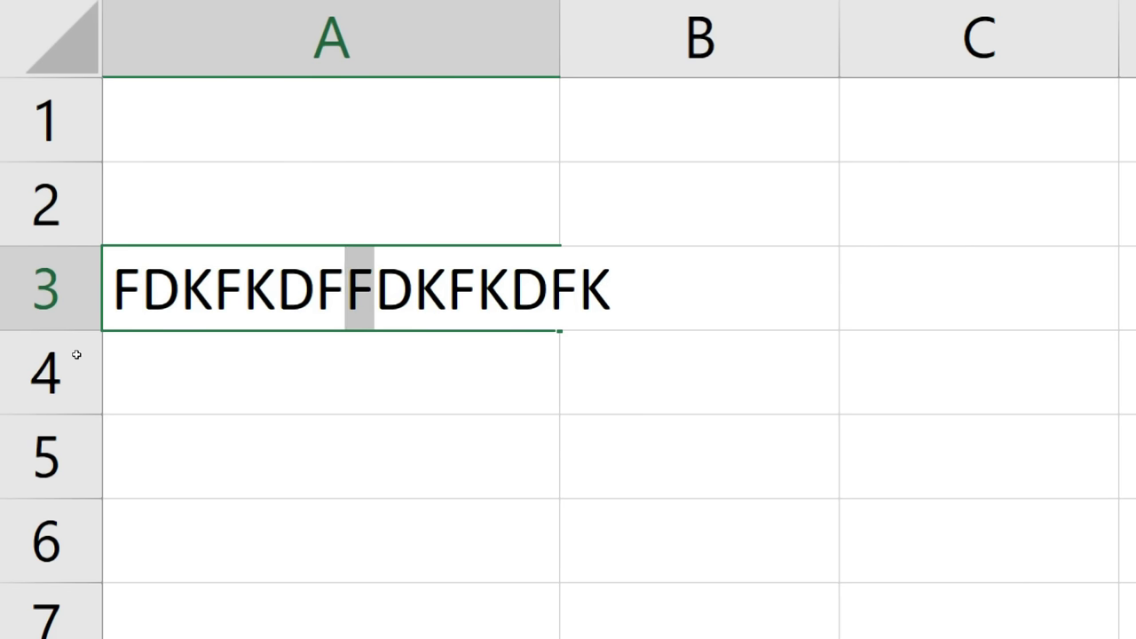
key("Insert")
type("FD")
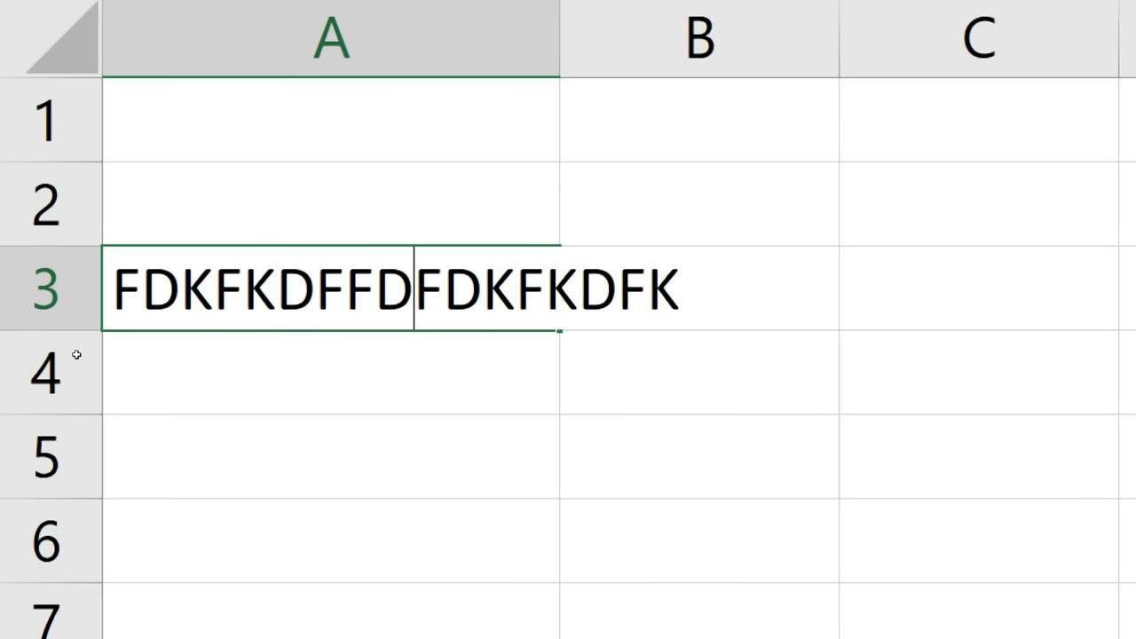
type("JFJFJF")
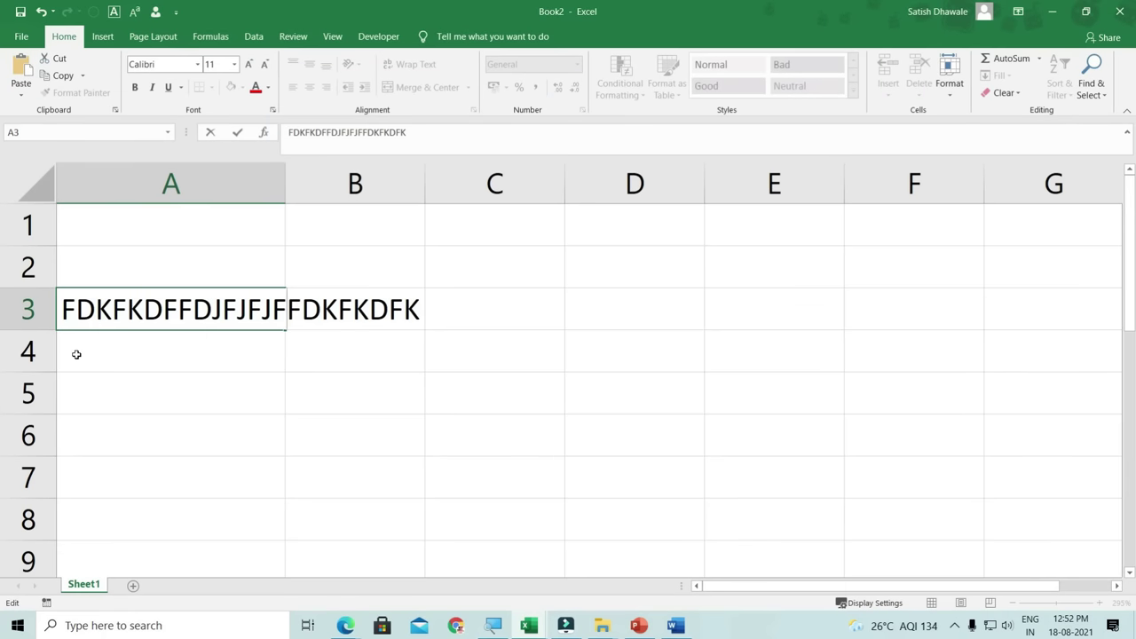
- Reselect cell A3 and reopen its text for editing
left_click(363, 400)
left_click(224, 309)
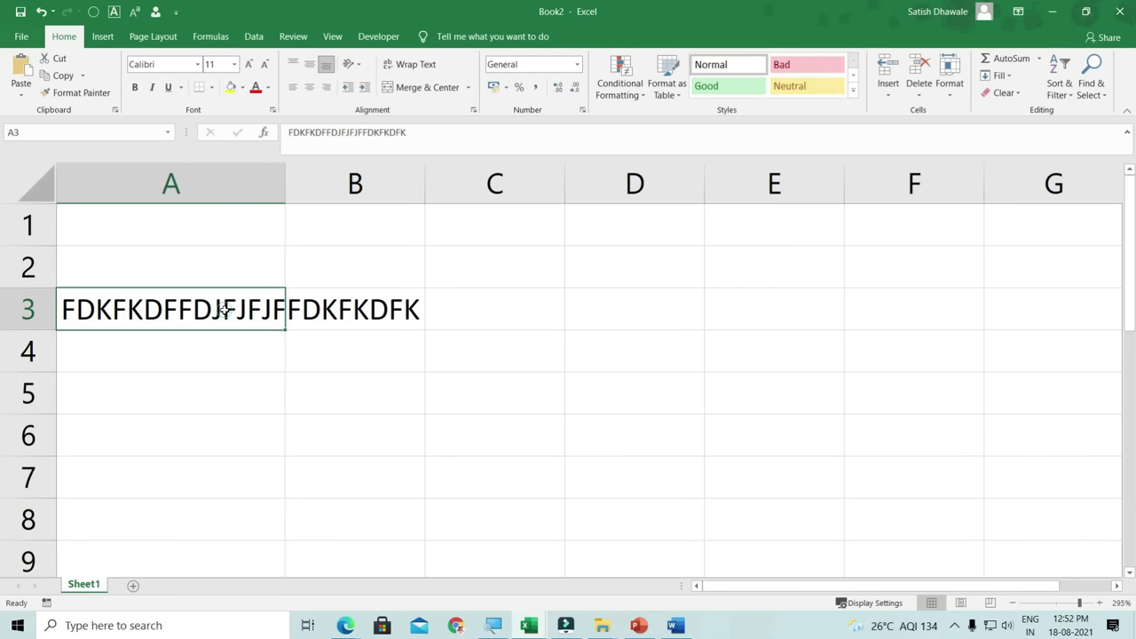
double_click(223, 308)
key("Escape")
double_click(224, 309)
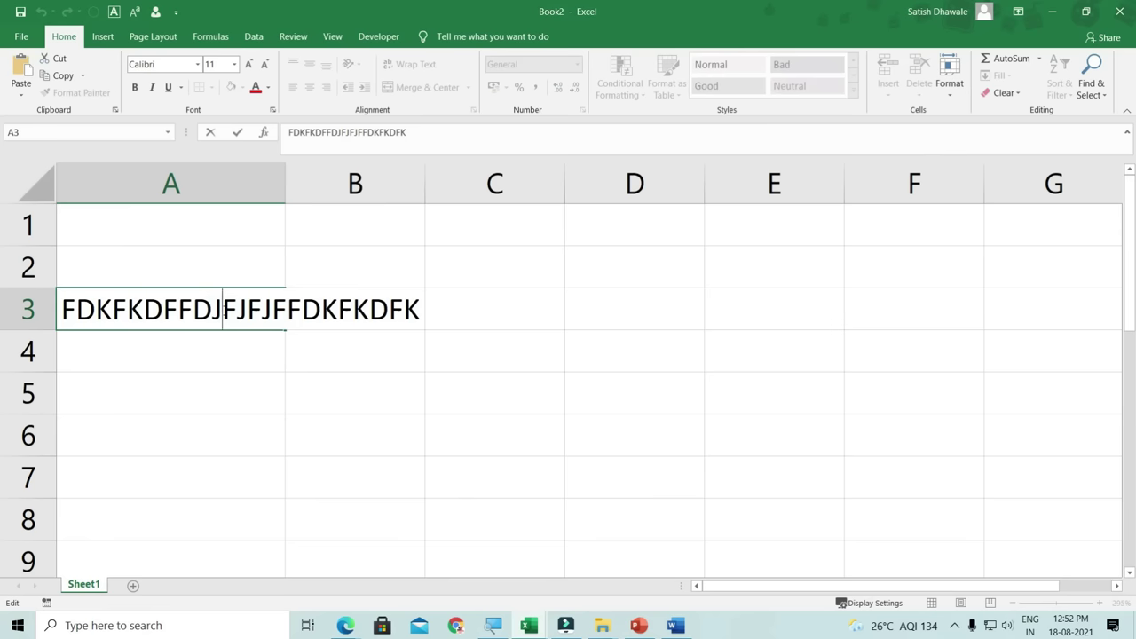
- Overtype 'FDDDFFDDFDFFD' in A3, insert 'DFDFDFD', and commit the entry
key("Insert")
type("FDD")
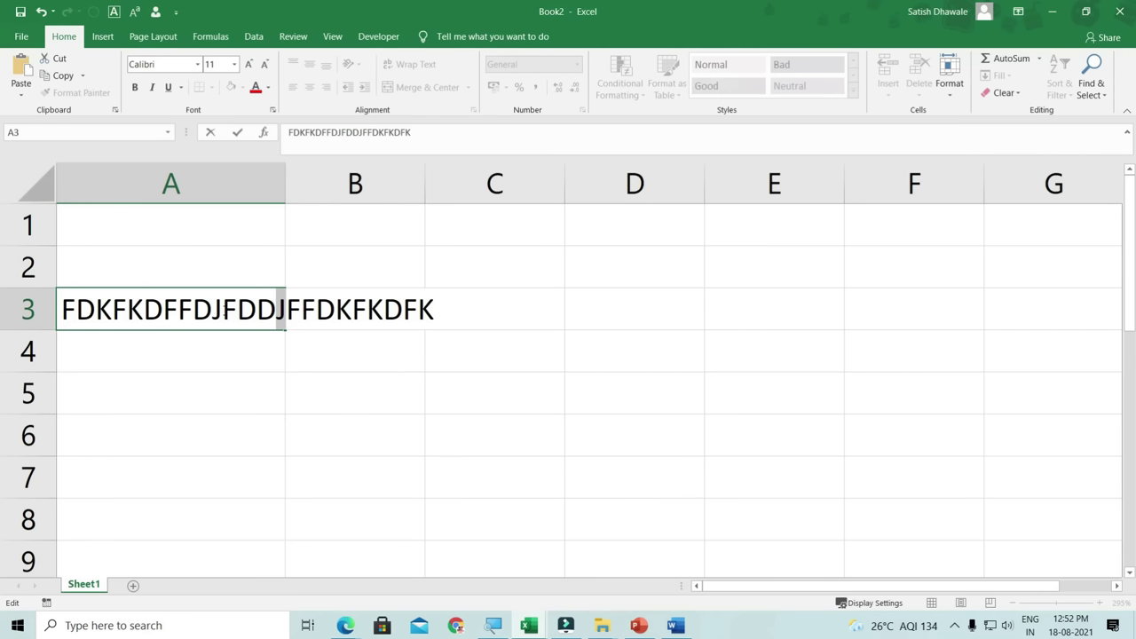
type("DFFDDFDFF")
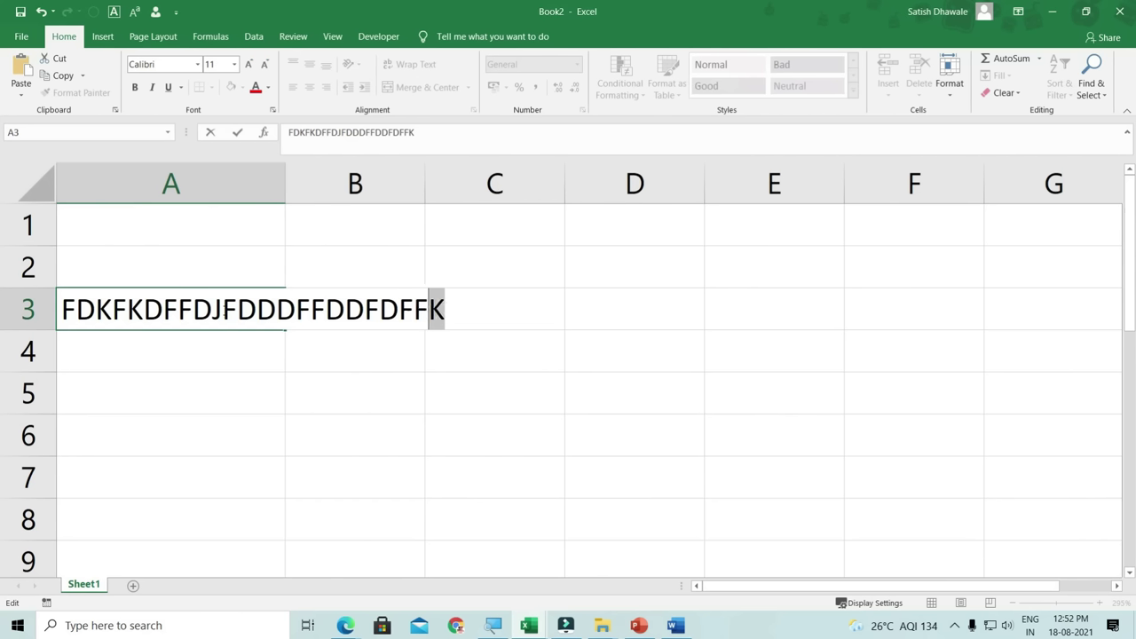
type("D")
key("Left")
key("Left")
key("Left")
key("Left")
key("Left")
key("Left")
key("Left")
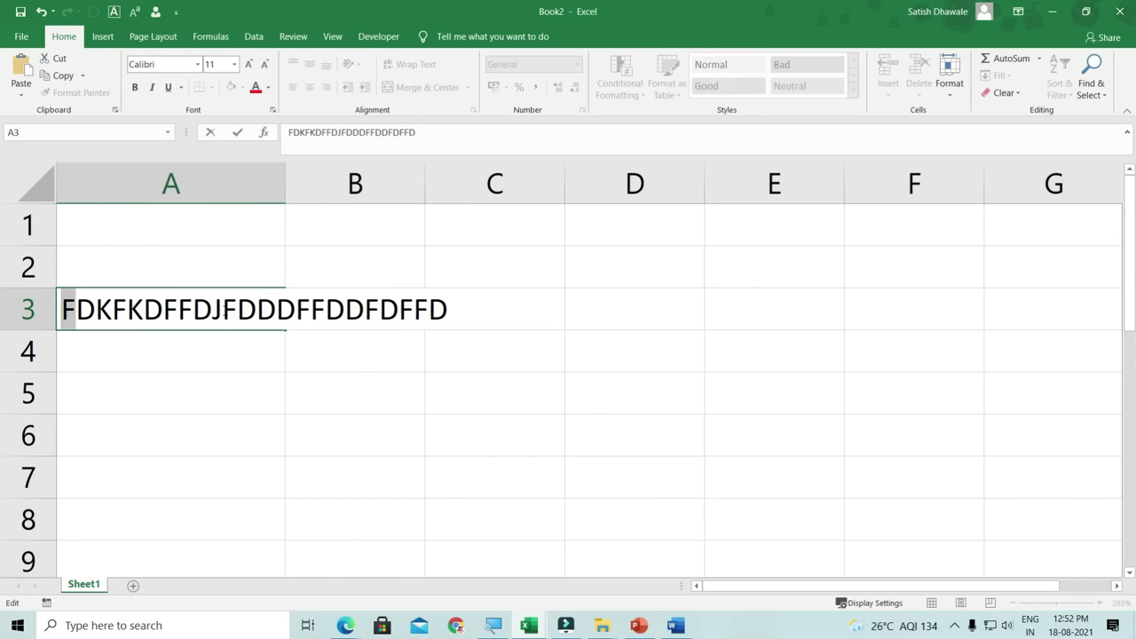
key("Insert")
type("DFDFDFD")
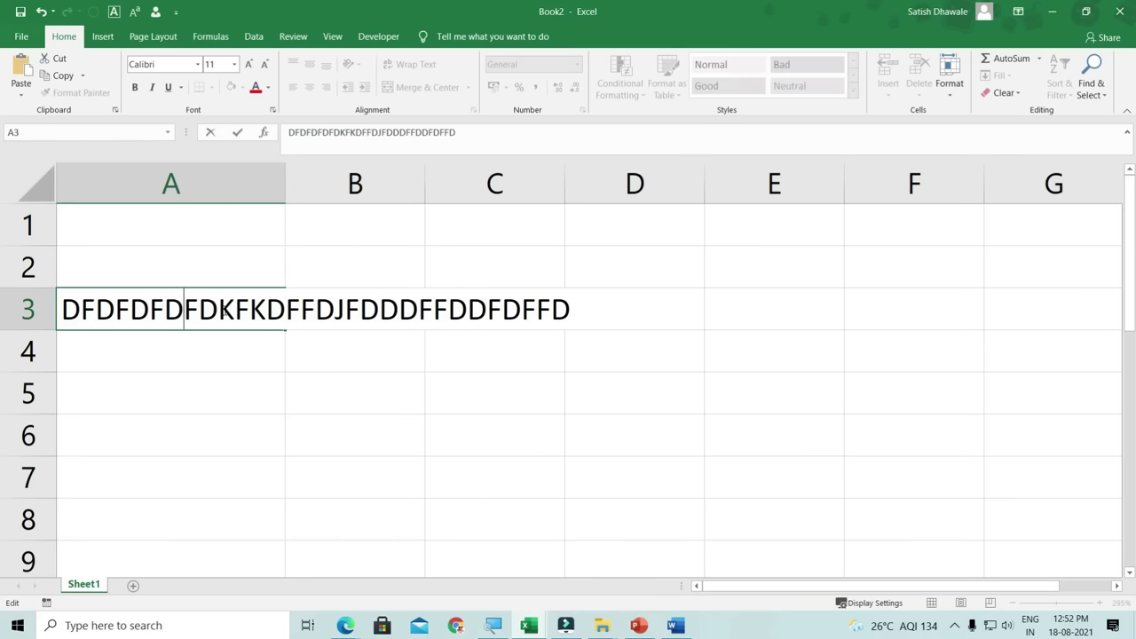
key("Return")
- Clear cell A3 and return to the Word document
left_click(224, 310)
key("Delete")
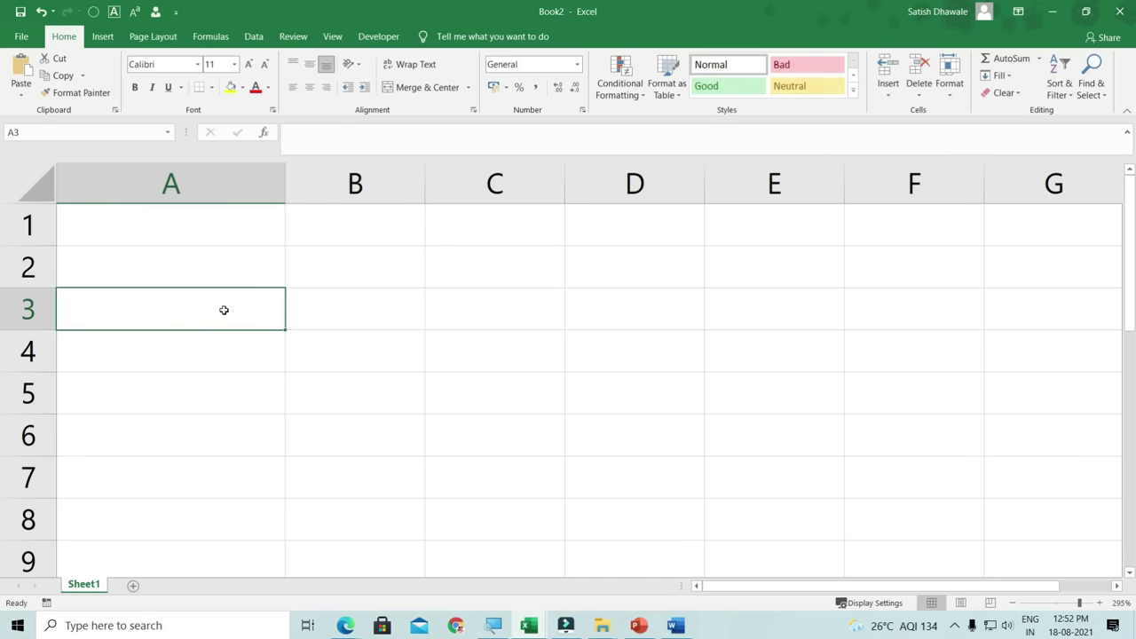
left_click(675, 625)
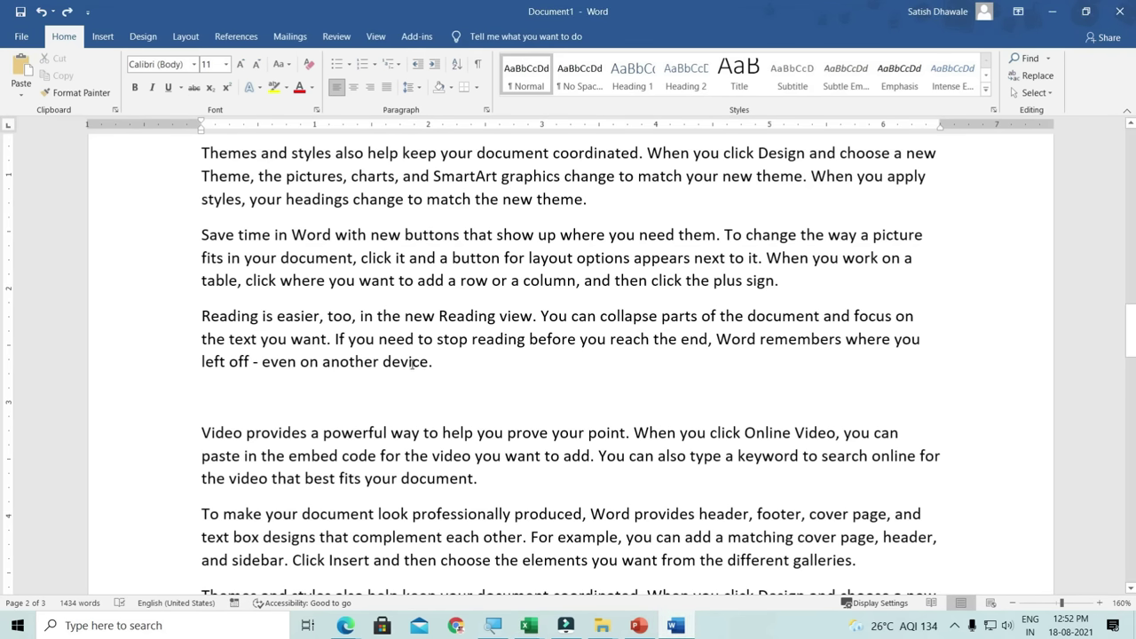
- Delete characters on both sides of the insertion point before the word 'device'
left_click(384, 358)
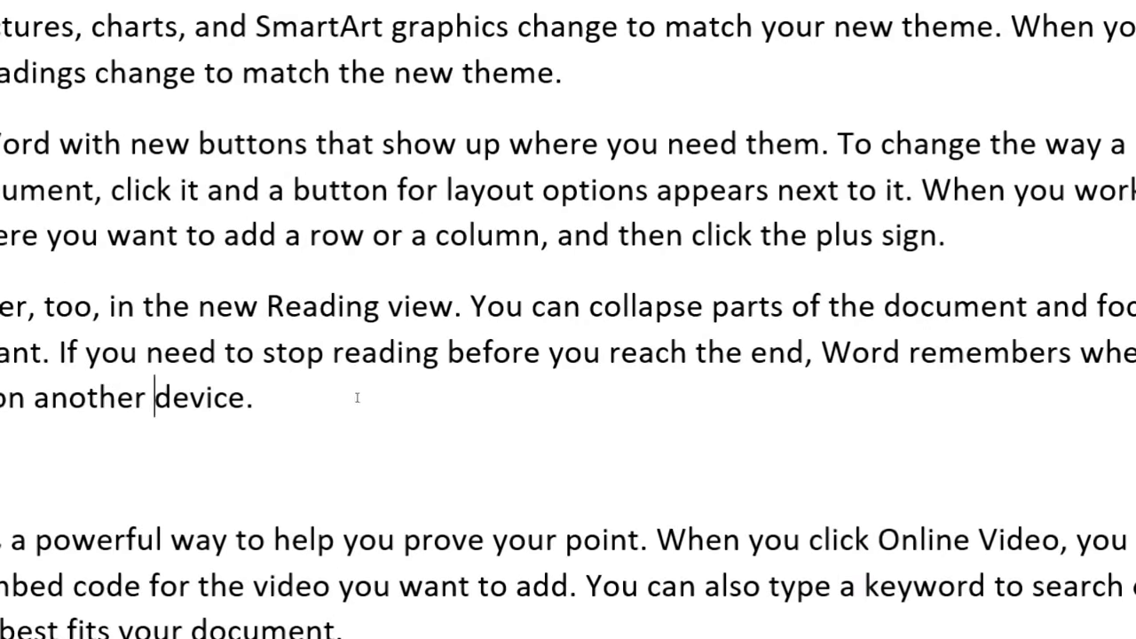
key("Delete")
key("Delete")
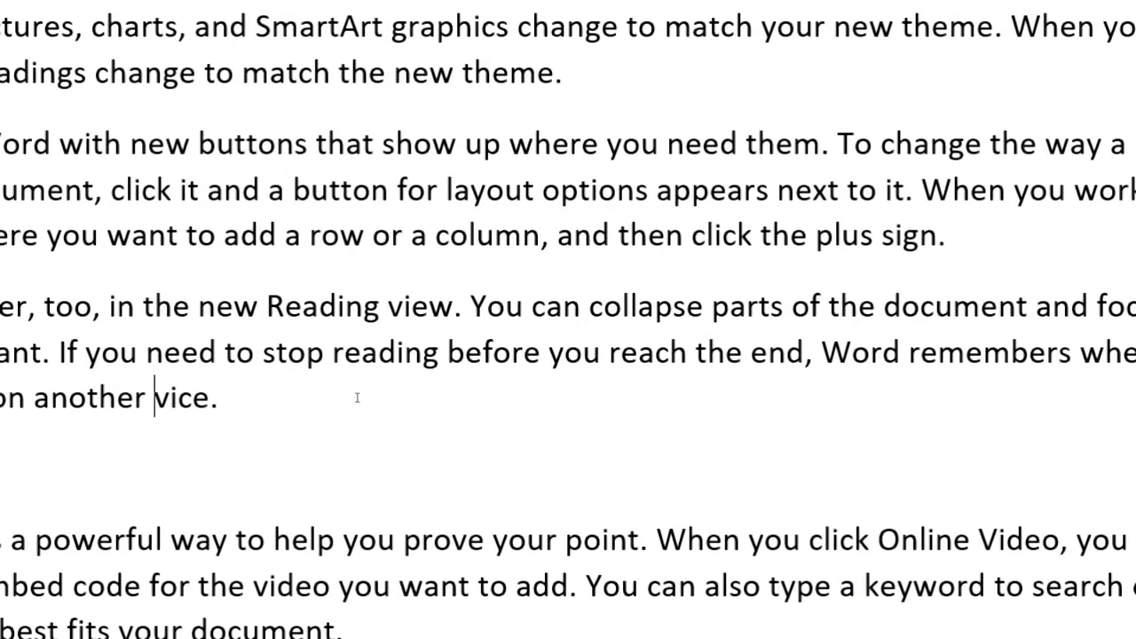
key("Delete")
key("Delete")
key("Delete")
key("Delete")
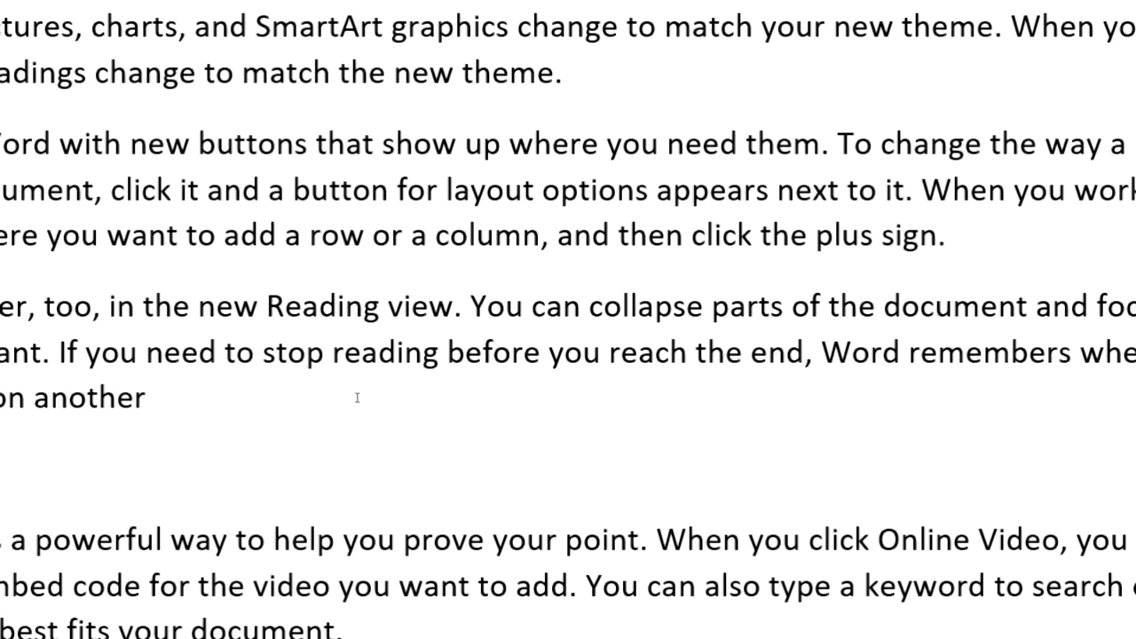
key("BackSpace")
key("BackSpace")
key("BackSpace")
key("BackSpace")
key("BackSpace")
key("BackSpace")
key("BackSpace")
key("BackSpace")
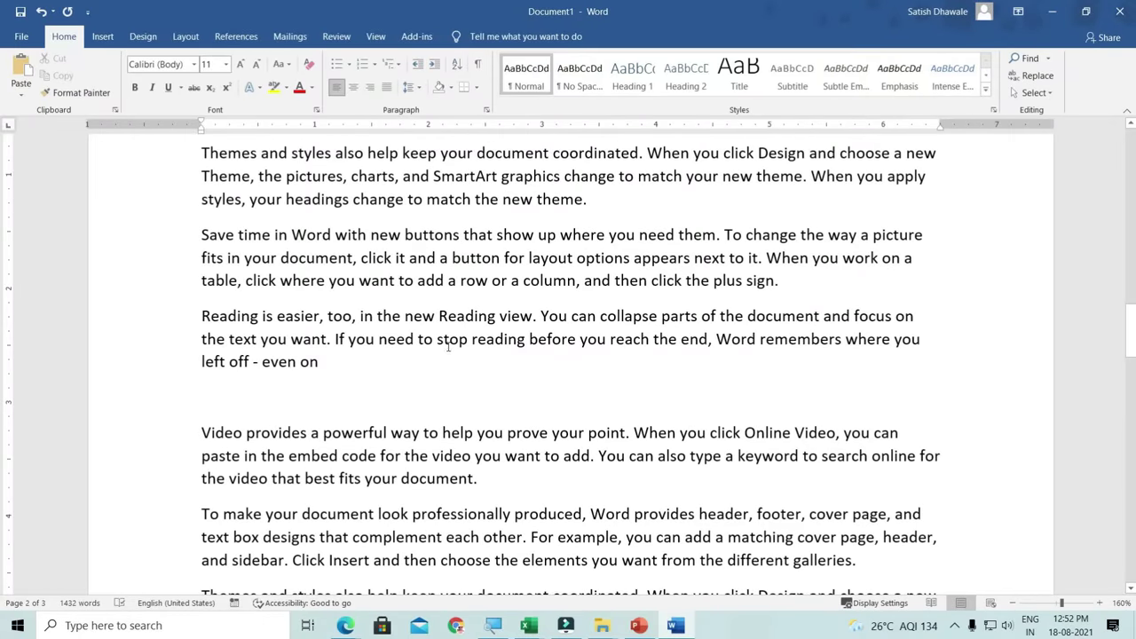
- Remove the words following 'Reading' one at a time with Ctrl+Delete
left_click(201, 315)
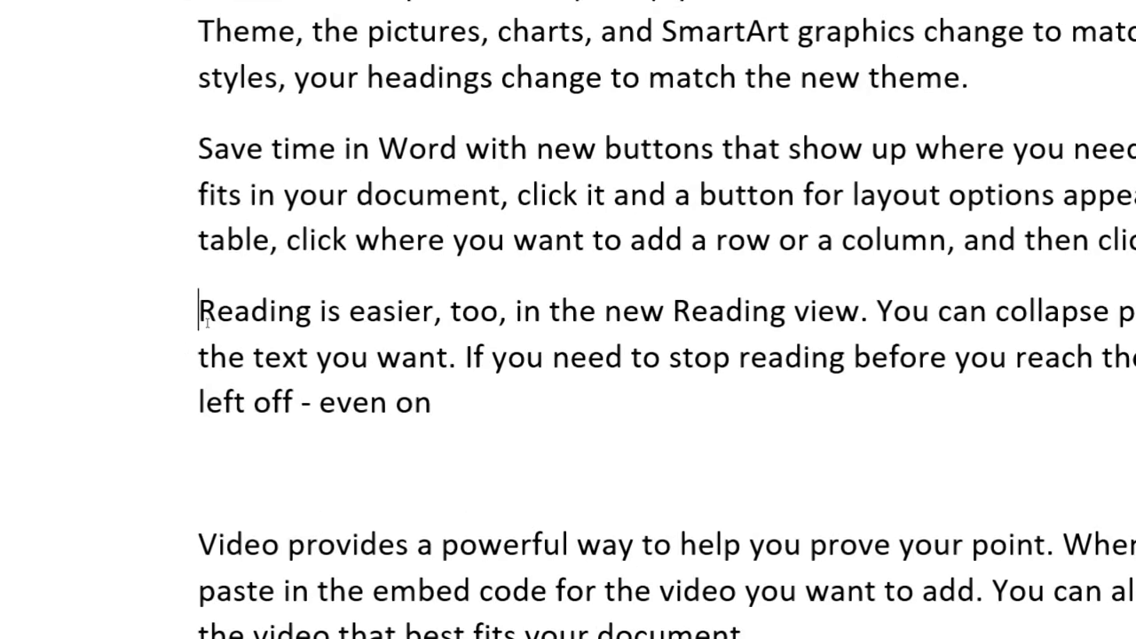
key("ctrl+Delete")
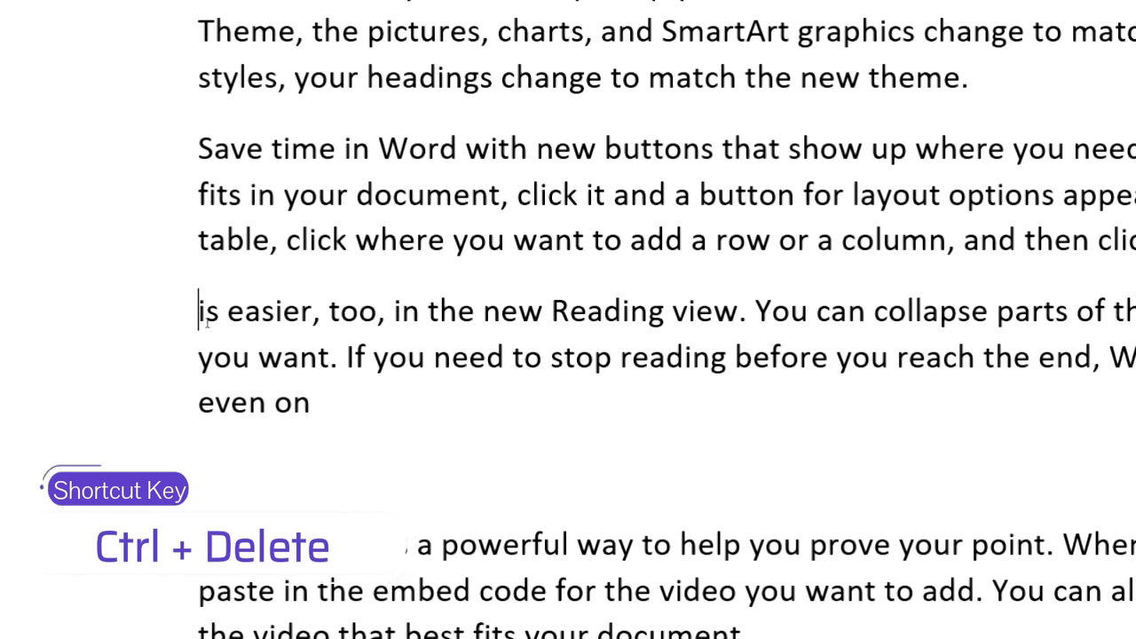
key("ctrl+Delete")
key("ctrl+Delete")
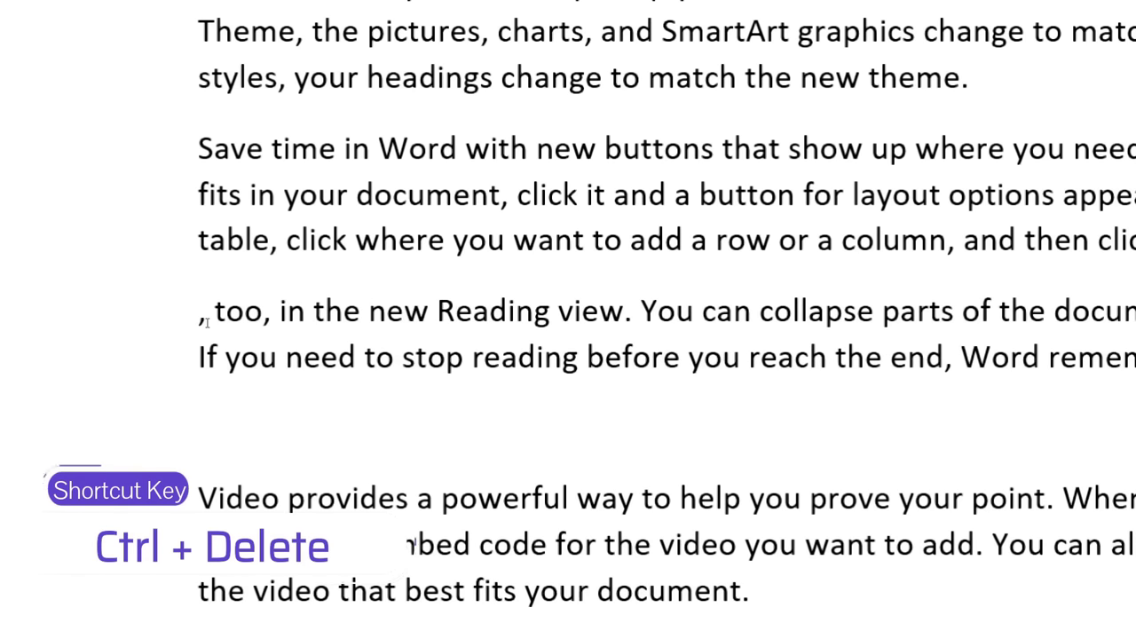
key("ctrl+Delete")
key("ctrl+Delete")
key("ctrl+Delete")
key("ctrl+Delete")
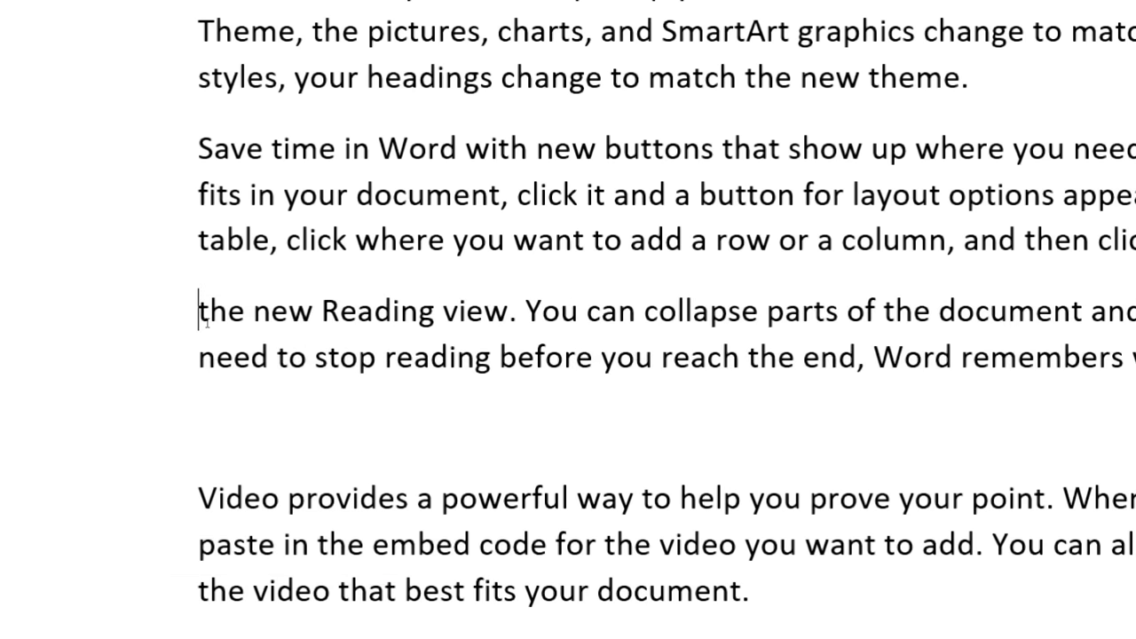
key("ctrl+Delete")
key("ctrl+Delete")
key("ctrl+Delete")
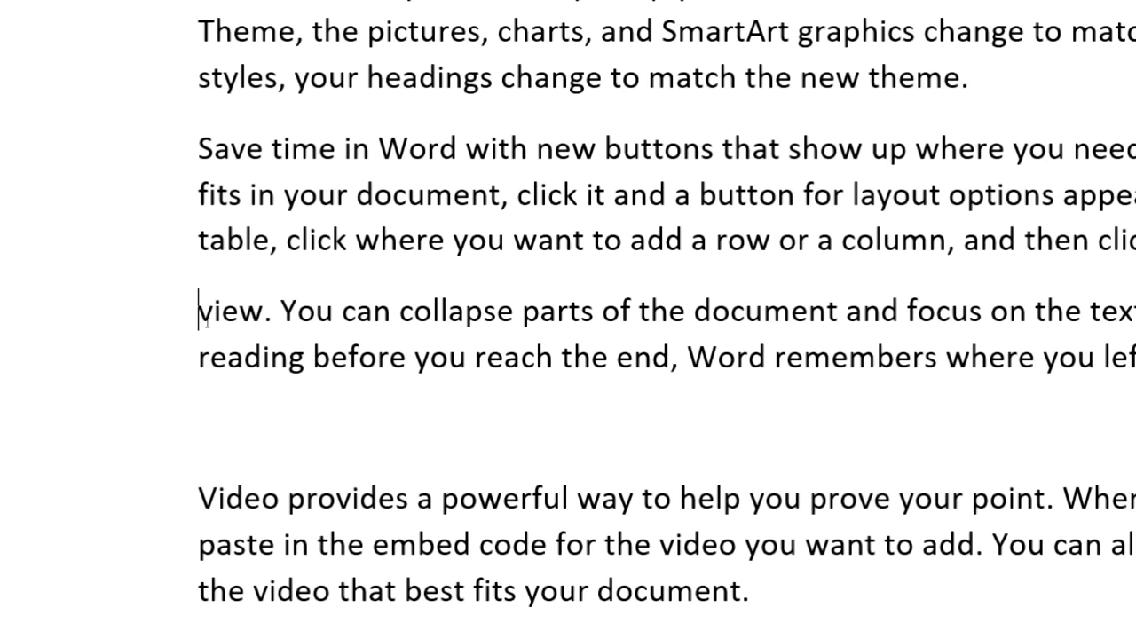
key("Delete")
key("Delete")
key("Delete")
key("Delete")
key("Delete")
key("Delete")
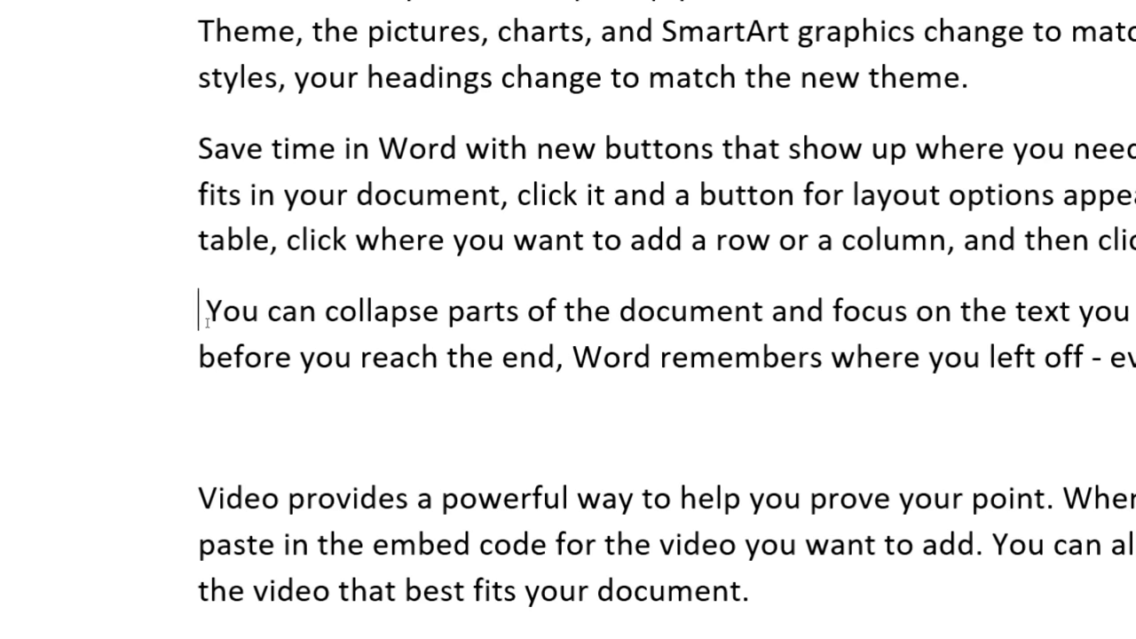
key("ctrl+Delete")
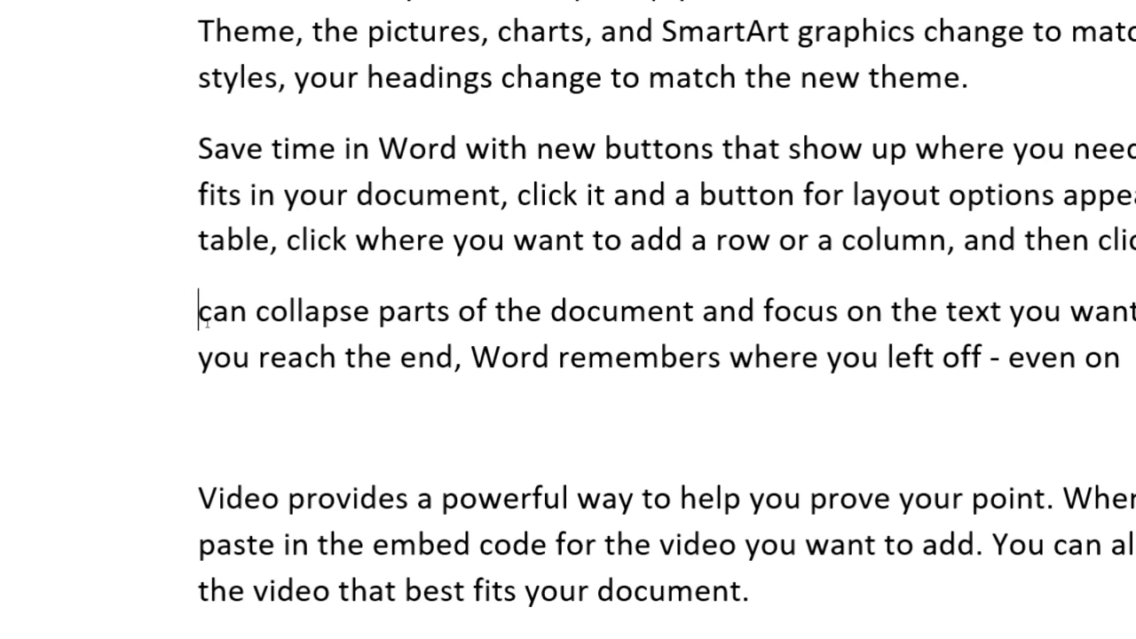
key("ctrl+Delete")
key("ctrl+Delete")
key("ctrl+Delete")
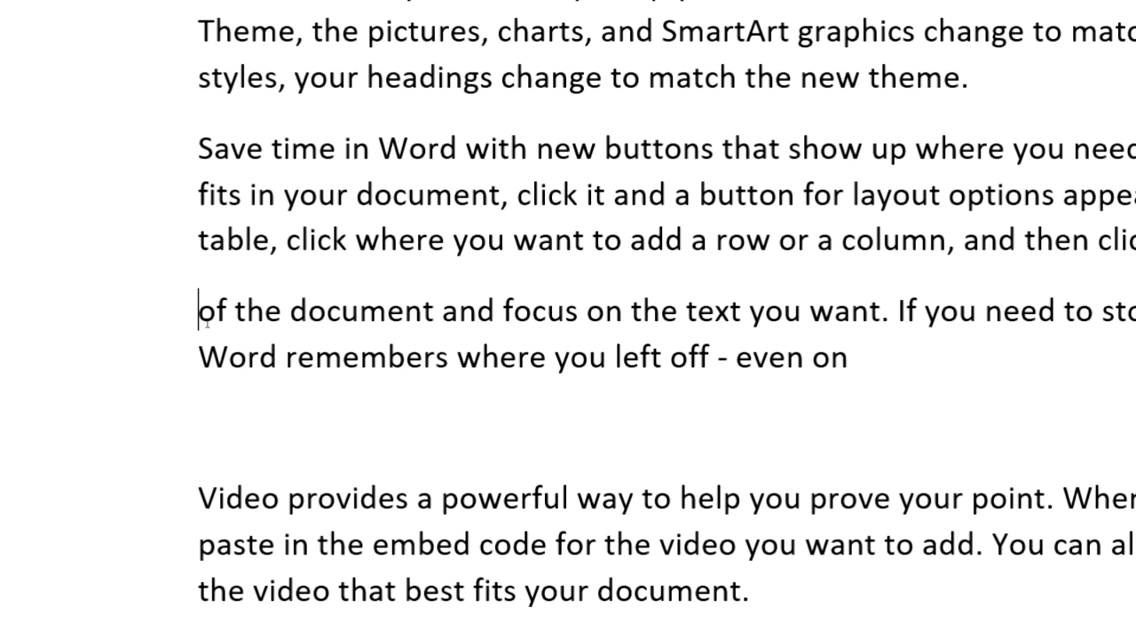
key("ctrl+Delete")
key("ctrl+Delete")
key("ctrl+Delete")
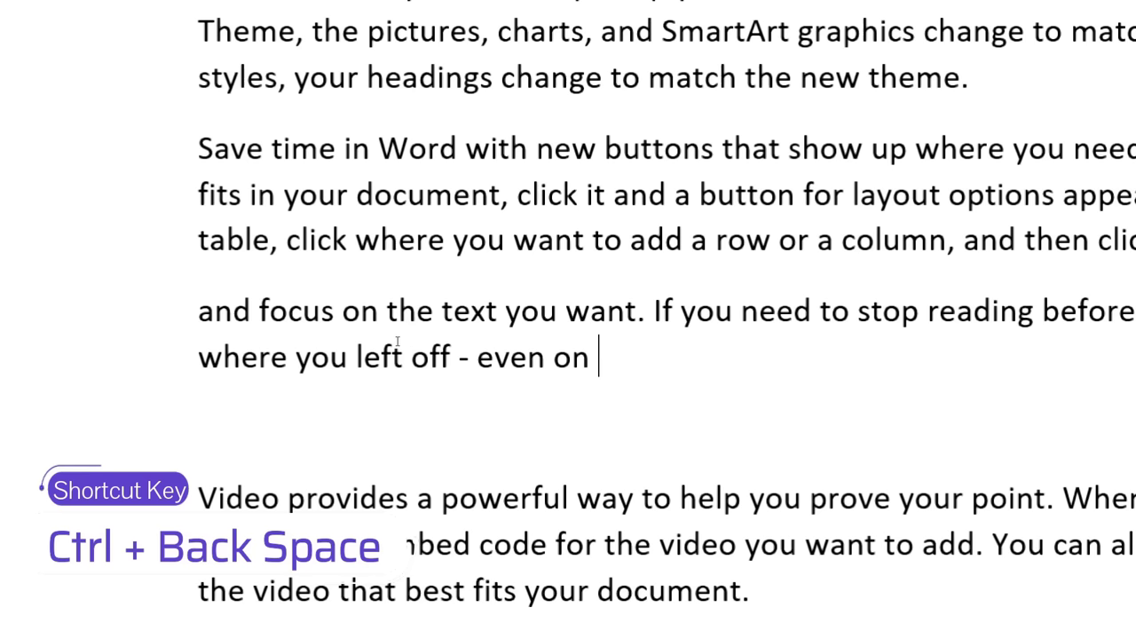
- Remove three preceding words with Ctrl+Backspace, leaving the paragraph ending 'Word remembers where'
key("ctrl+BackSpace")
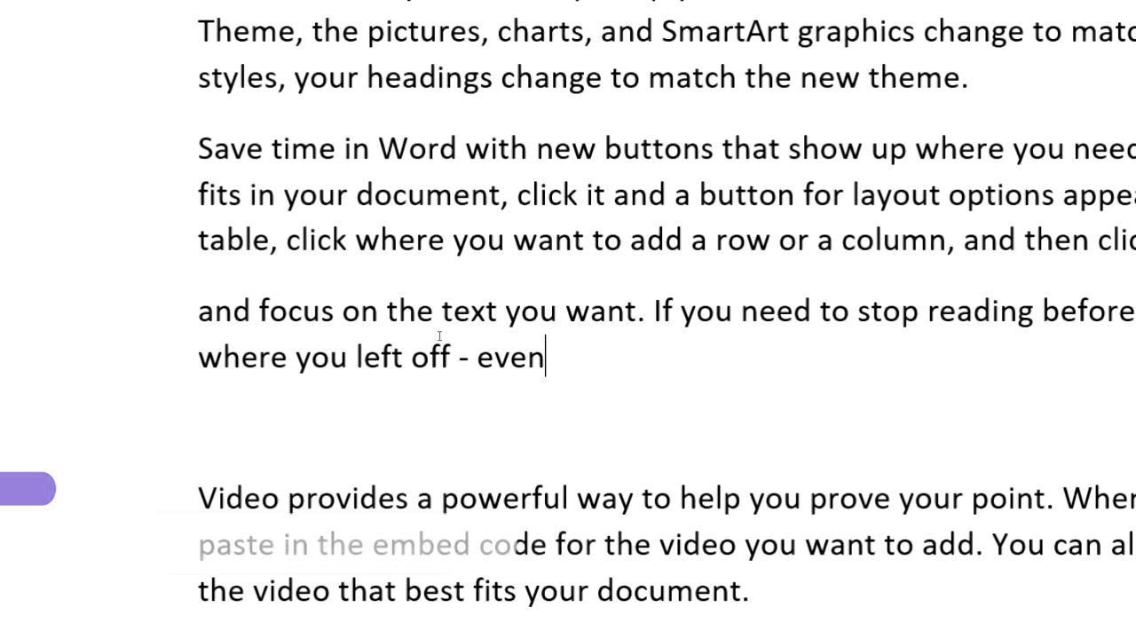
key("ctrl+BackSpace")
key("ctrl+BackSpace")
key("ctrl+BackSpace")
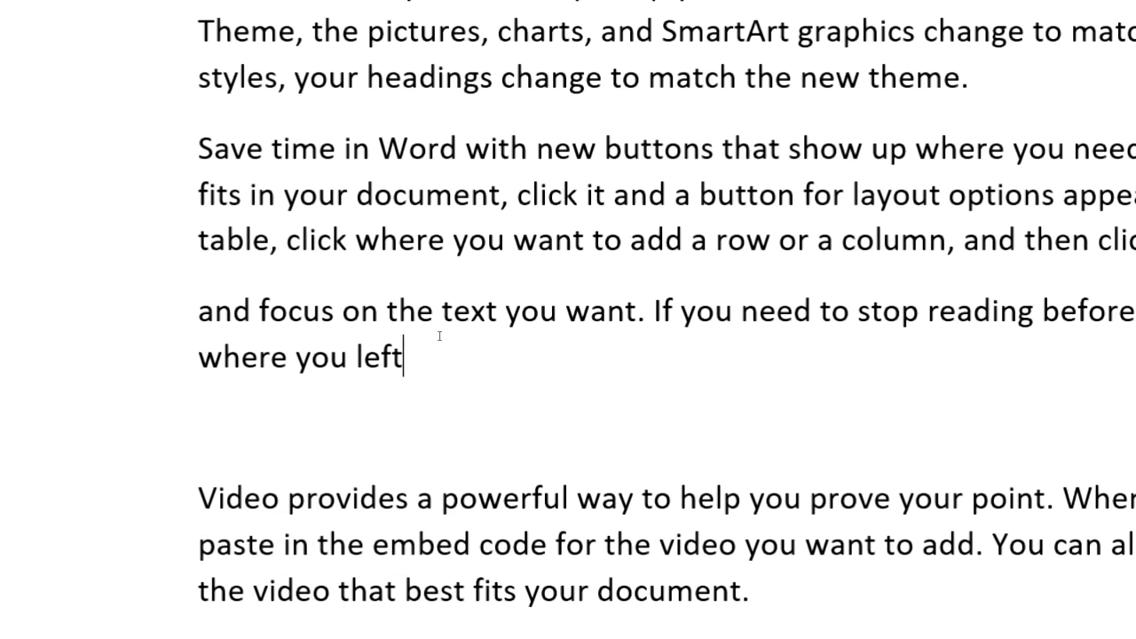
key("ctrl+BackSpace")
key("ctrl+BackSpace")
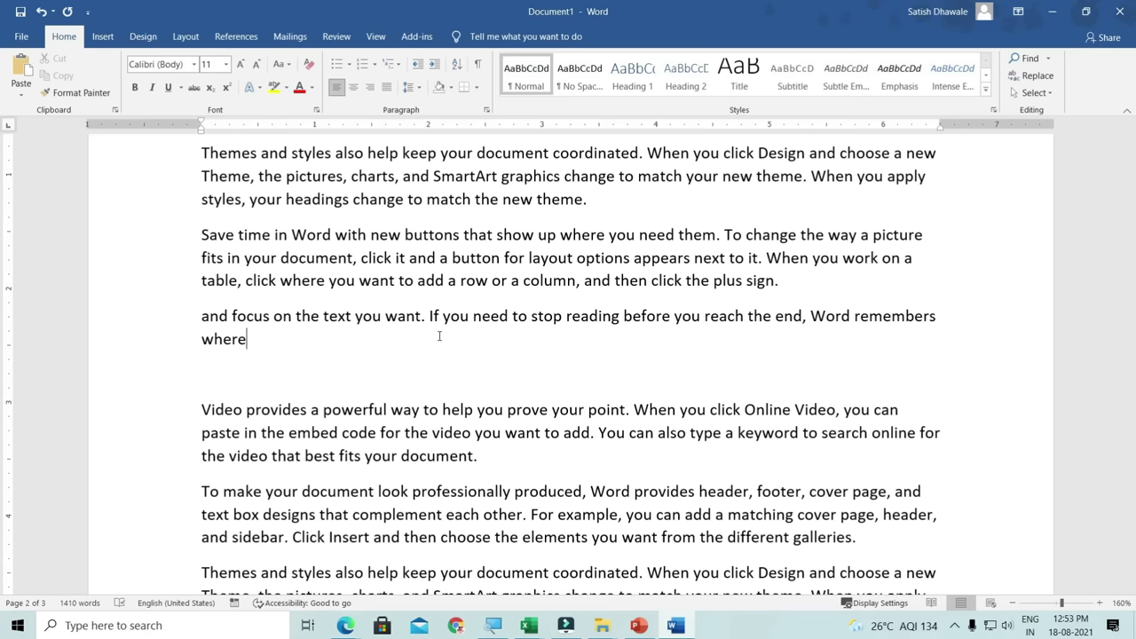
scroll(245, 189, "up", 2)
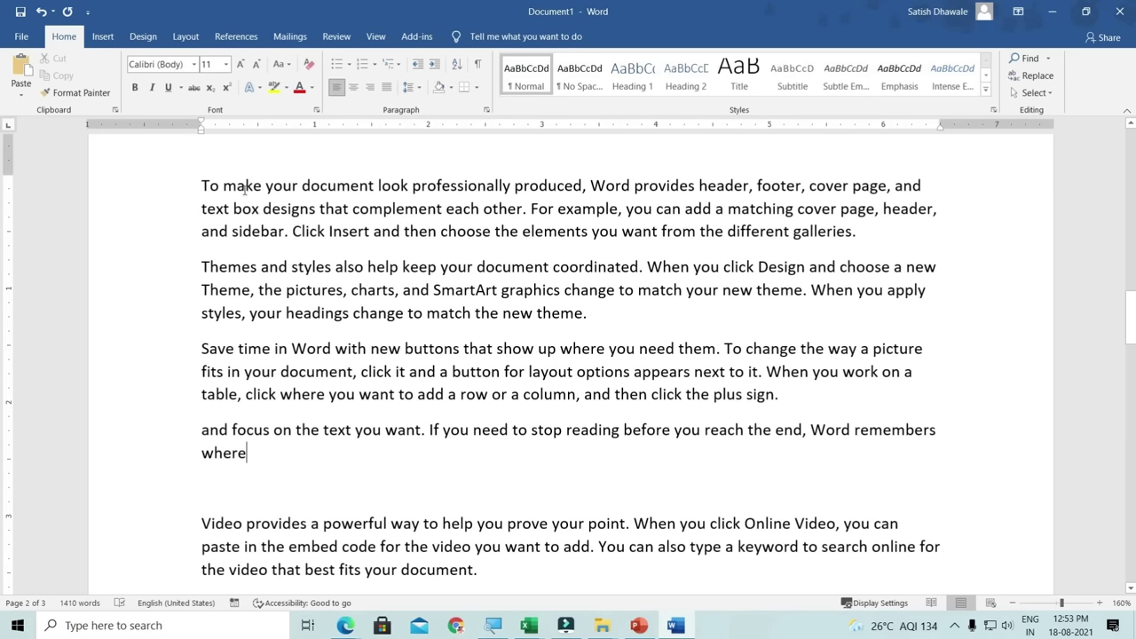
left_click(203, 184)
key("ctrl+shift+Right")
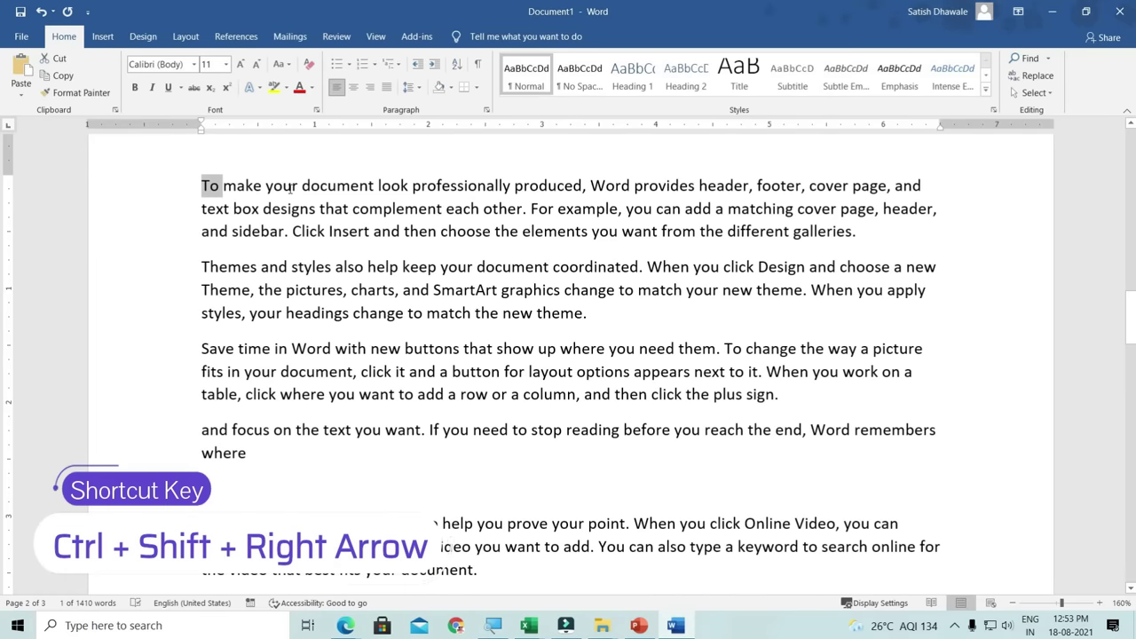
key("ctrl+shift+Right")
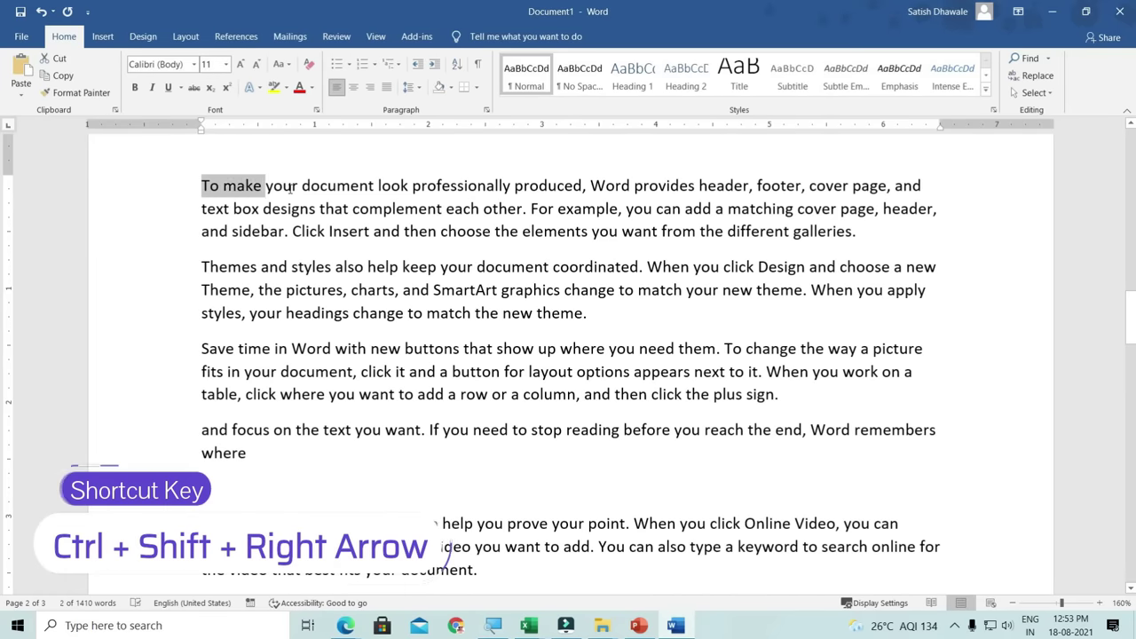
key("Left")
key("ctrl+shift+Right")
key("ctrl+shift+Right")
key("ctrl+shift+Right")
key("ctrl+shift+Right")
key("ctrl+shift+Right")
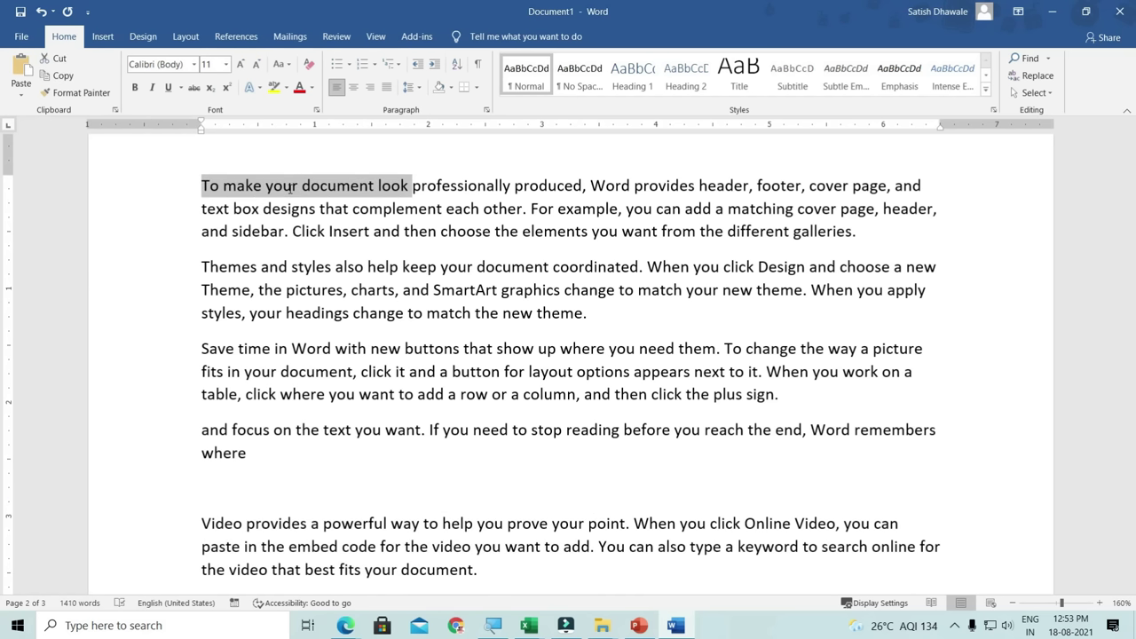
key("ctrl+shift+Right")
key("ctrl+shift+Right")
key("ctrl+shift+Right")
key("ctrl+shift+Right")
key("ctrl+shift+Right")
key("ctrl+shift+Right")
key("ctrl+shift+Left")
key("ctrl+shift+Left")
key("ctrl+shift+Left")
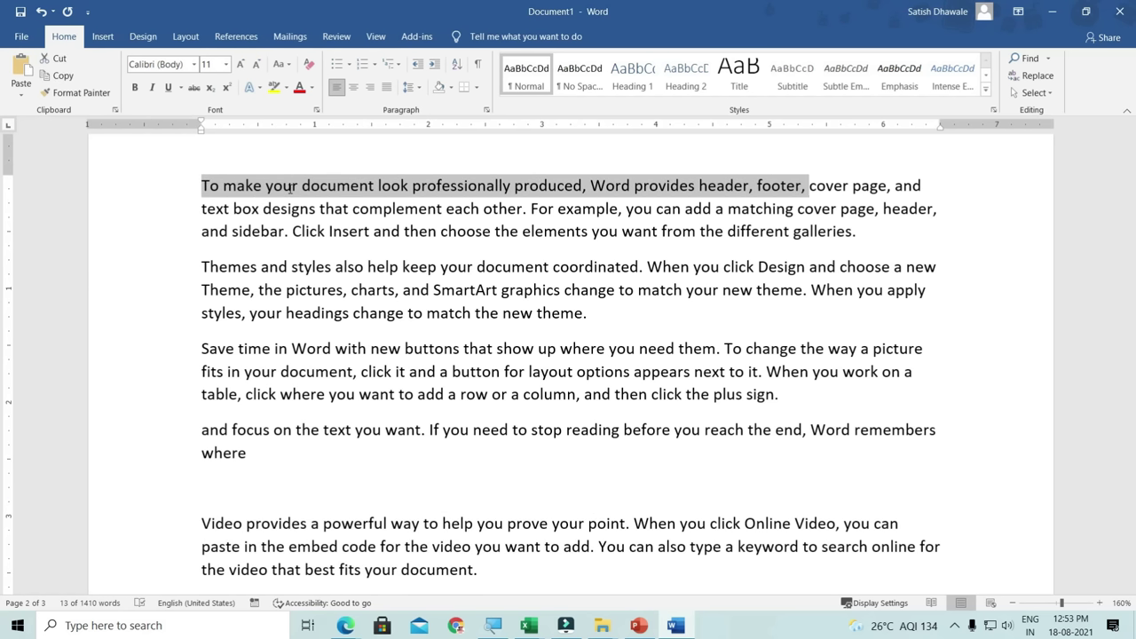
key("ctrl+shift+Left")
key("Down")
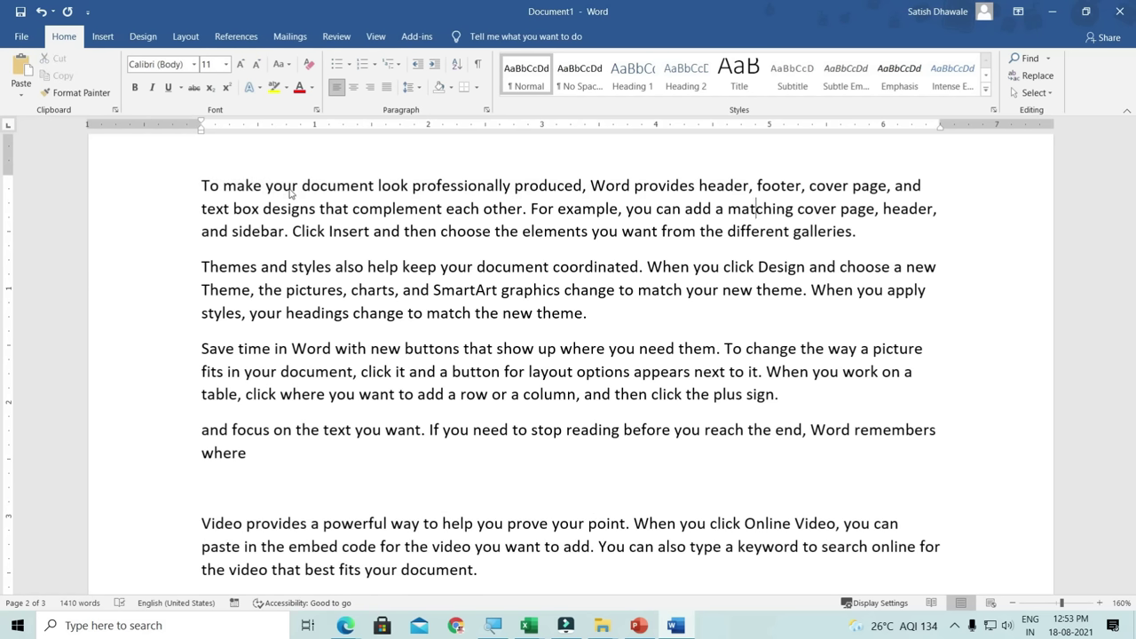
left_click(596, 314)
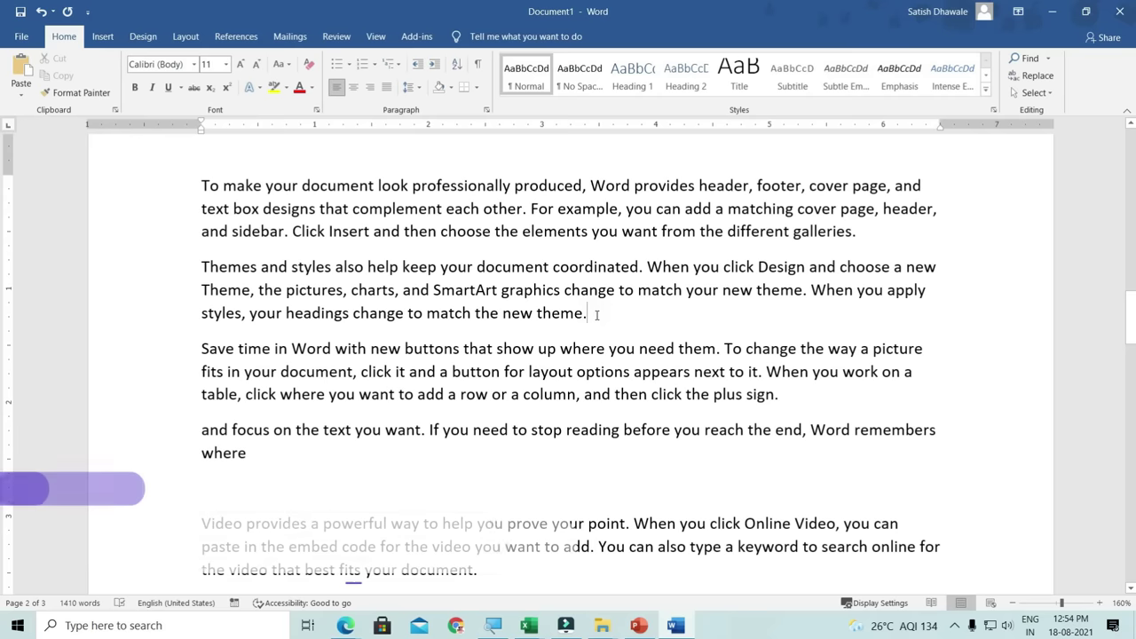
key("ctrl+shift+Left")
key("ctrl+shift+Left")
key("ctrl+shift+Left")
key("ctrl+shift+Left")
key("ctrl+shift+Left")
key("ctrl+shift+Left")
key("ctrl+shift+Left")
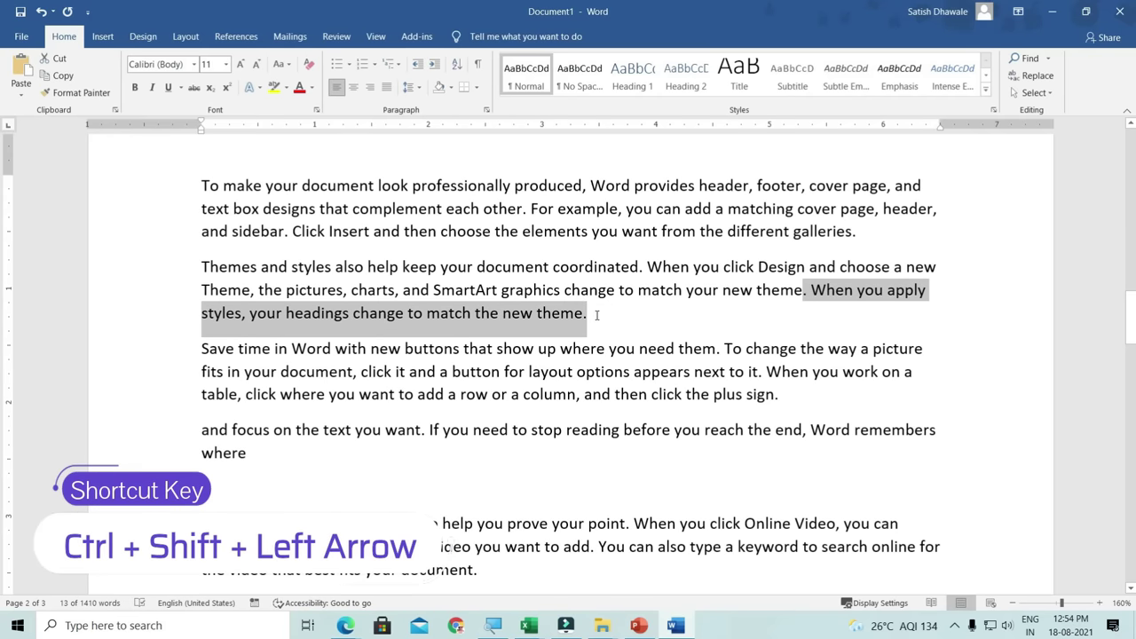
key("ctrl+shift+Left")
key("ctrl+shift+Left")
key("ctrl+shift+Left")
key("ctrl+shift+Left")
key("ctrl+shift+Left")
key("ctrl+shift+Left")
key("ctrl+shift+Left")
key("ctrl+shift+Left")
key("ctrl+shift+Left")
key("ctrl+shift+Left")
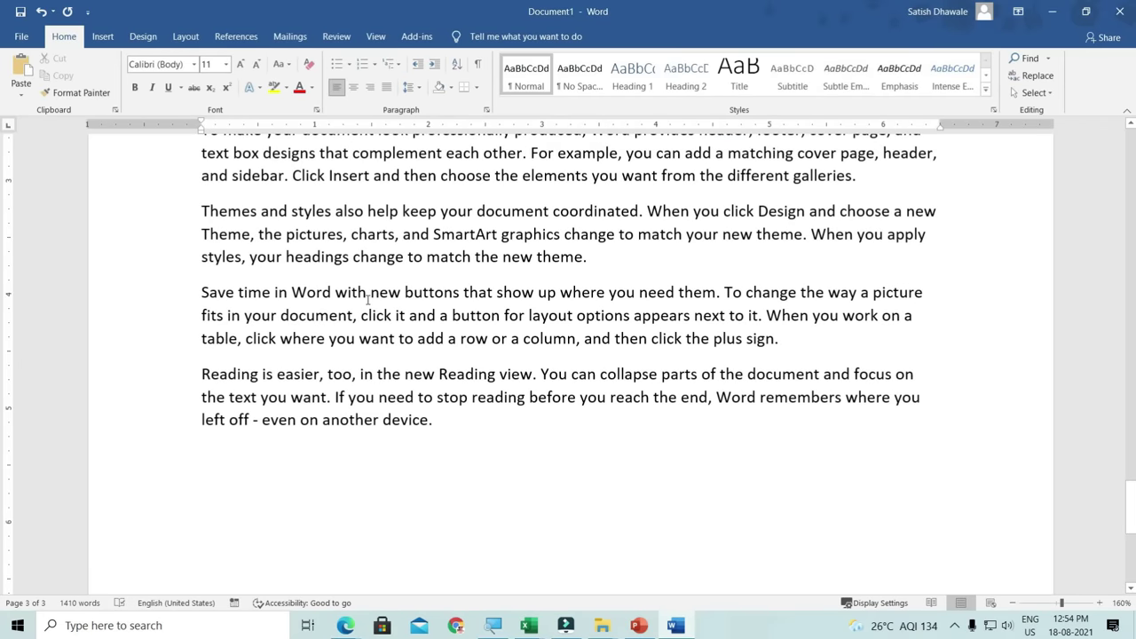
scroll(367, 300, "up", 3)
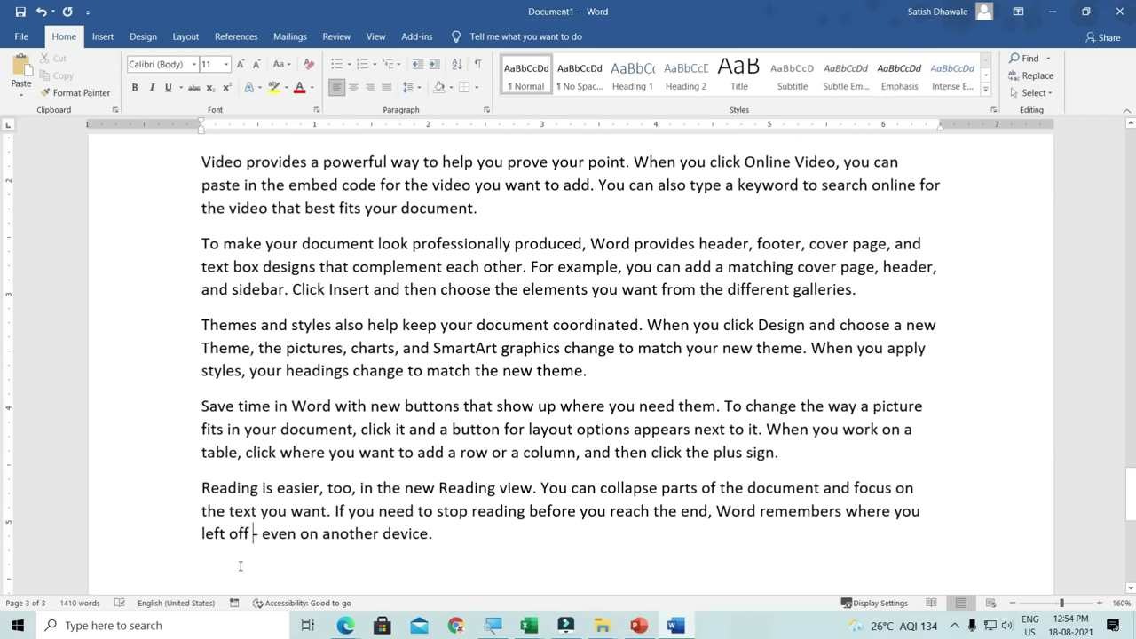
key("ctrl+shift+Home")
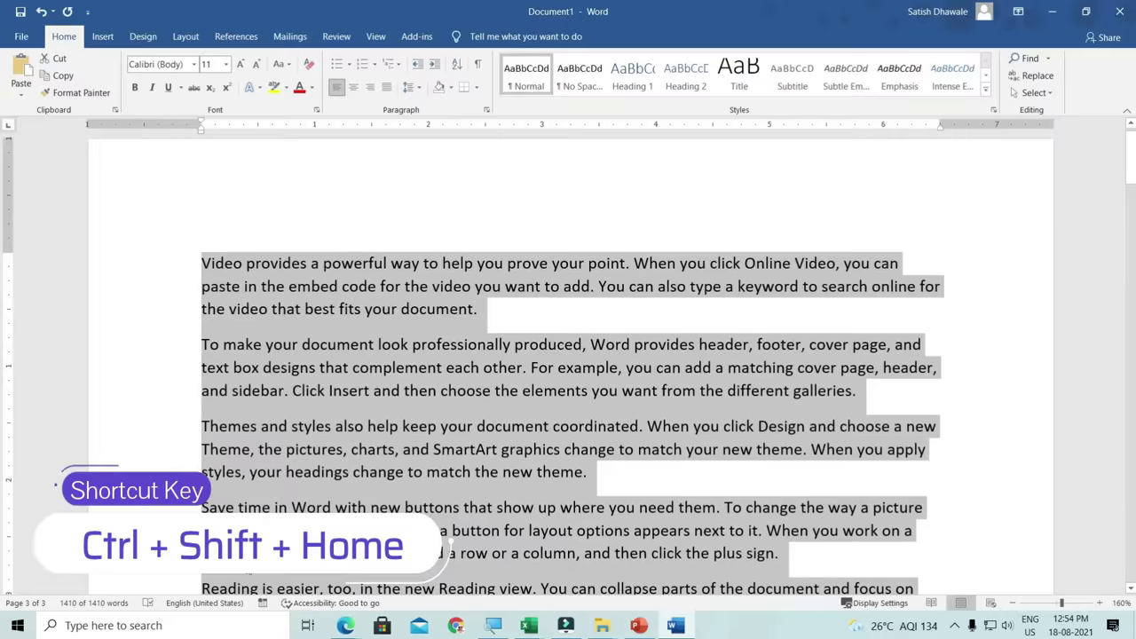
left_click(199, 259)
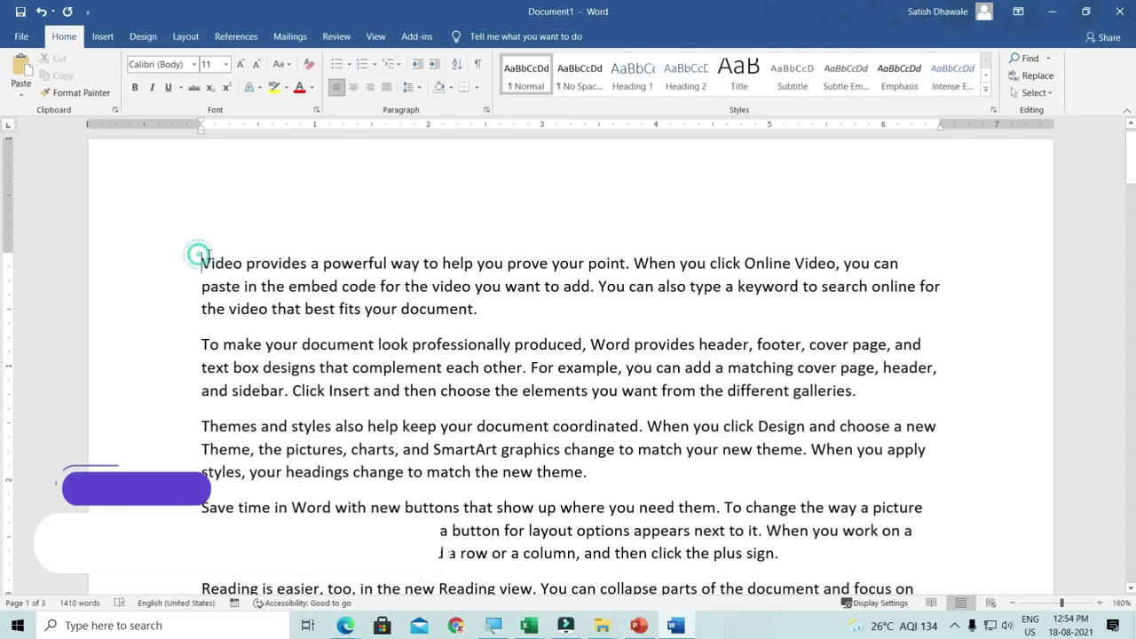
key("ctrl+shift+End")
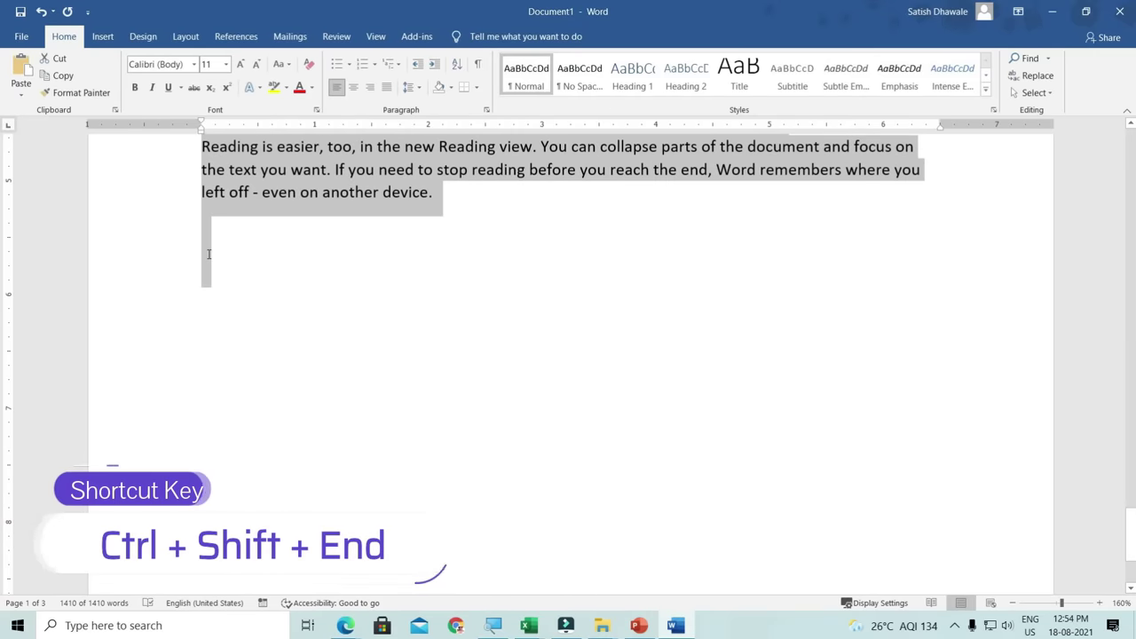
scroll(211, 257, "up", 5)
scroll(210, 258, "up", 3)
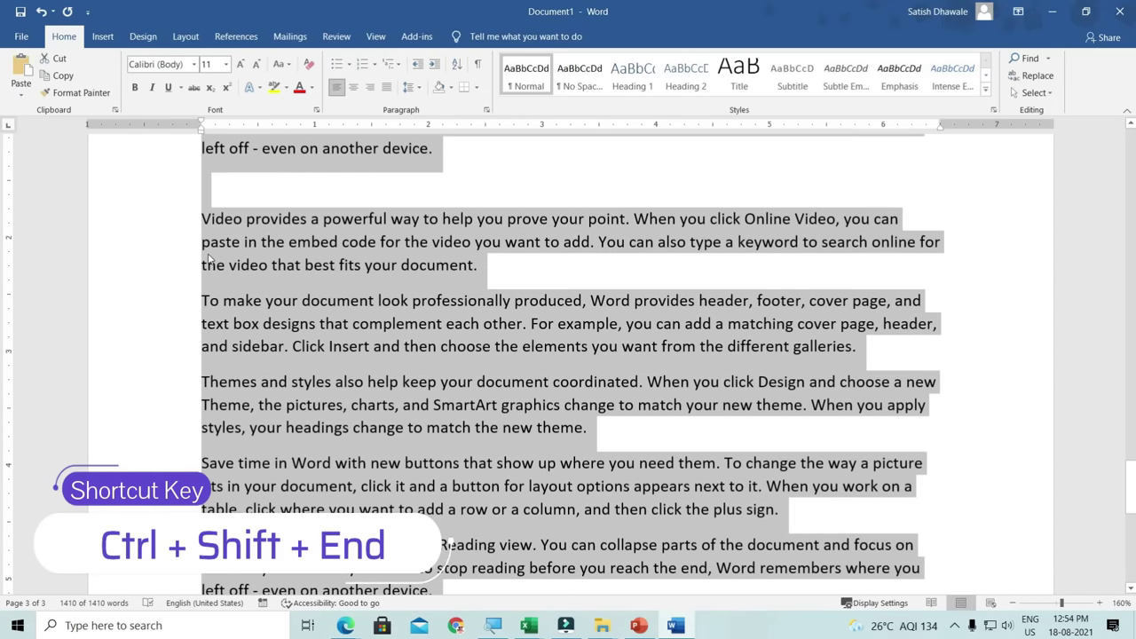
left_click(241, 267)
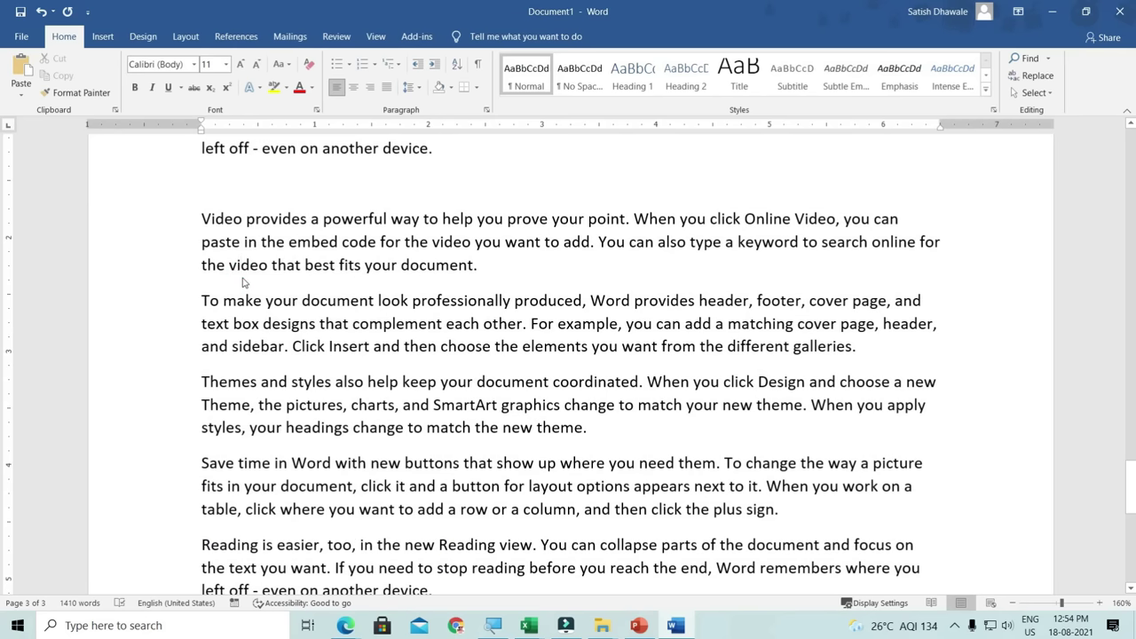
left_click(203, 218)
key("ctrl+shift+Down")
key("ctrl+shift+Down")
key("ctrl+shift+Down")
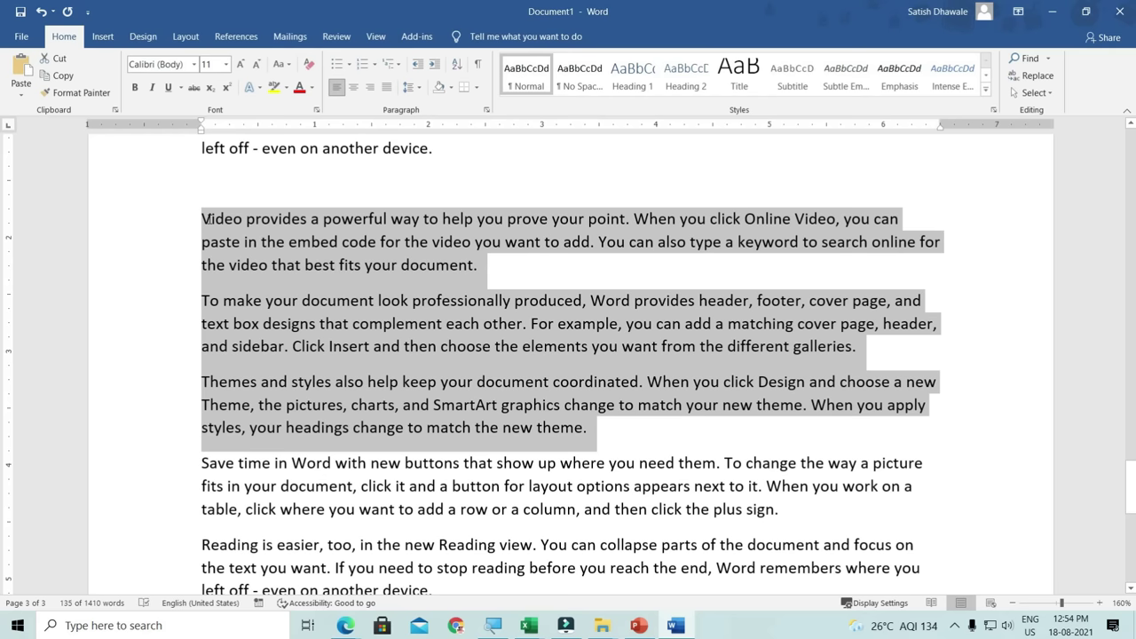
key("ctrl+shift+Up")
key("ctrl+shift+Up")
key("ctrl+shift+Up")
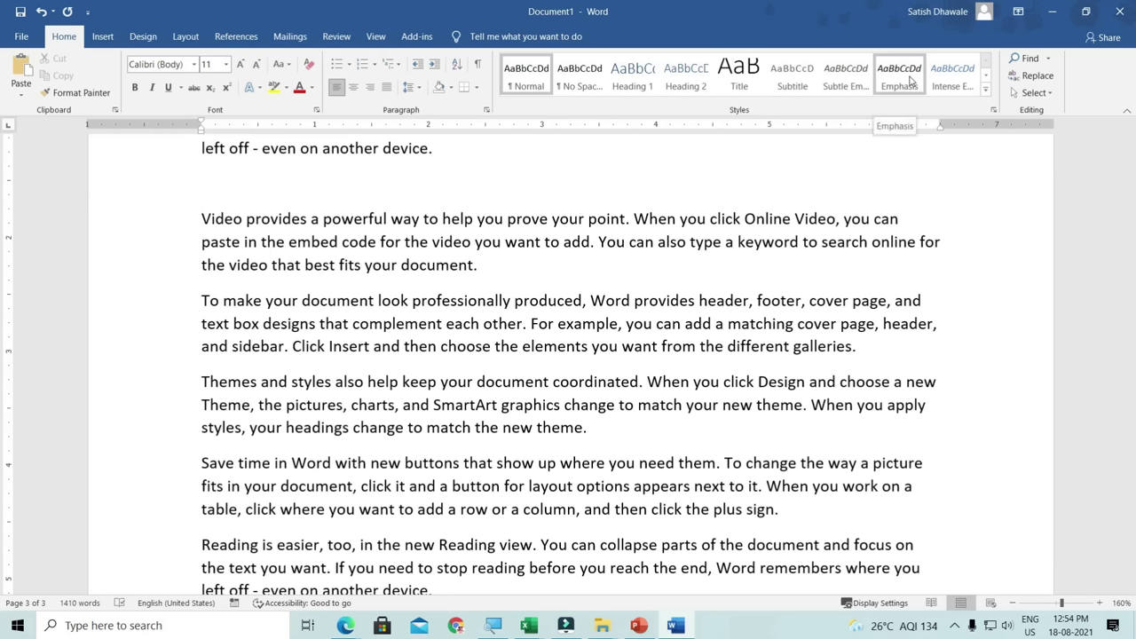
- Minimize Word and Excel, open Windows help with F1, then minimize the help browser
left_click(1054, 11)
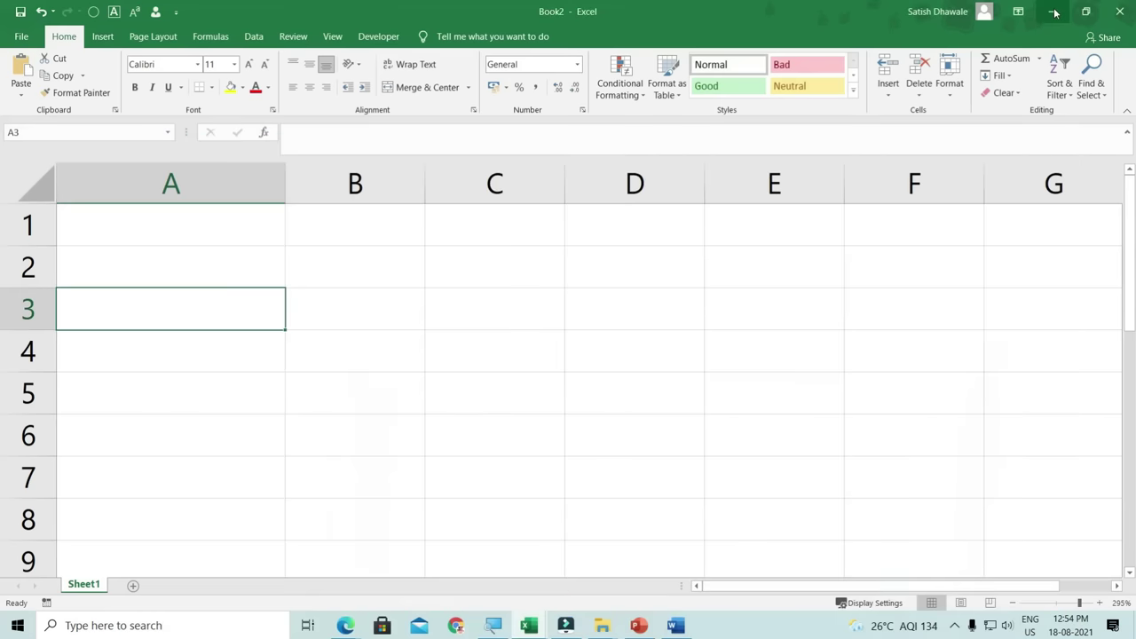
left_click(1055, 12)
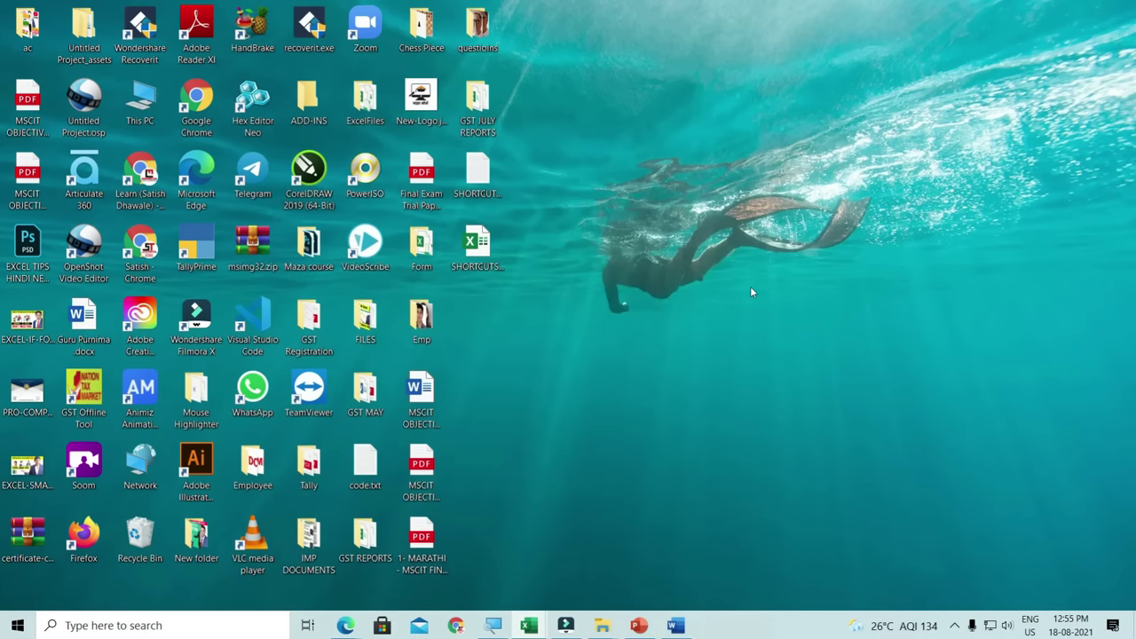
key("F1")
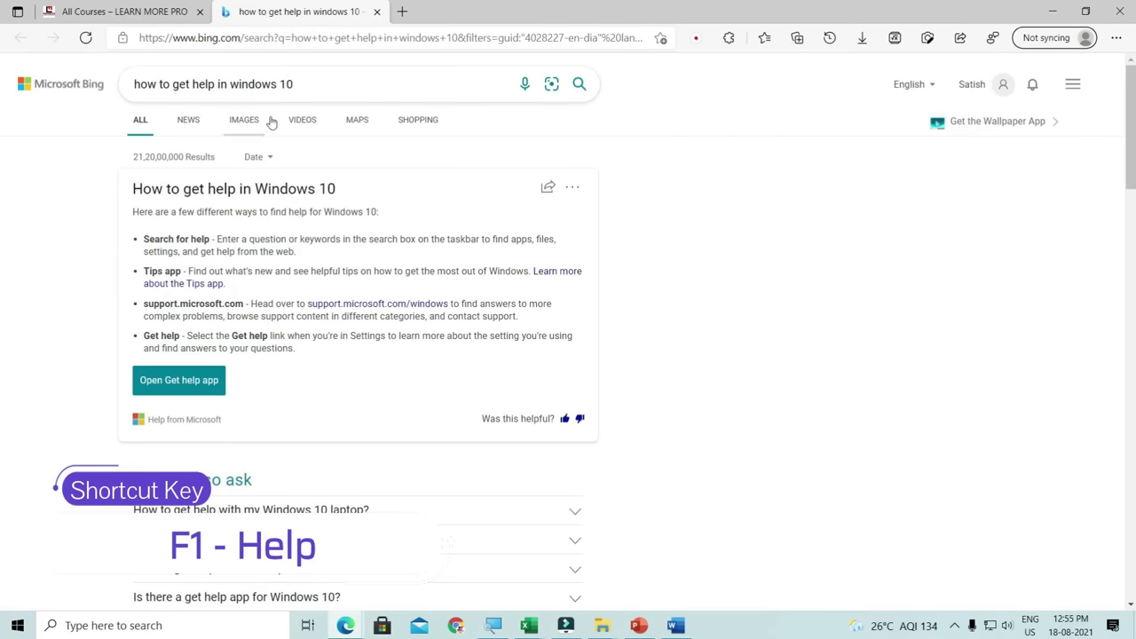
left_click(1054, 12)
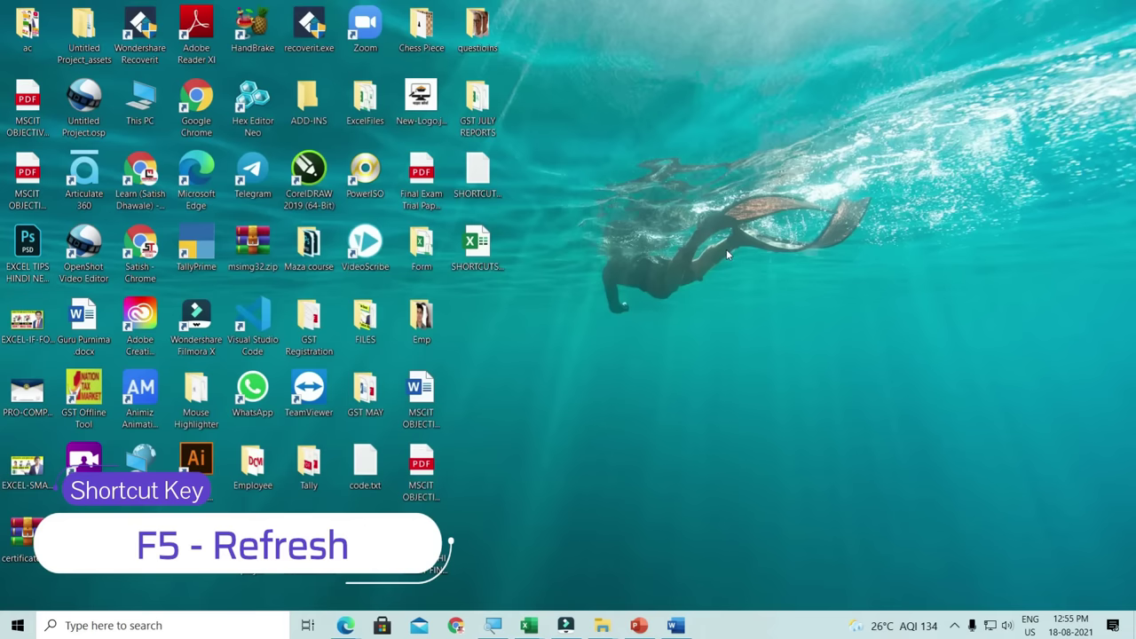
- Refresh the desktop with F5 and the right-click Refresh command, then bring Word back
key("F5")
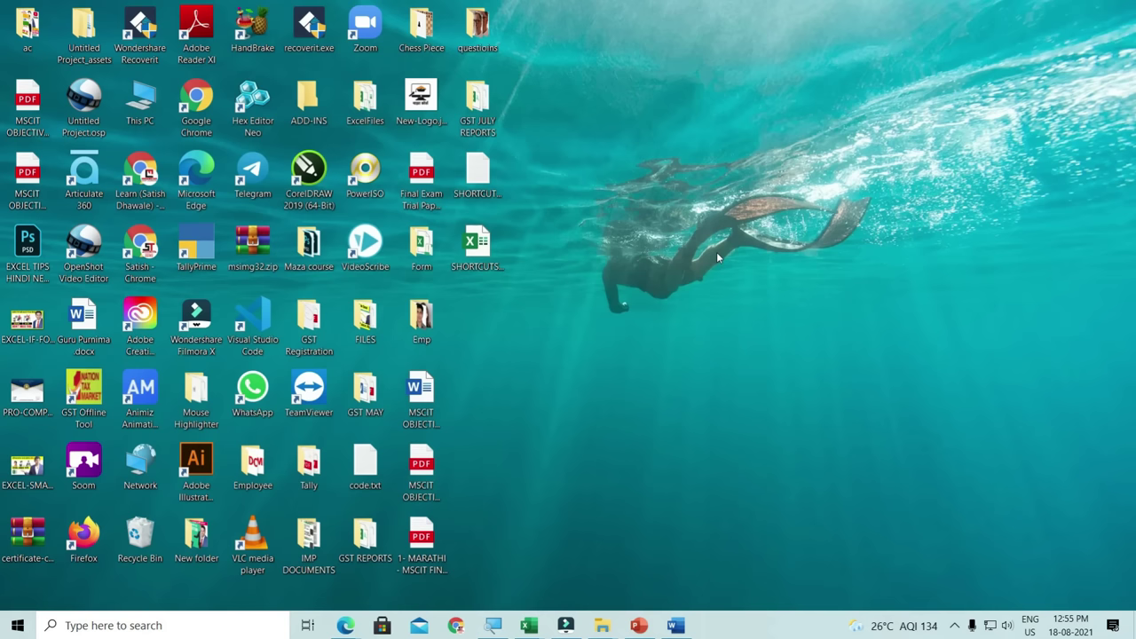
right_click(691, 236)
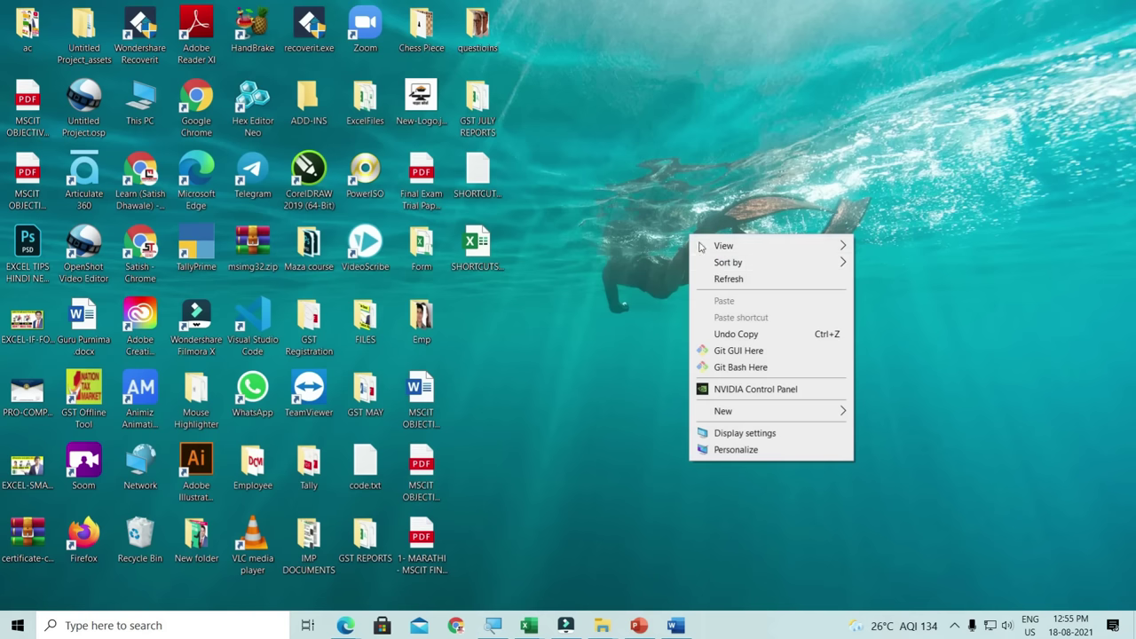
left_click(728, 280)
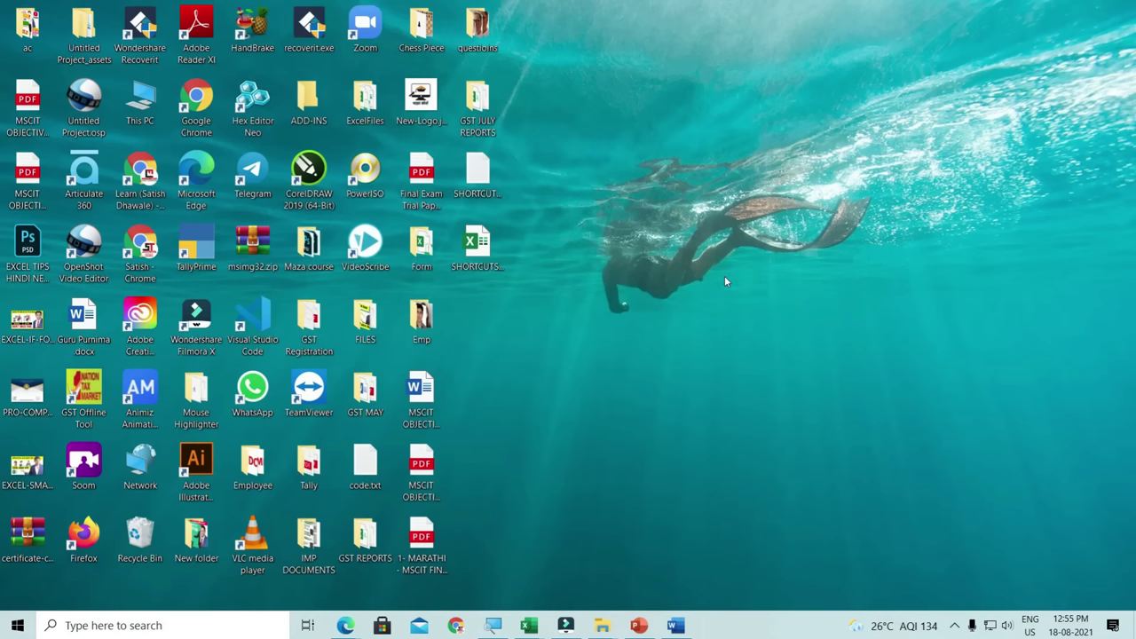
left_click(676, 625)
left_click(585, 454)
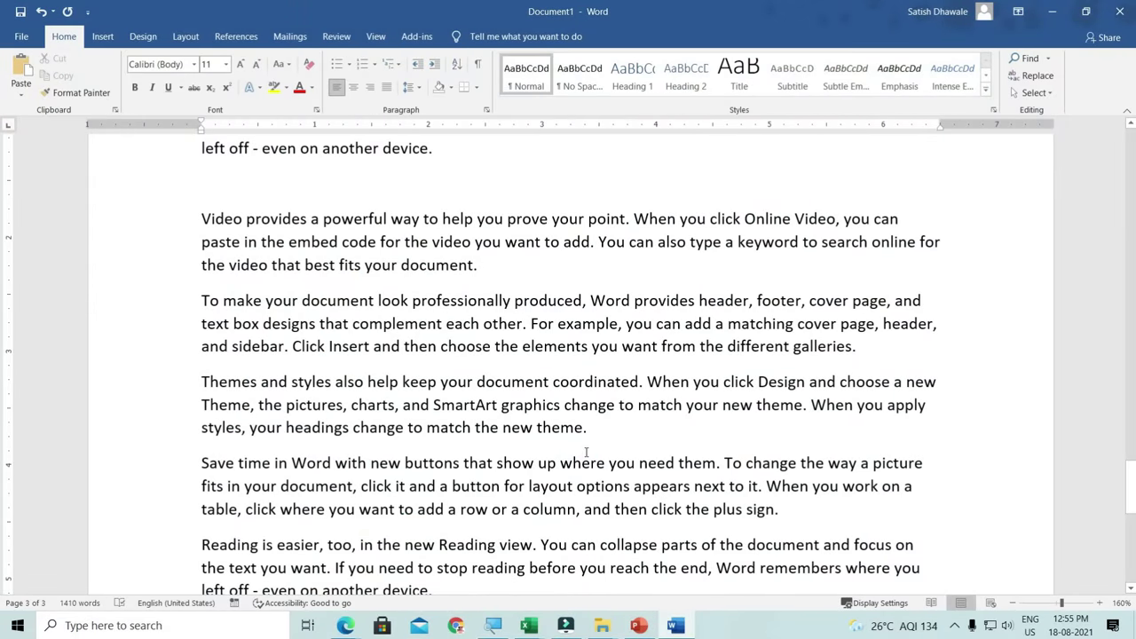
key("ctrl+g")
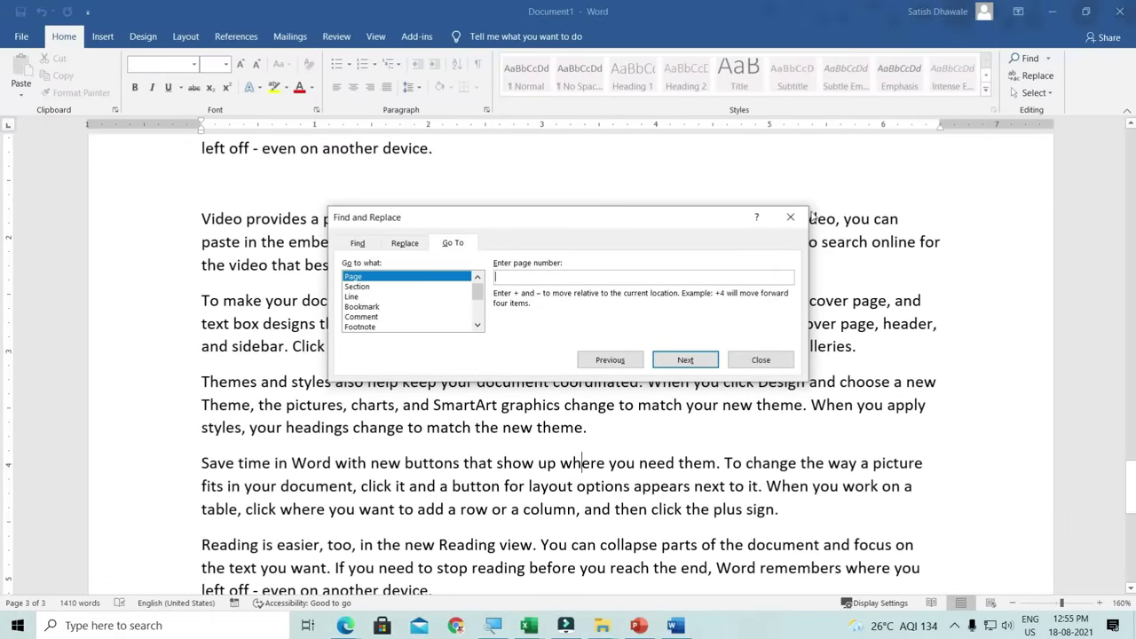
left_click(790, 217)
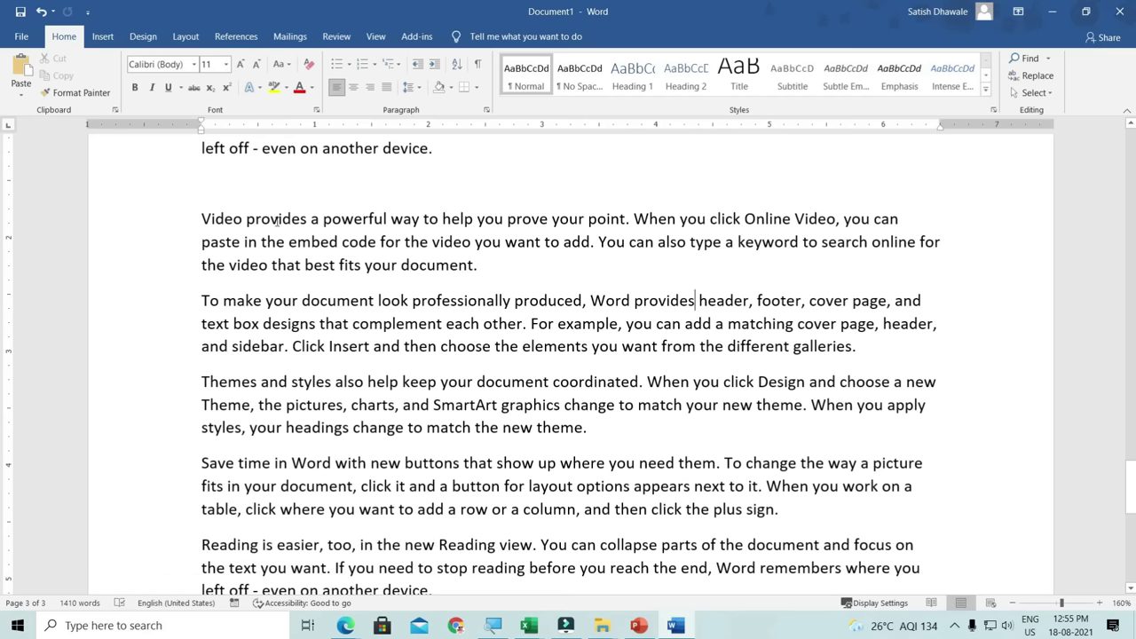
- Misspell 'provides' as 'provde' by deleting its i and s
key("Delete")
key("Right")
key("Right")
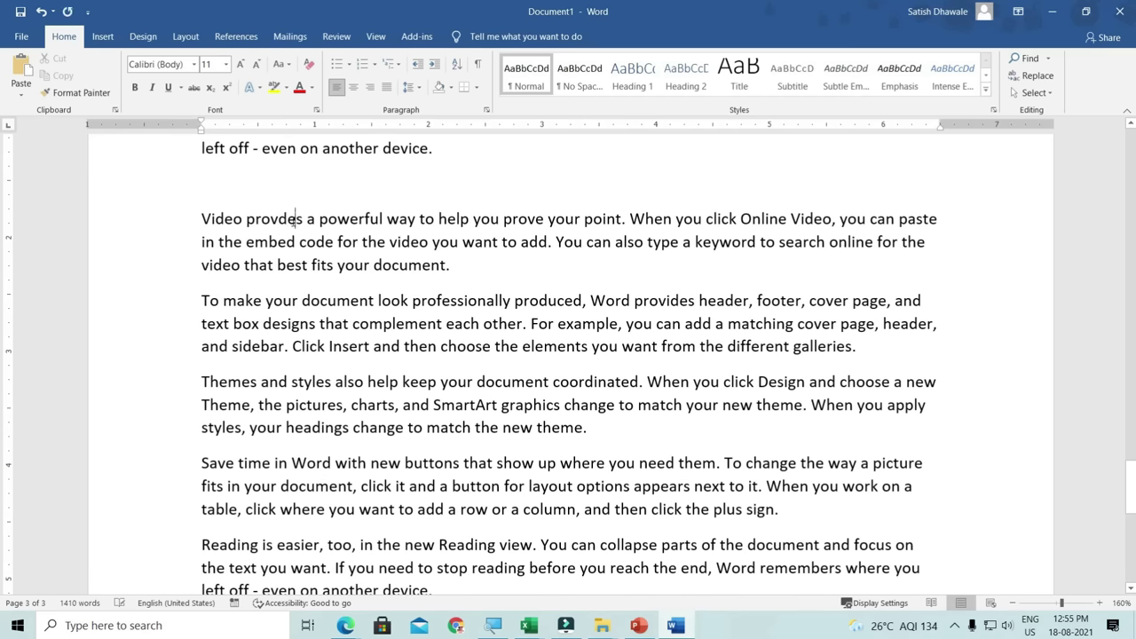
key("Delete")
left_click(303, 266)
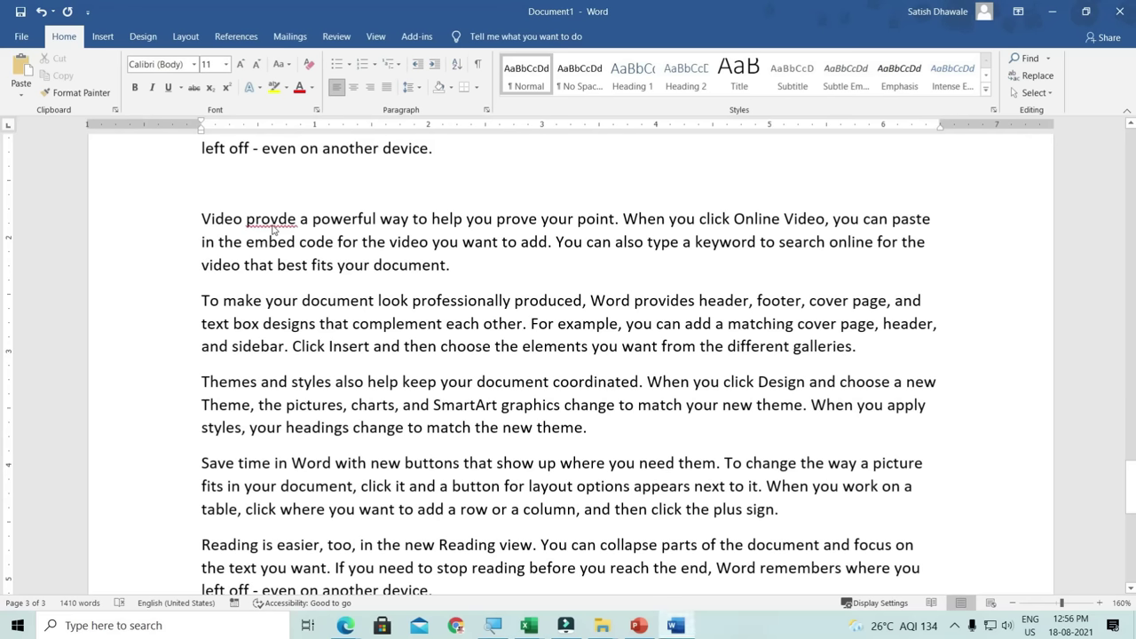
- Run the F7 spelling check, change 'provde' to 'provide', and close the completion message
key("F7")
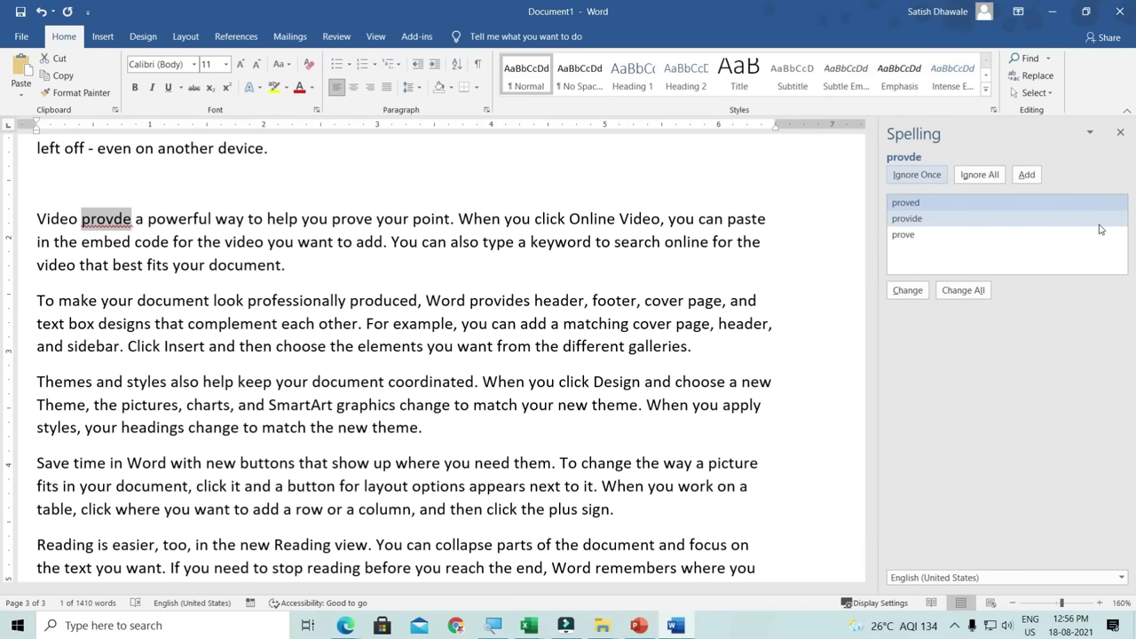
left_click(1035, 222)
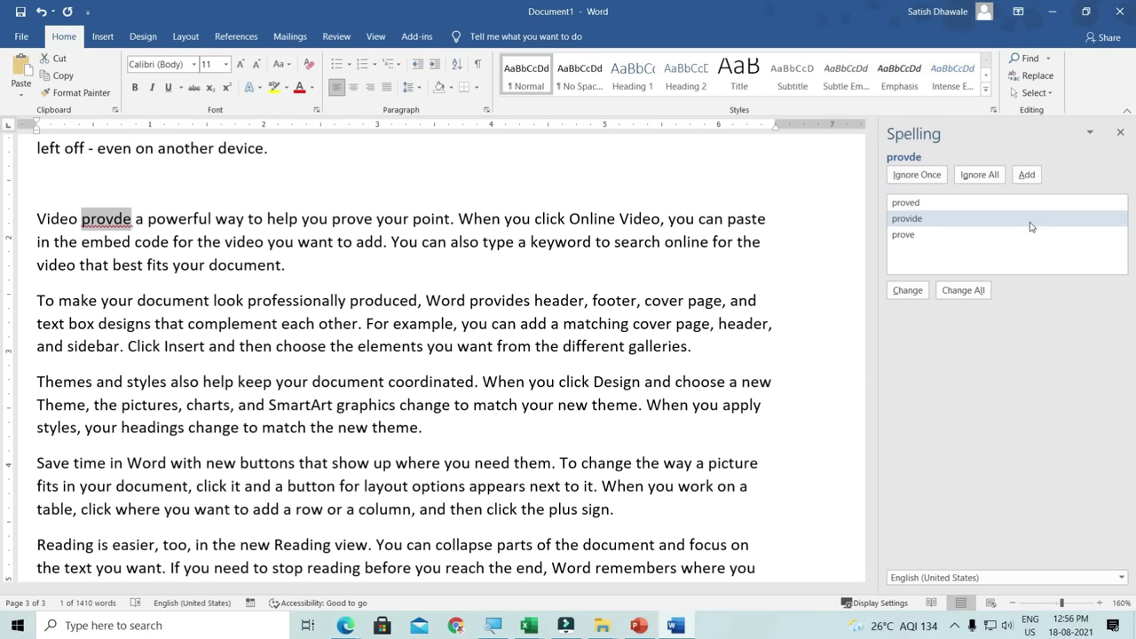
left_click(907, 290)
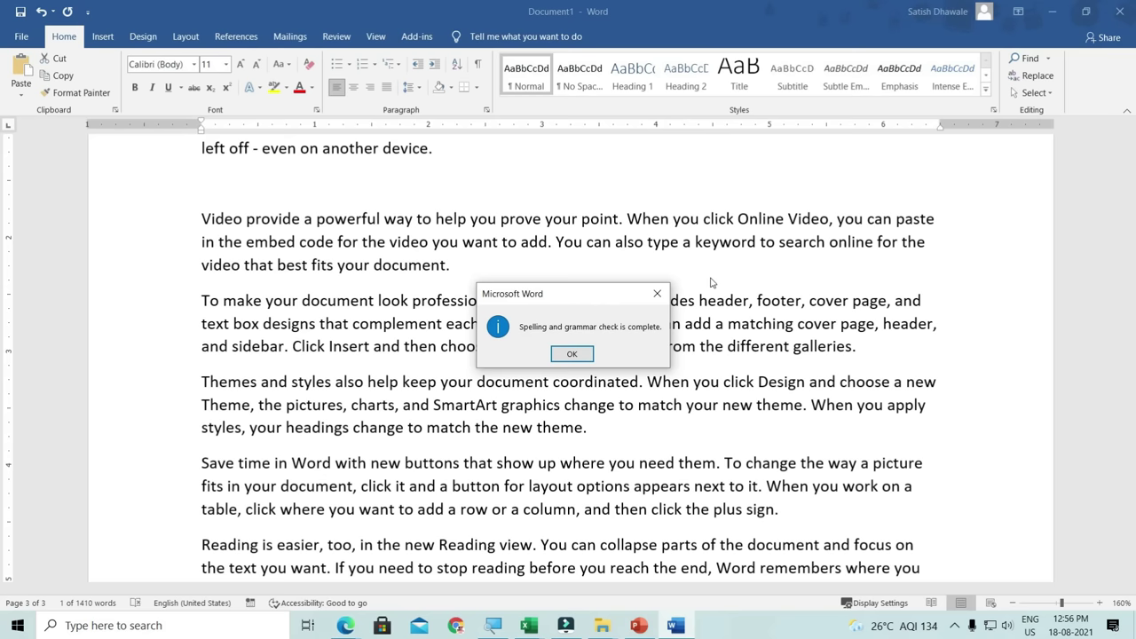
left_click(571, 353)
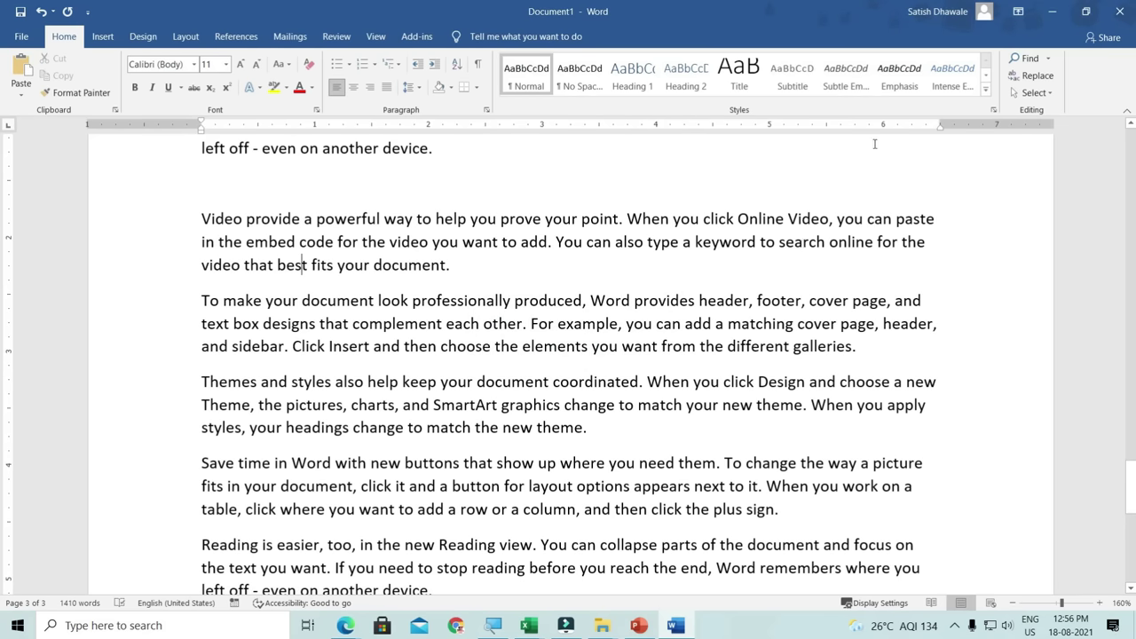
- Minimize Word and select the desktop items SHORTCUTS.xlsx, GST JULY REPORTS and MSCIT OBJECTIVE PDF.pdf
left_click(1052, 12)
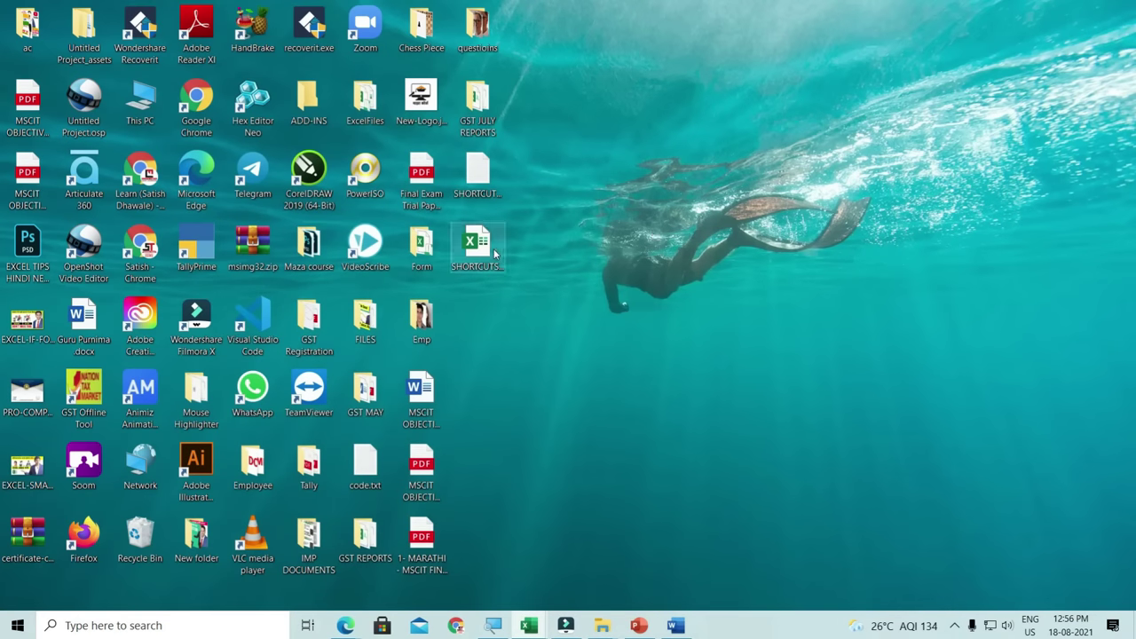
left_click(494, 254)
left_click(477, 177)
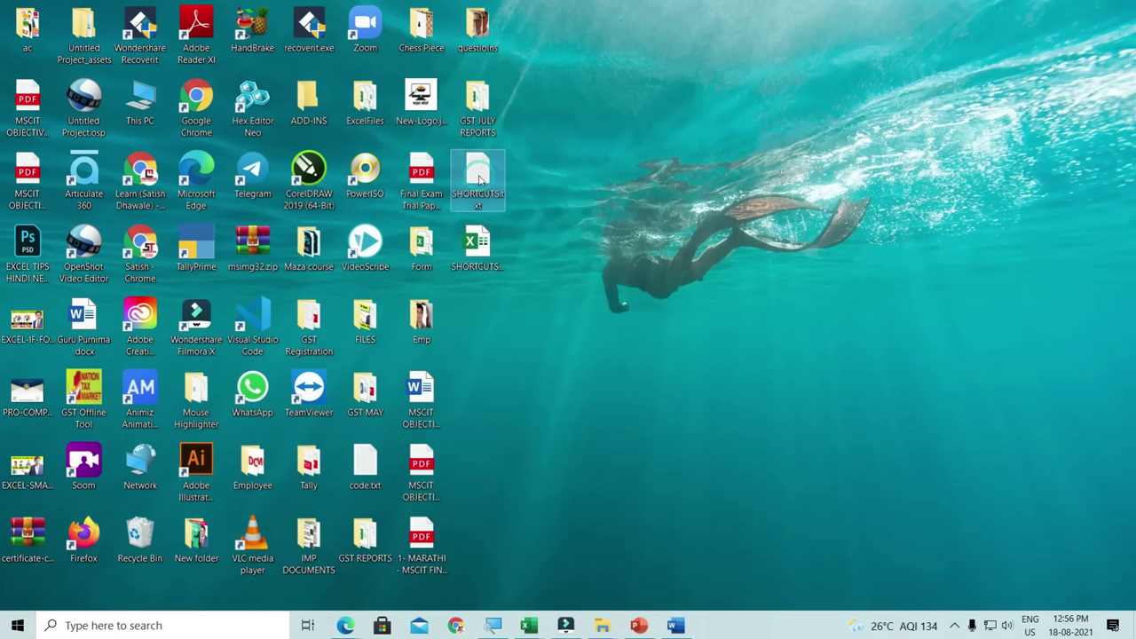
left_click(479, 108)
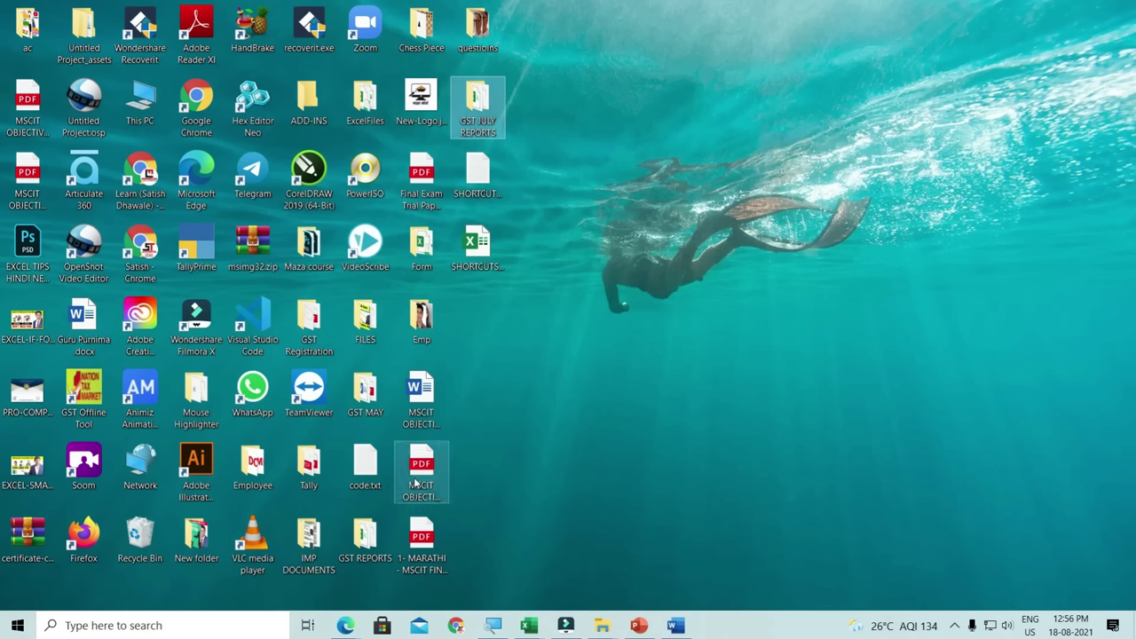
left_click(419, 479)
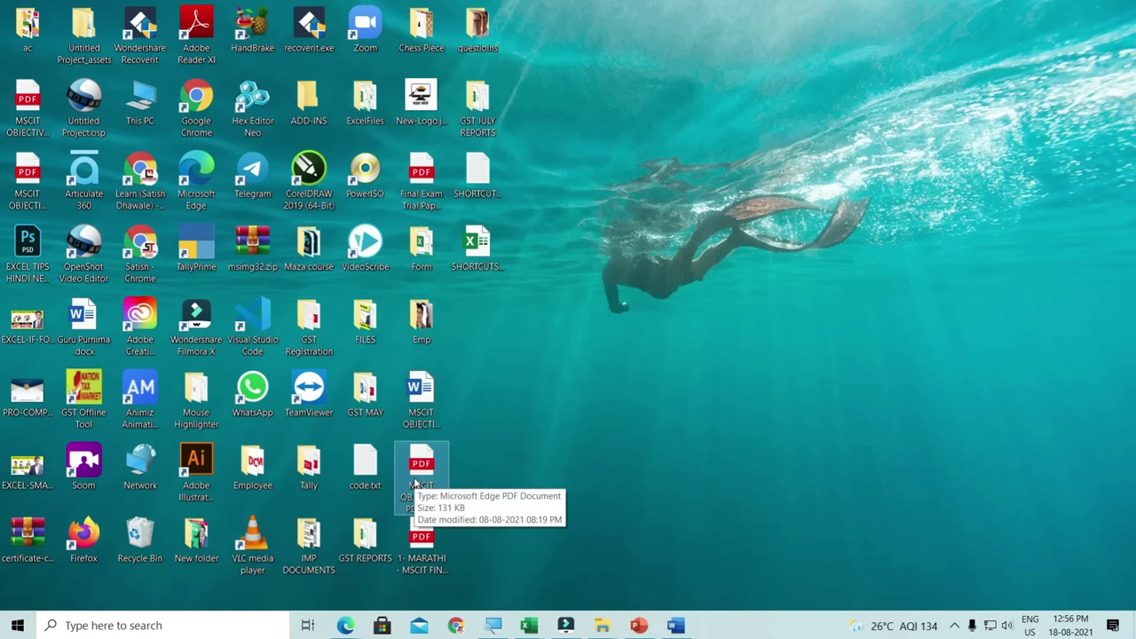
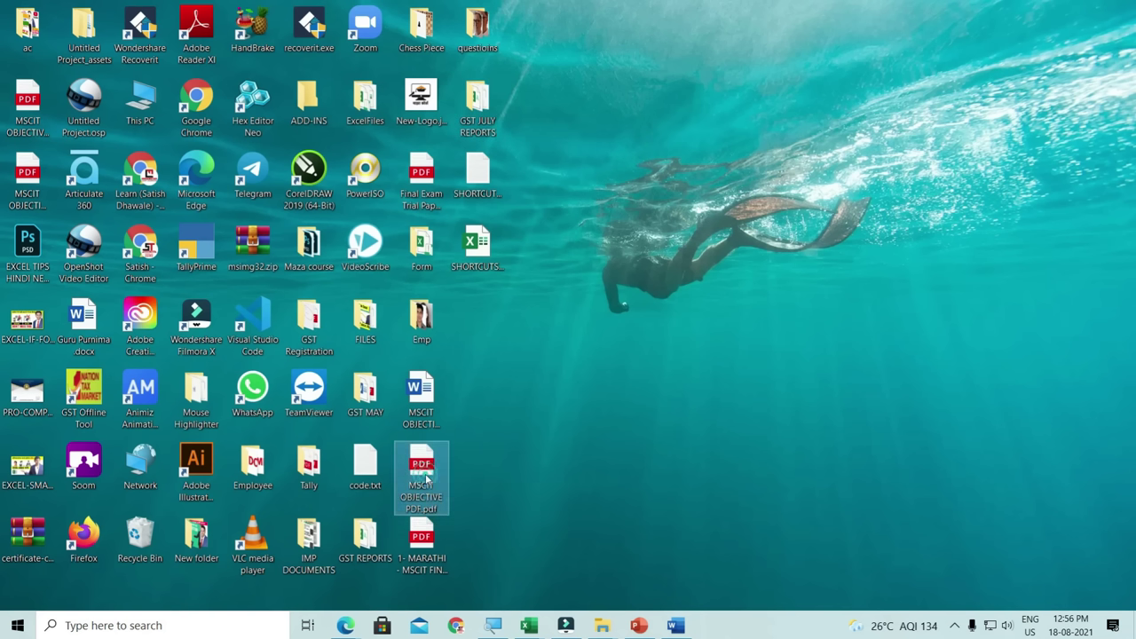
- Rename the desktop file MSCIT OBJECTIVE PDF.pdf to ABCD using F2
key("F2")
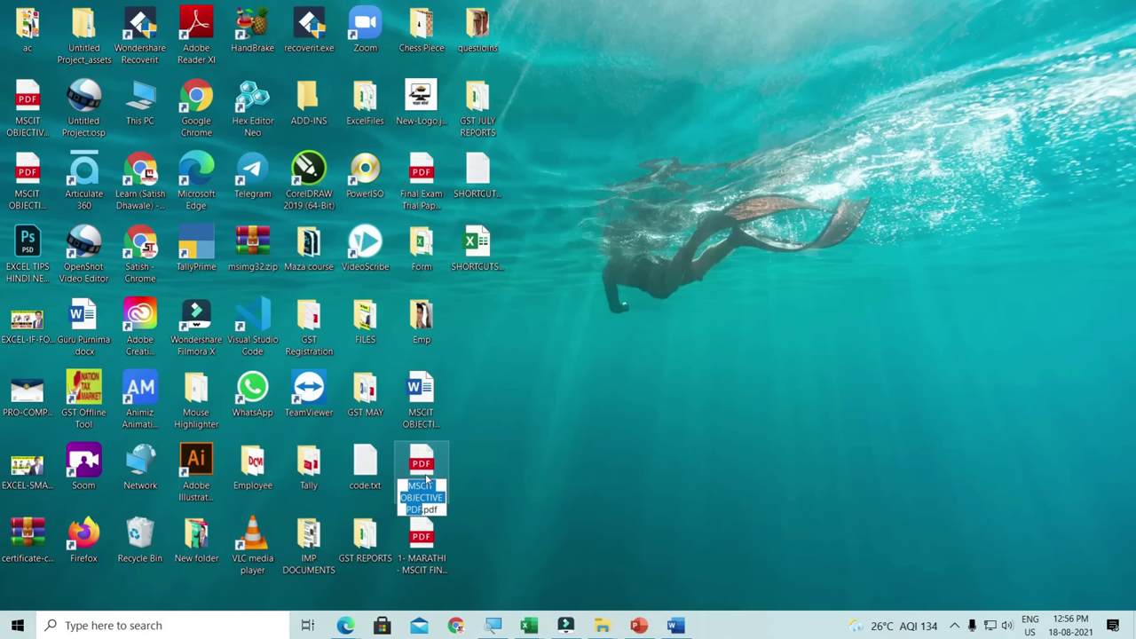
type("AB")
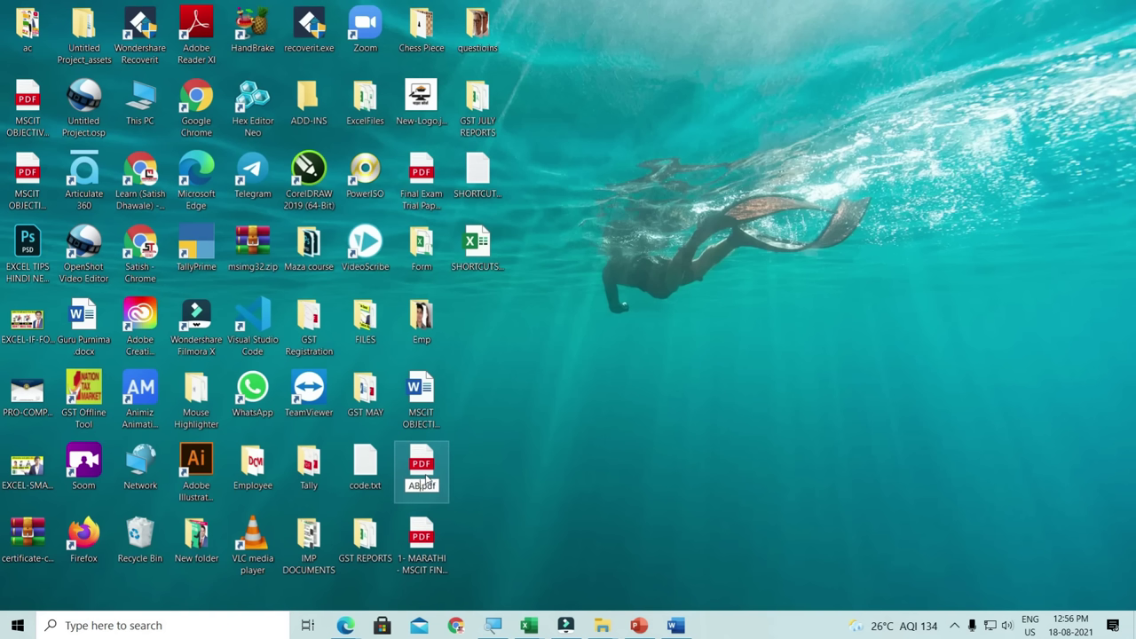
type("CD")
key("Return")
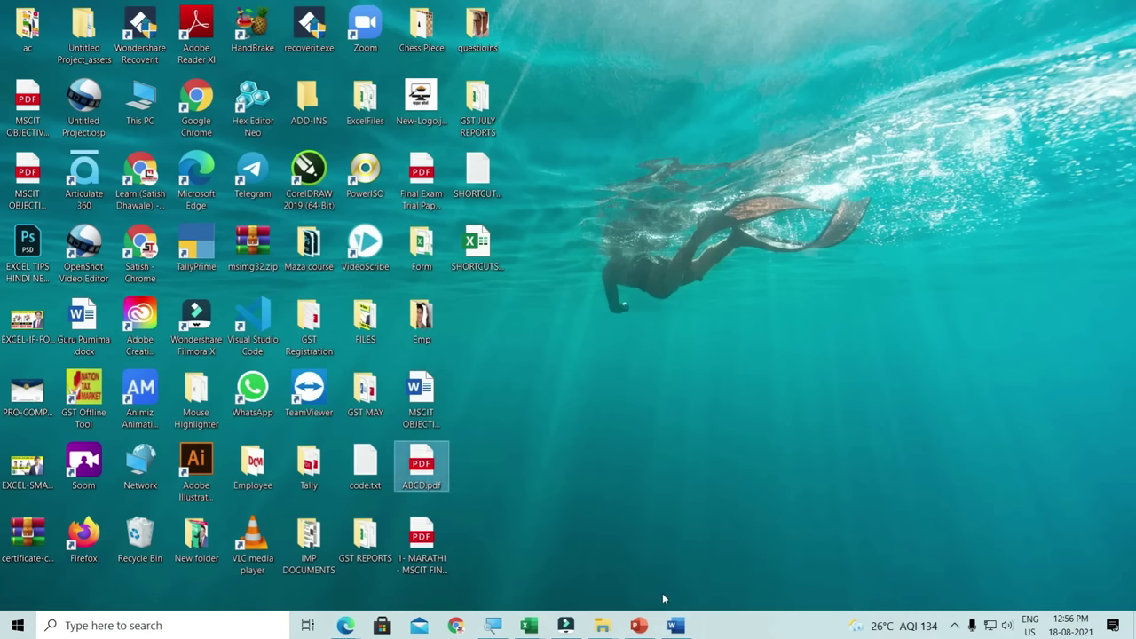
- Switch to the Book2 workbook and enter DSFDSFDS in cell C2
left_click(530, 627)
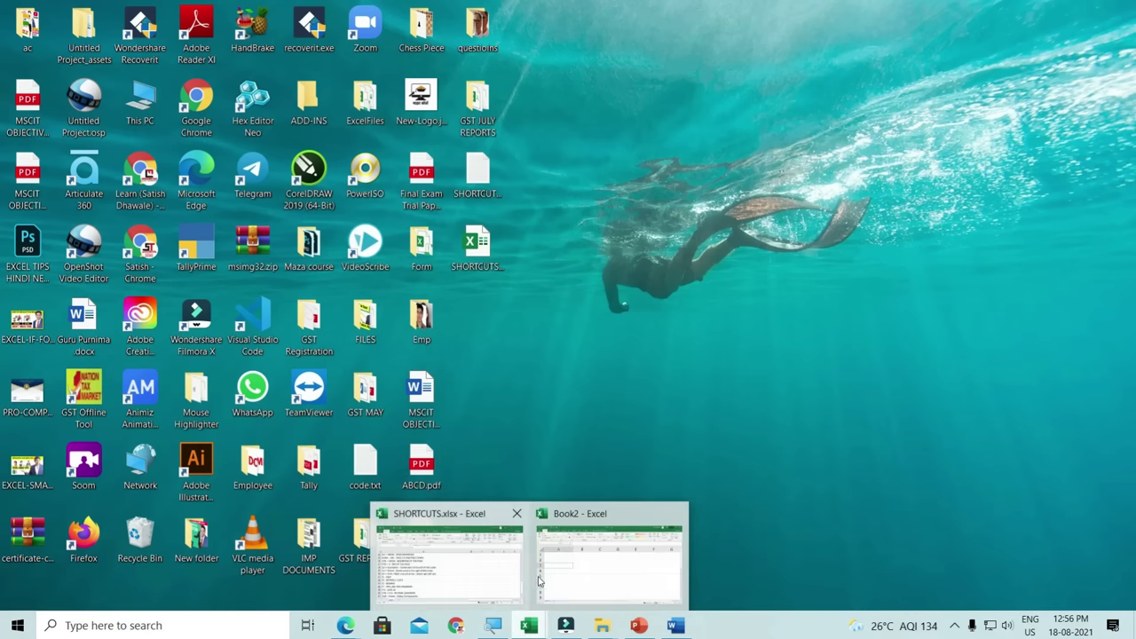
left_click(611, 559)
type("DSFDSFDS")
key("Return")
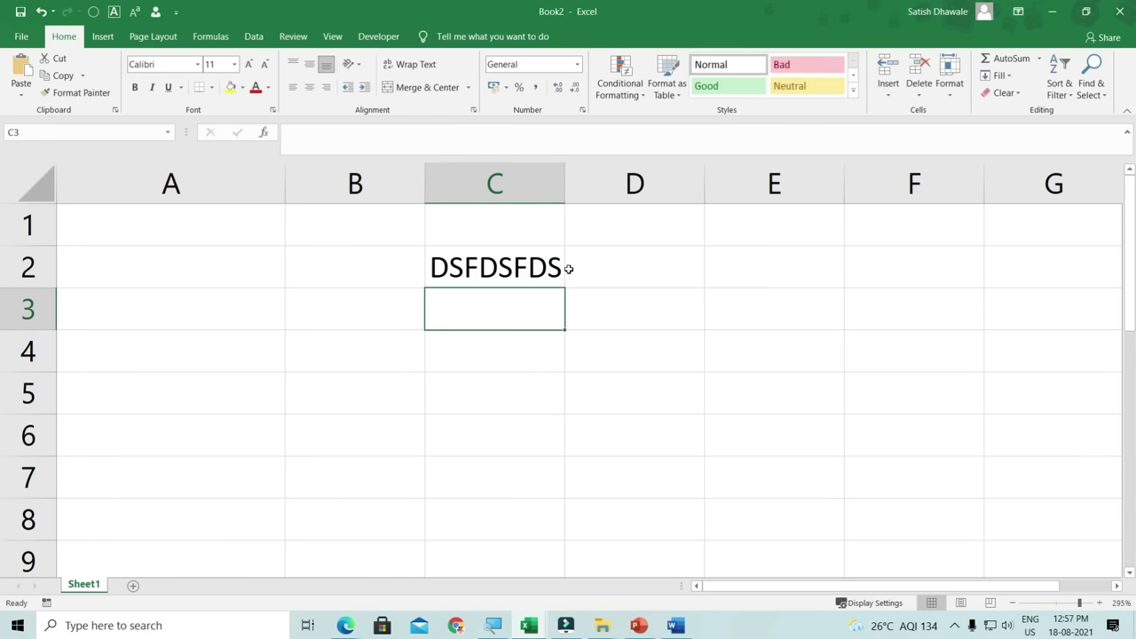
- Try F2 editing on C2, cancel it, and replace the entry with FGDFG
left_click(525, 268)
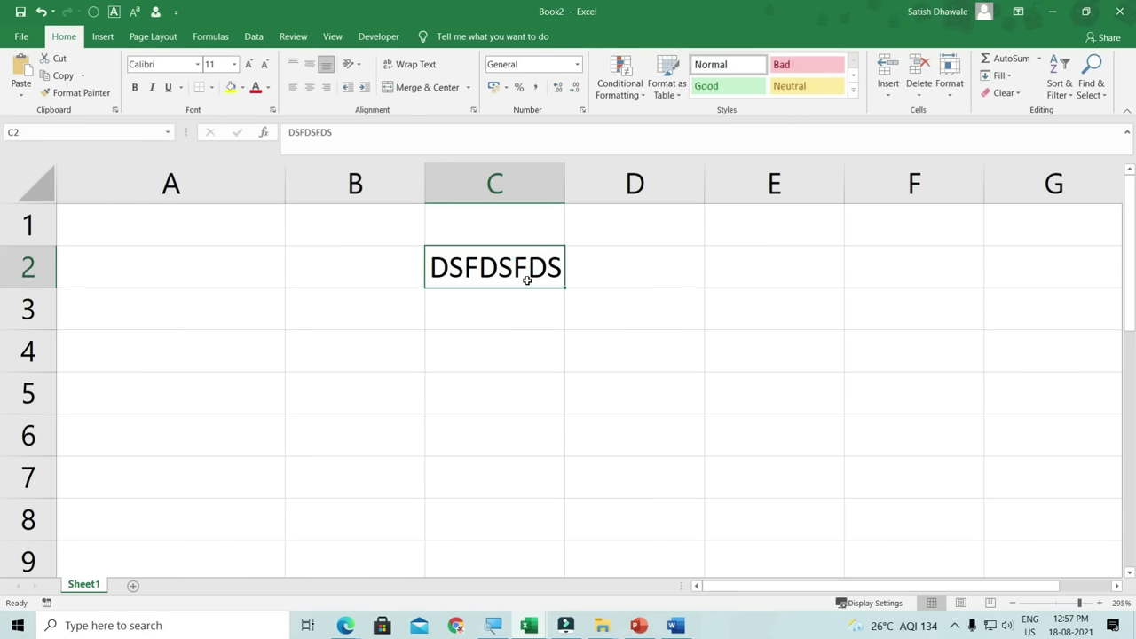
key("F2")
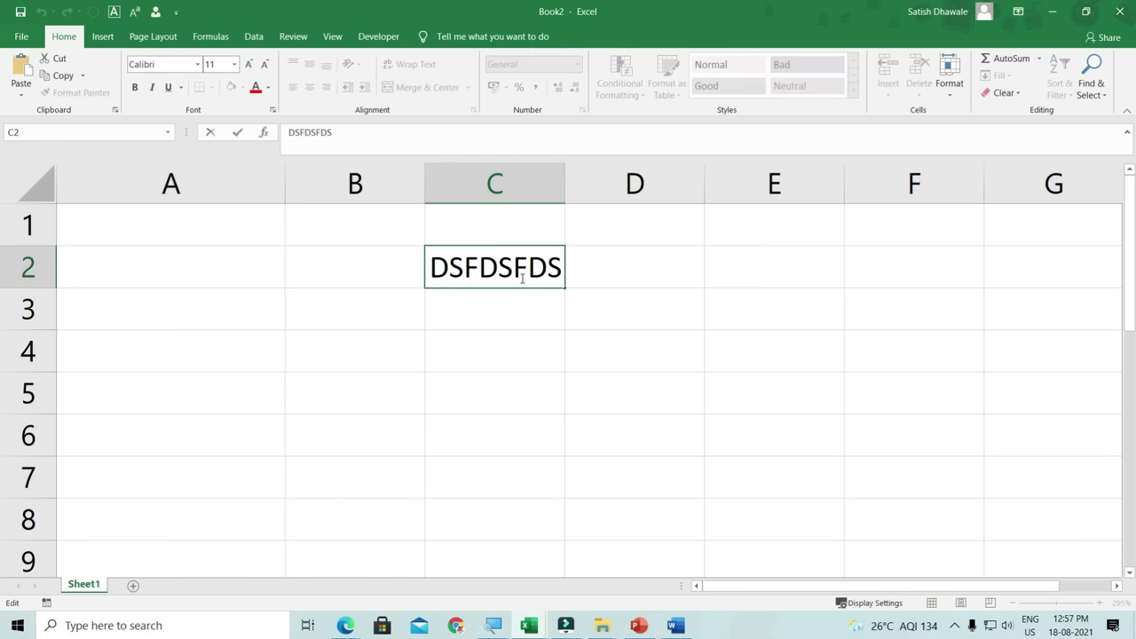
key("Escape")
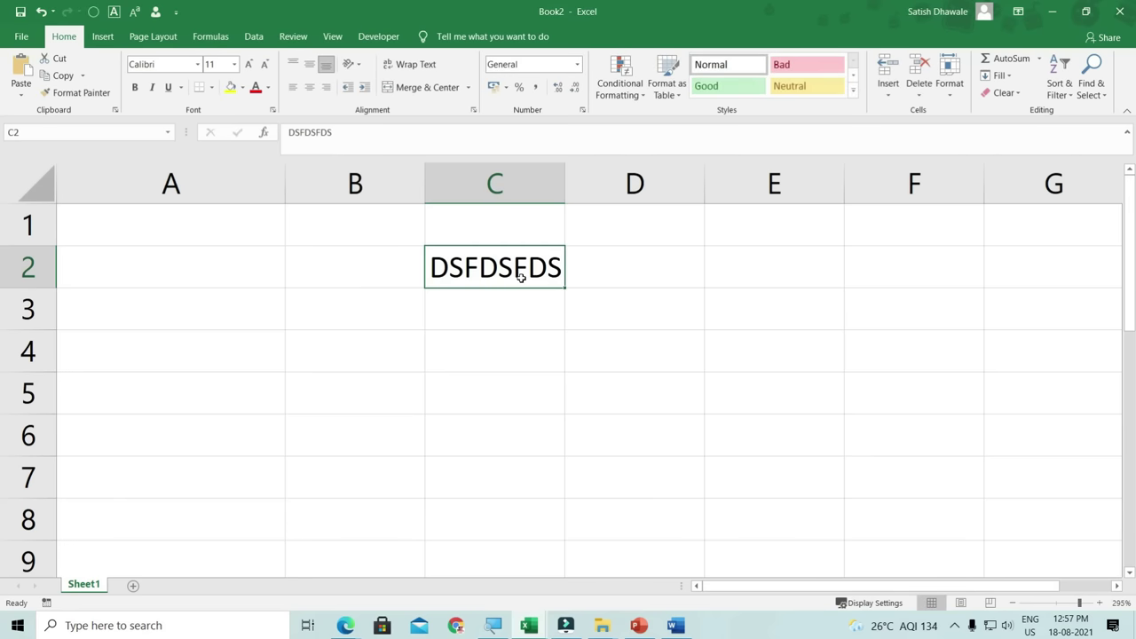
type("FGDFG")
key("Return")
- Enter DFGDF in cell C5, then double-click it to append FGFG
left_click(501, 386)
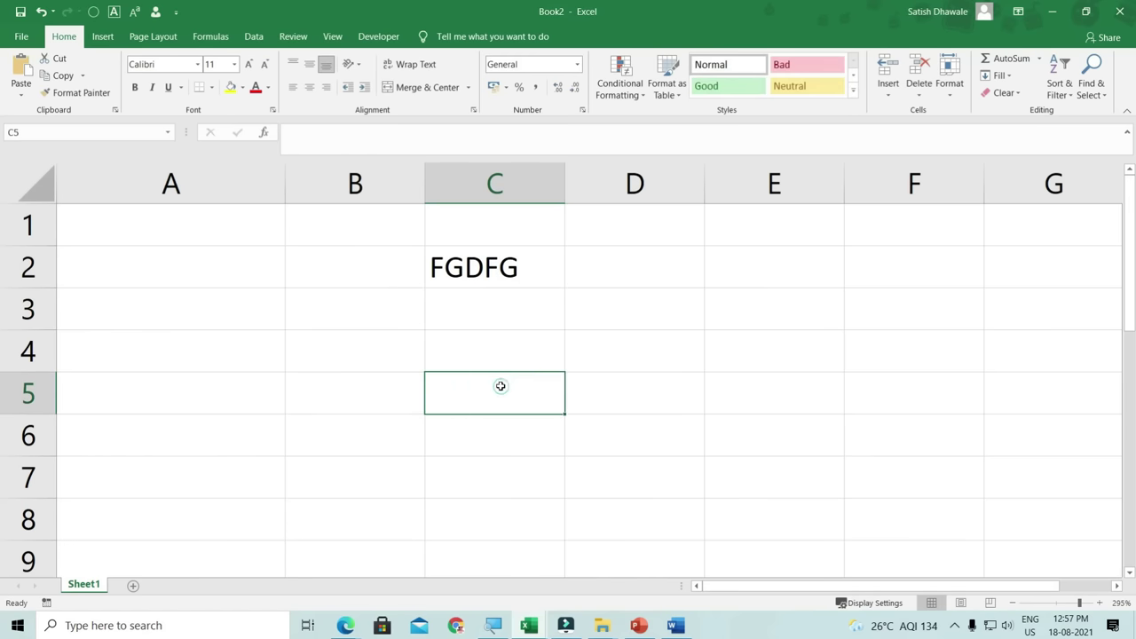
type("DFGDF")
left_click(512, 464)
left_click(513, 397)
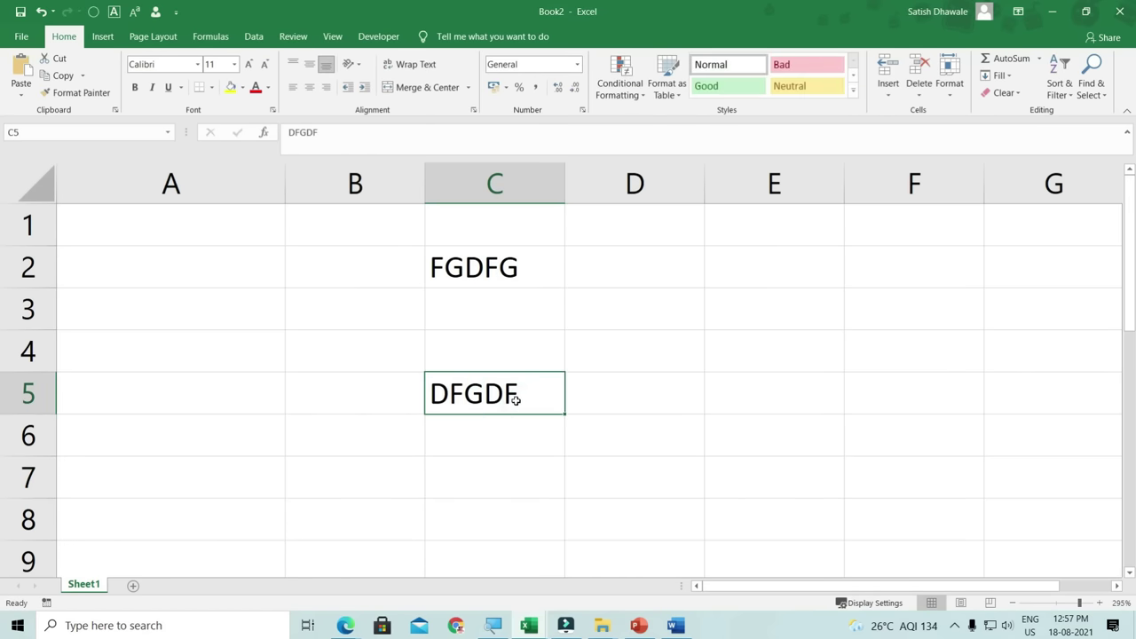
double_click(515, 399)
type("FGFG")
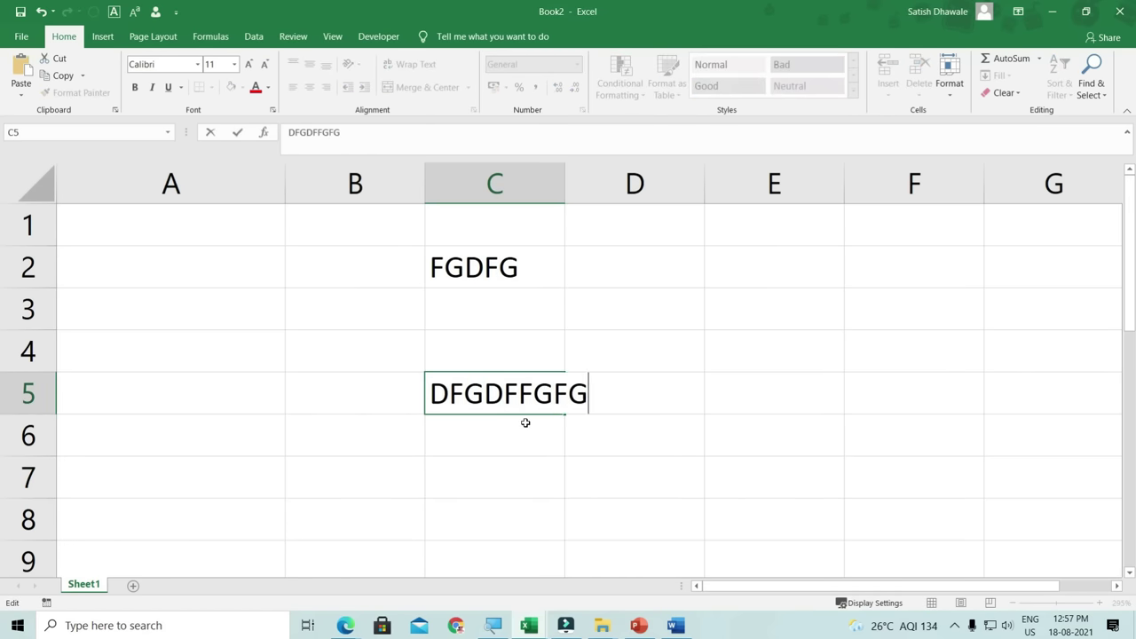
left_click(526, 456)
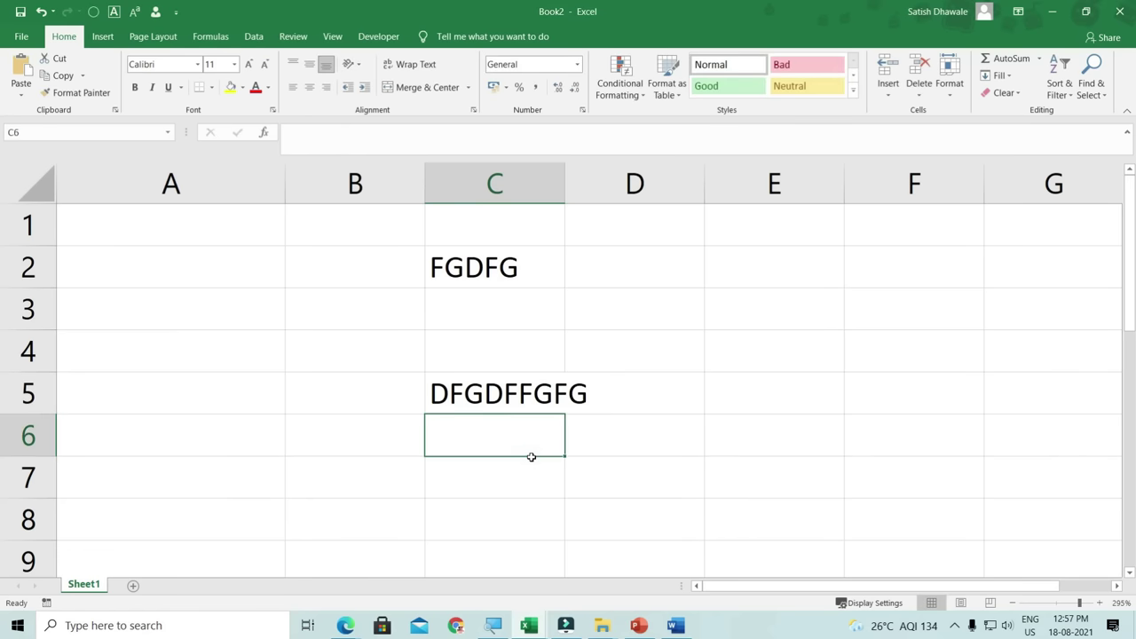
- Clear cell C5 and bring up Save As with F12
left_click(524, 401)
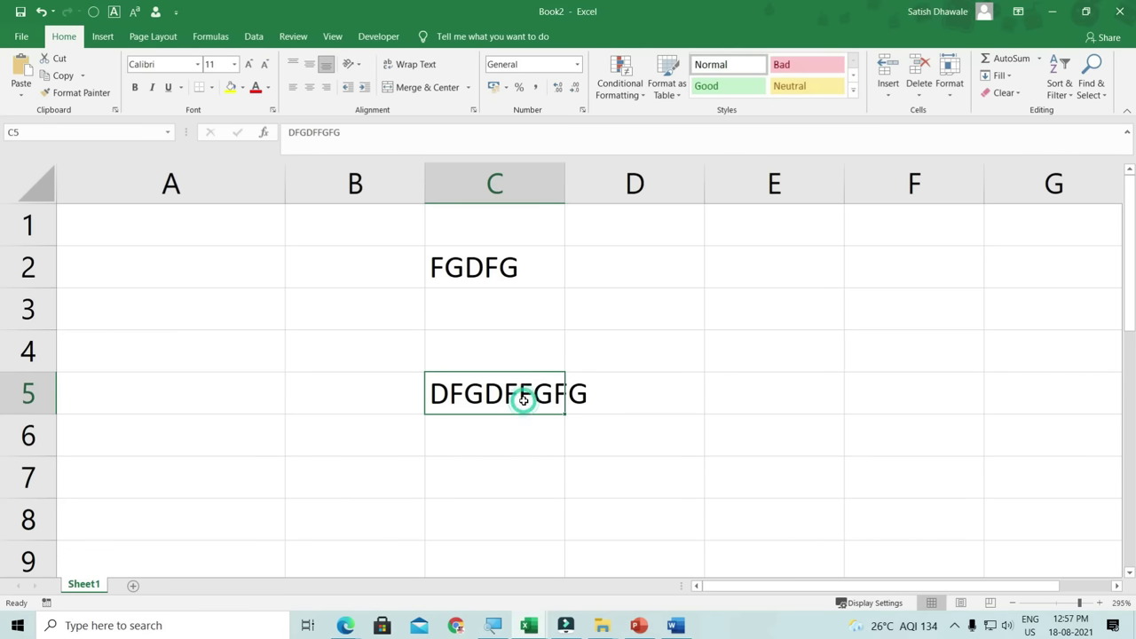
key("Delete")
key("F12")
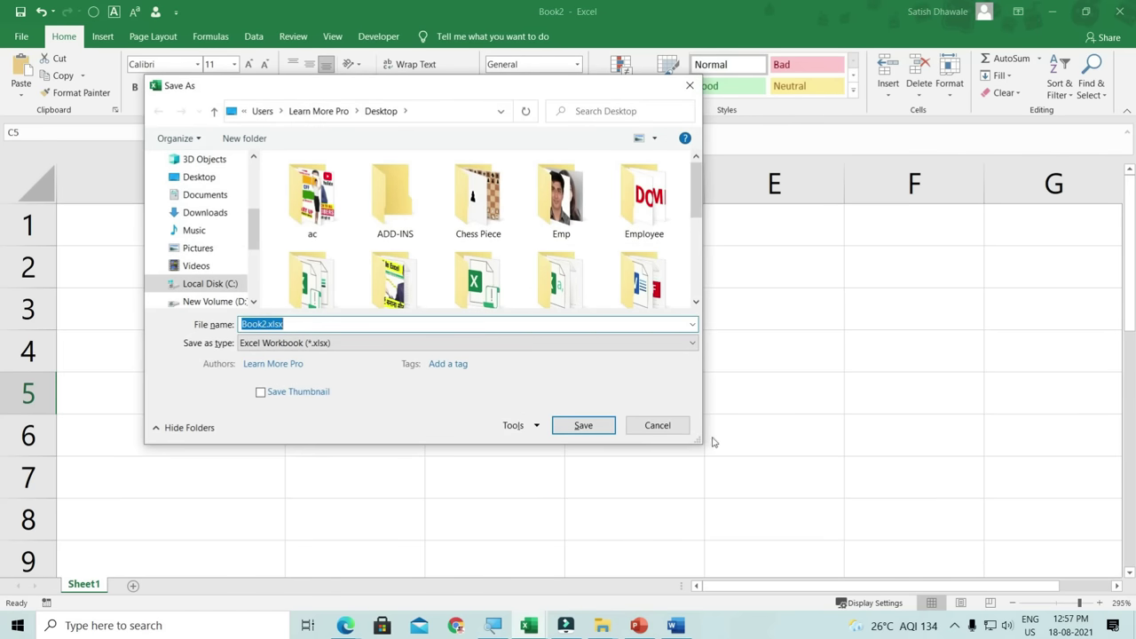
- Cancel Save As without saving and delete FGDFG from cell C2
left_click(661, 425)
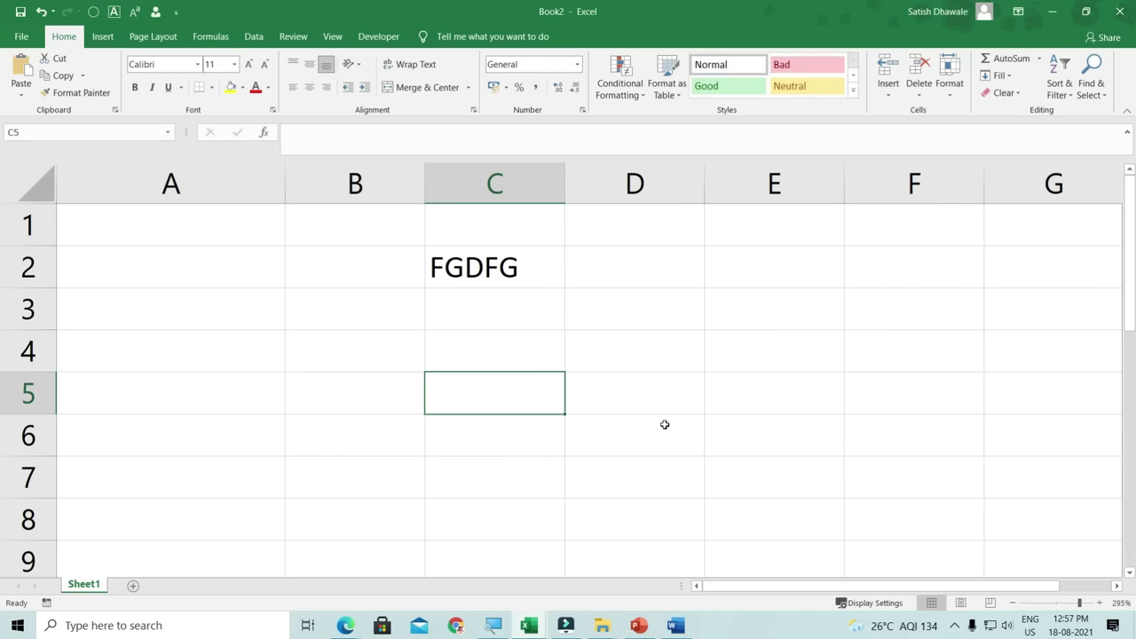
left_click(521, 263)
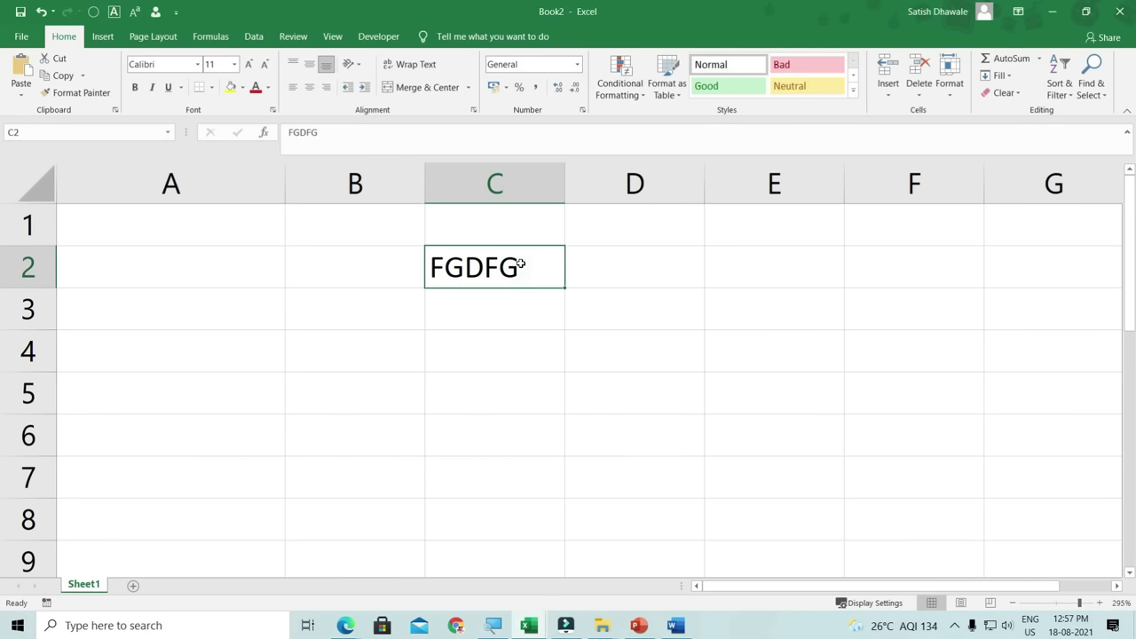
key("Delete")
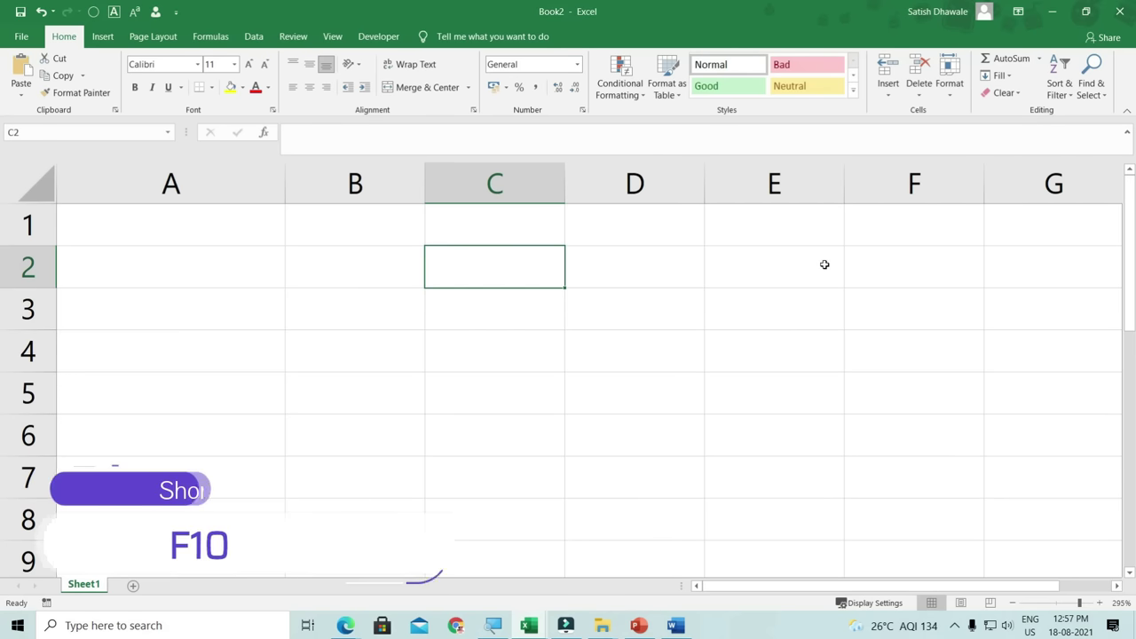
- Toggle the Excel window between restored and maximized with Ctrl+F10, then minimize it
key("ctrl+F10")
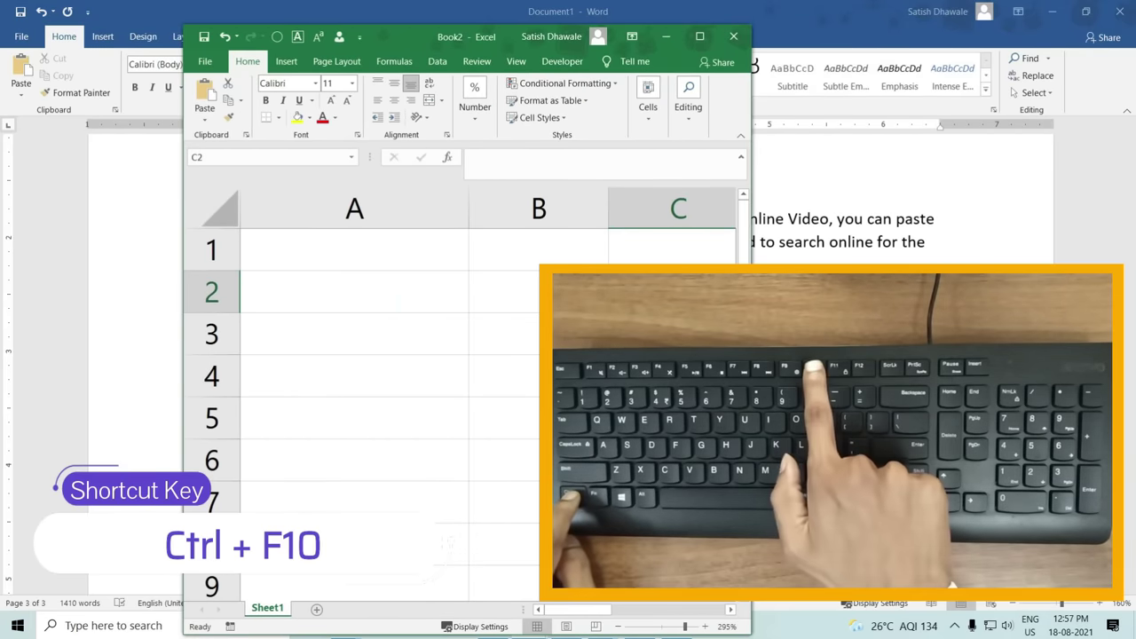
key("ctrl+F10")
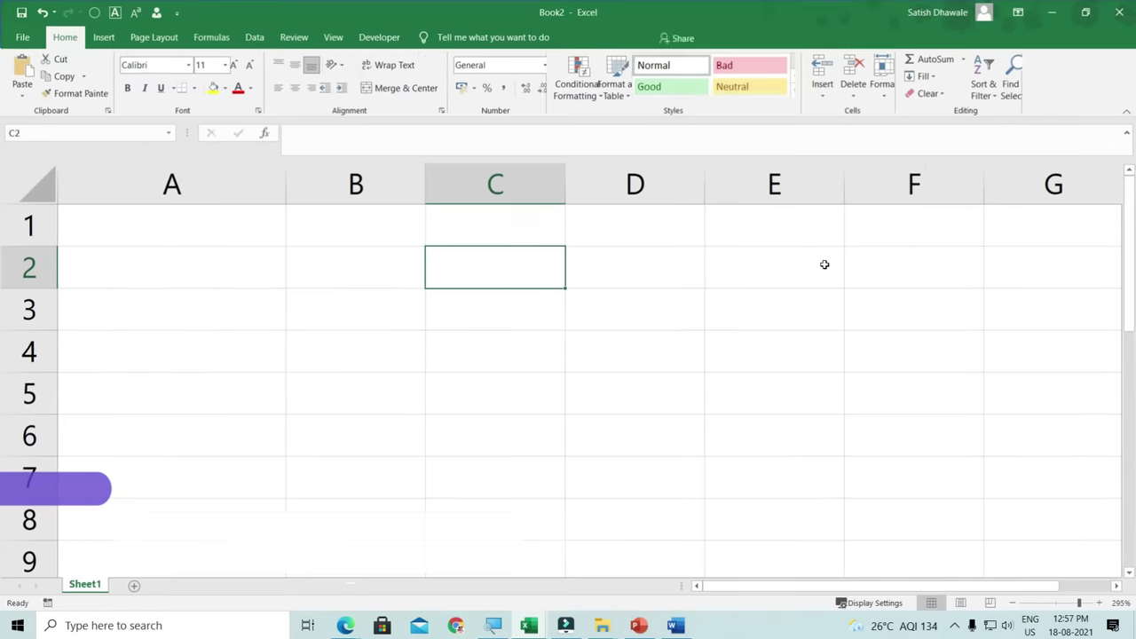
key("ctrl+F10")
key("ctrl+F10")
key("ctrl+F10")
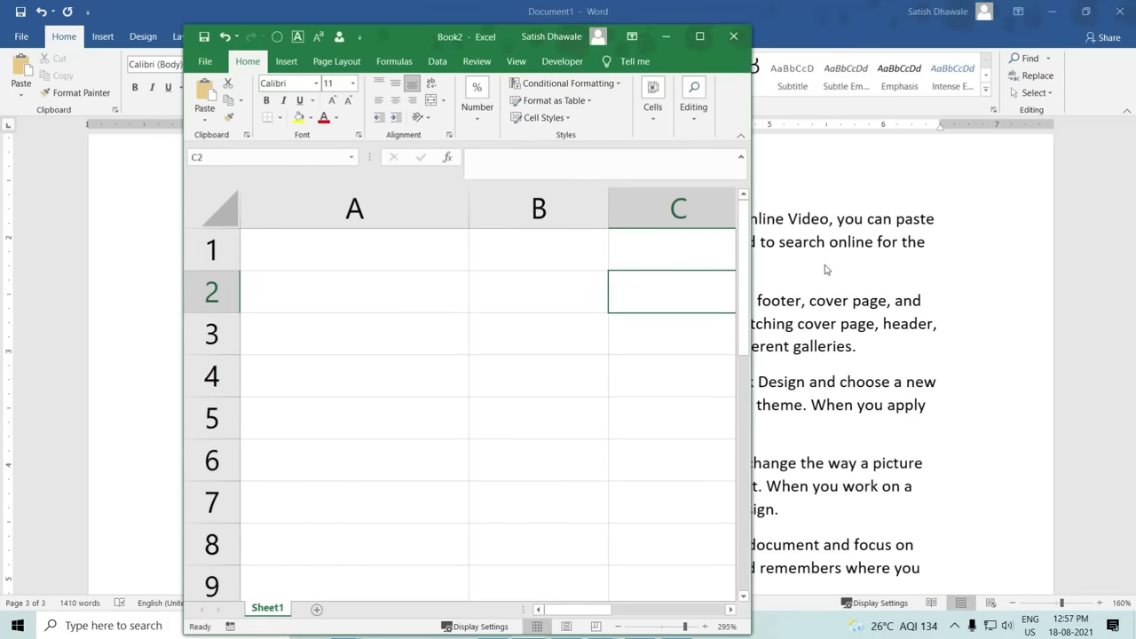
key("ctrl+F10")
key("ctrl+F10")
key("ctrl+F10")
key("ctrl+F10")
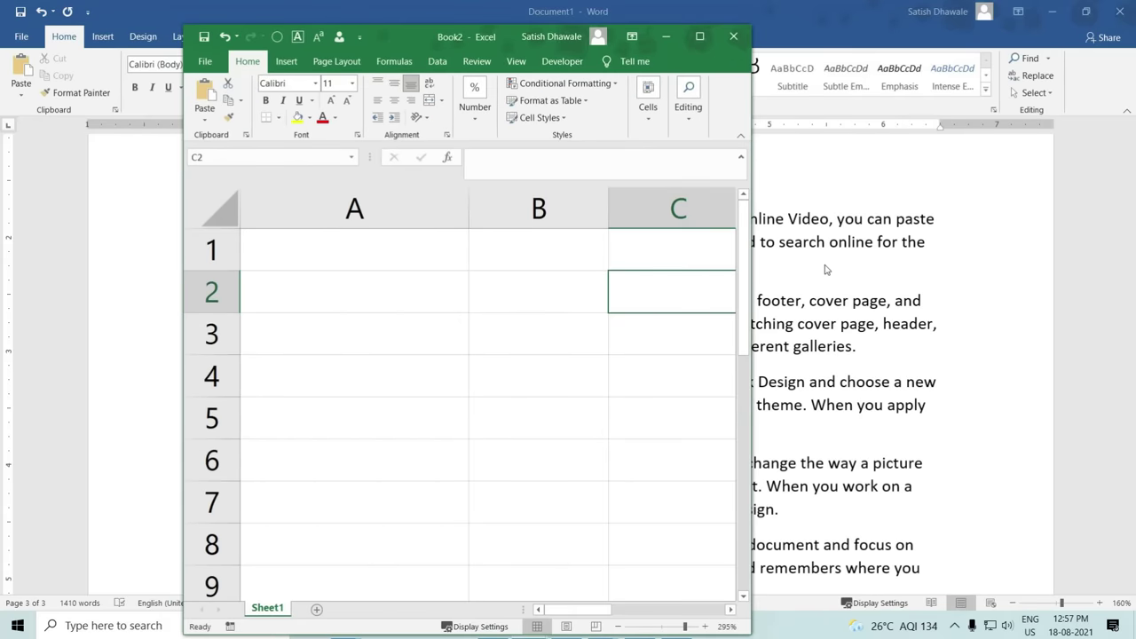
key("ctrl+F10")
key("ctrl+F10")
key("ctrl+F10")
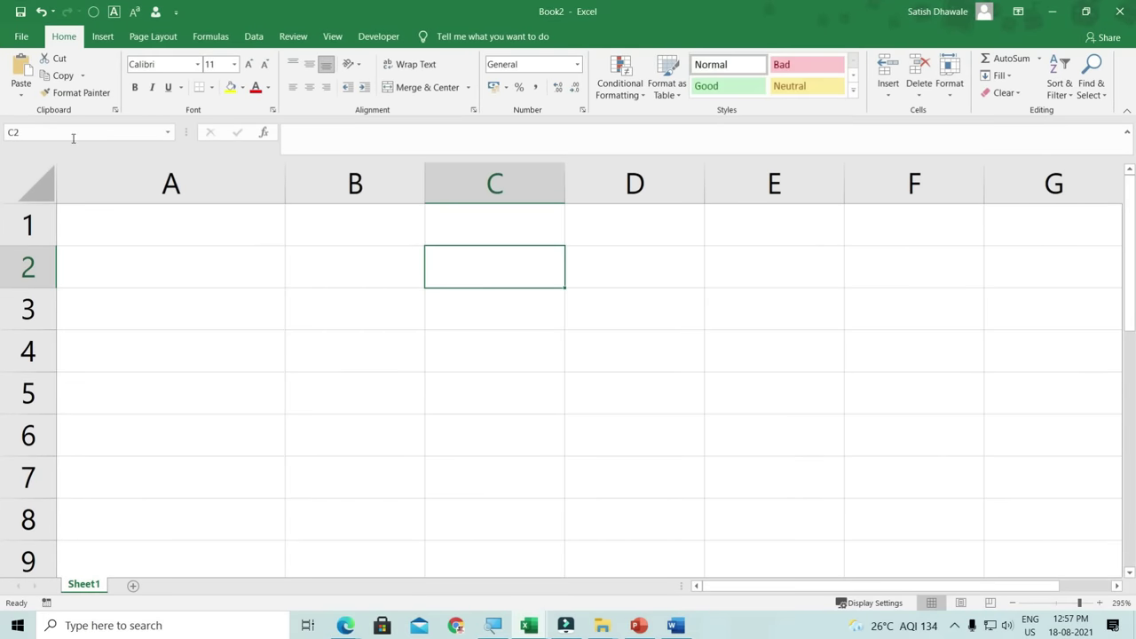
scroll(1, 444, "down", 2)
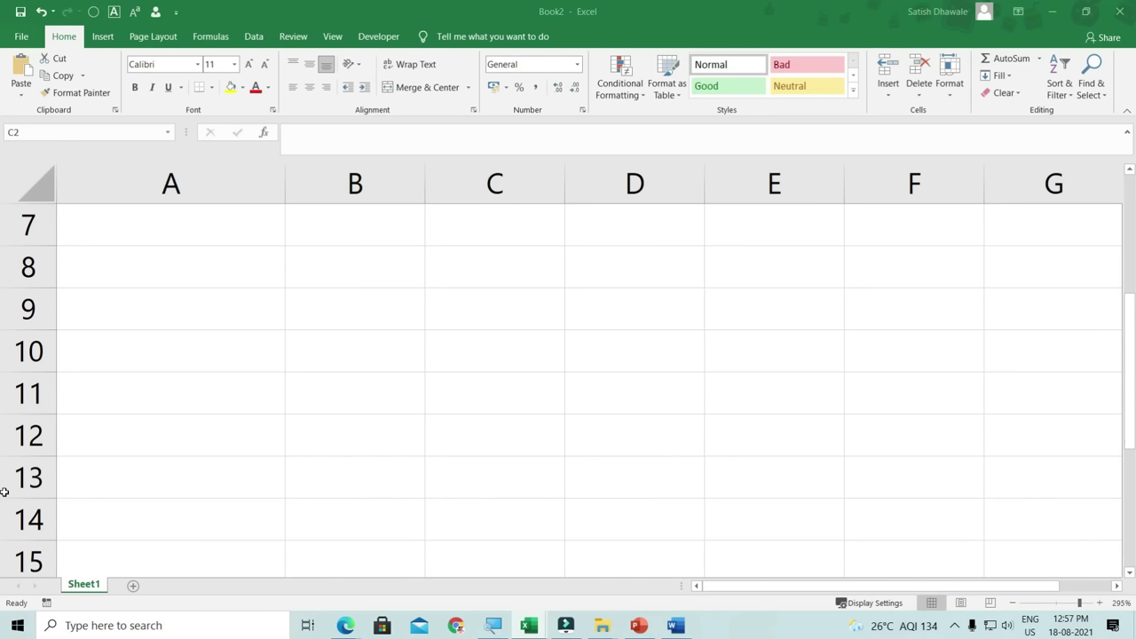
left_click(1054, 11)
- Minimize the Word window to reveal the desktop
left_click(1055, 12)
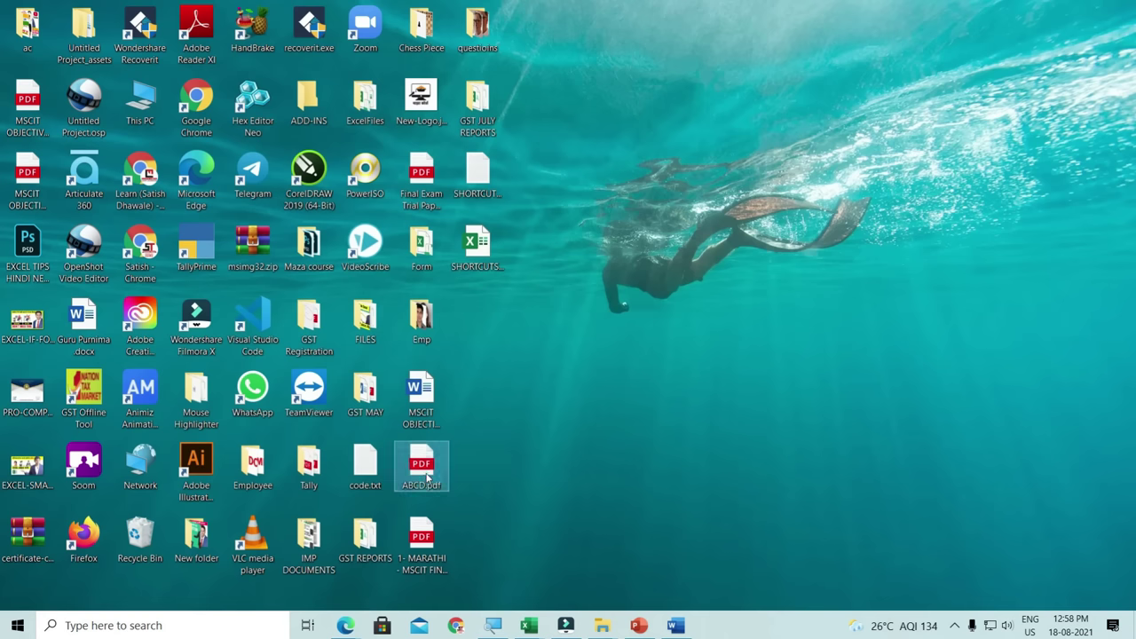
- Permanently delete ABCD.pdf with Shift+Delete, then bring up the Run box
key("shift+Delete")
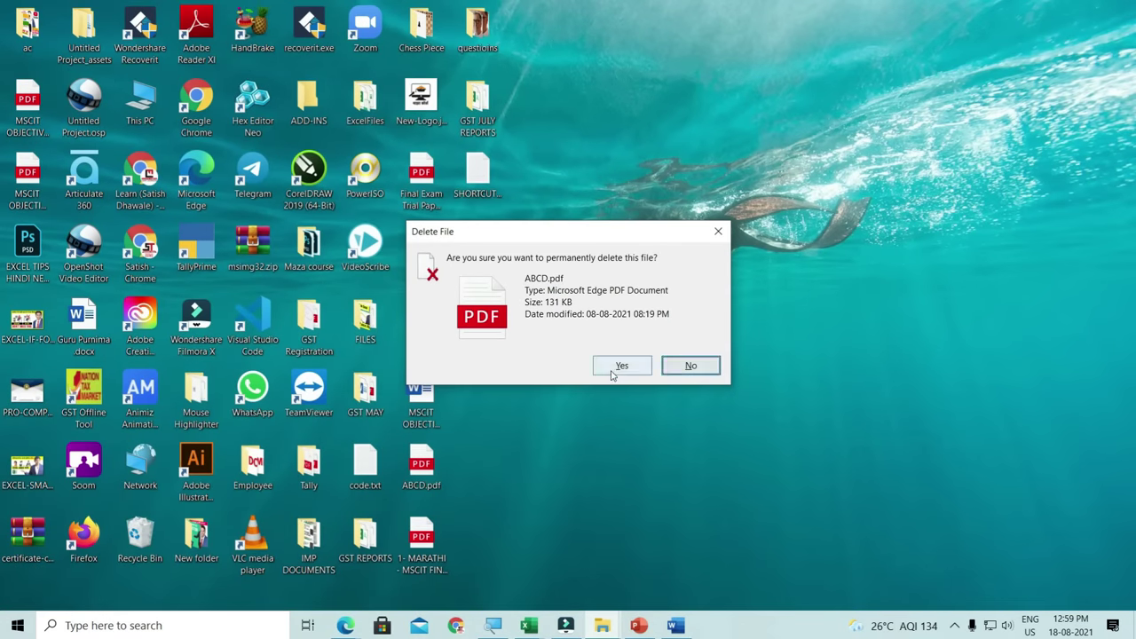
left_click(622, 368)
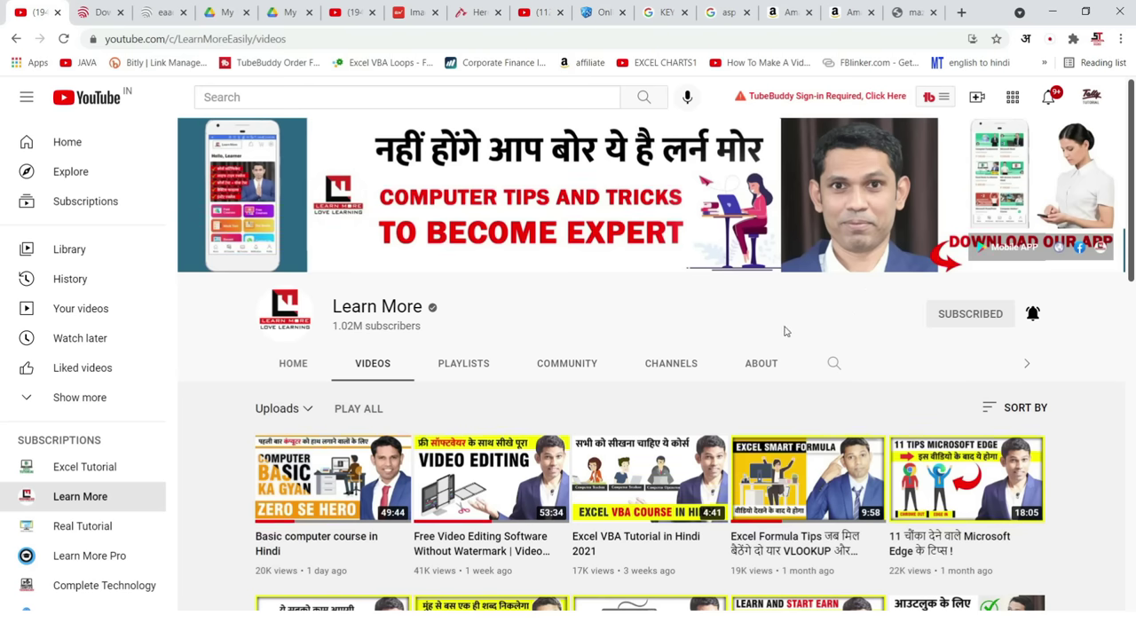
key("super+r")
- Launch Word from Run, start a blank document and paste the YouTube screenshot
type("win")
type("d")
key("Return")
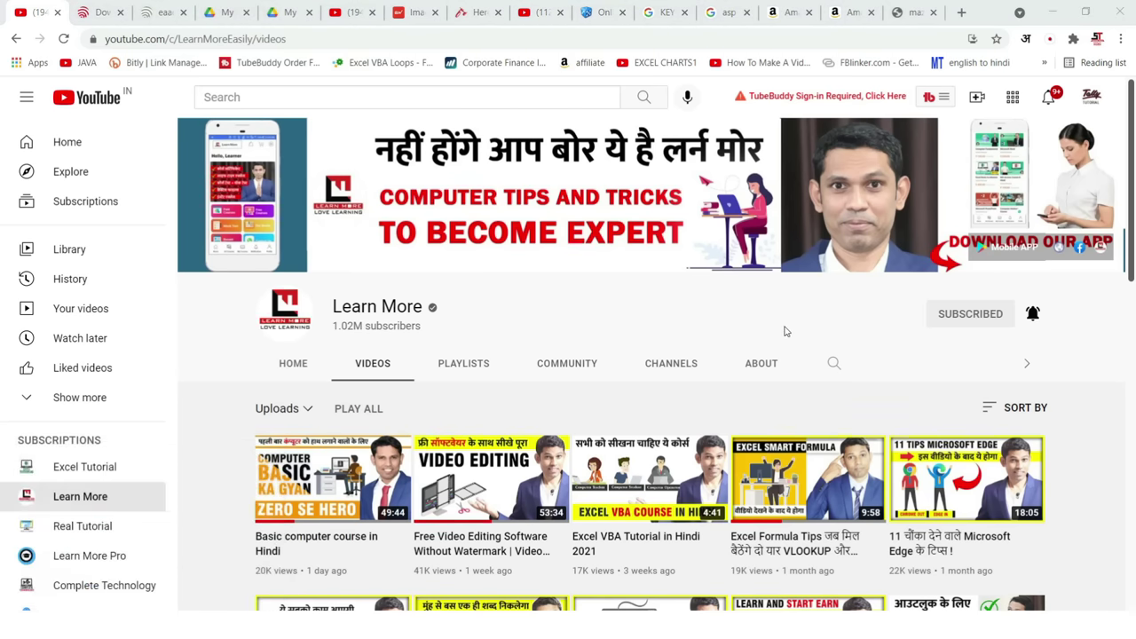
left_click(238, 144)
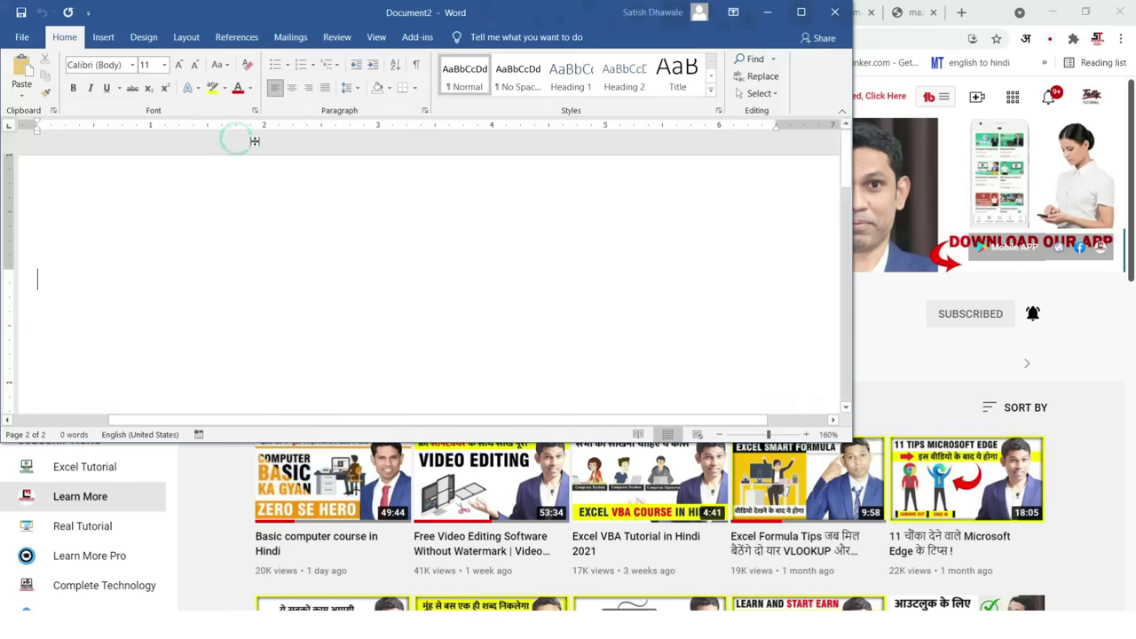
key("ctrl+v")
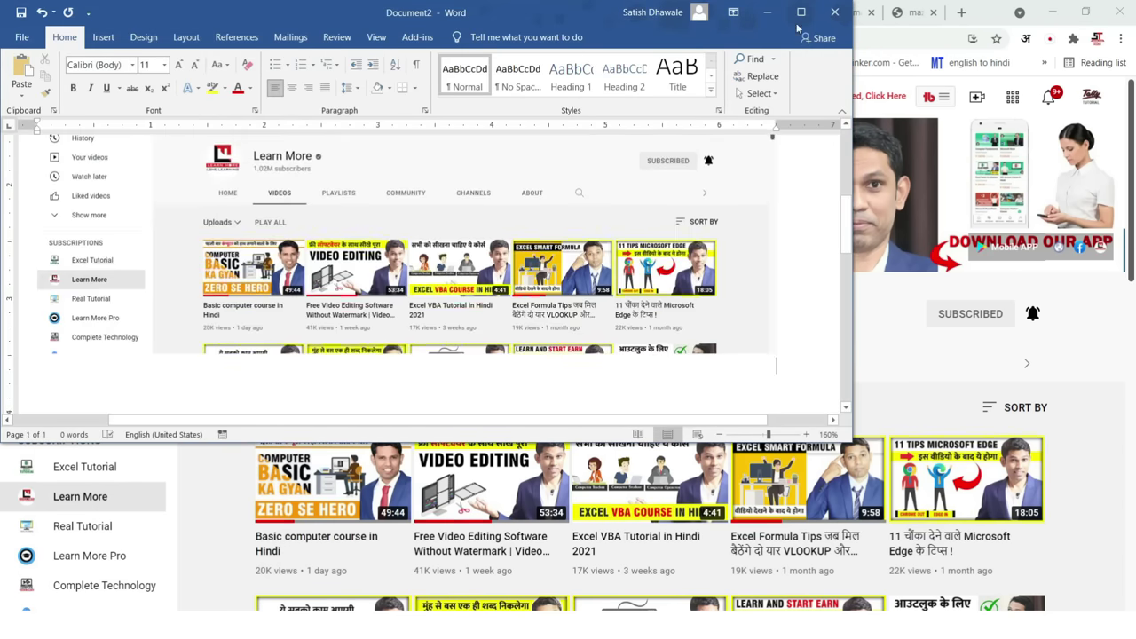
- Maximize the Word window and select the pasted screenshot picture
left_click(800, 12)
scroll(444, 324, "up", 3)
scroll(458, 325, "up", 3)
scroll(458, 326, "down", 3)
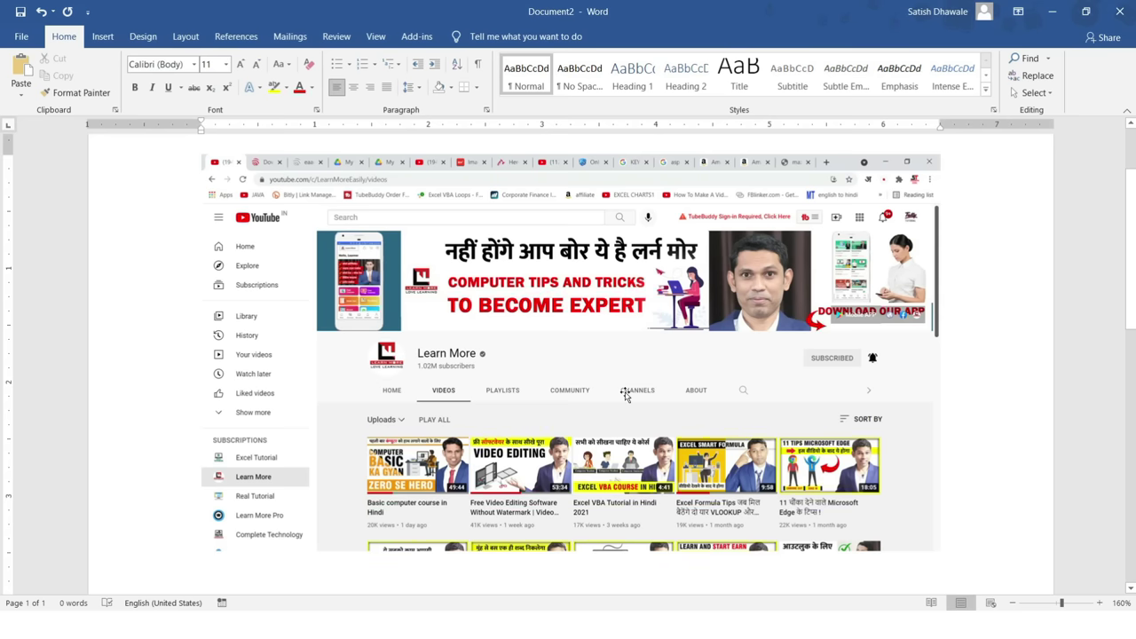
left_click(625, 394)
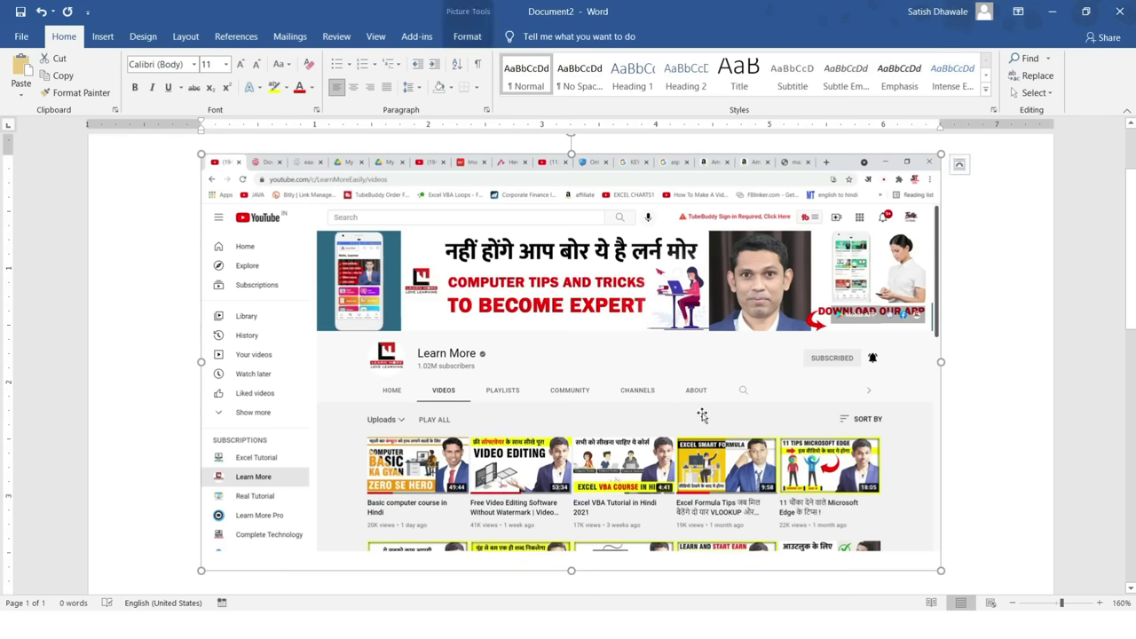
key("Delete")
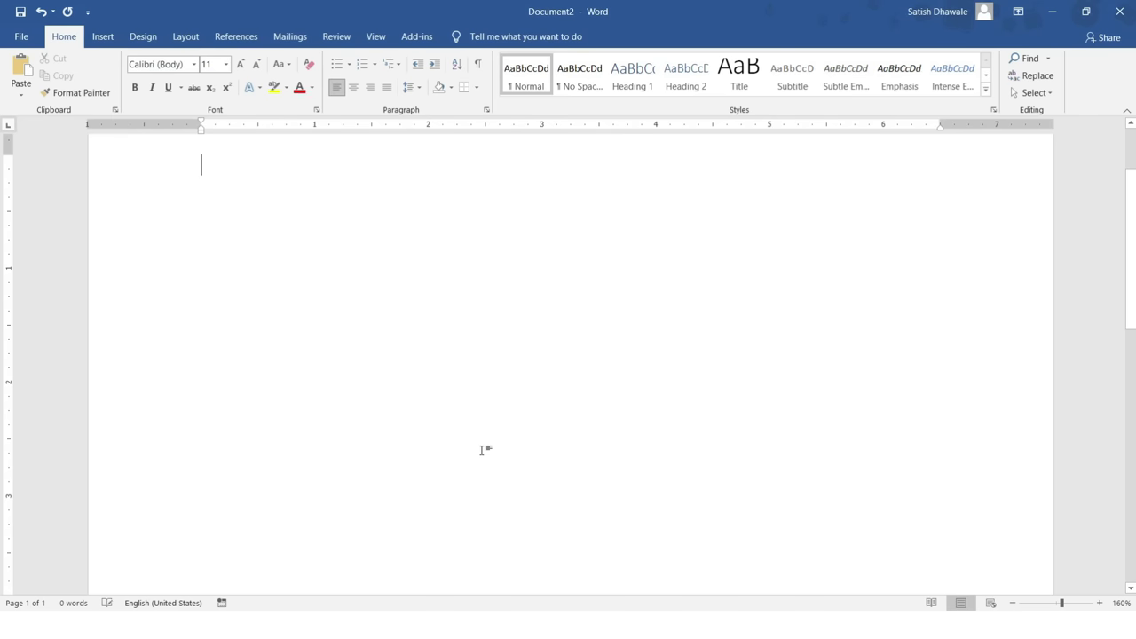
key("super+e")
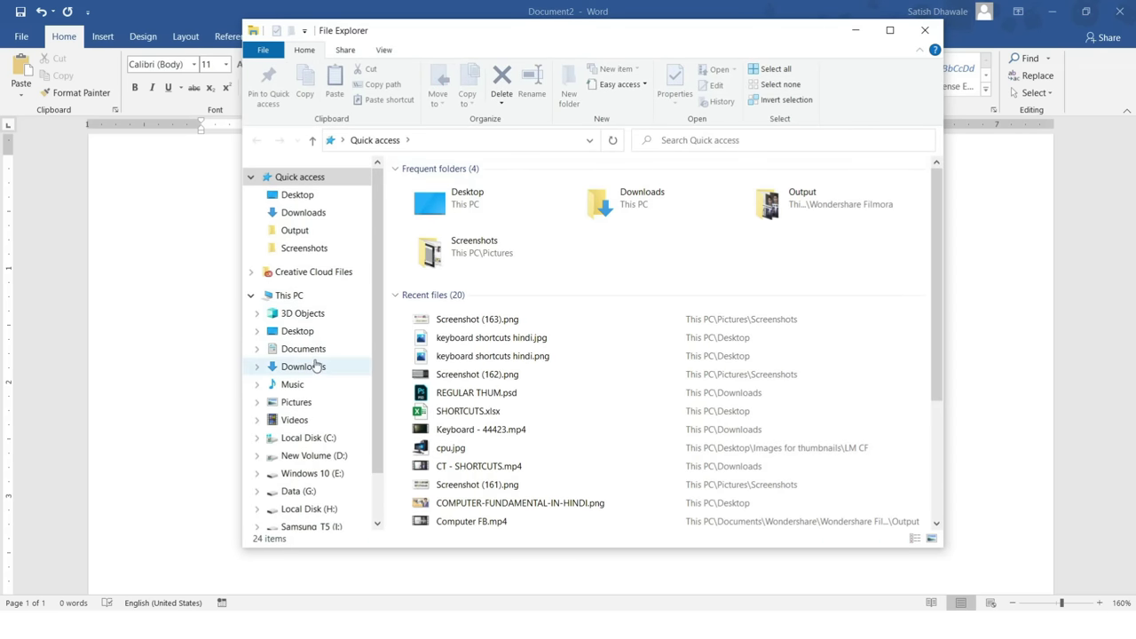
left_click(306, 402)
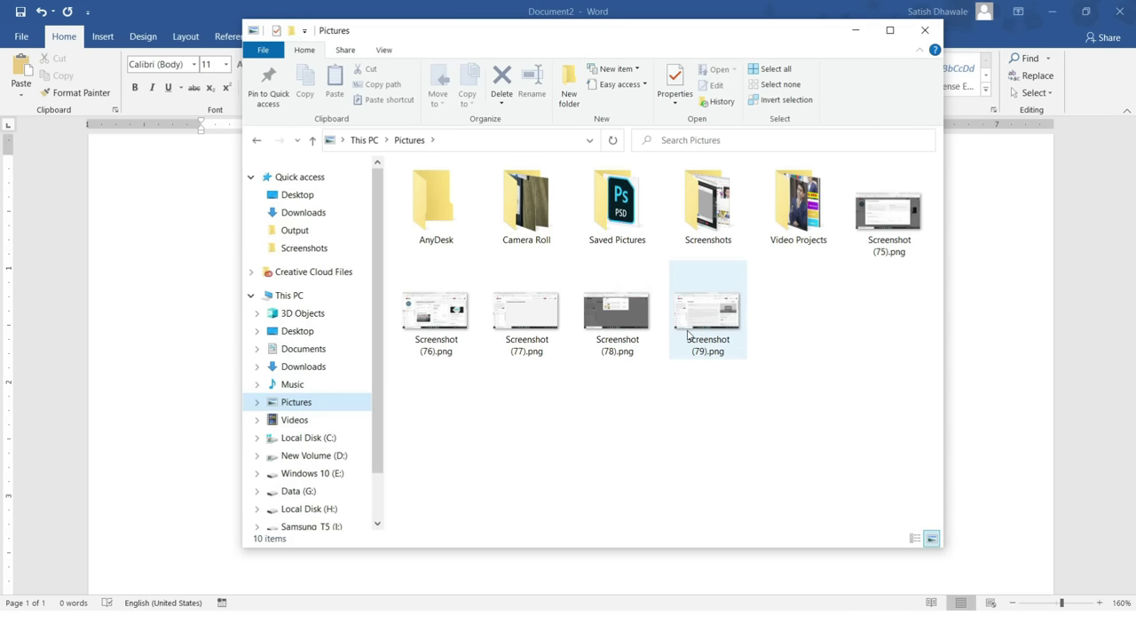
double_click(713, 226)
scroll(715, 229, "down", 8)
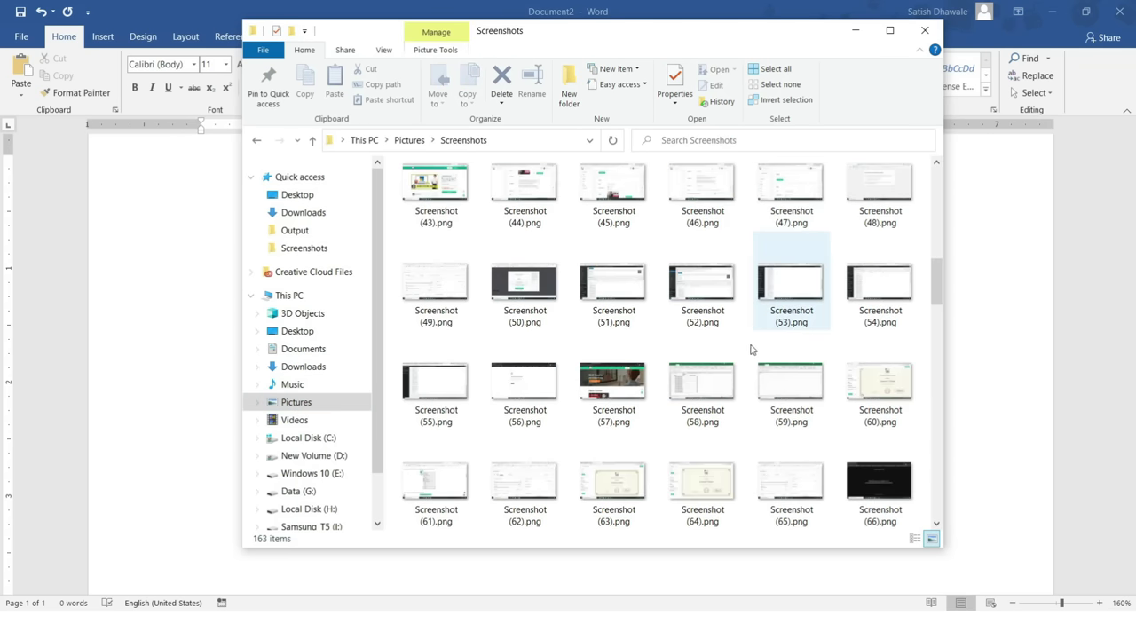
scroll(748, 424, "down", 8)
scroll(705, 451, "down", 8)
double_click(436, 488)
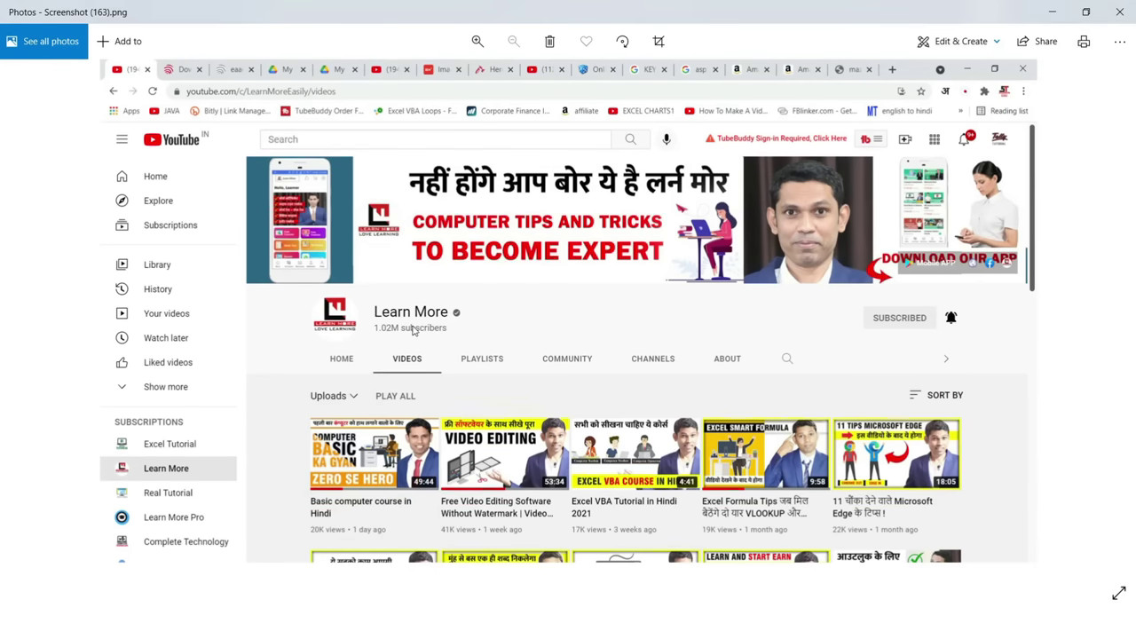
left_click(1119, 12)
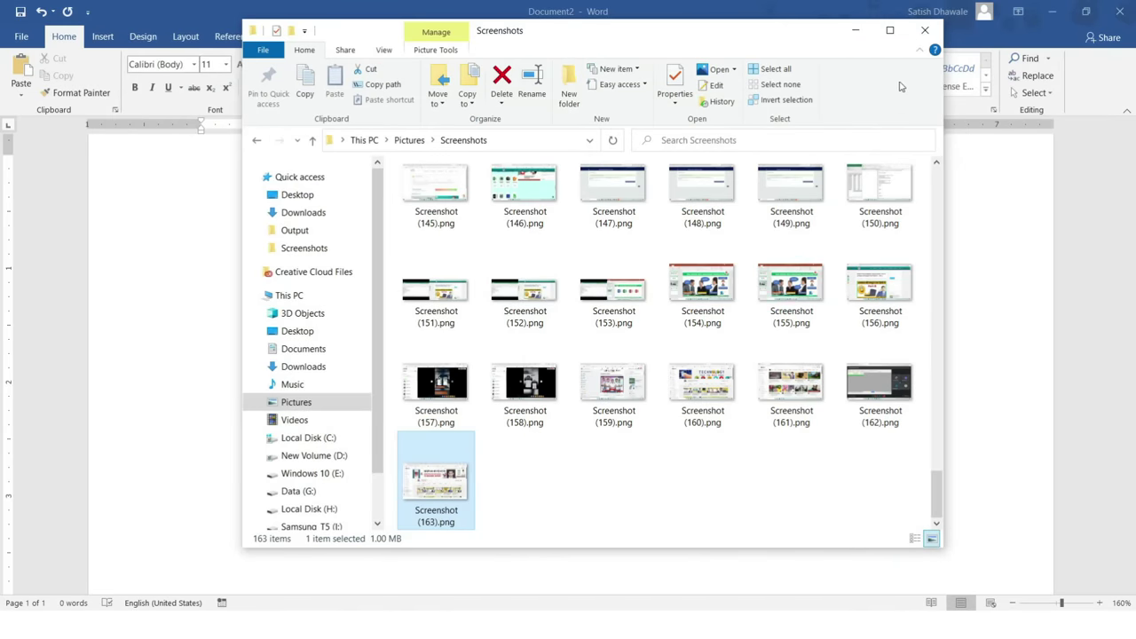
left_click(925, 32)
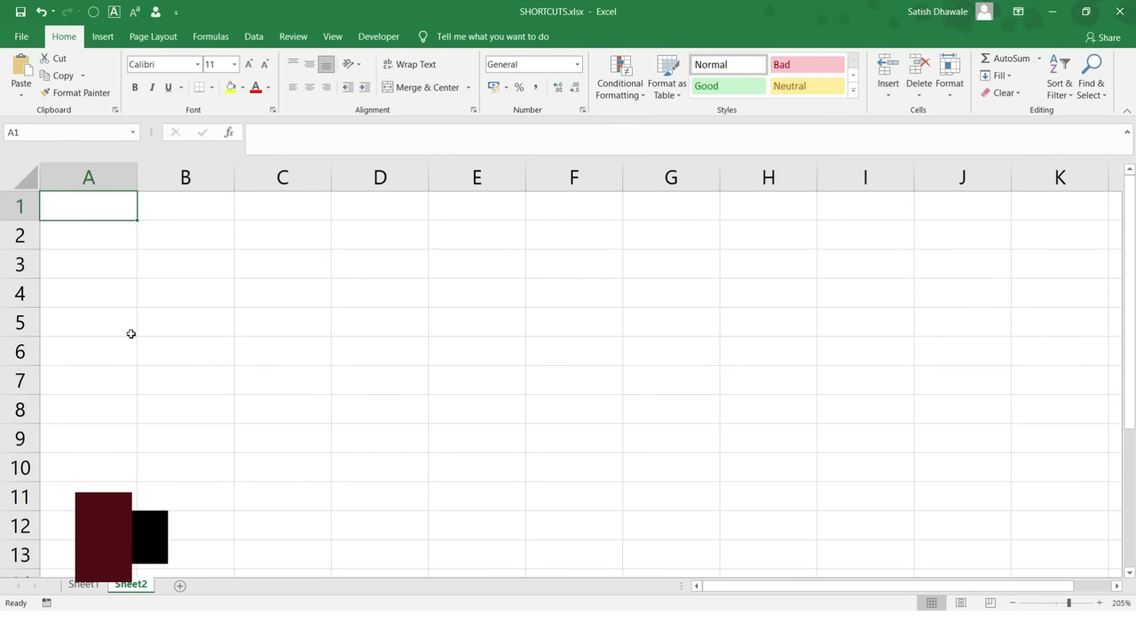
- Select cell A15, move the selection to A16, and turn Scroll Lock on
scroll(131, 334, "down", 3)
left_click(100, 337)
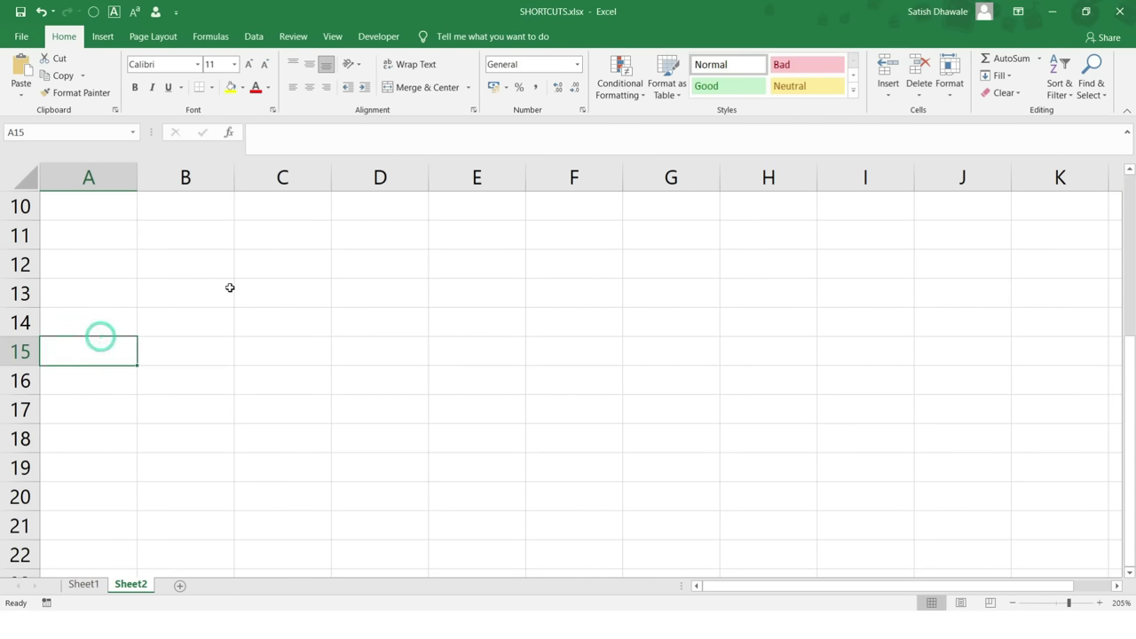
key("Down")
key("Down")
key("Down")
key("Down")
key("Down")
key("Down")
key("Down")
key("Down")
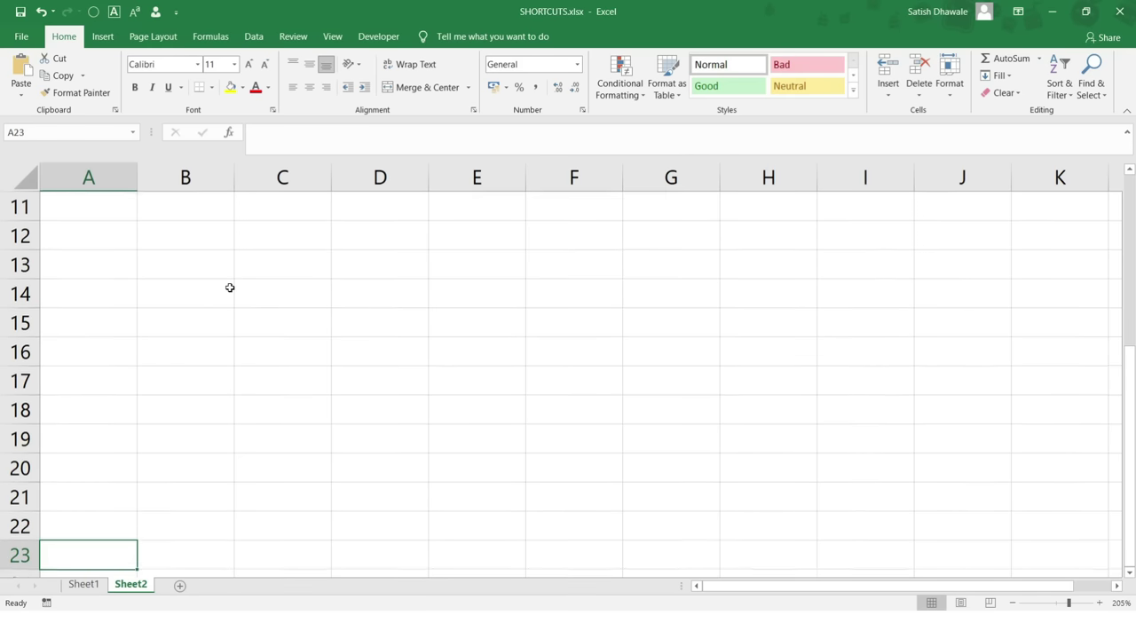
key("Up")
key("Up")
key("Up")
key("Up")
key("Up")
key("Up")
key("Up")
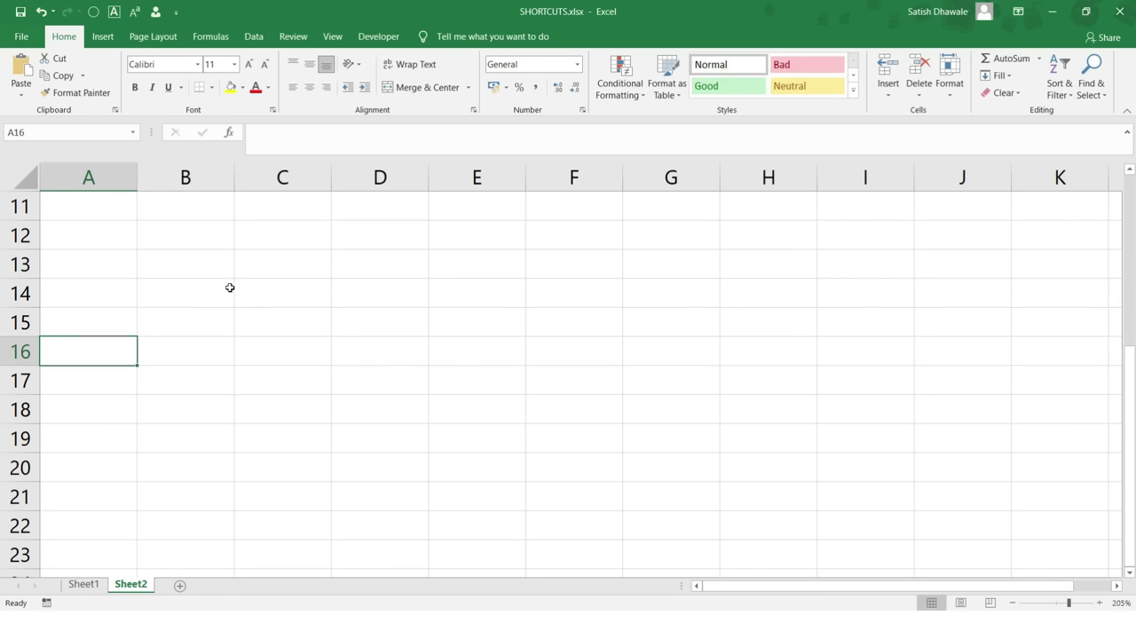
key("Scroll_Lock")
- Scroll the sheet view up and down with arrow keys while A16 stays selected
key("Down")
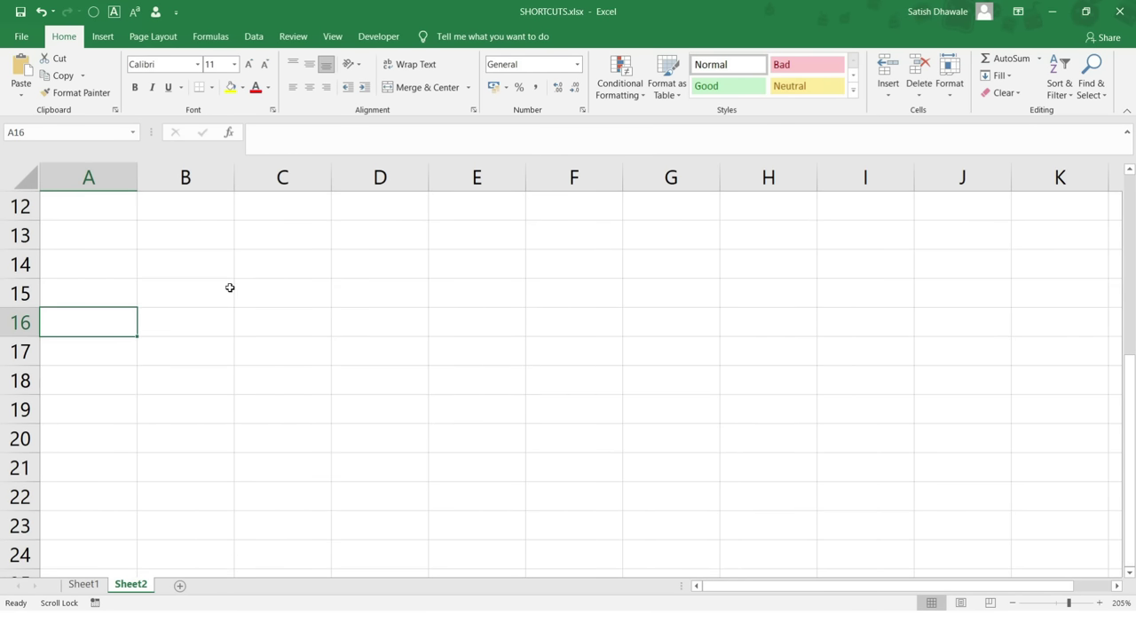
key("Down")
key("Down")
key("Down")
key("Up")
key("Up")
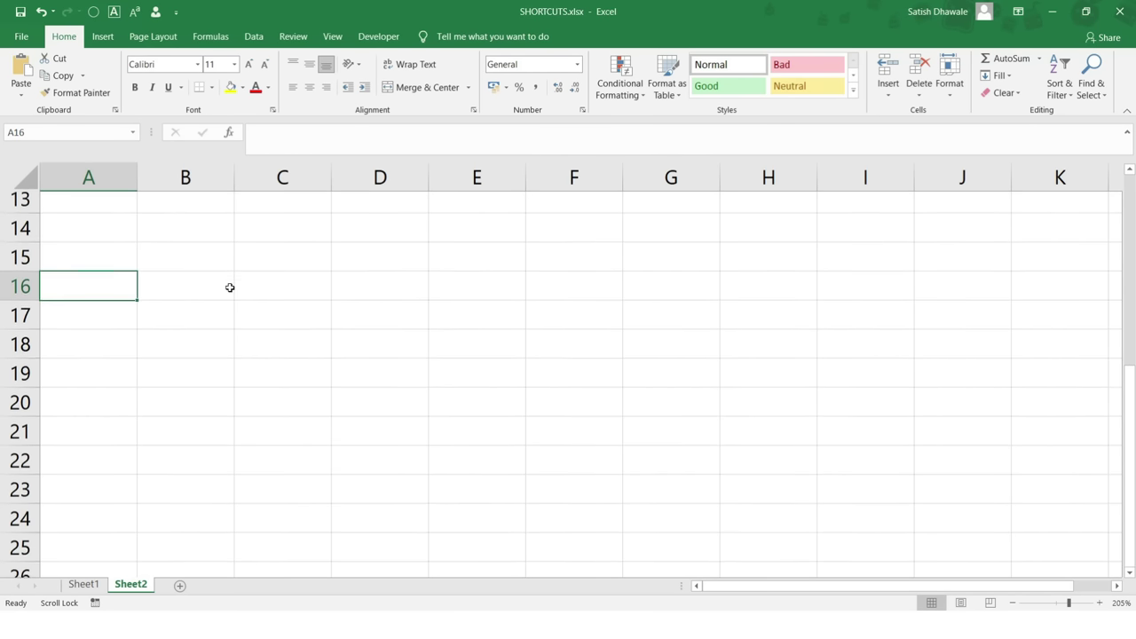
key("Up")
key("Up")
key("Up")
key("Up")
key("Up")
key("Down")
key("Down")
key("Down")
key("Down")
key("Down")
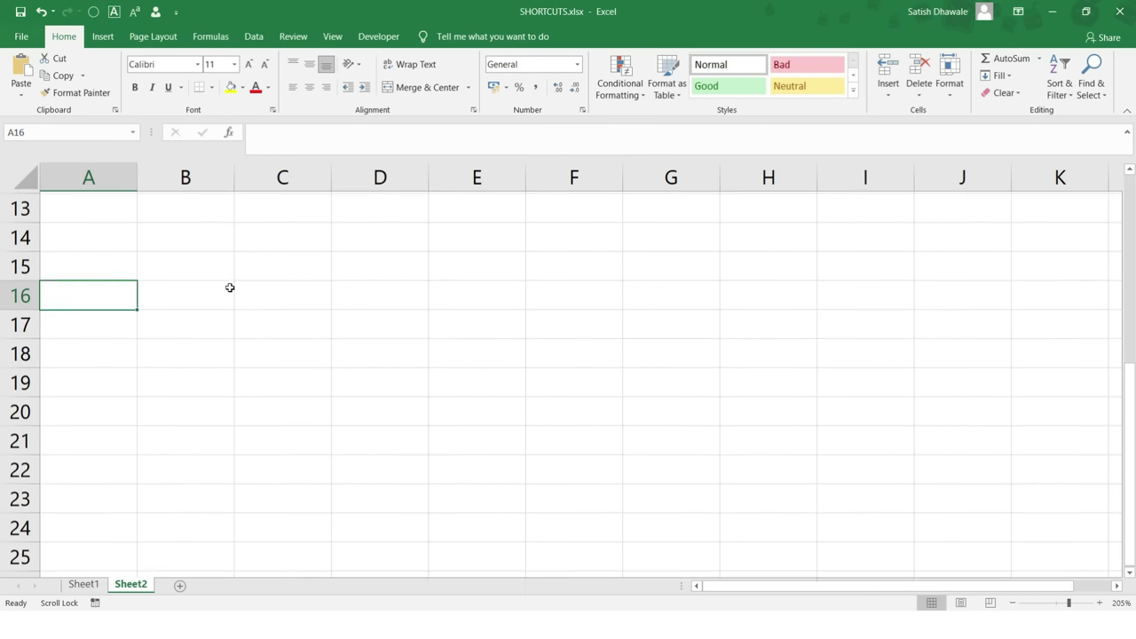
key("Up")
key("Up")
key("Up")
key("Up")
key("Up")
key("Down")
key("Down")
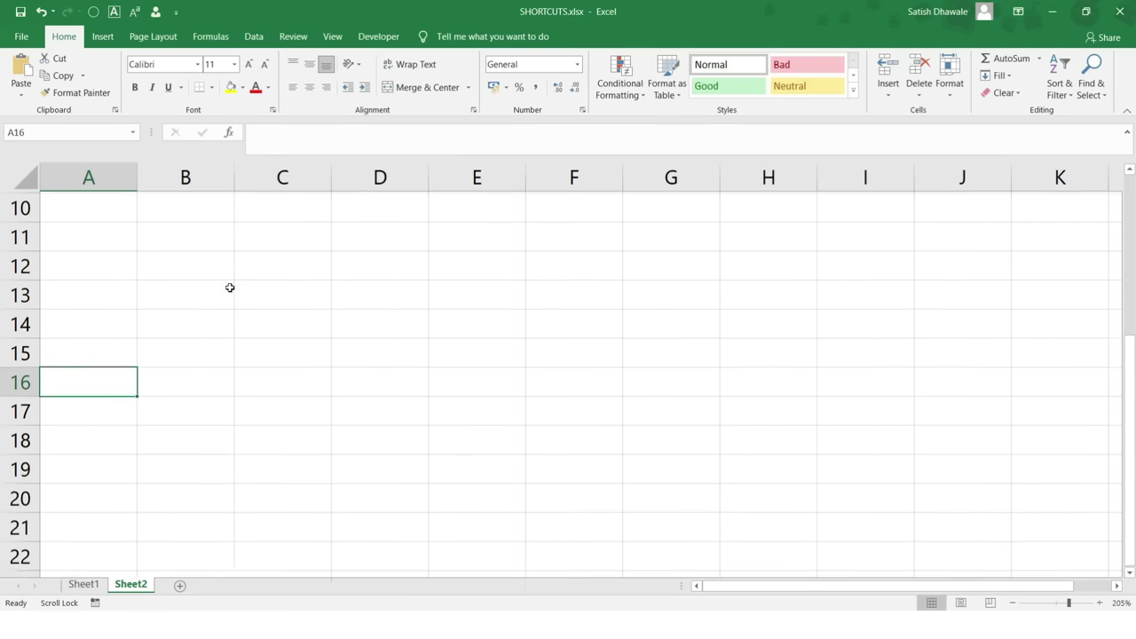
key("Down")
key("Down")
key("Down")
key("Down")
key("Down")
key("Up")
key("Up")
key("Up")
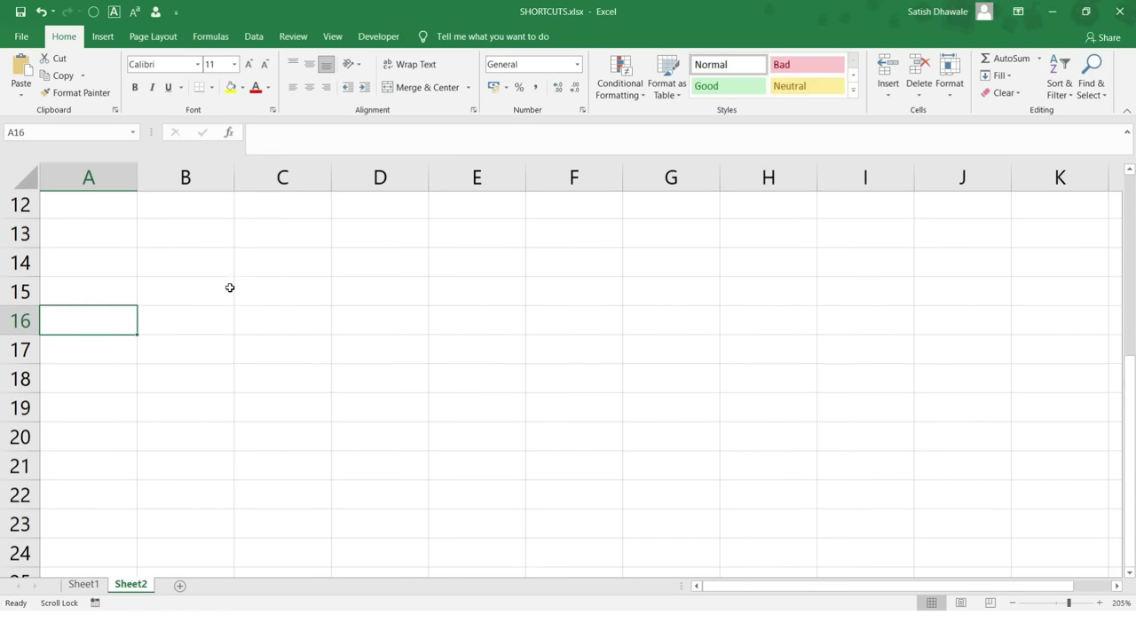
key("Up")
key("Up")
key("Up")
key("Up")
key("Up")
key("Down")
key("Down")
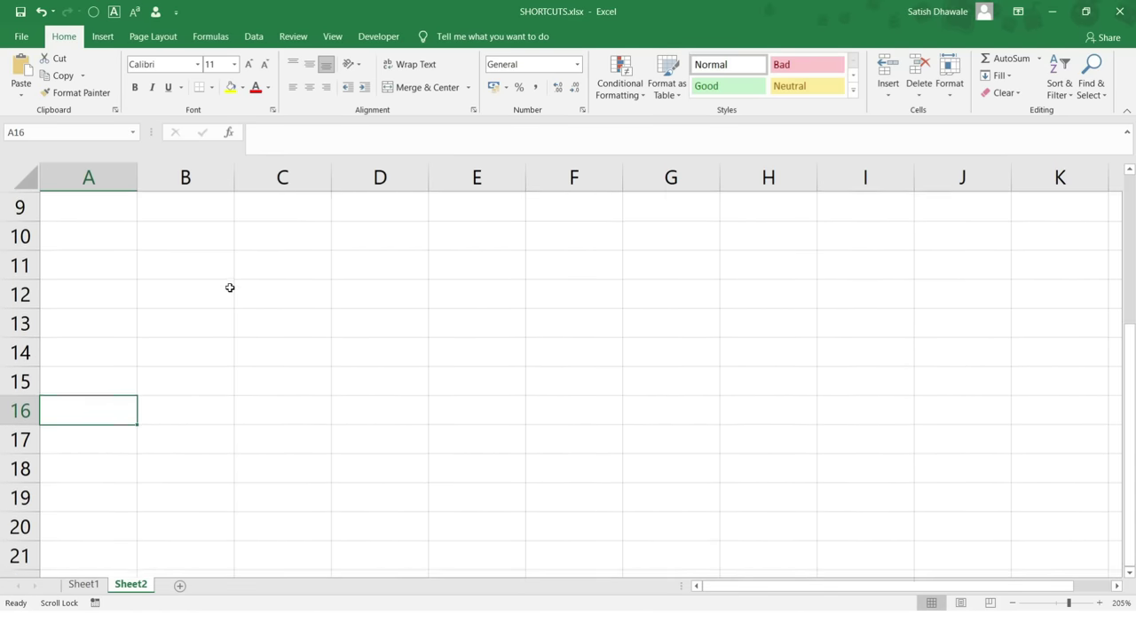
key("Up")
key("Up")
key("Up")
key("Down")
key("Down")
key("Down")
key("Down")
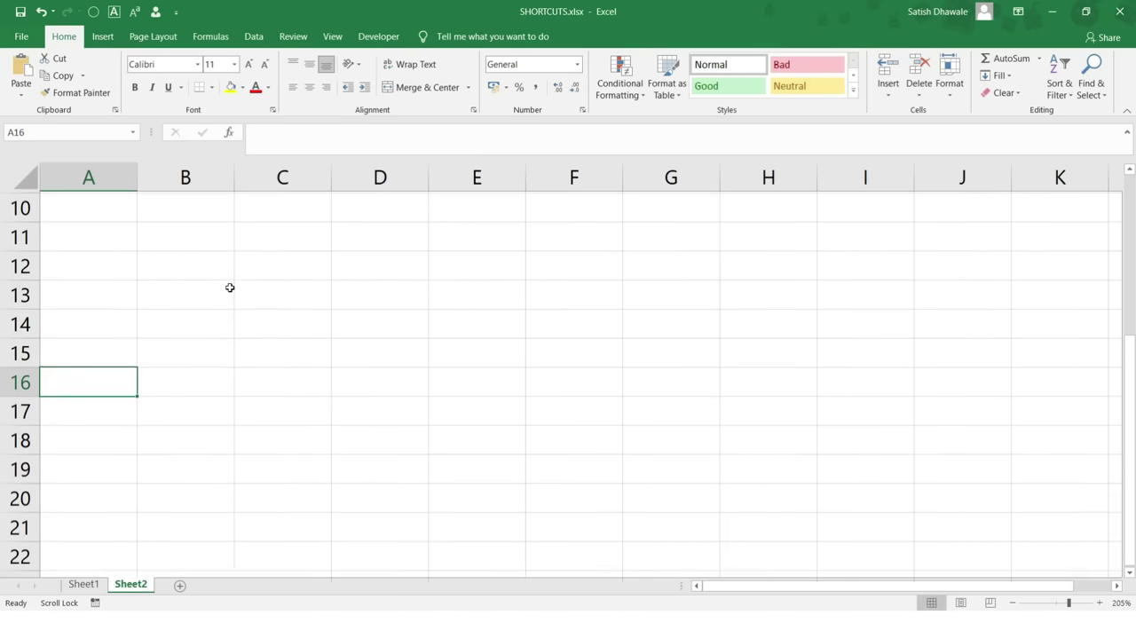
key("Down")
key("Down")
key("Up")
key("Up")
key("Up")
key("Up")
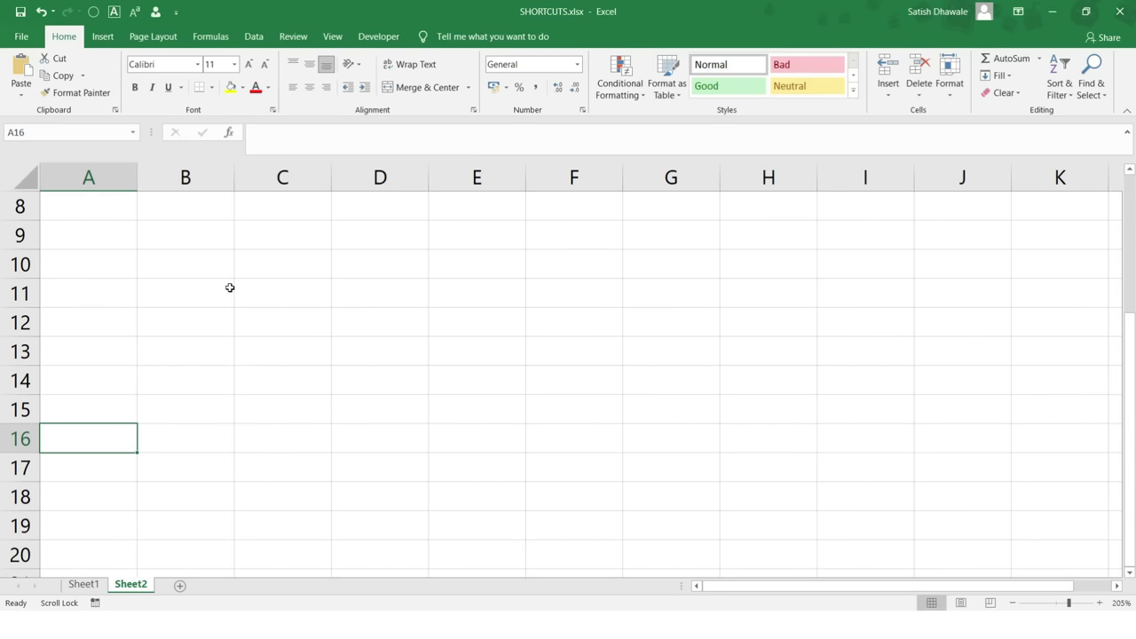
- Turn Scroll Lock off and move the selected cell up and down column A
key("Scroll_Lock")
key("Scroll_Lock")
key("Scroll_Lock")
key("Scroll_Lock")
key("Scroll_Lock")
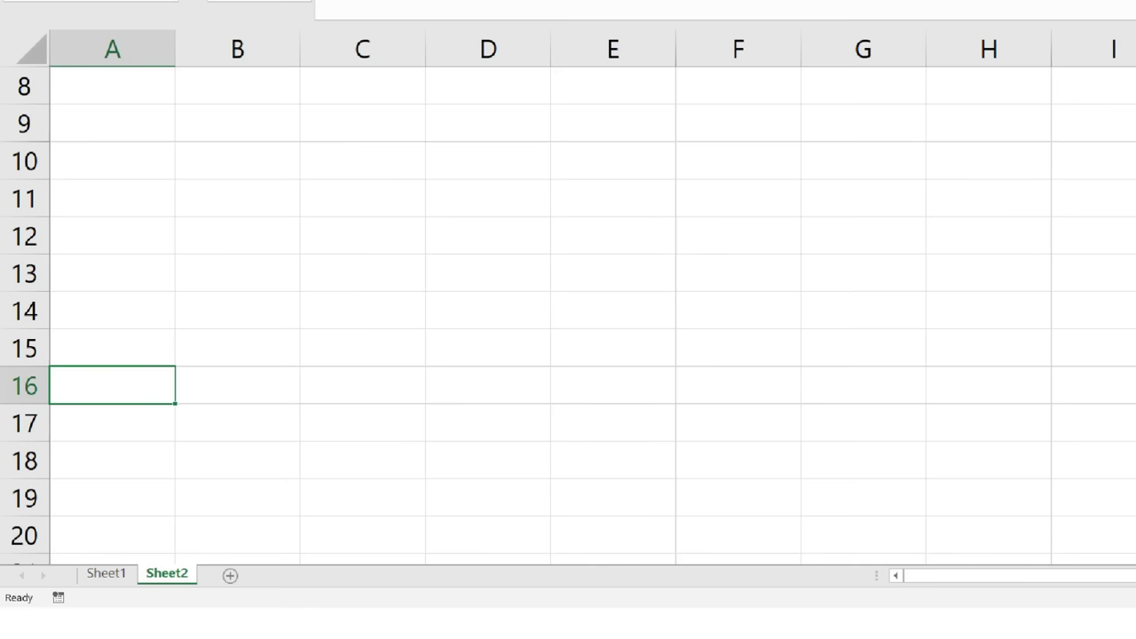
key("Up")
key("Up")
key("Up")
key("Up")
key("Down")
key("Down")
key("Down")
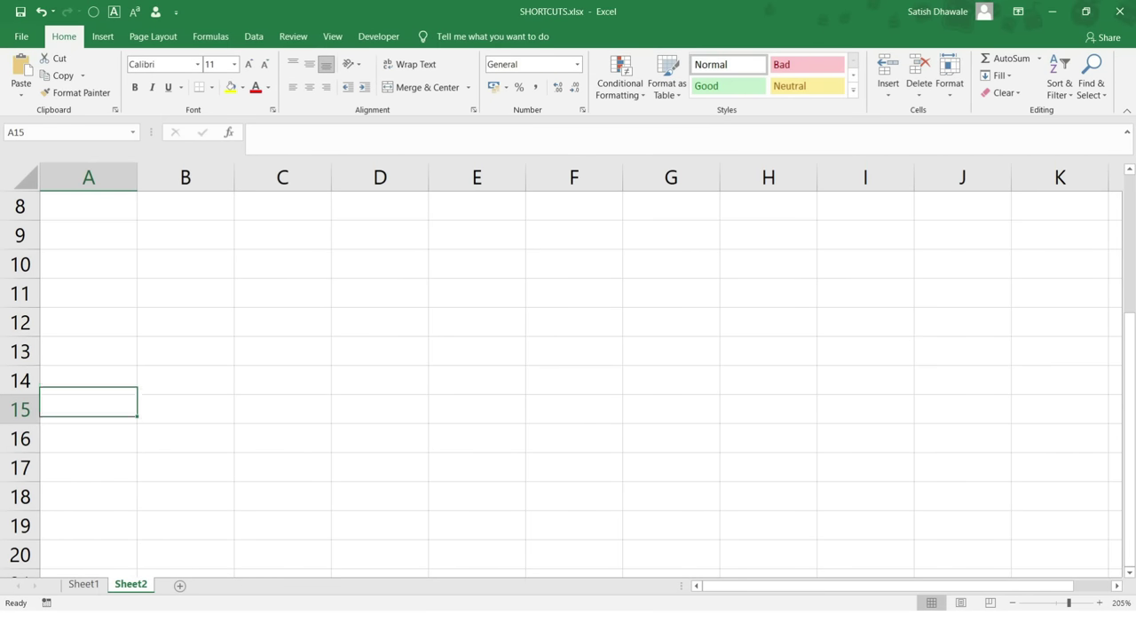
key("Down")
key("Down")
key("Up")
key("Up")
key("Up")
key("Up")
key("Up")
key("Up")
key("Down")
key("Down")
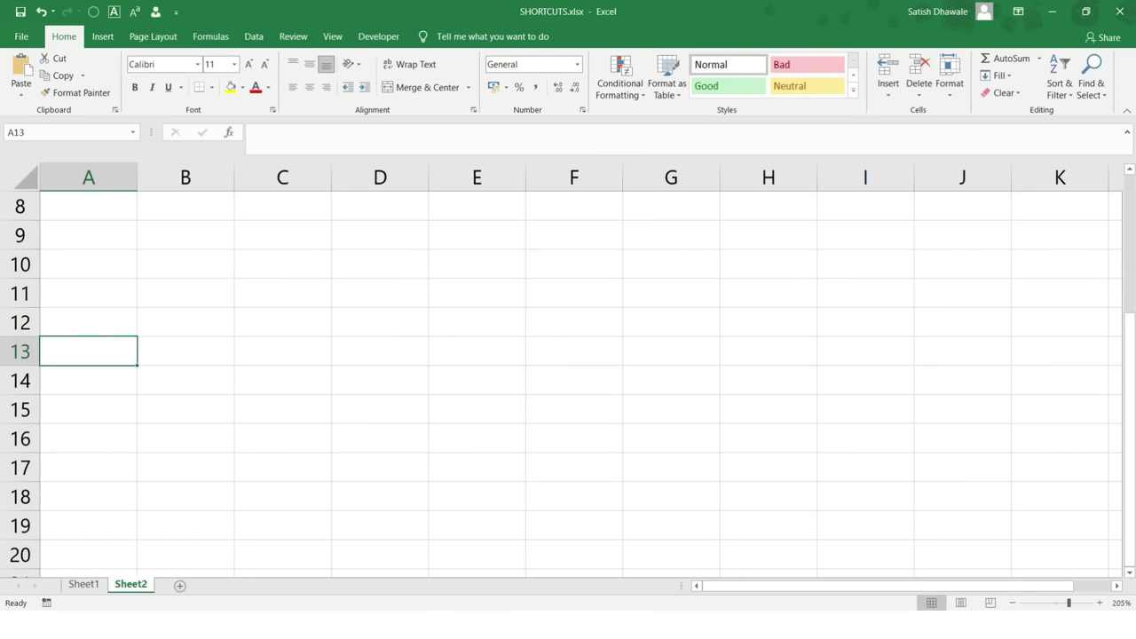
key("Down")
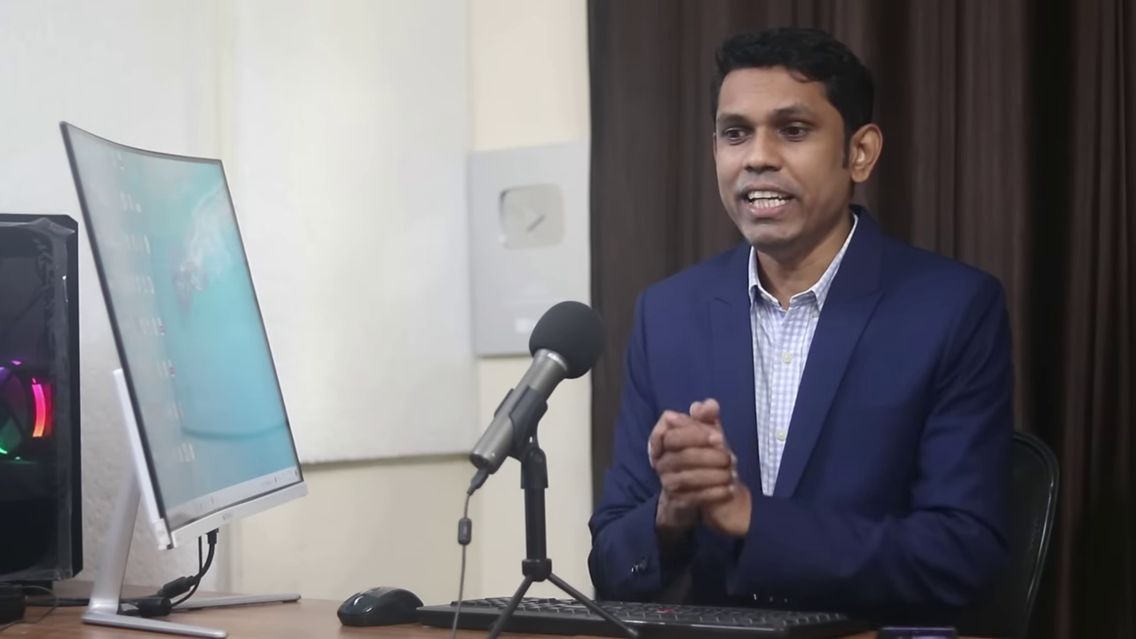